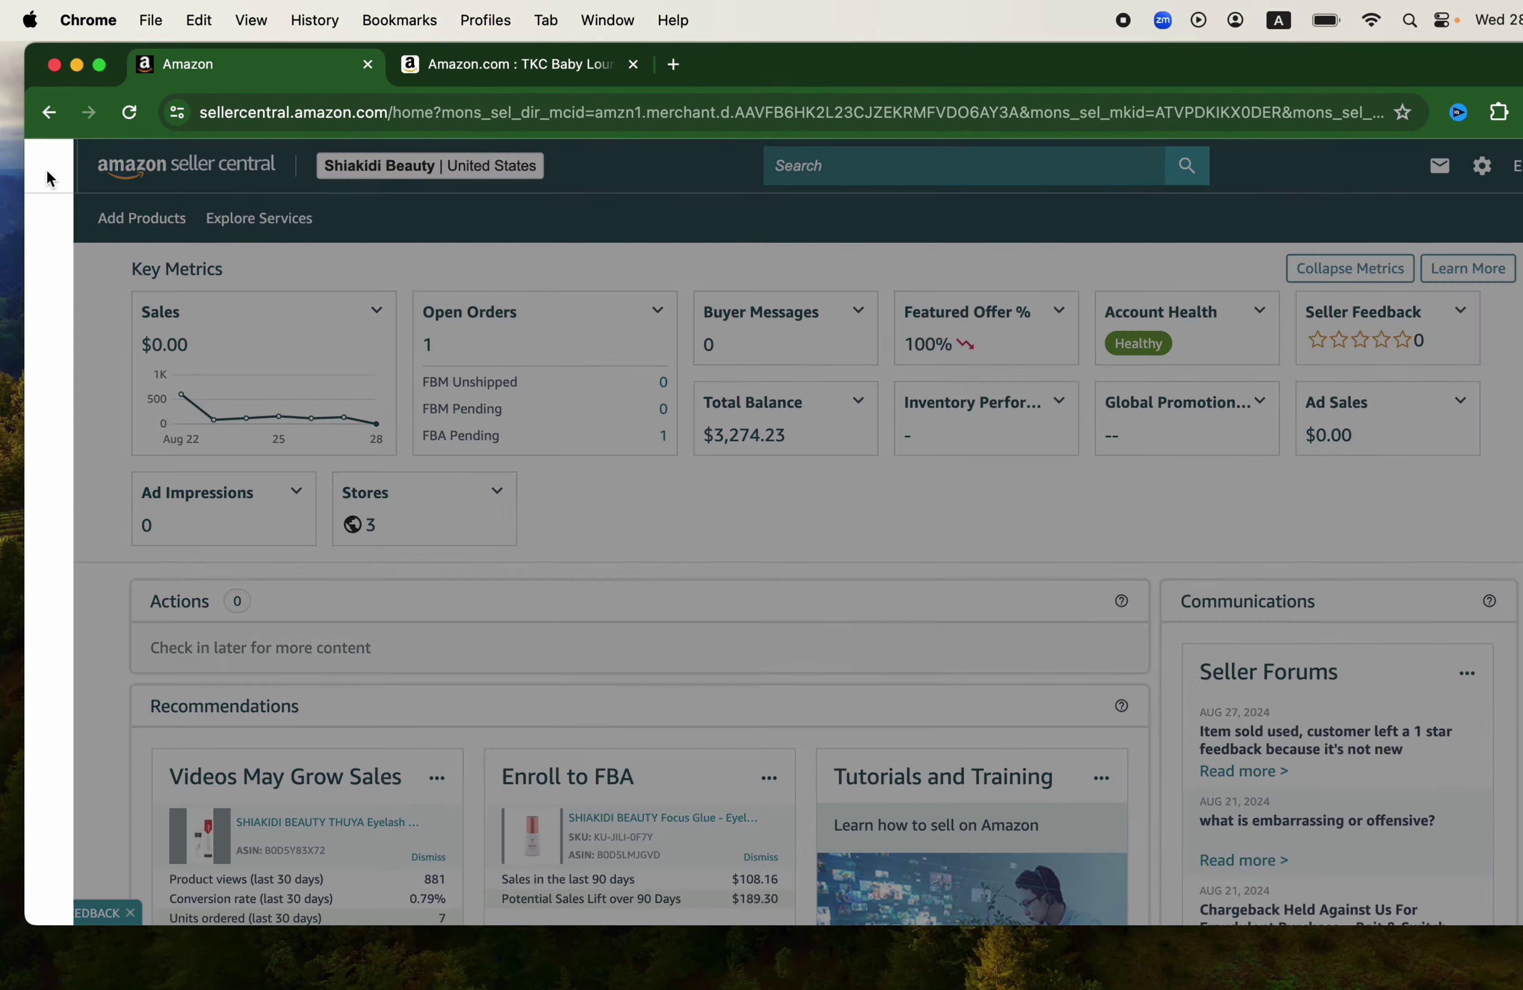
Step: Open the Manage All Inventory page
click(46, 153)
mouse_move(163, 300)
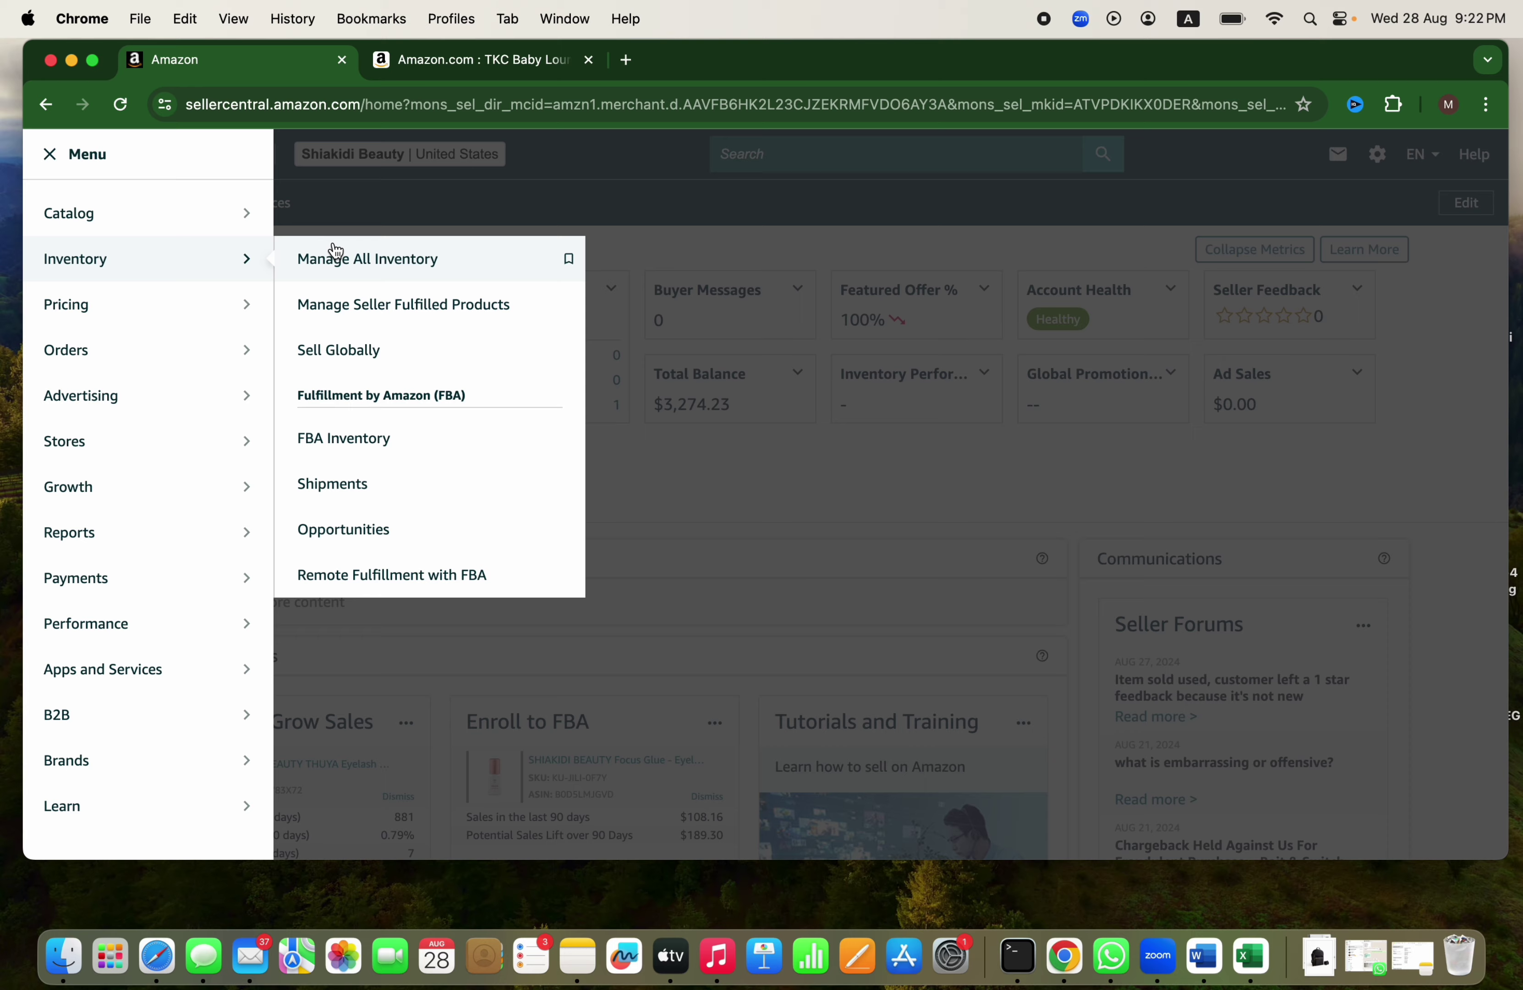
click(565, 402)
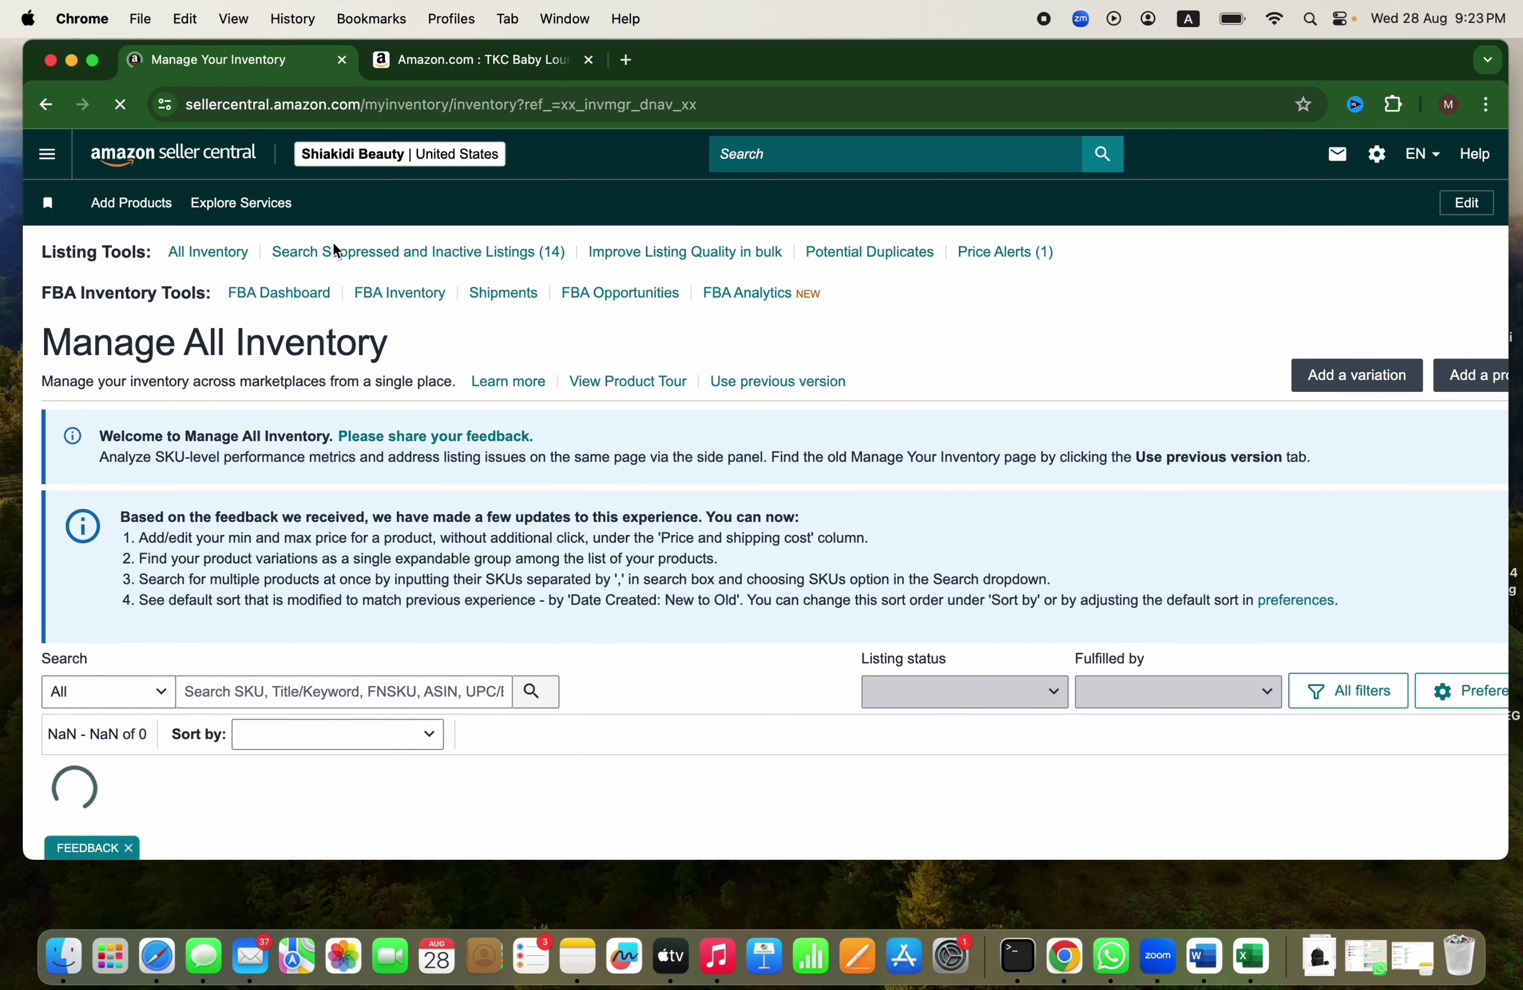
Step: Select the SHIAKIDI BEAUTY Focus Glue, Cleopatra Glue and Victoria Glue listings in the inventory list
scroll(333, 241, down, 3)
scroll(333, 249, down, 5)
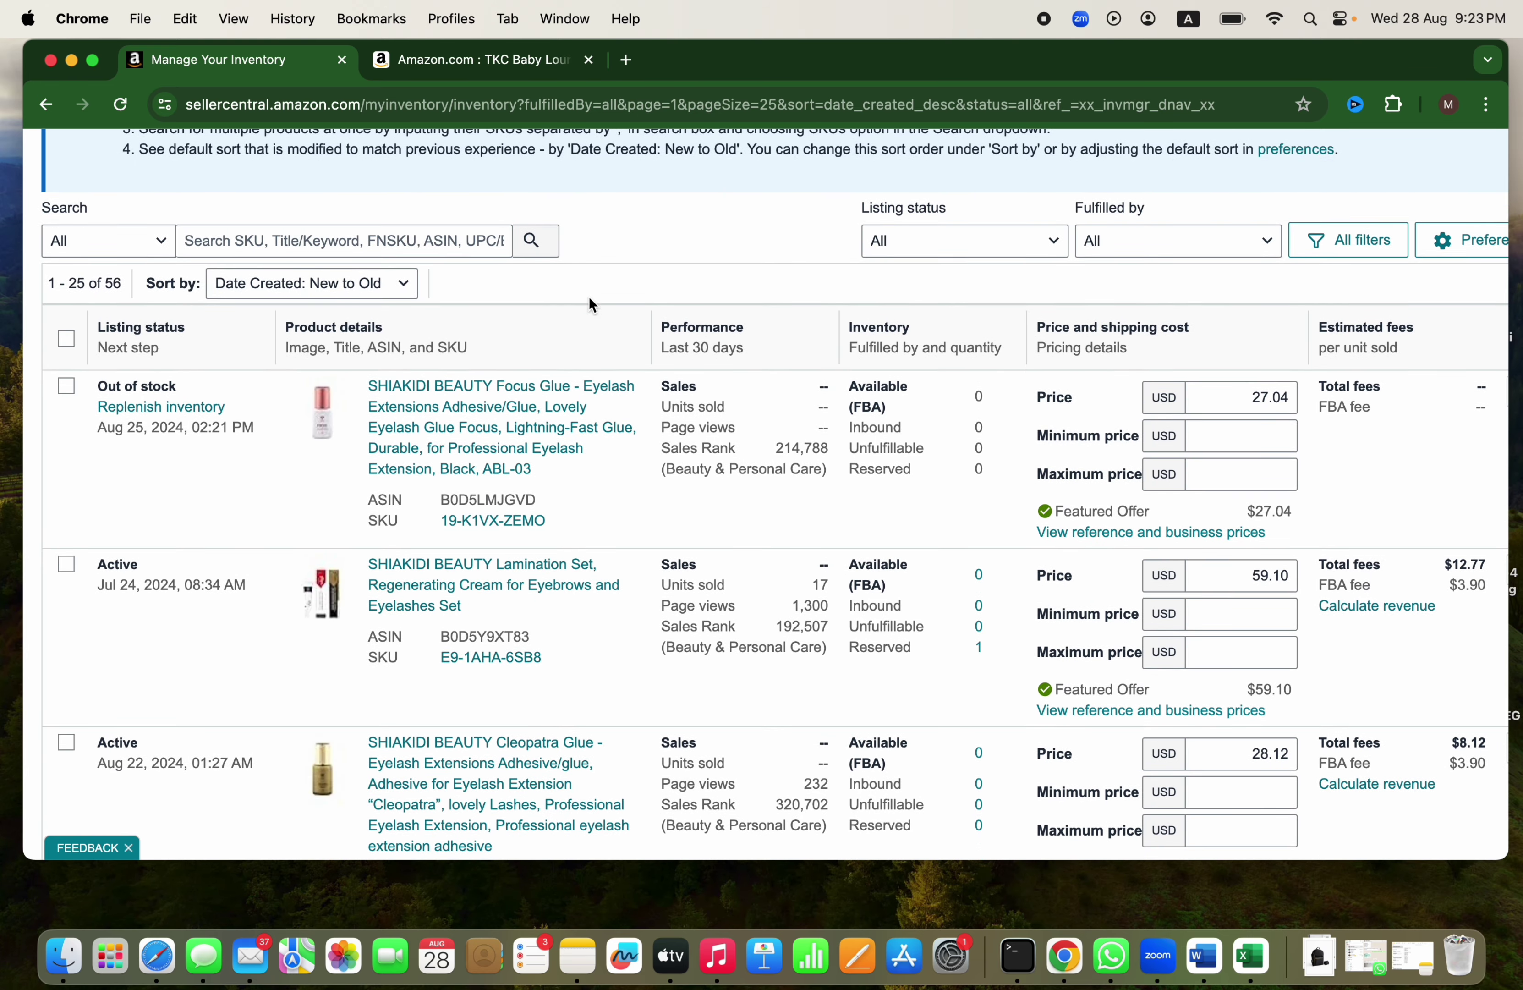
scroll(589, 297, down, 2)
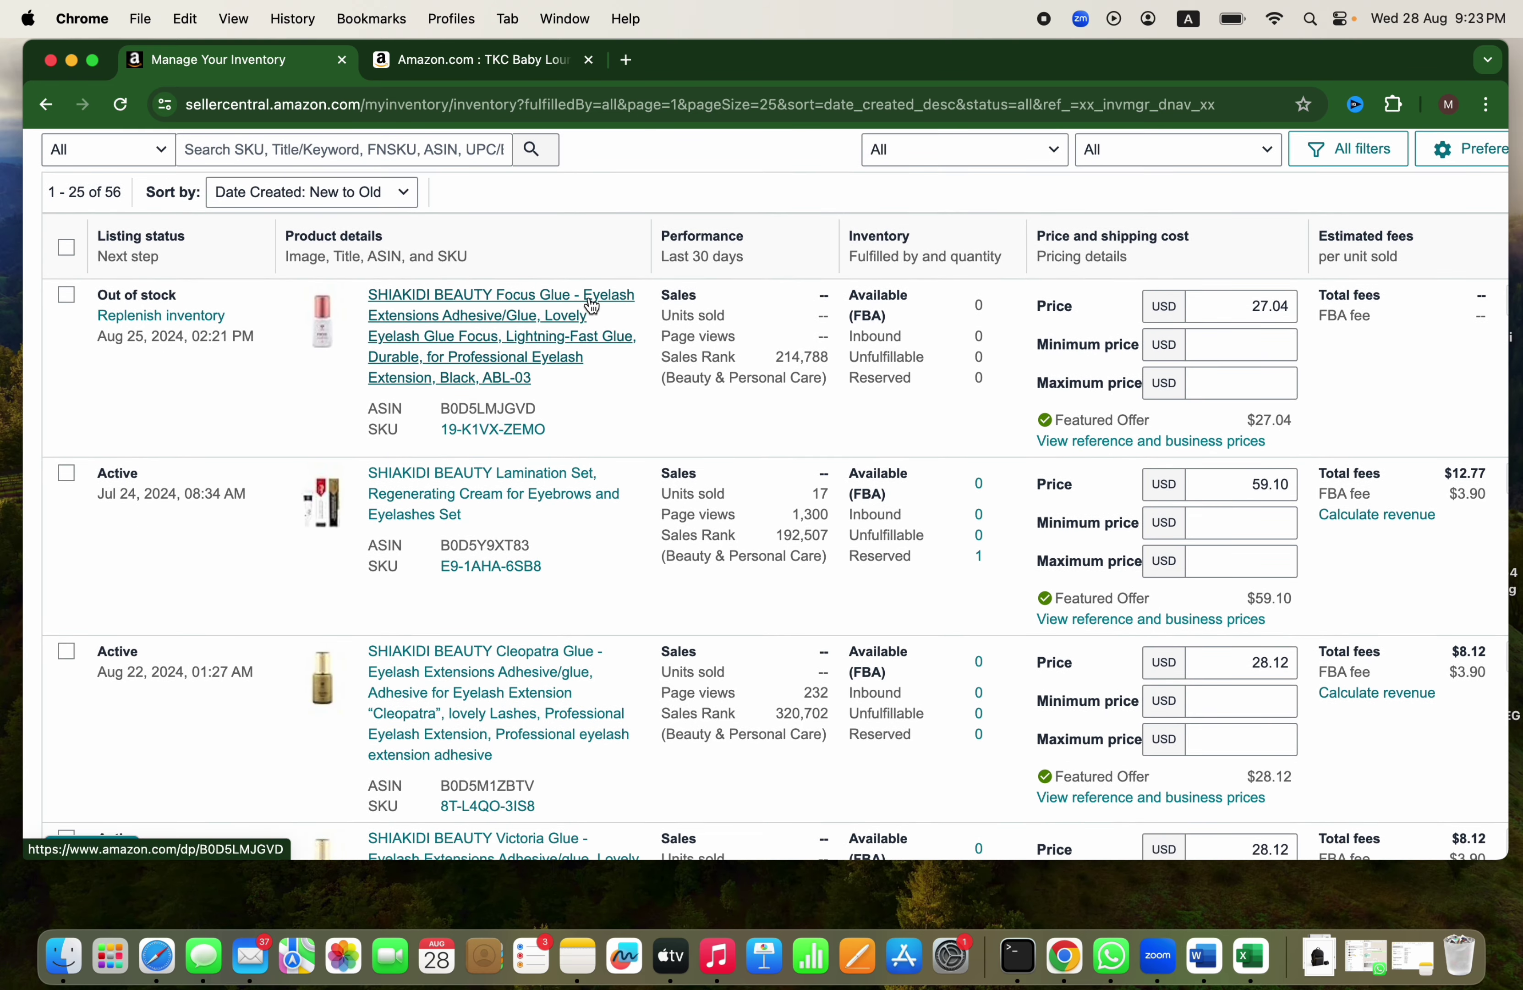
click(66, 294)
scroll(230, 500, down, 5)
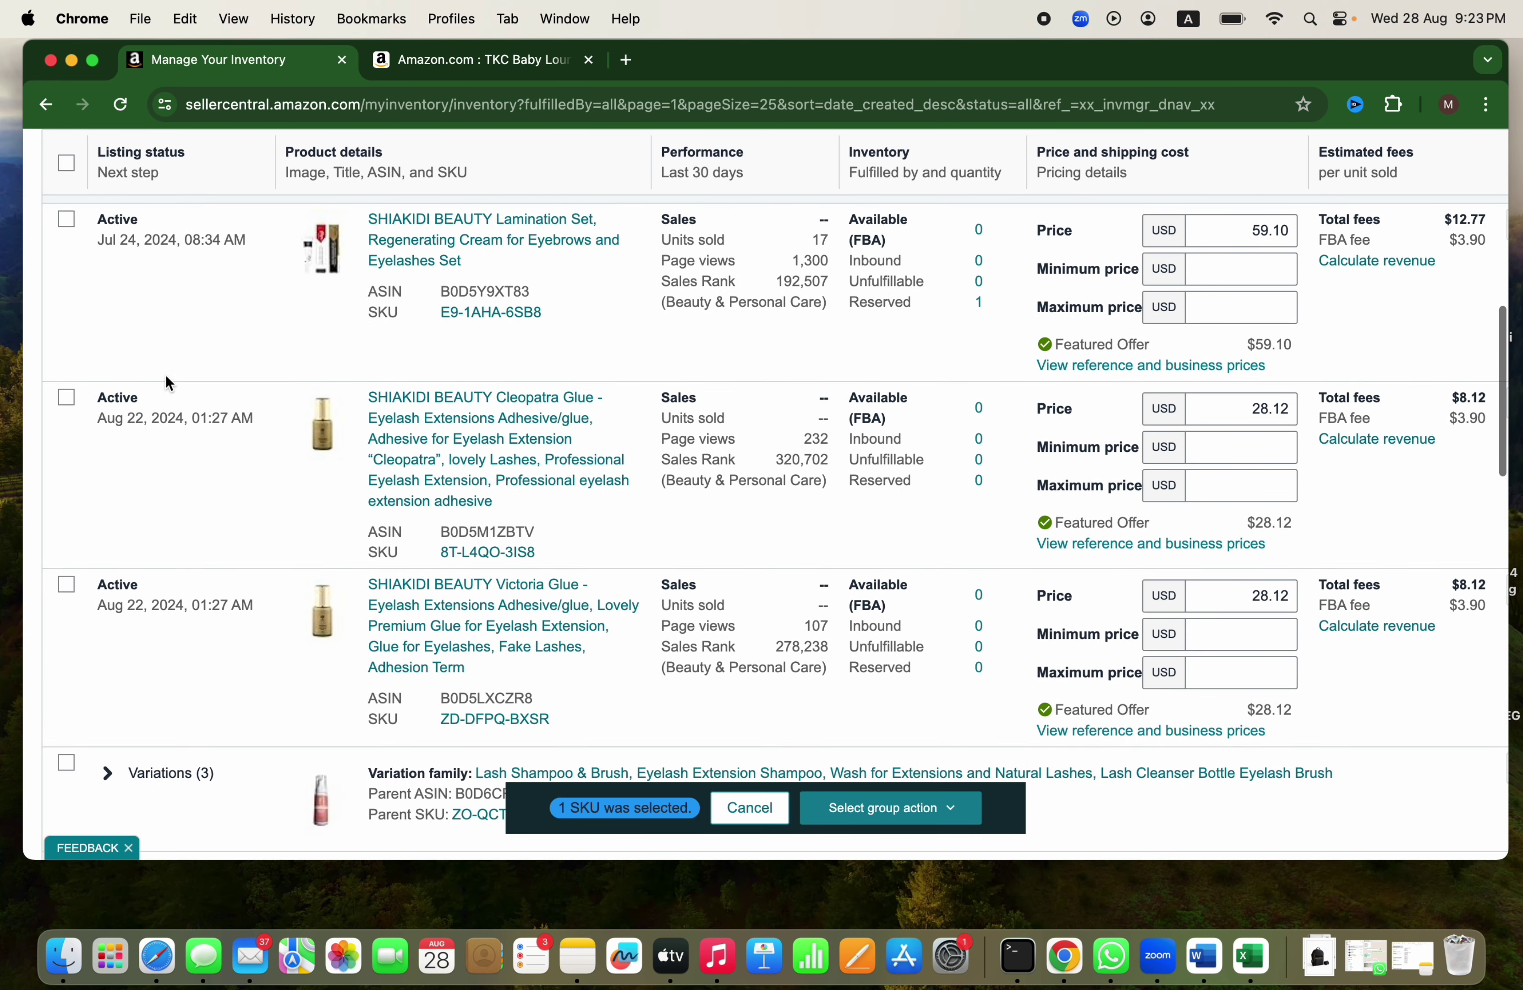
click(67, 399)
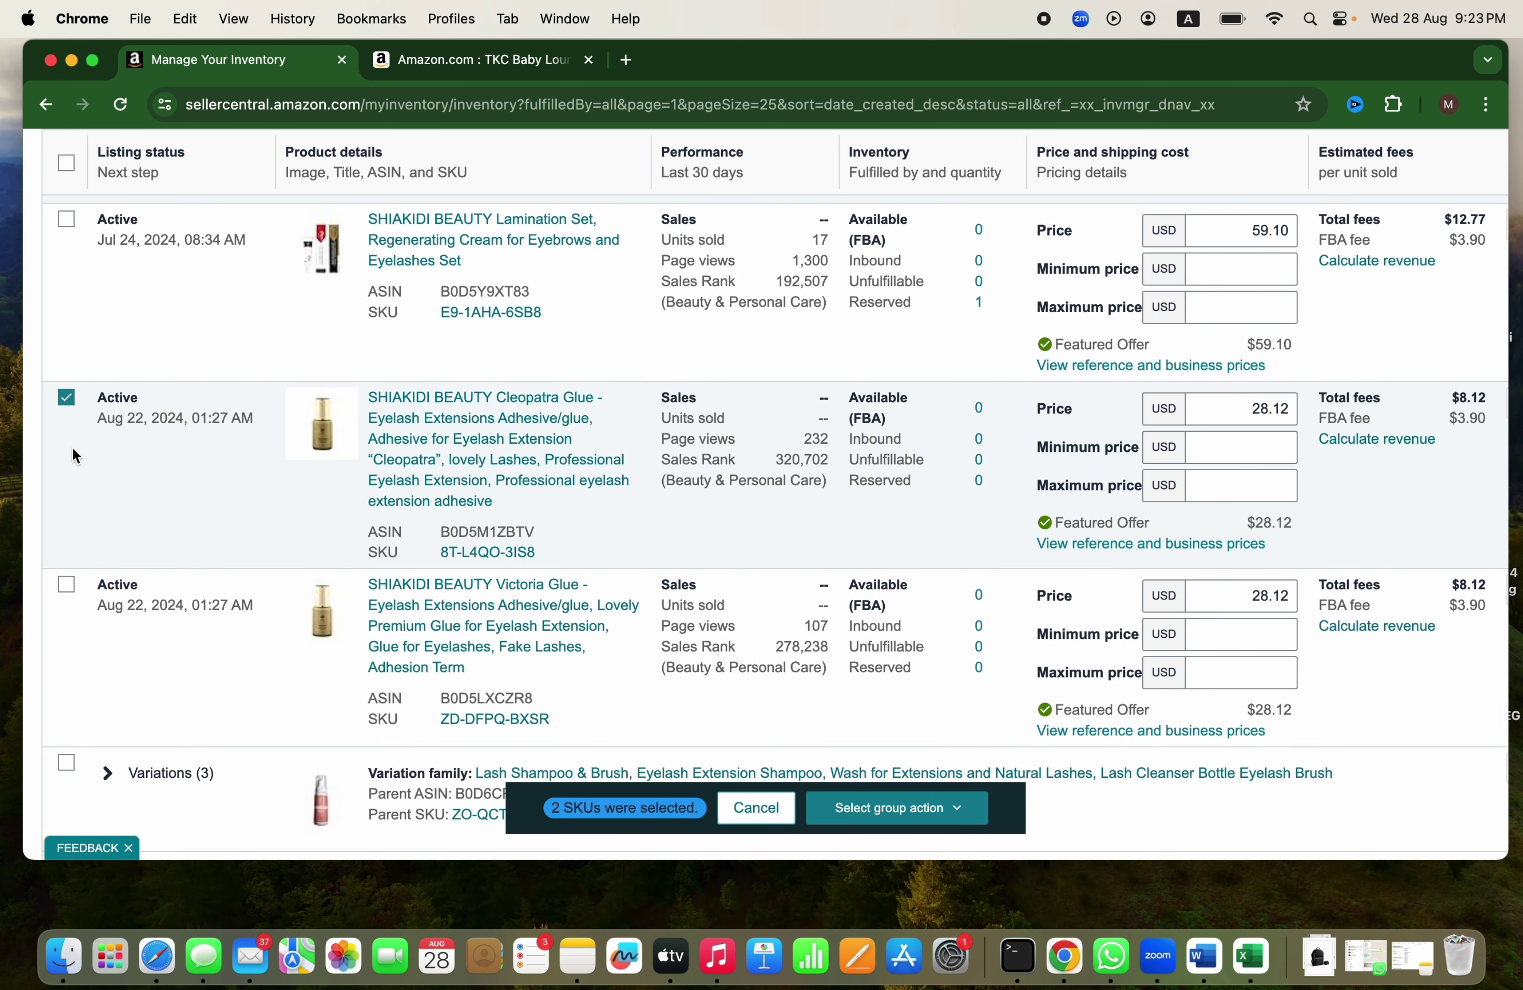
click(69, 586)
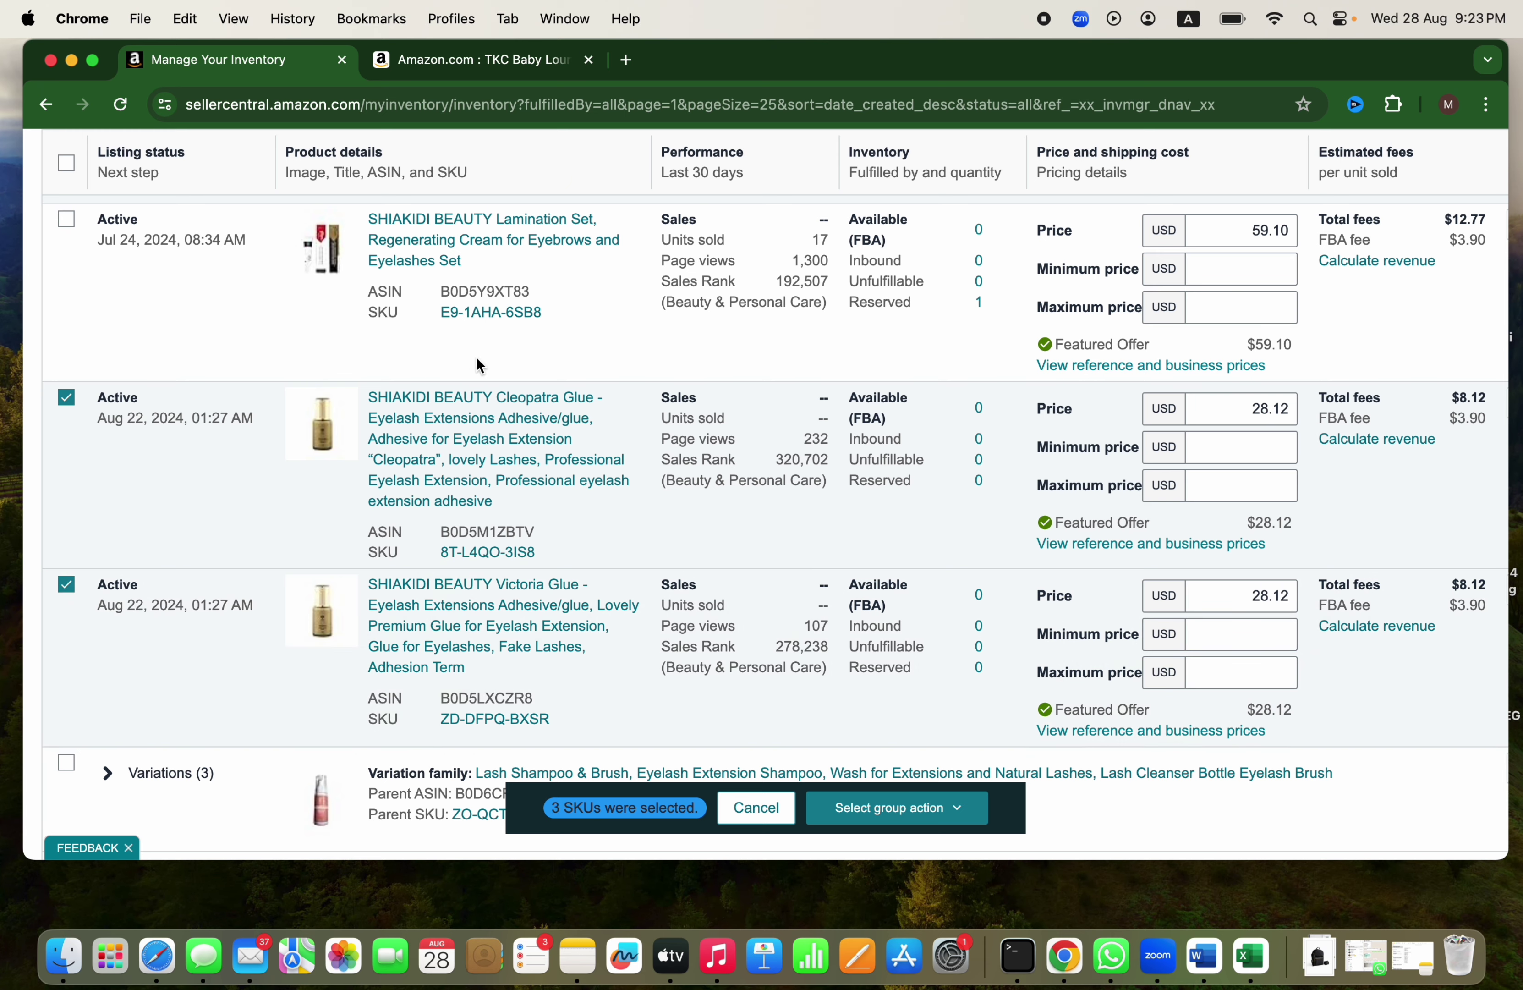
Step: Switch the inventory page to its previous version
scroll(480, 359, up, 8)
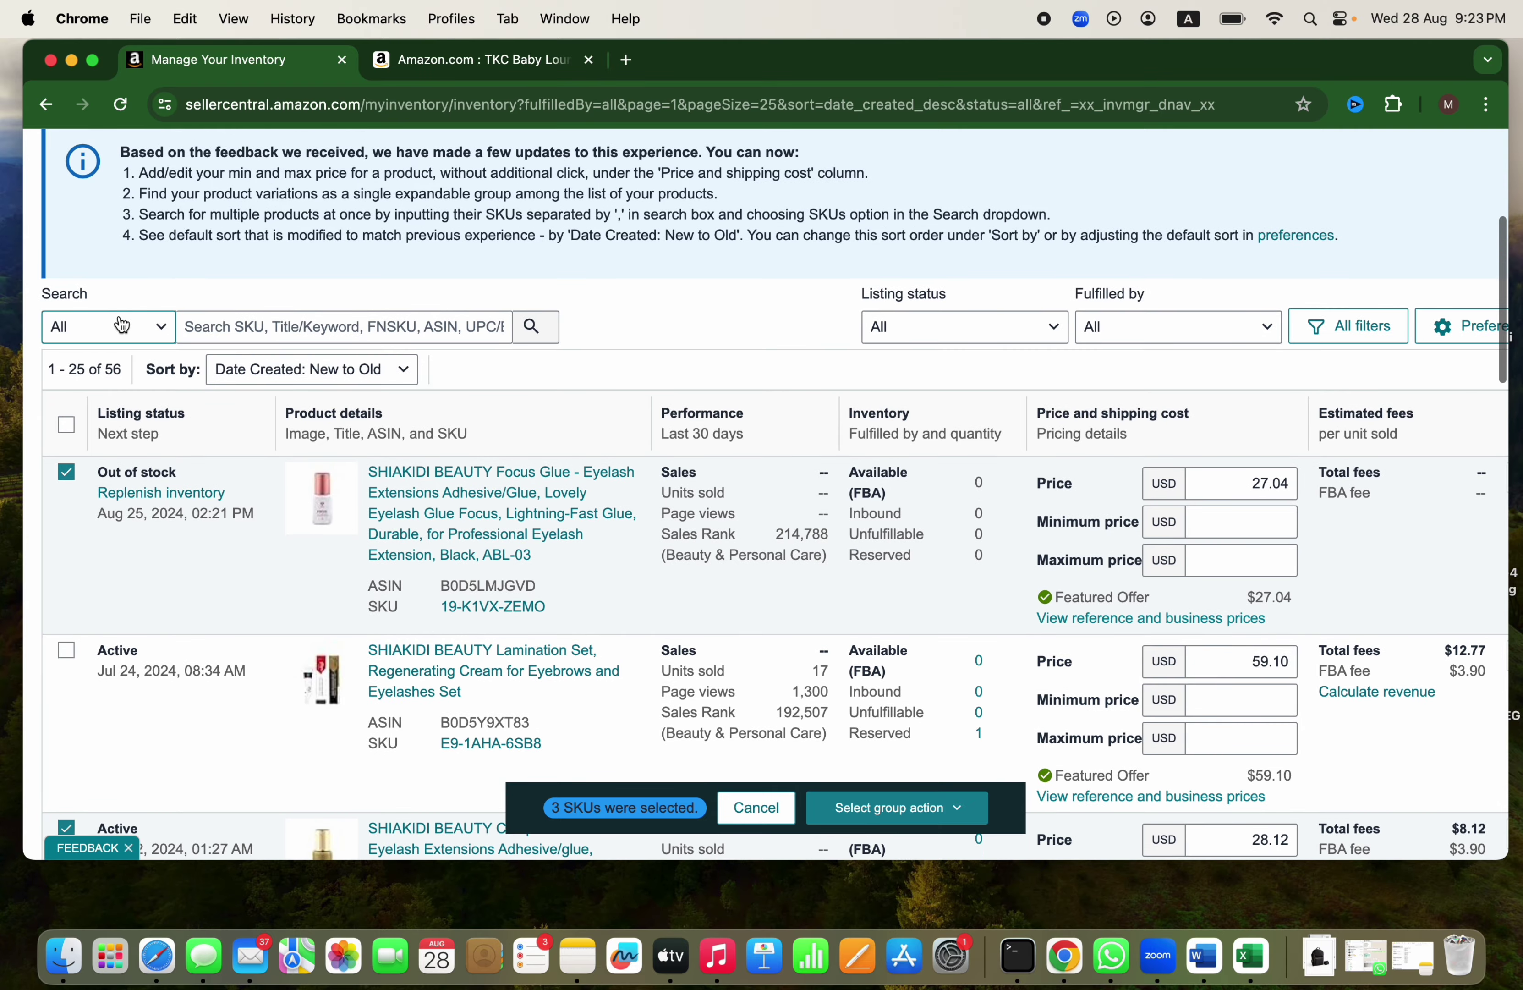
scroll(109, 330, up, 4)
scroll(109, 330, up, 1)
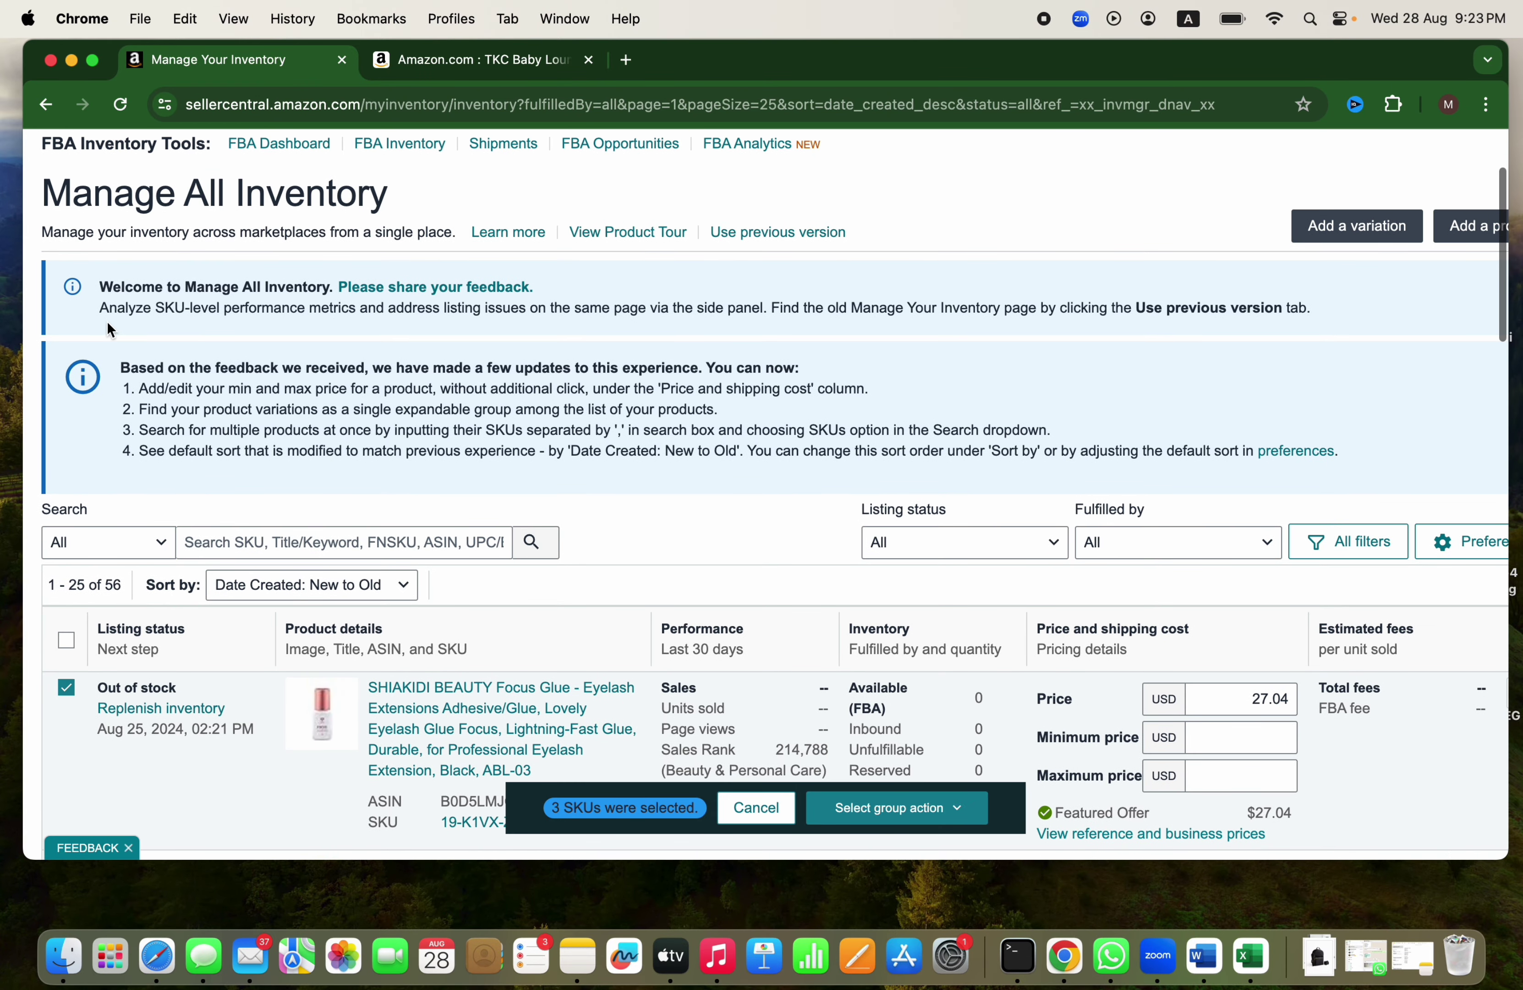
click(110, 565)
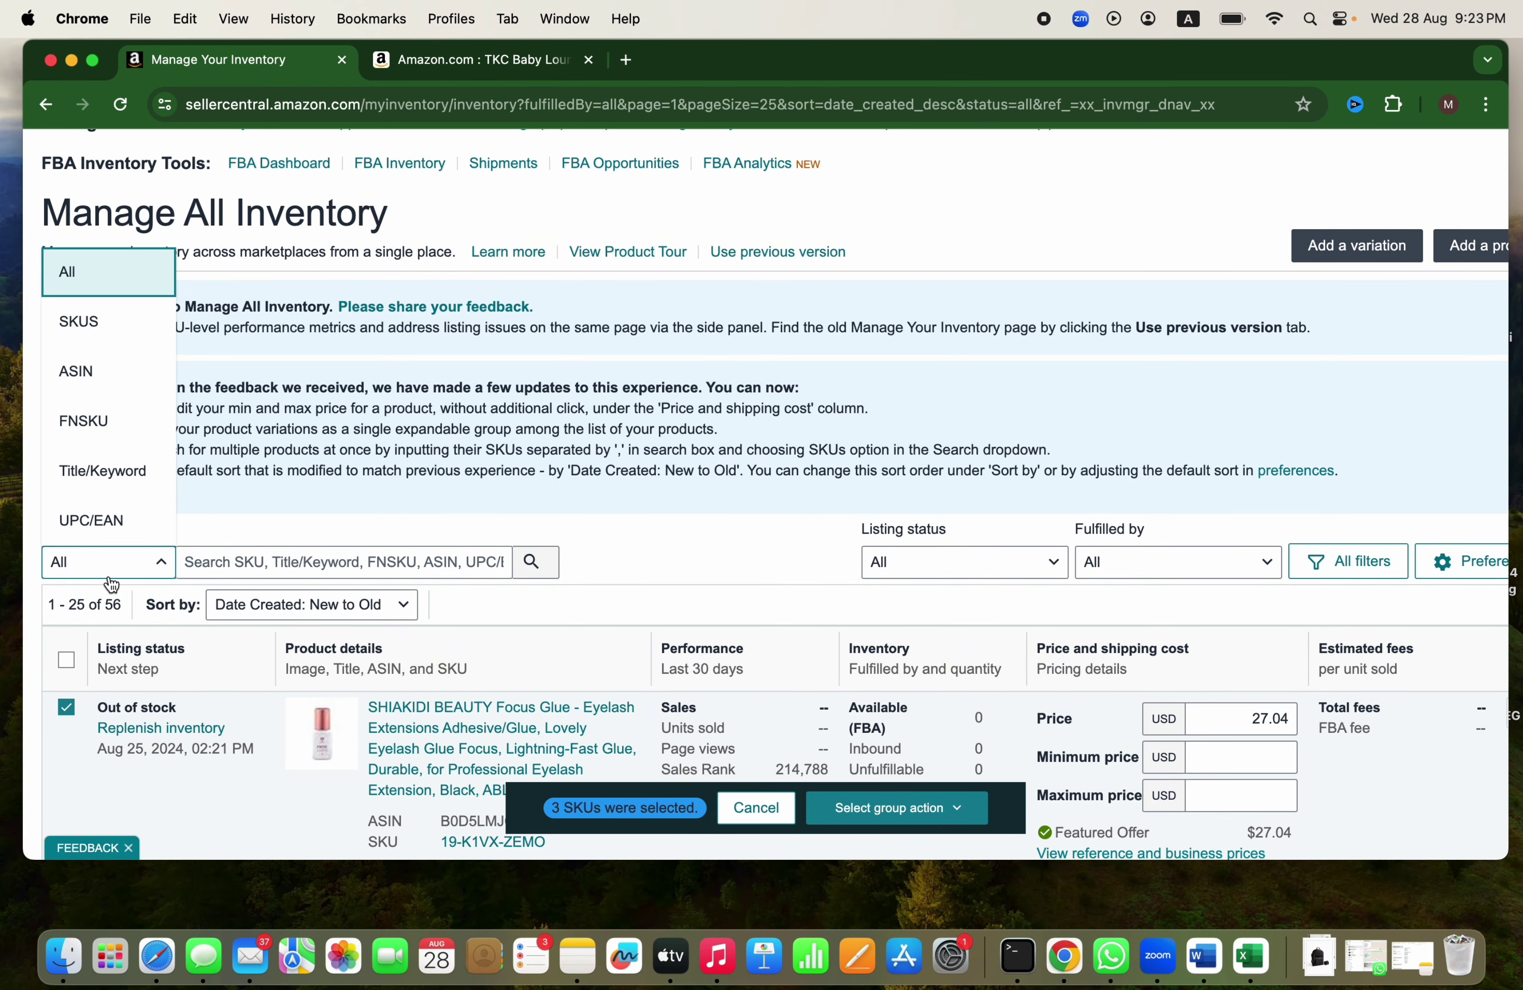
click(477, 474)
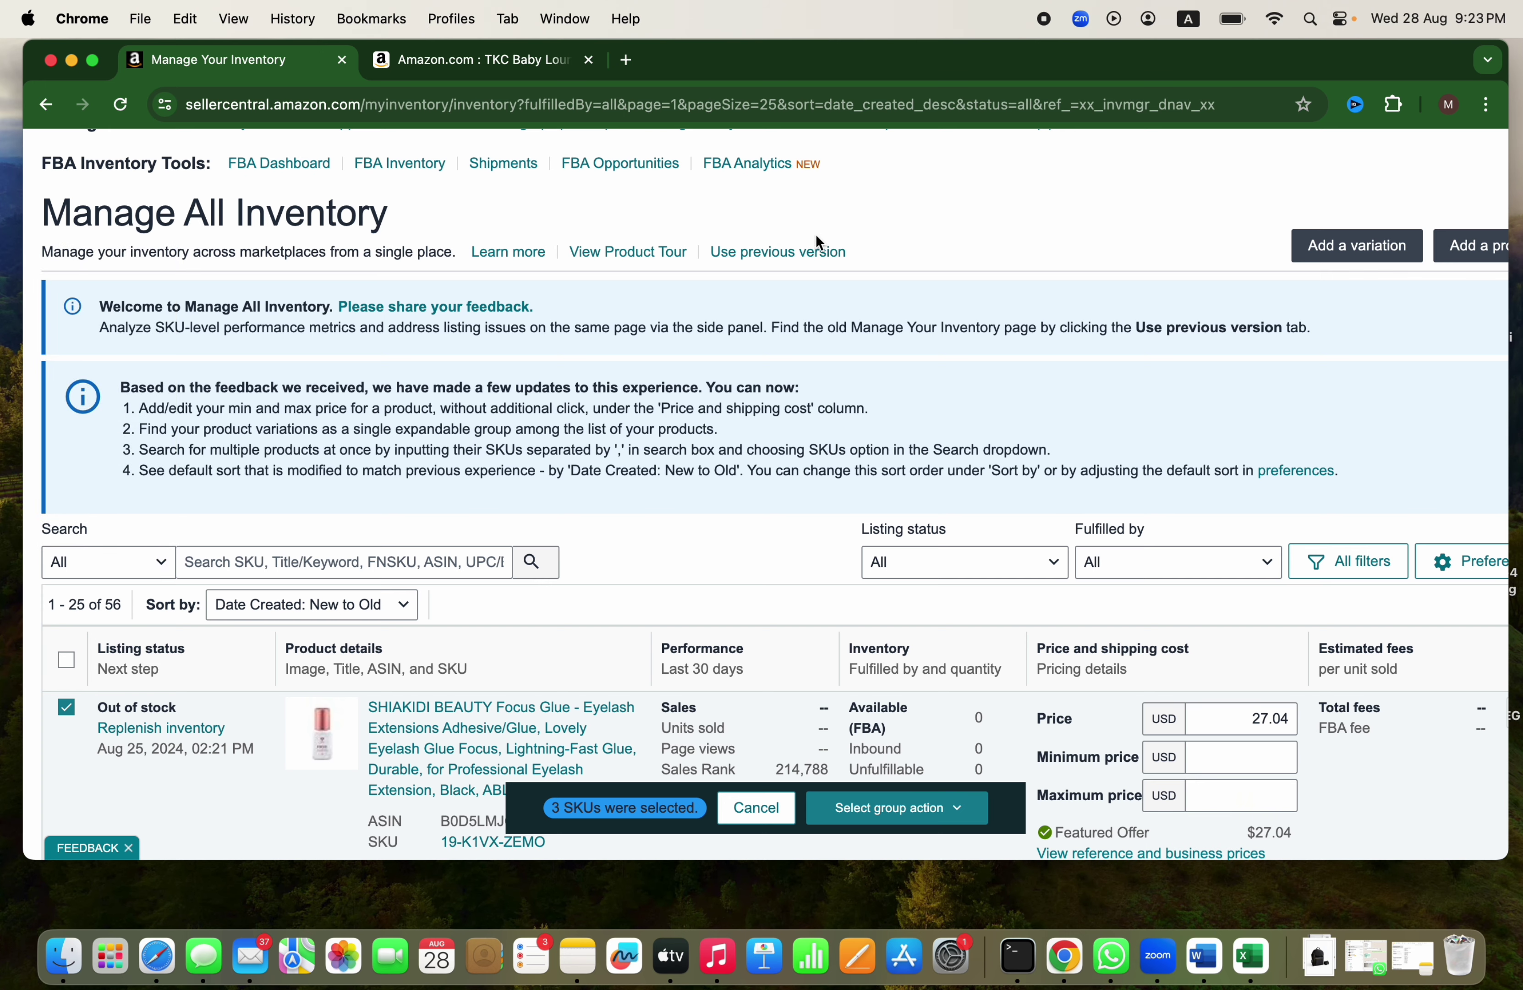
click(791, 254)
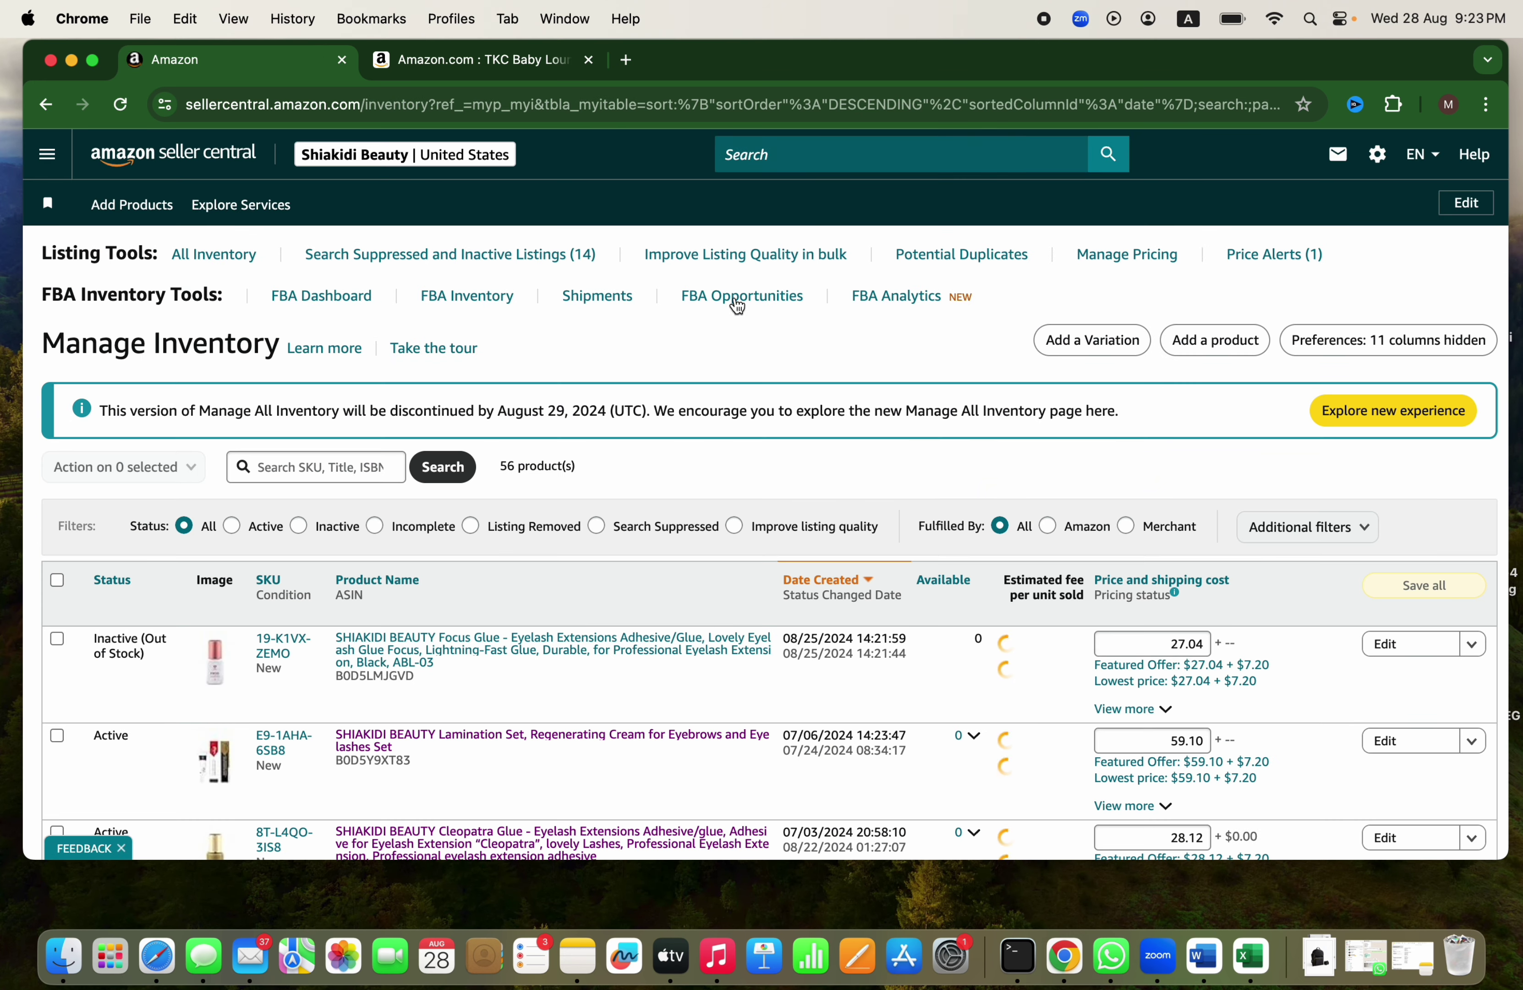
Step: Start the Send/replenish inventory workflow for the Focus Glue, Cleopatra Glue and Victoria Glue listings and dismiss the pre-selected SKUs tip
scroll(648, 485, down, 5)
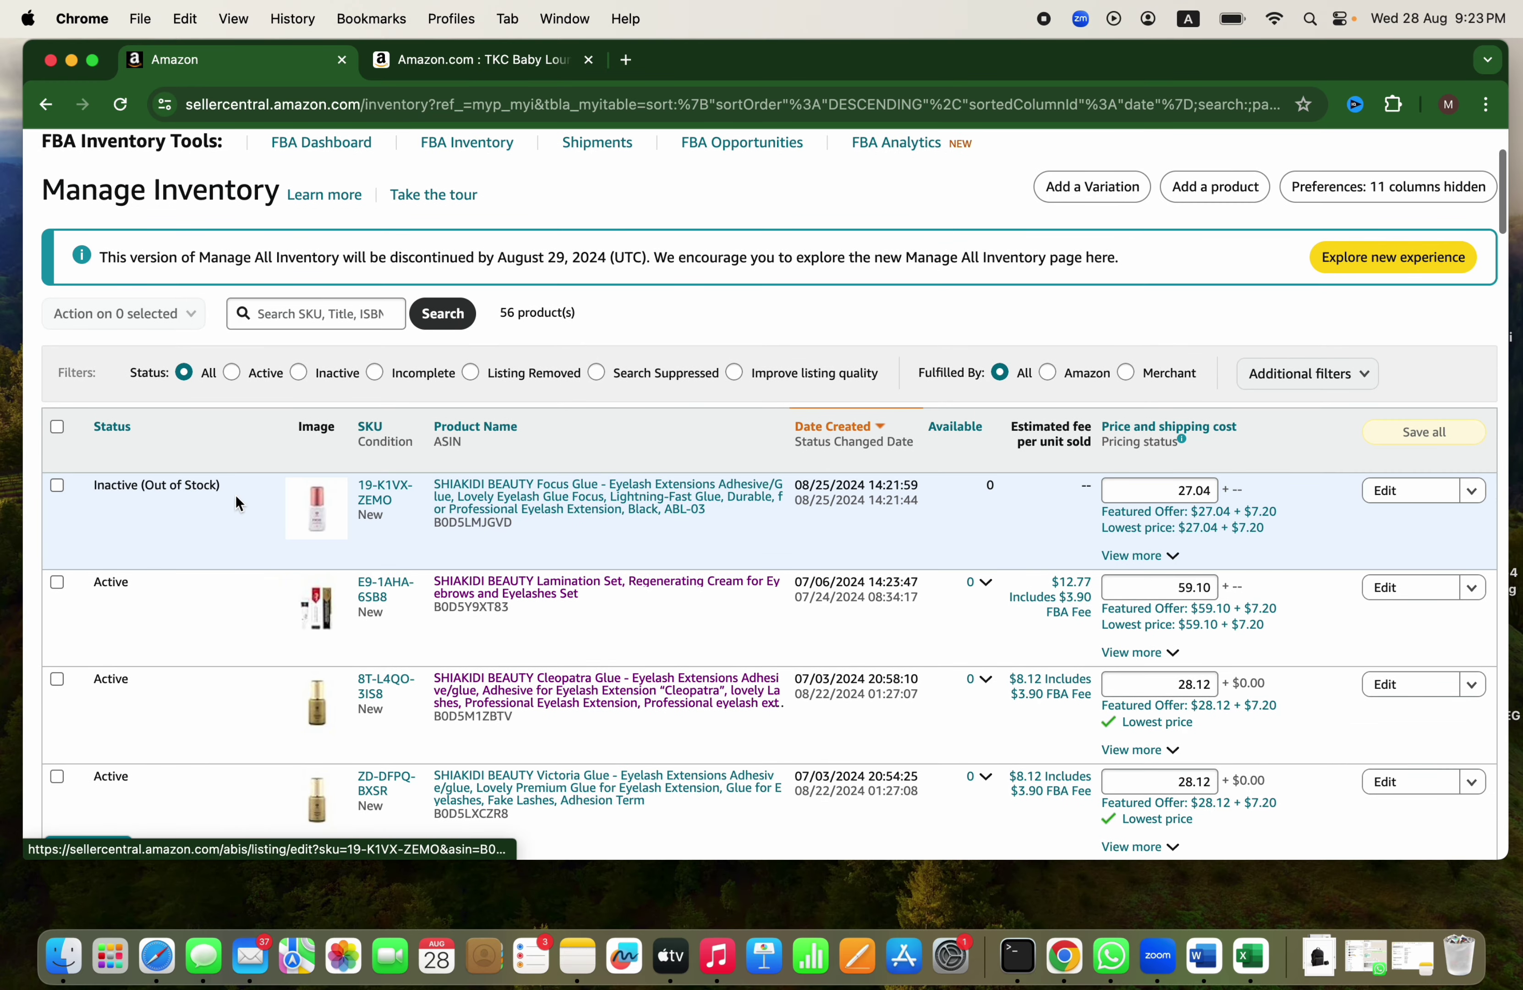
click(55, 486)
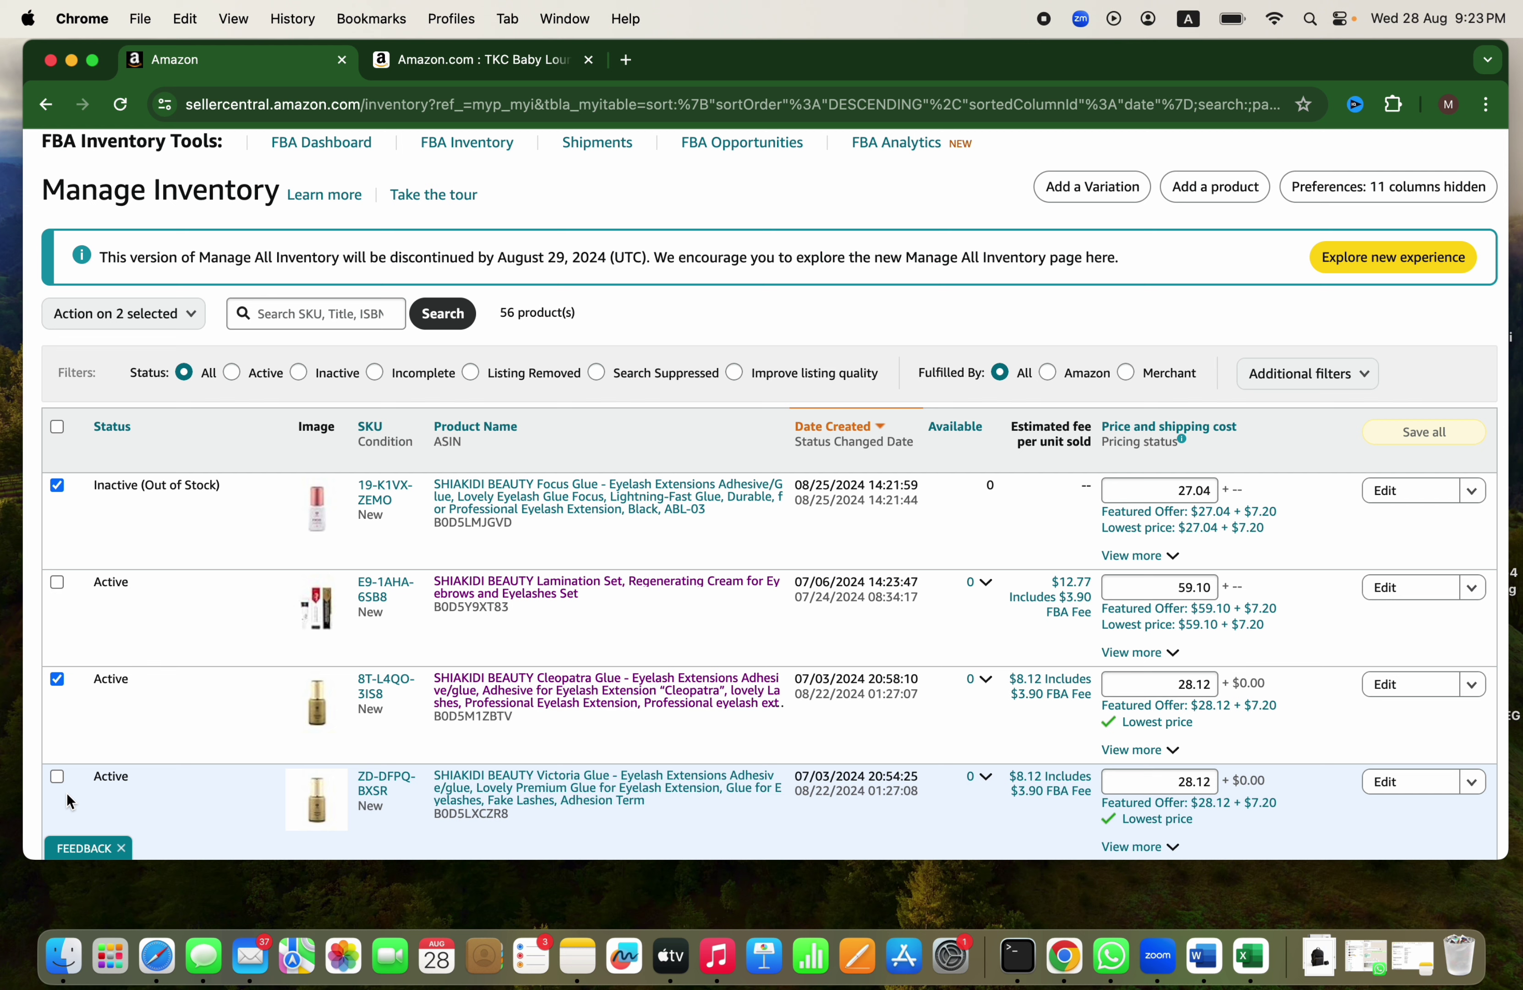
click(56, 776)
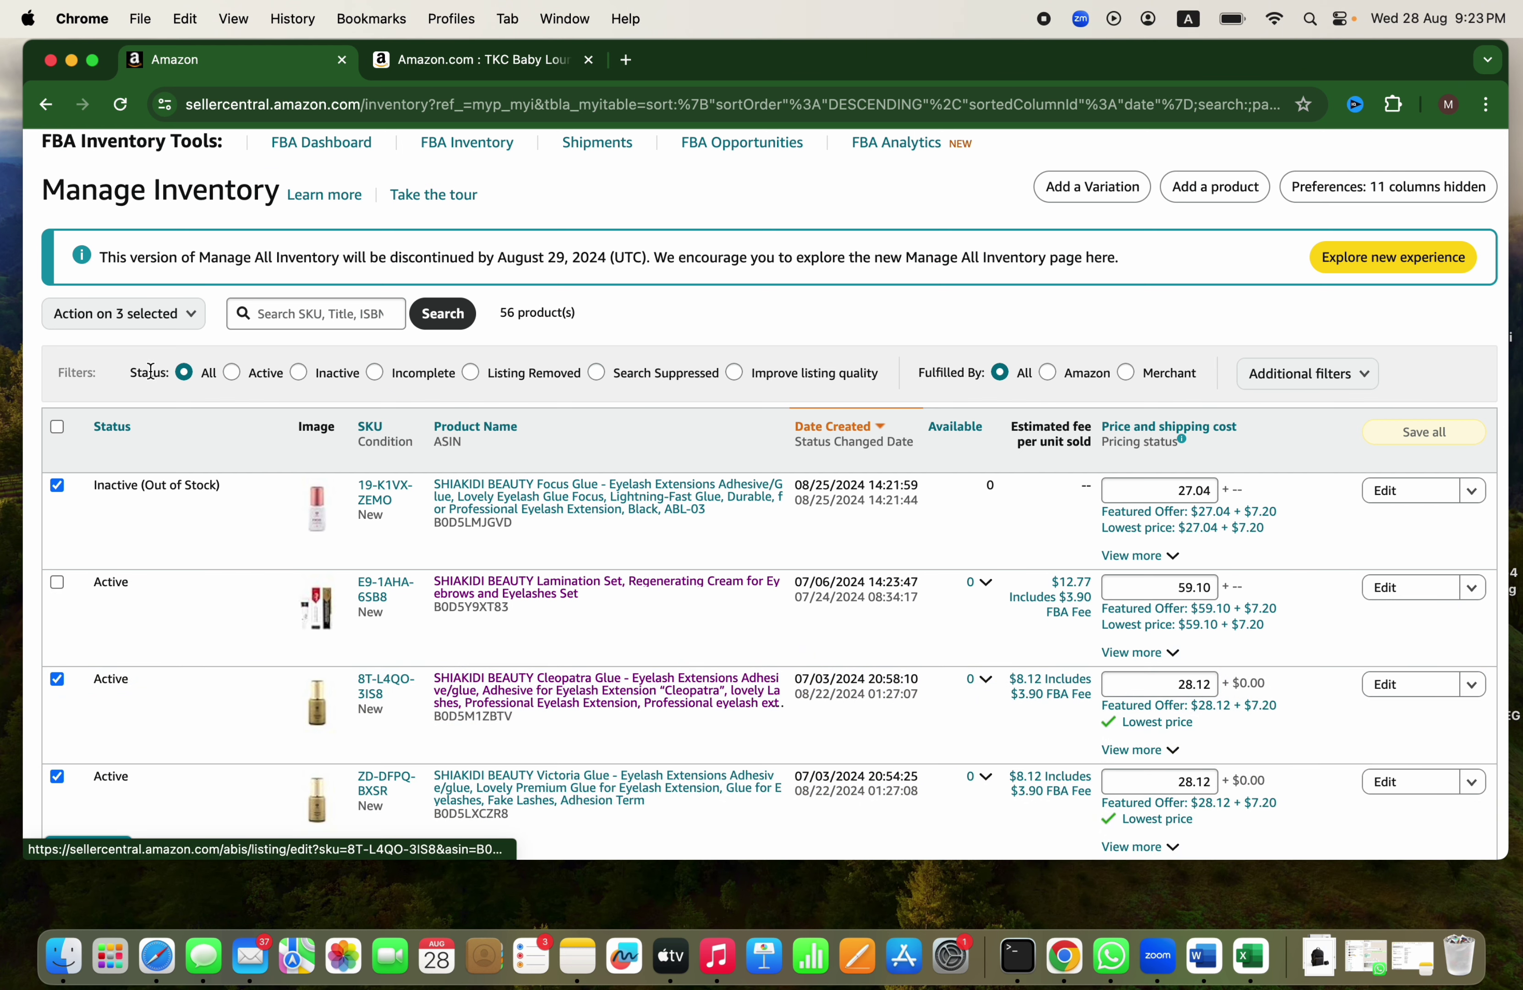
click(128, 321)
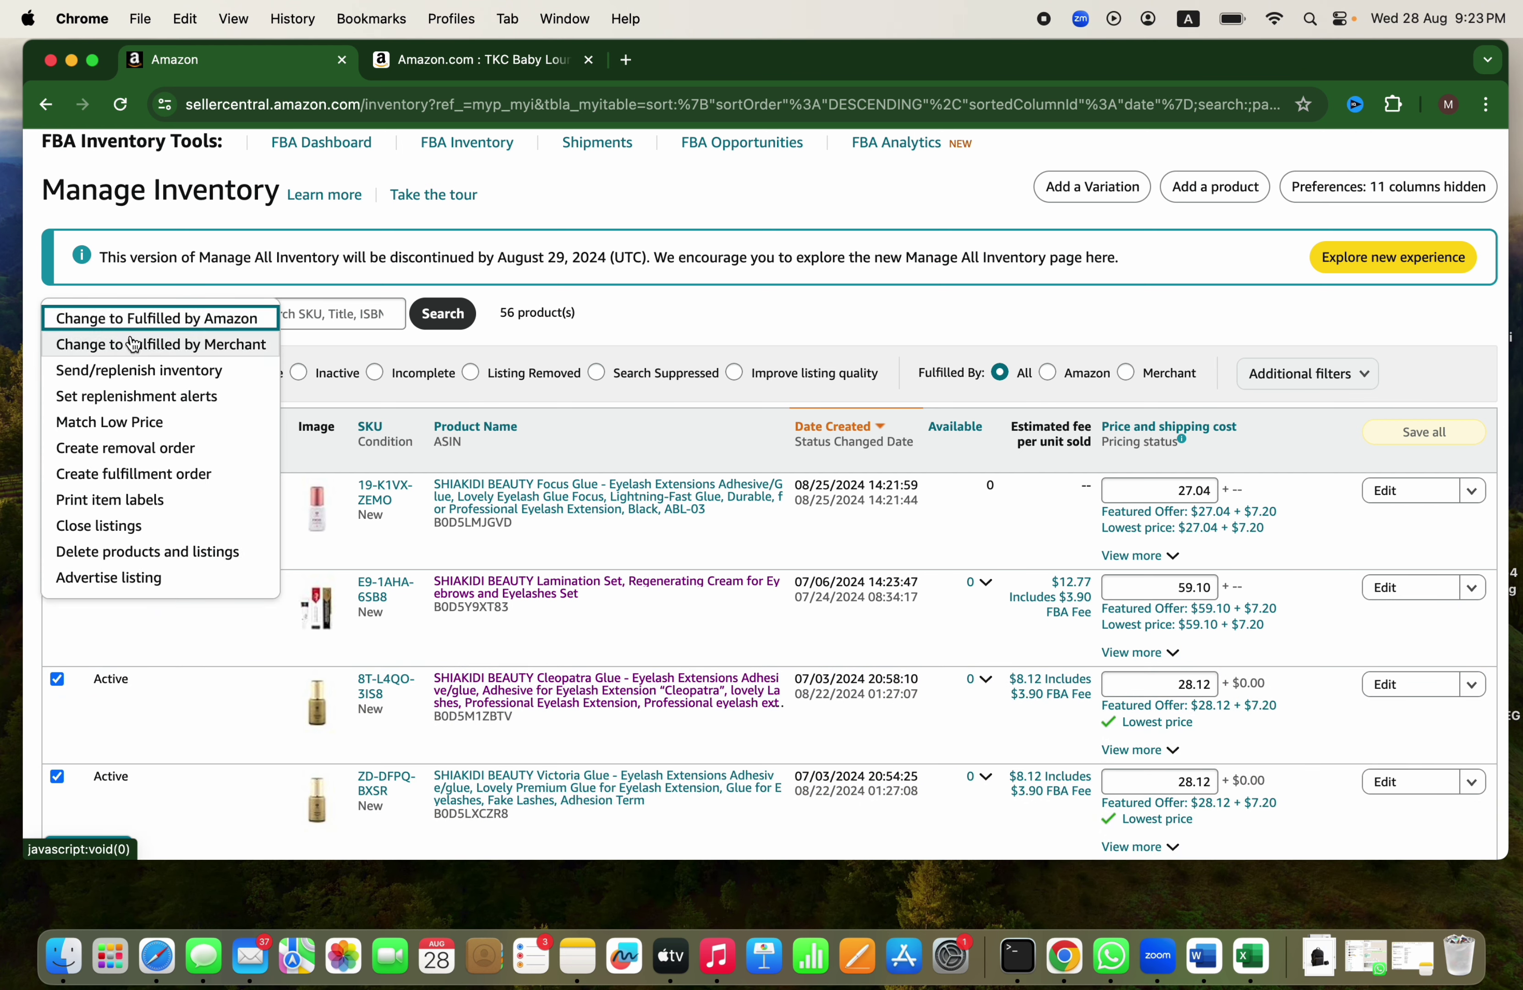
click(127, 373)
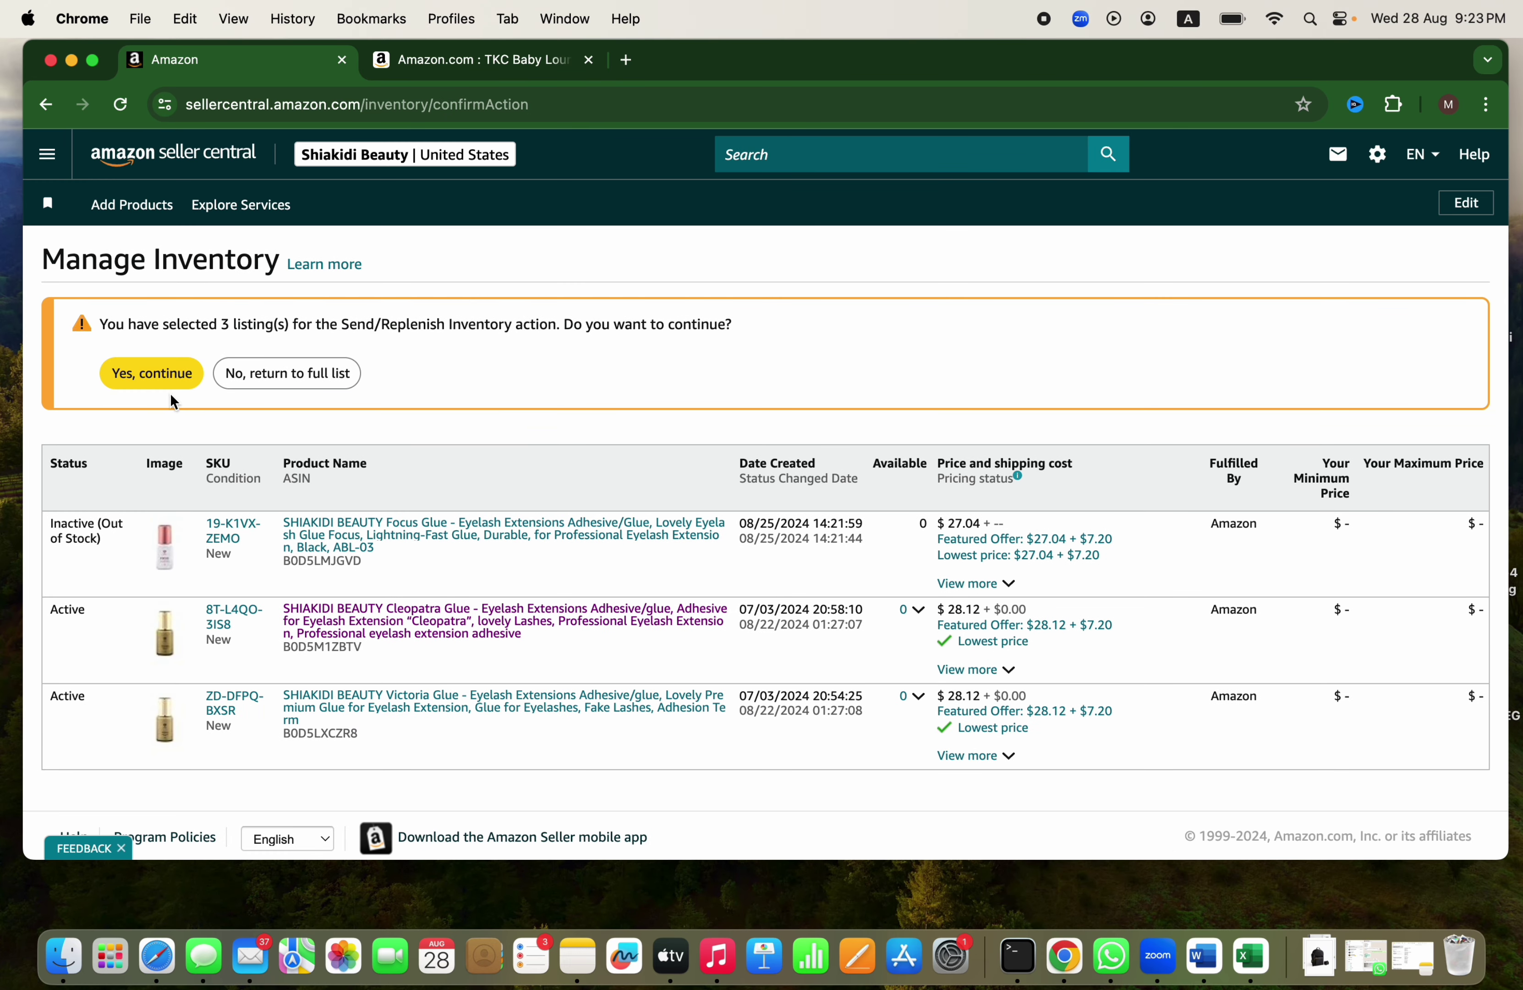
click(125, 372)
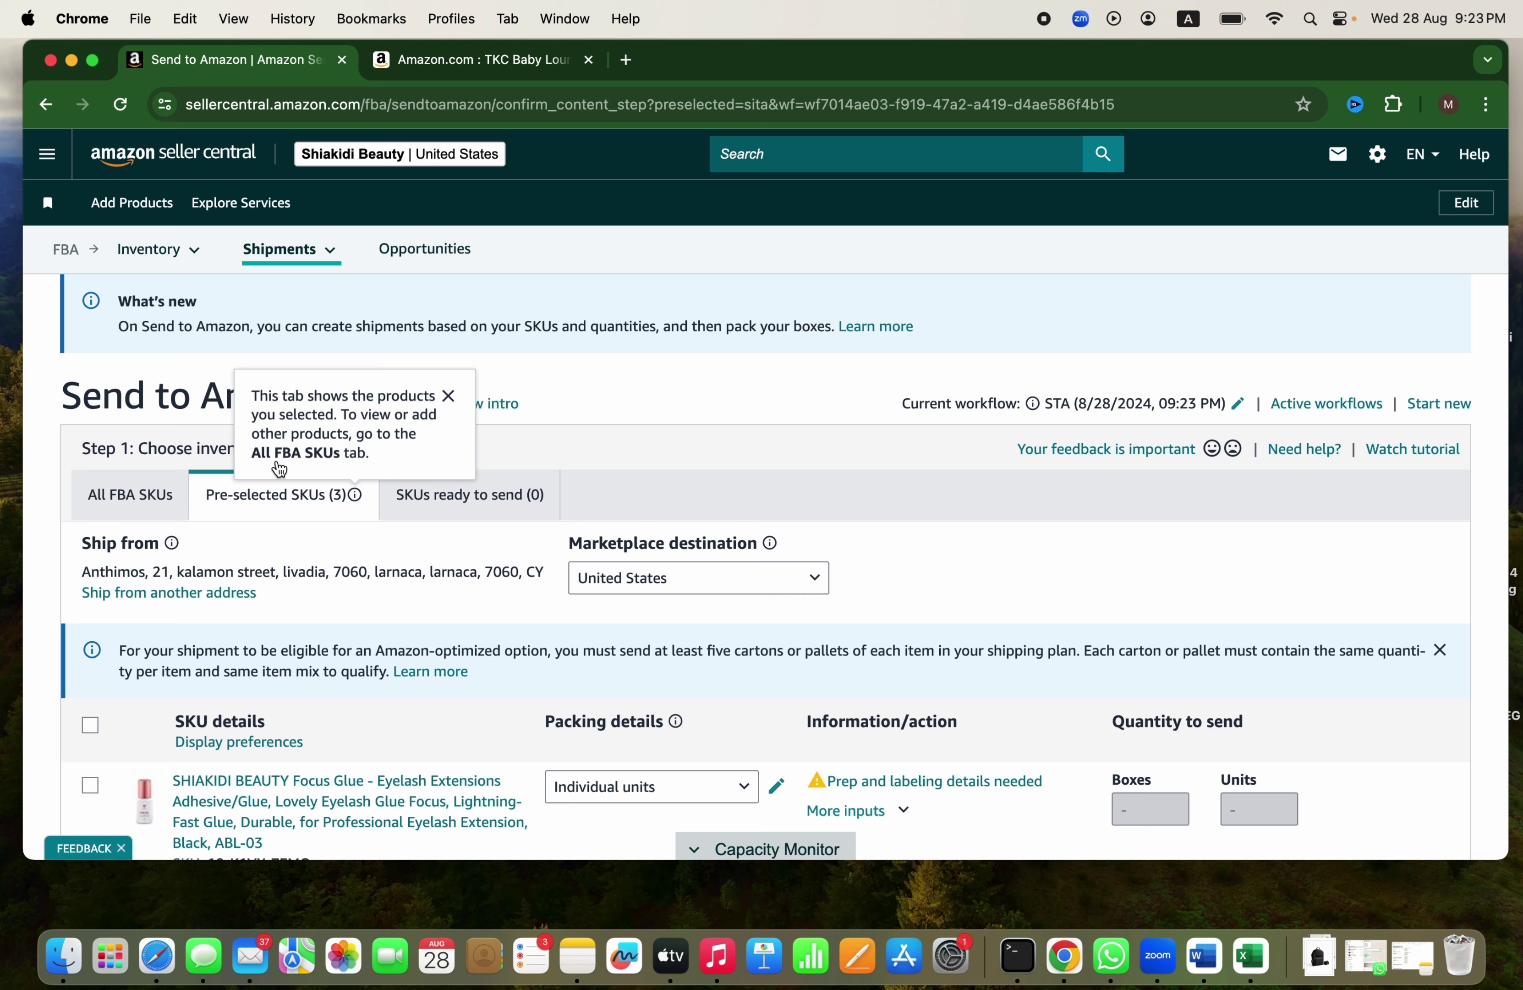
click(446, 399)
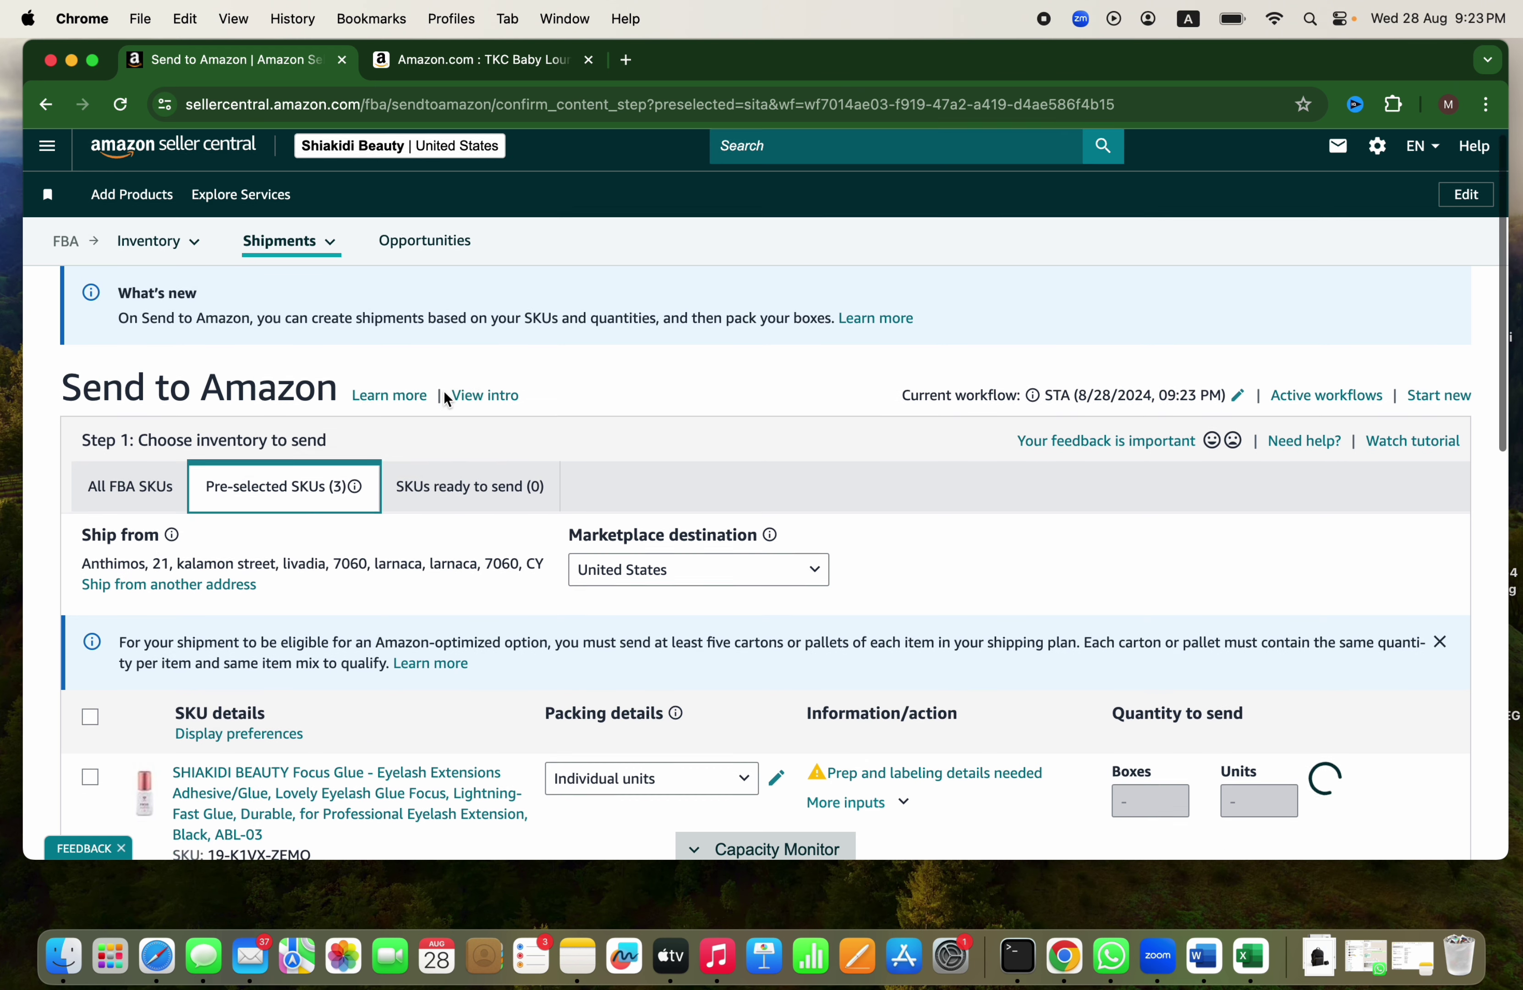
Step: Examine the contact fields and country choices for adding a new ship-from address, and close the form without saving
scroll(444, 390, down, 3)
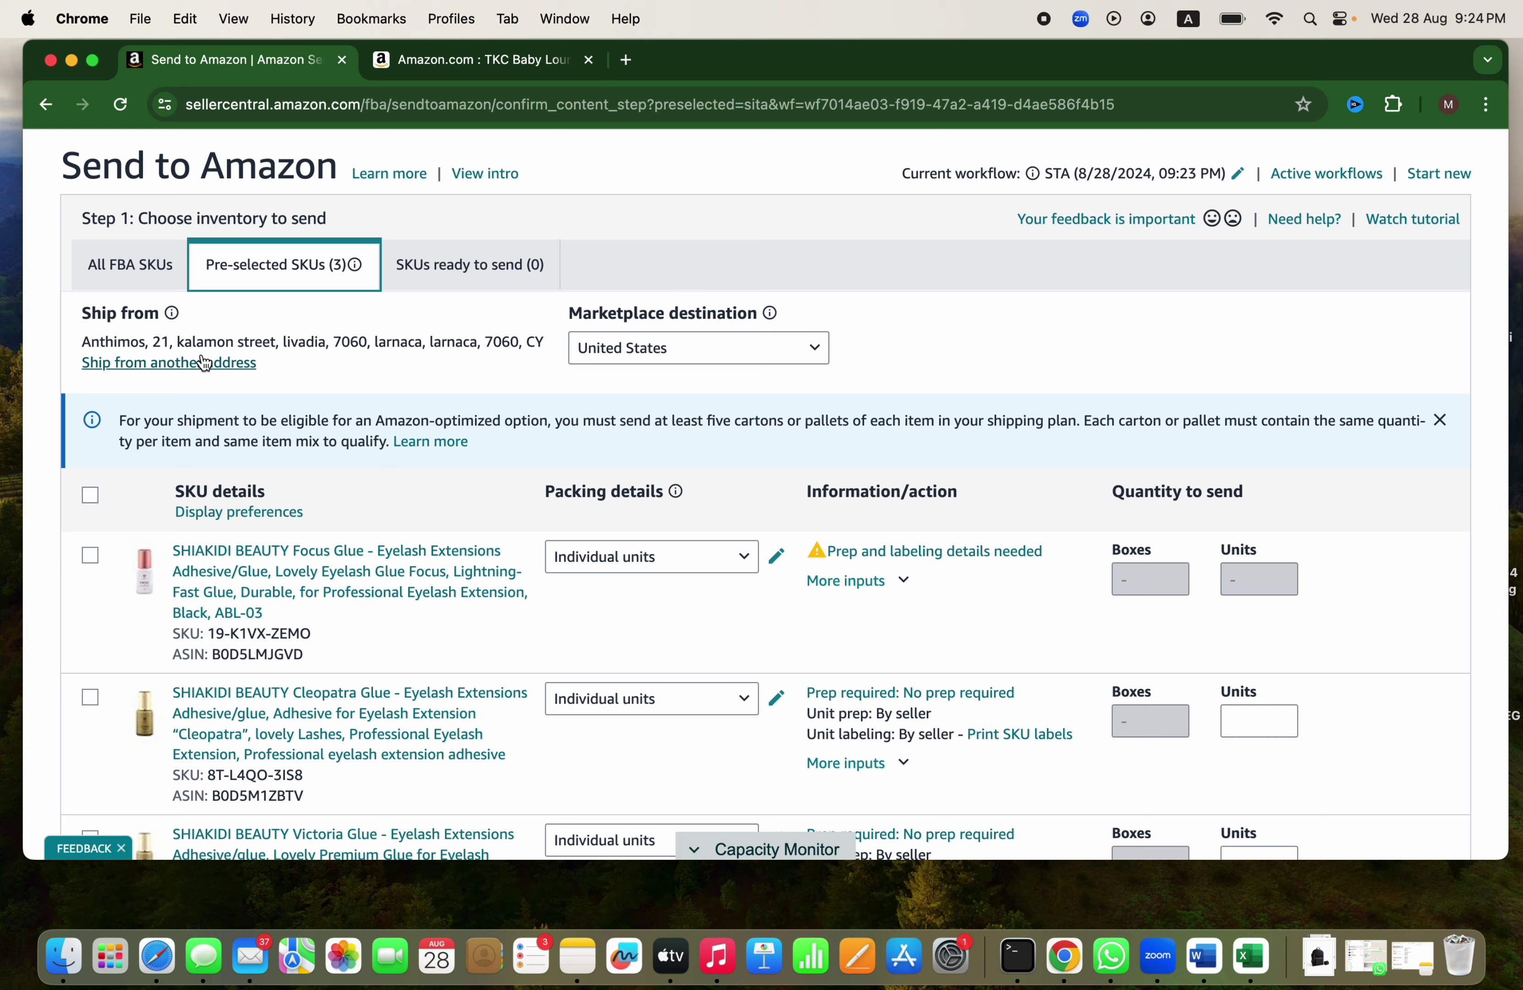
click(178, 363)
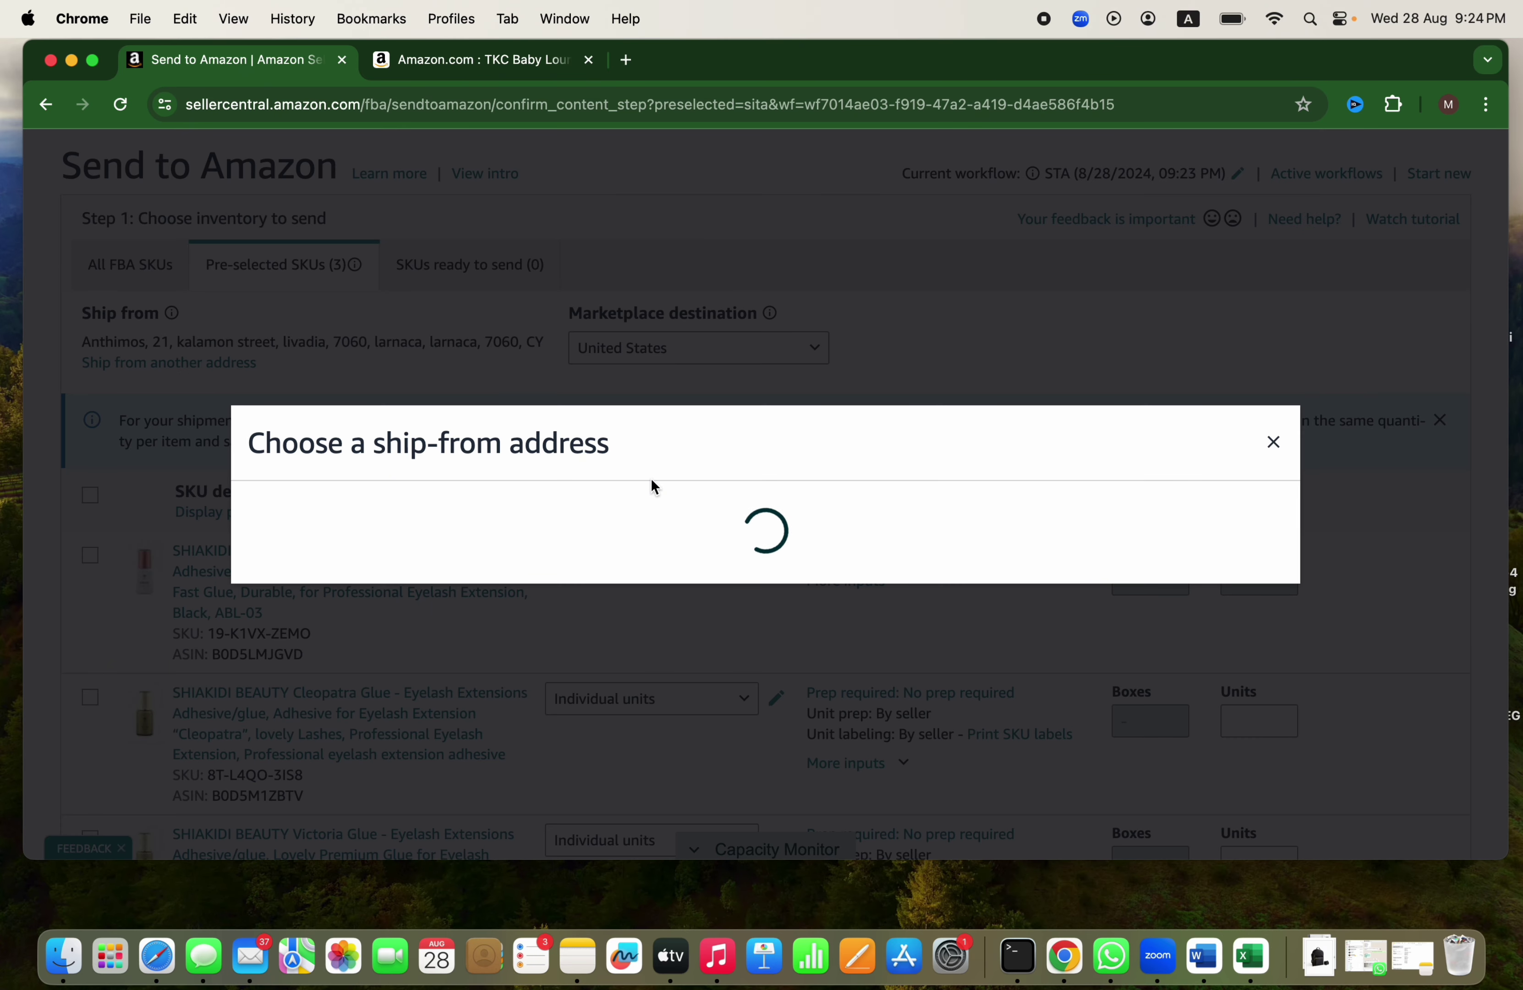
click(598, 558)
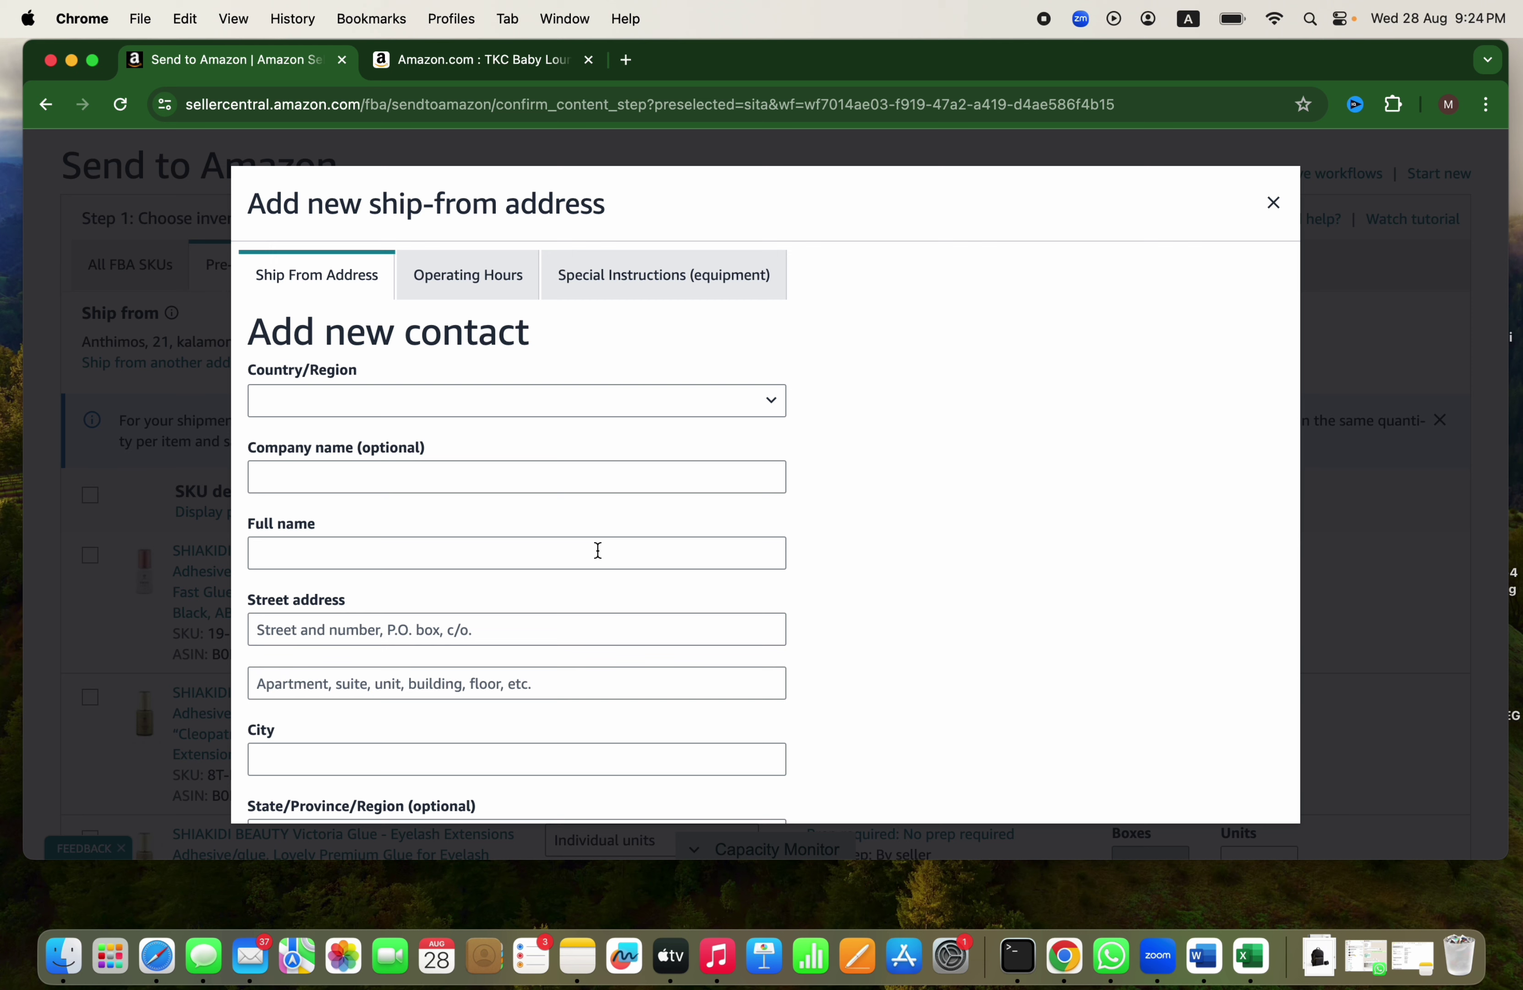
click(441, 406)
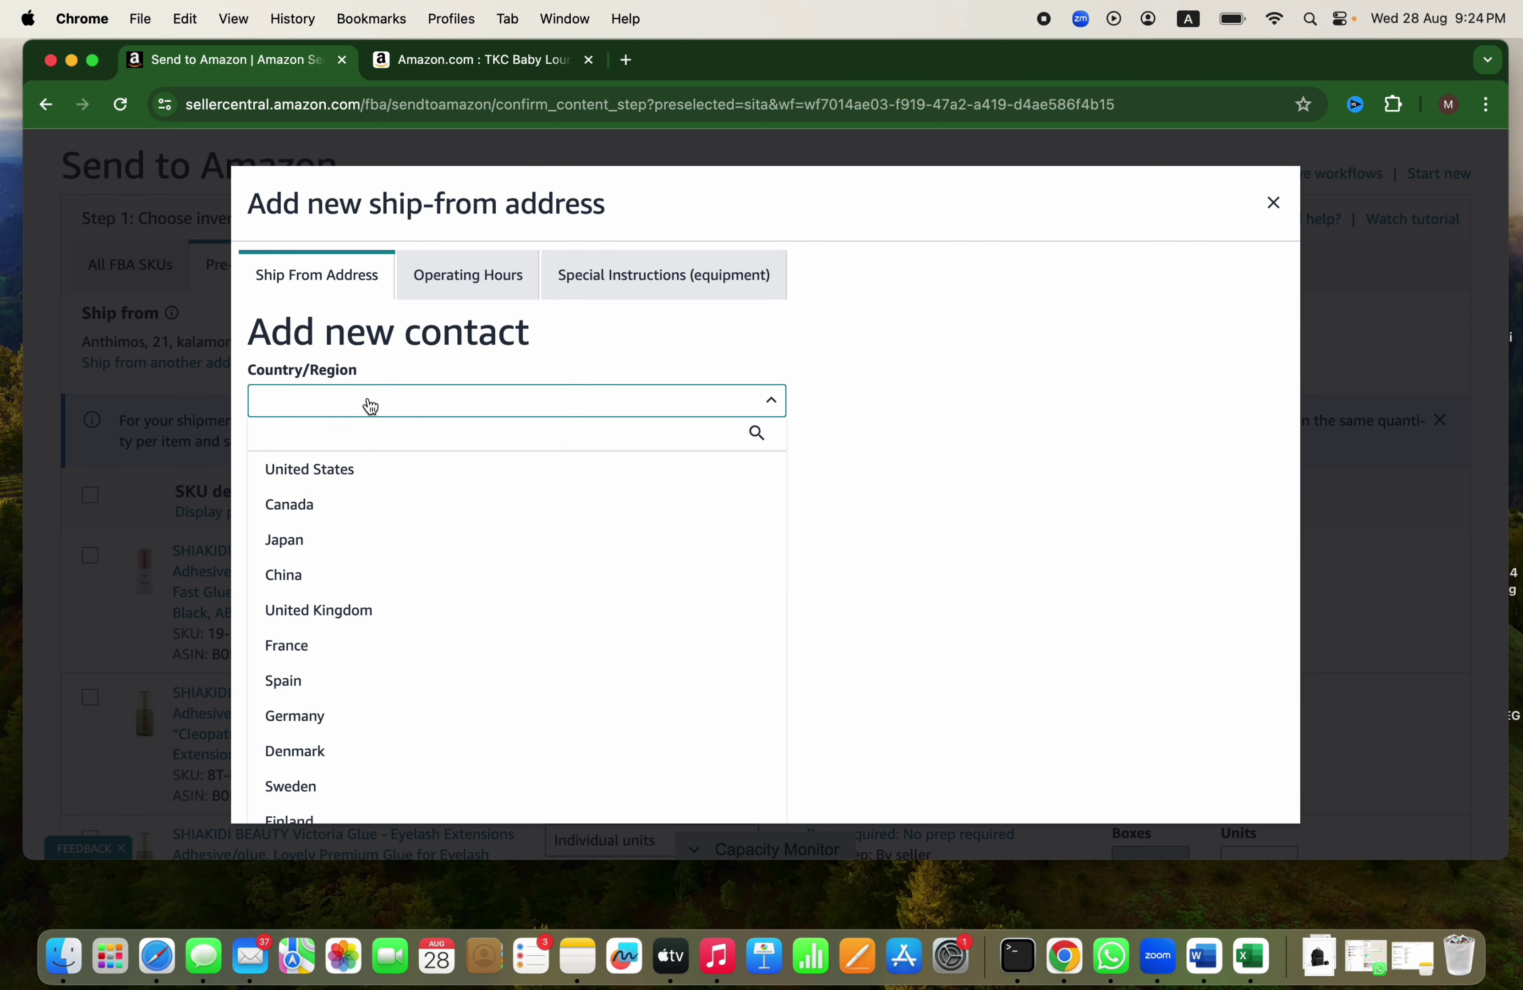
click(848, 492)
scroll(544, 531, down, 5)
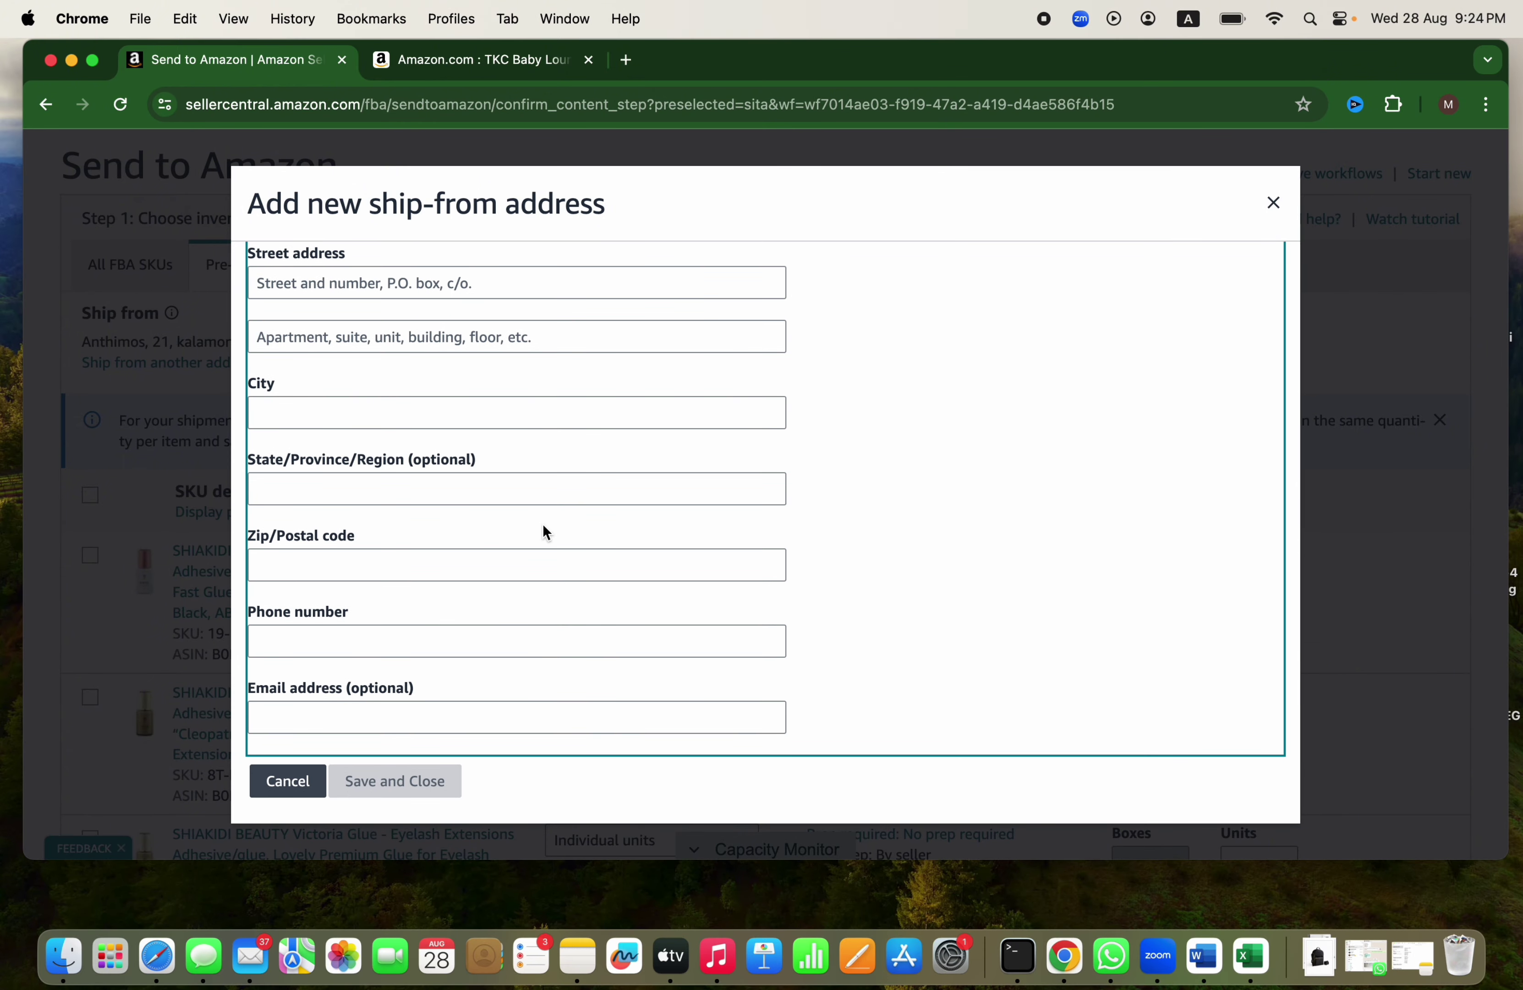
scroll(399, 464, up, 5)
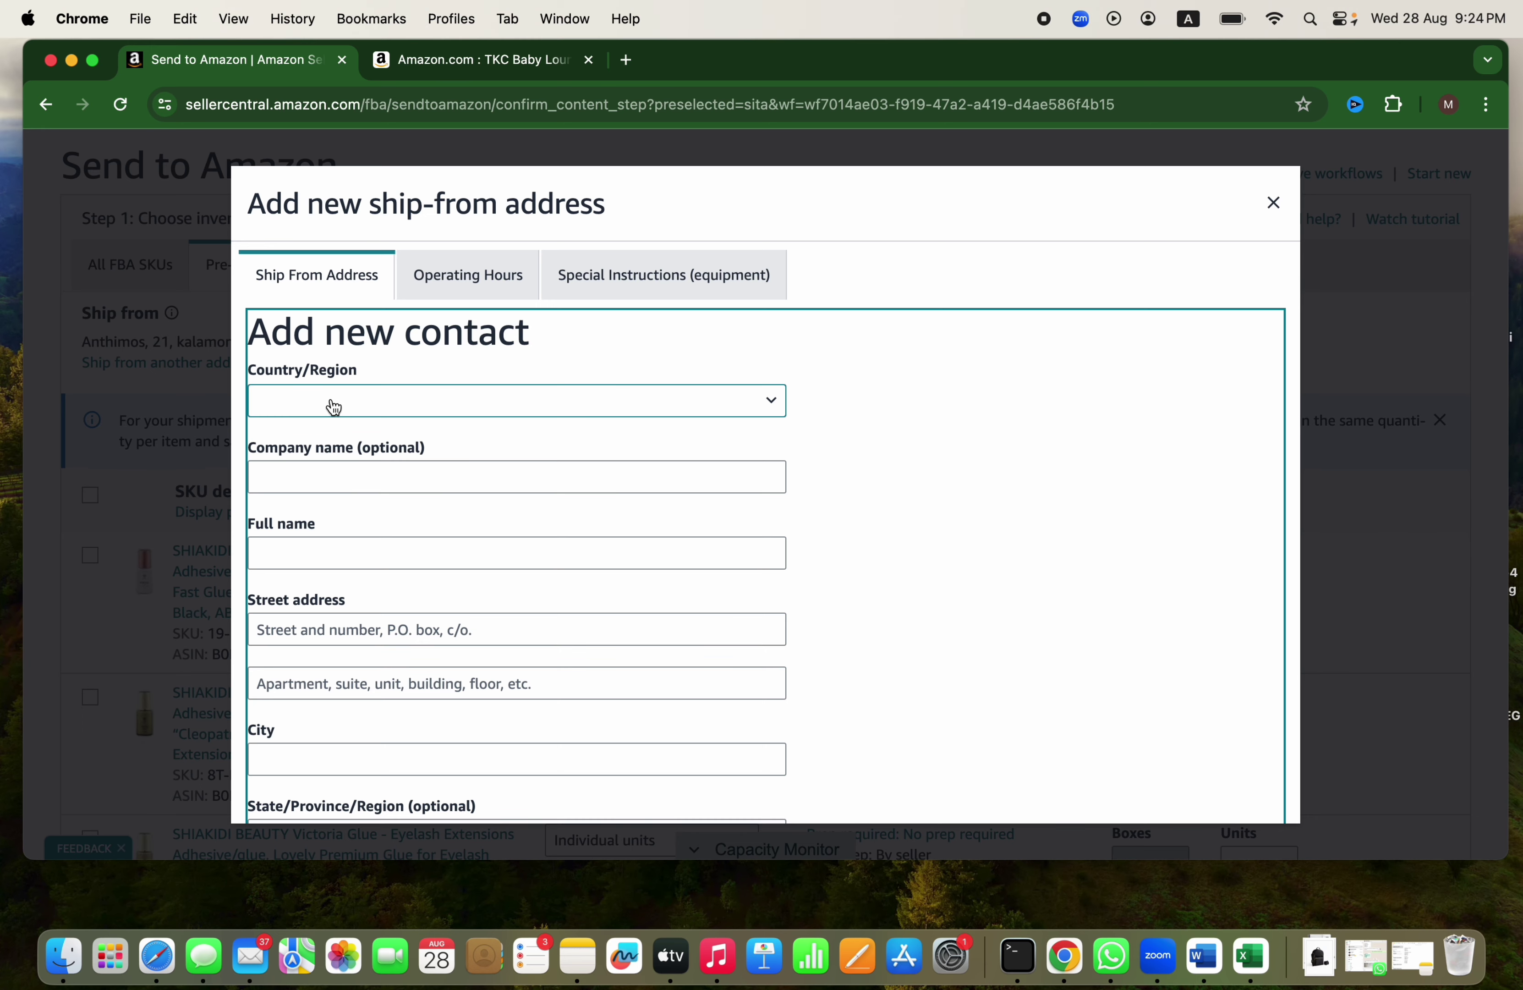
click(1271, 201)
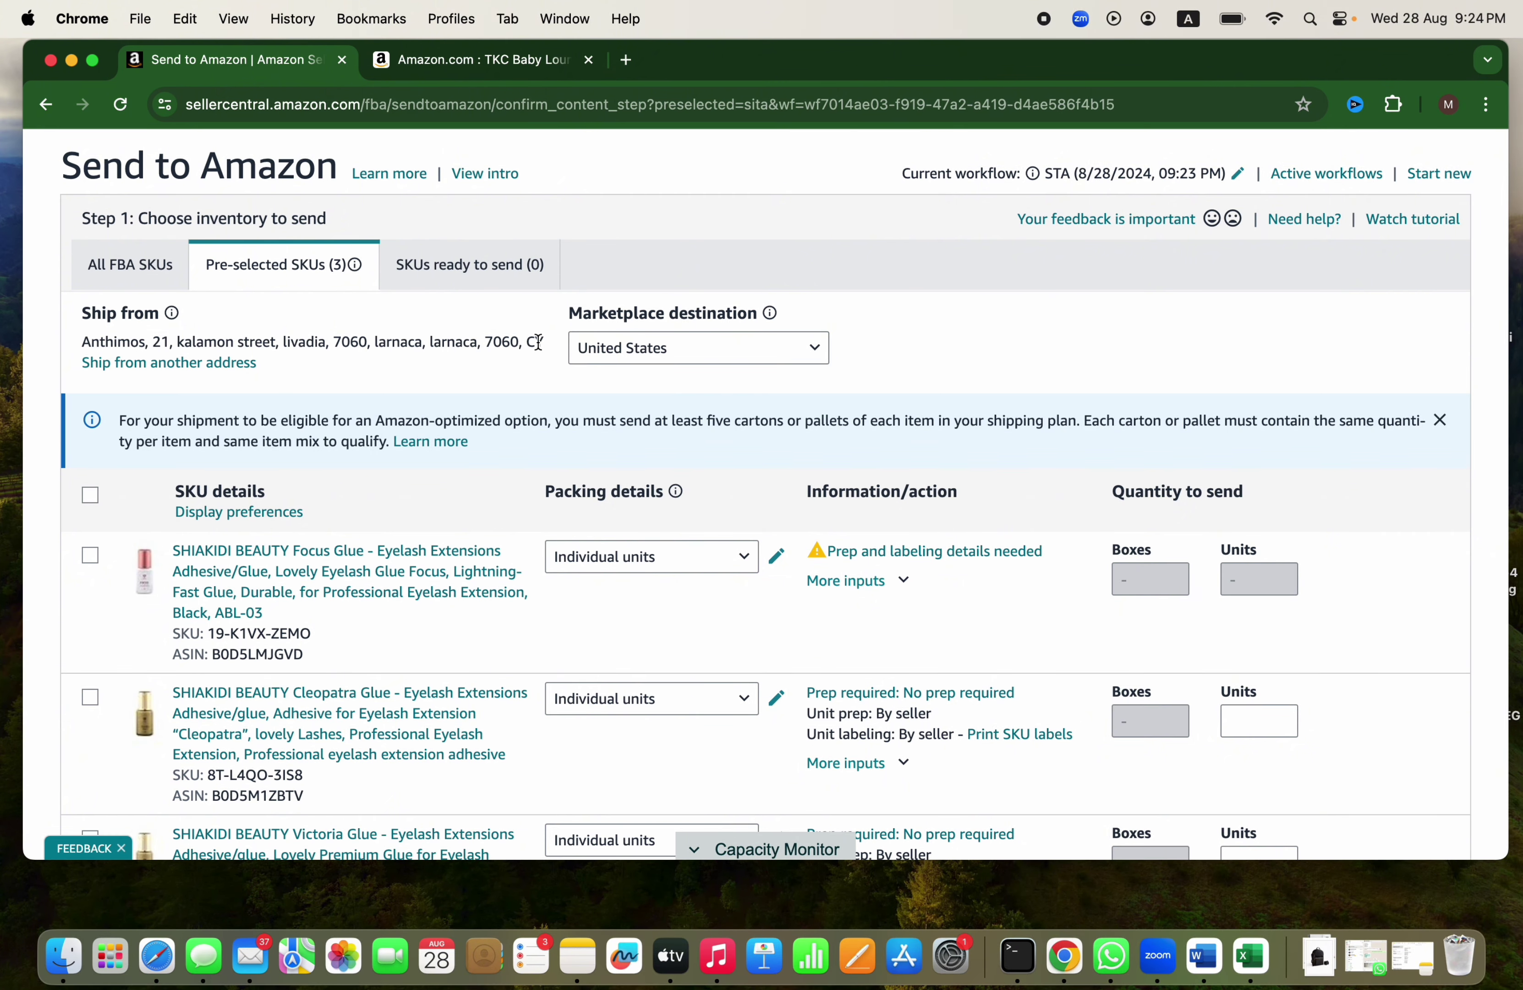
Step: Leave the Send to Amazon workflow for the home page and open the Manage All Inventory page
scroll(538, 342, down, 4)
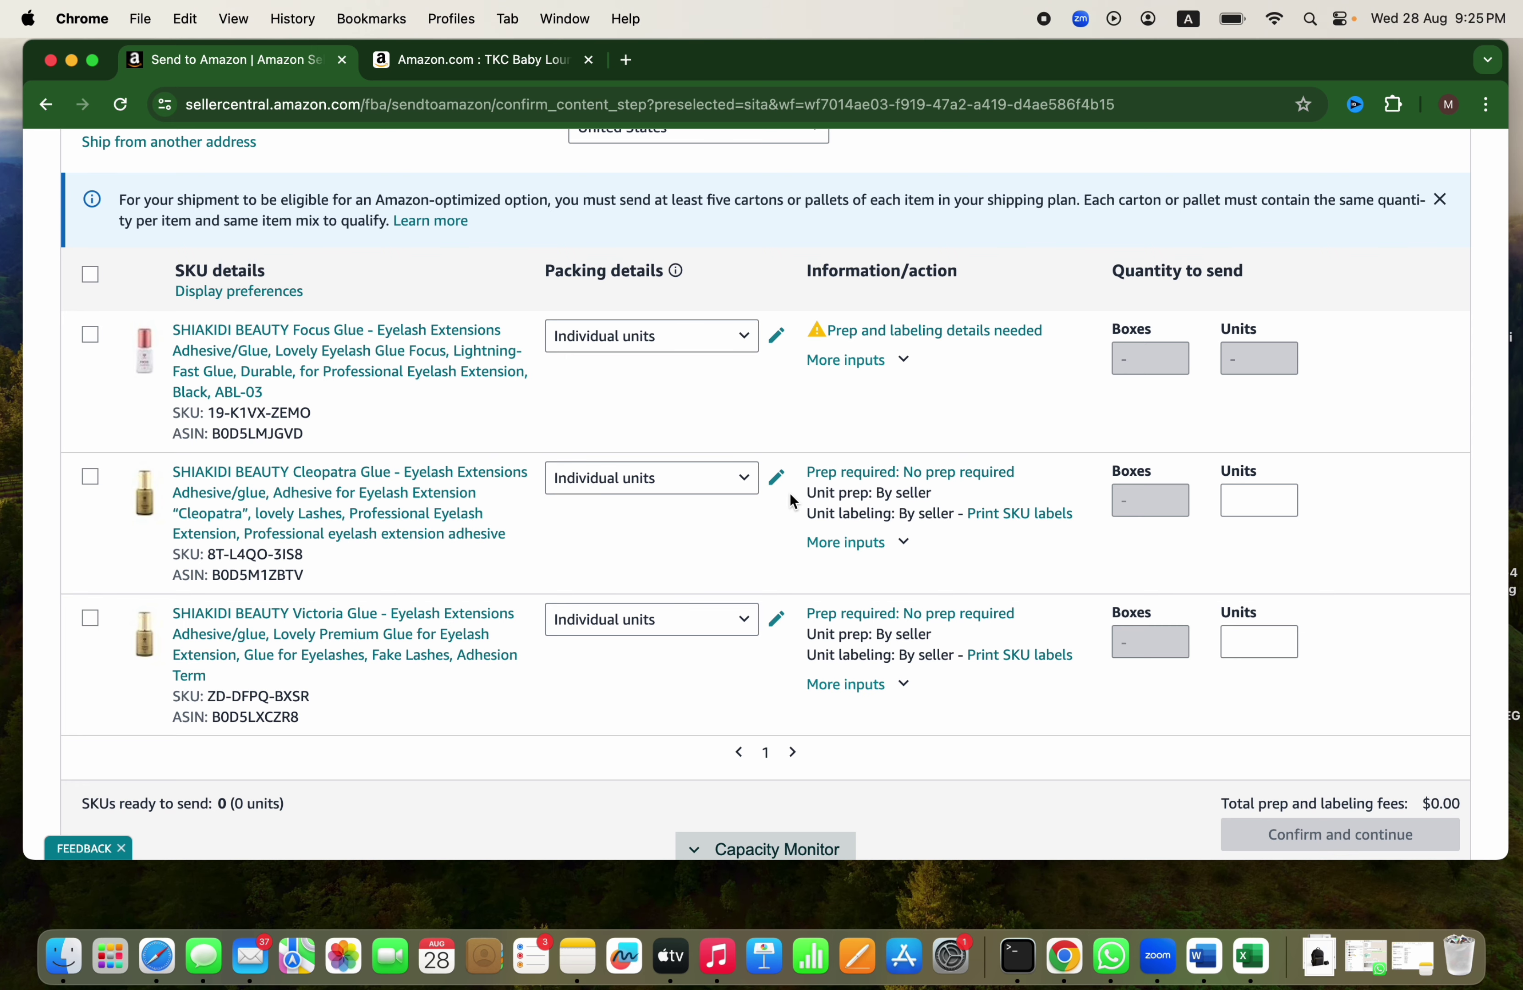
scroll(790, 495, up, 5)
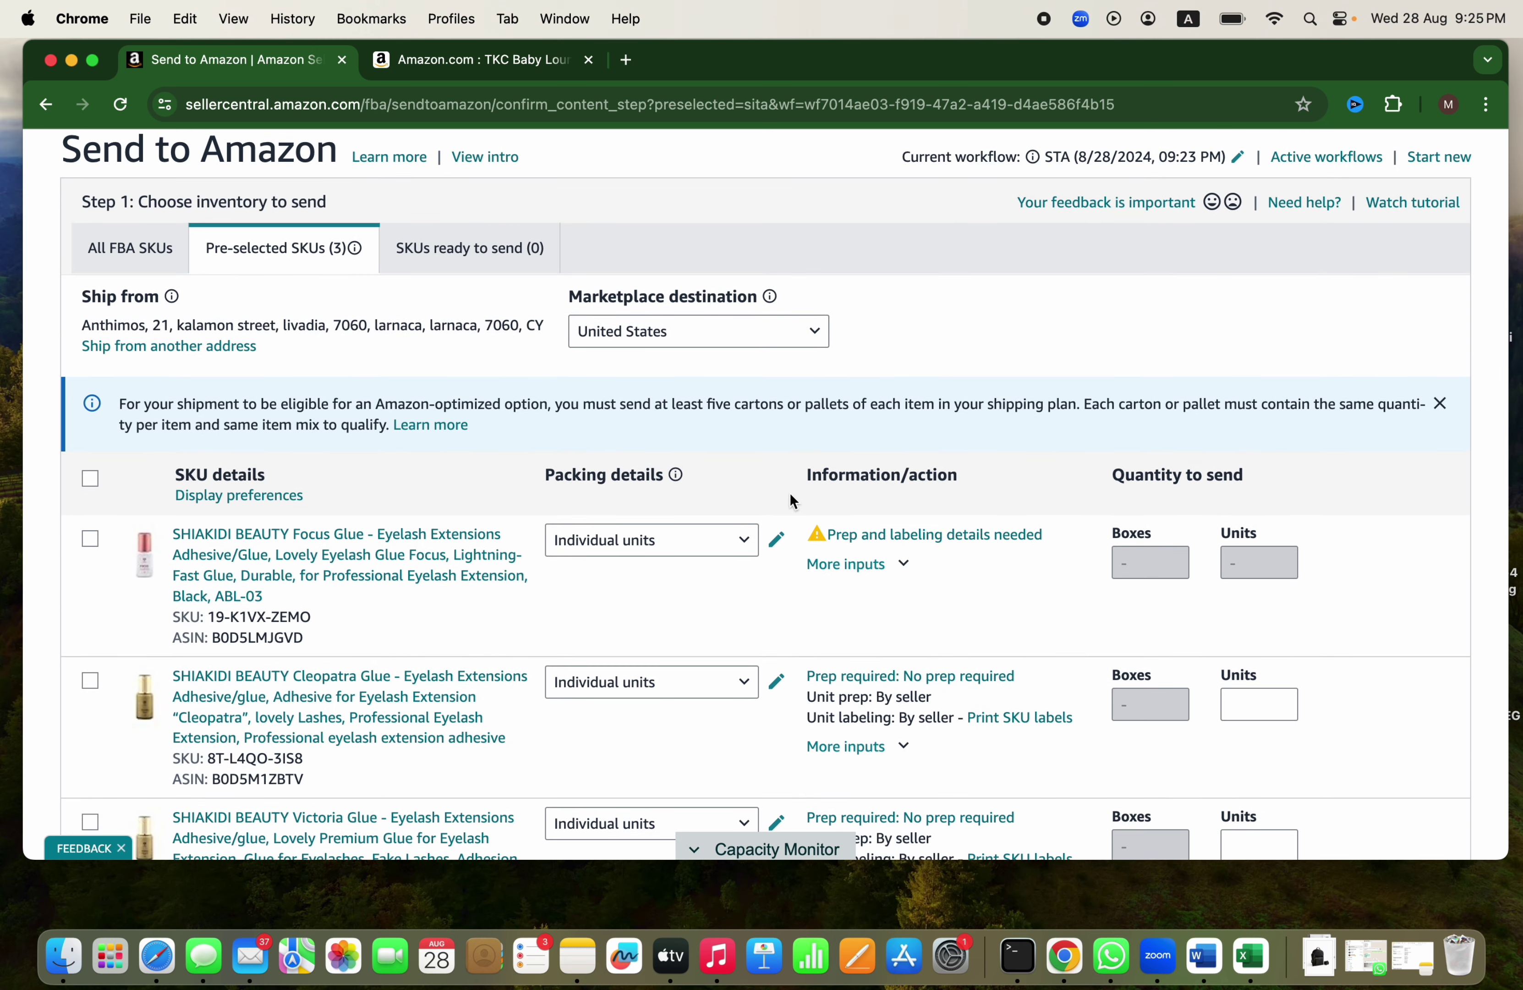
scroll(789, 493, up, 5)
mouse_move(176, 222)
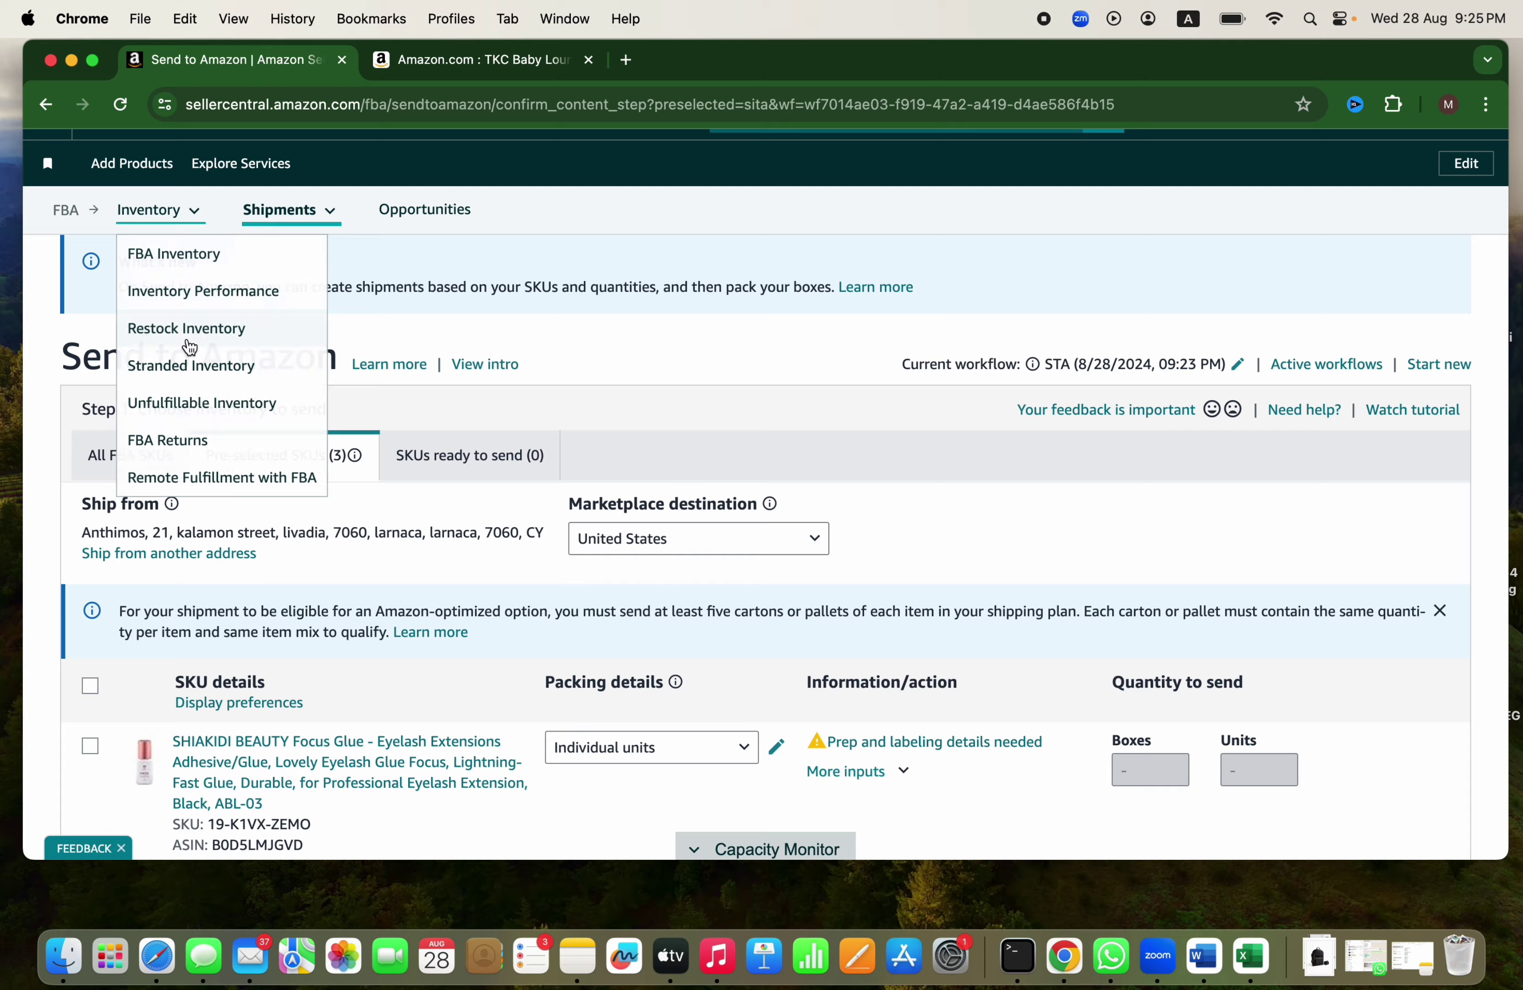
scroll(190, 347, up, 2)
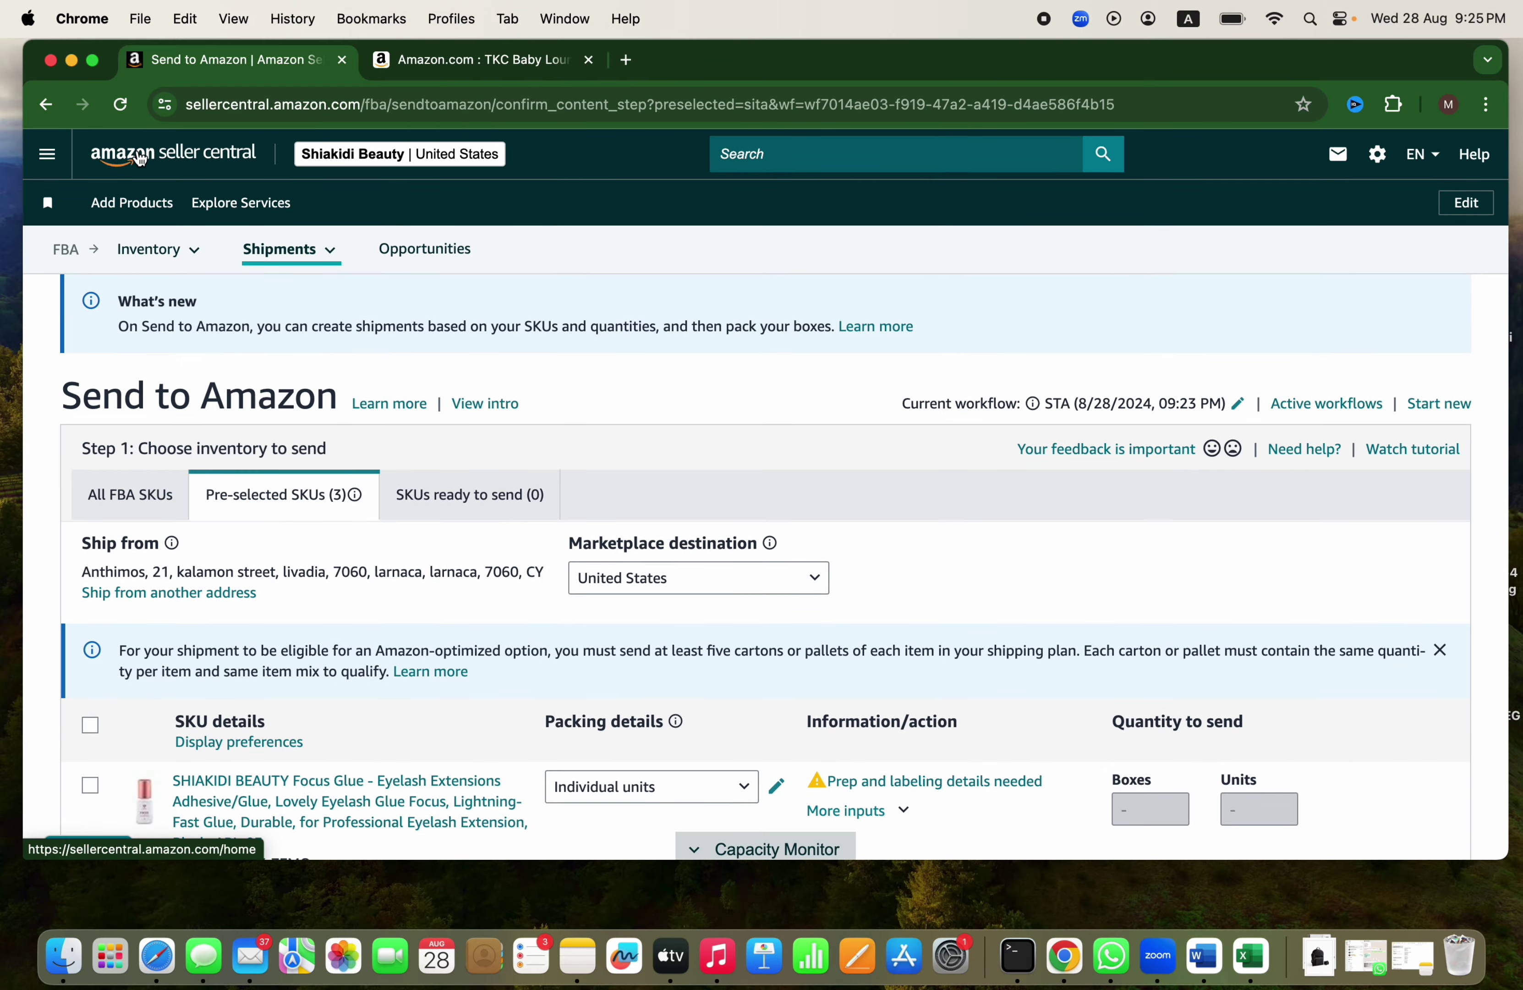
click(140, 158)
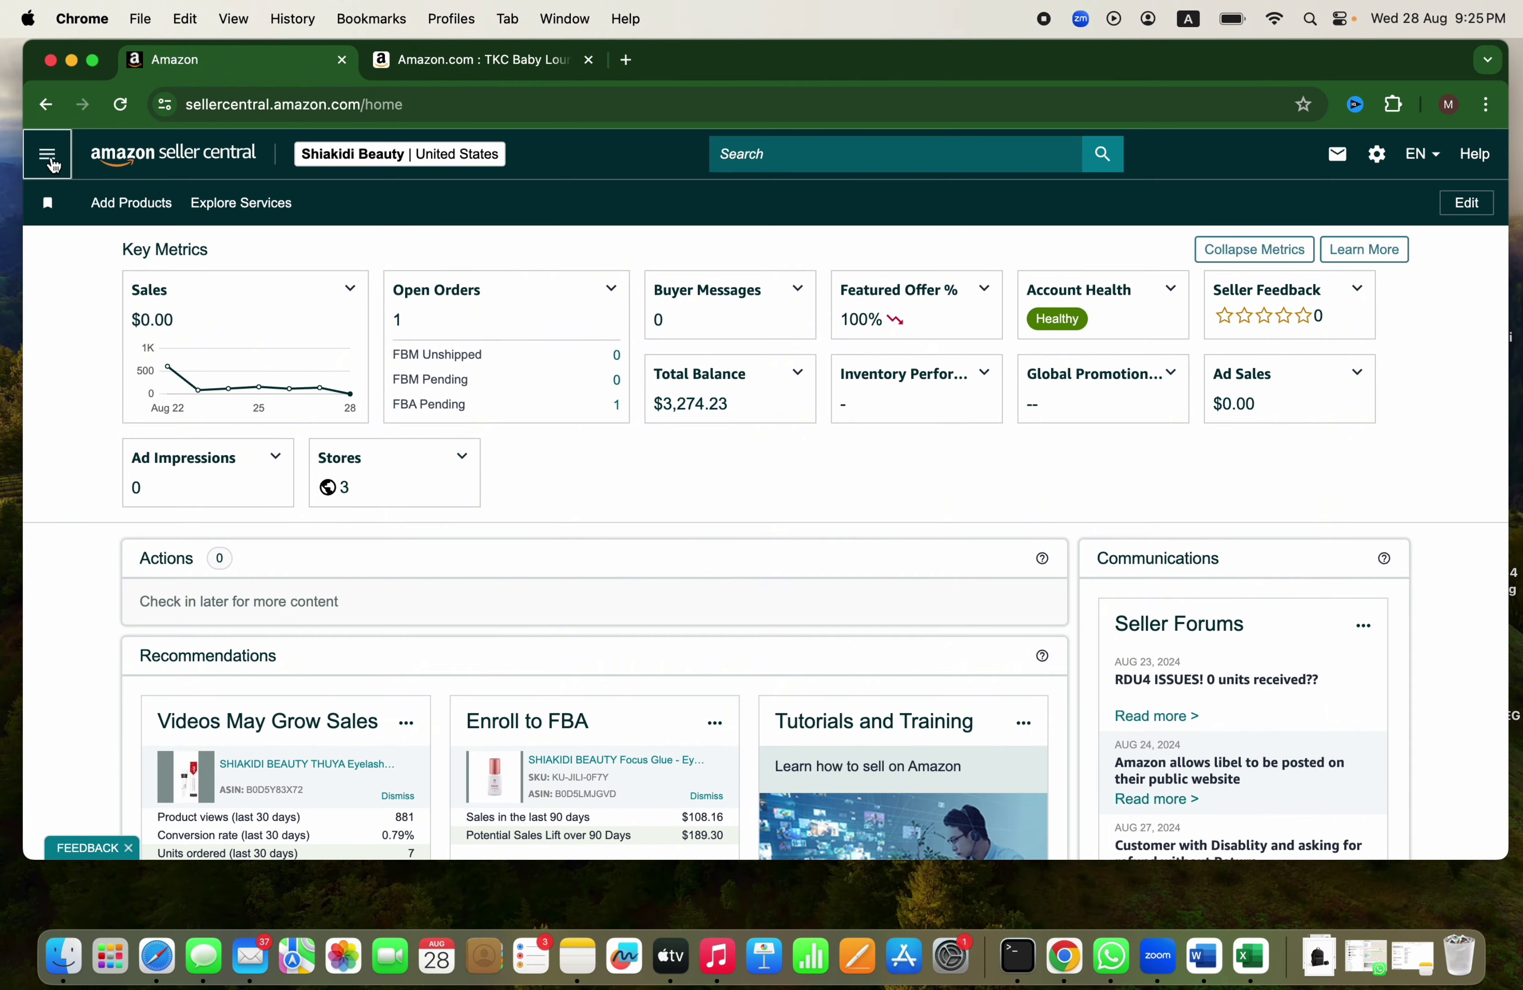
click(47, 154)
mouse_move(64, 254)
click(355, 260)
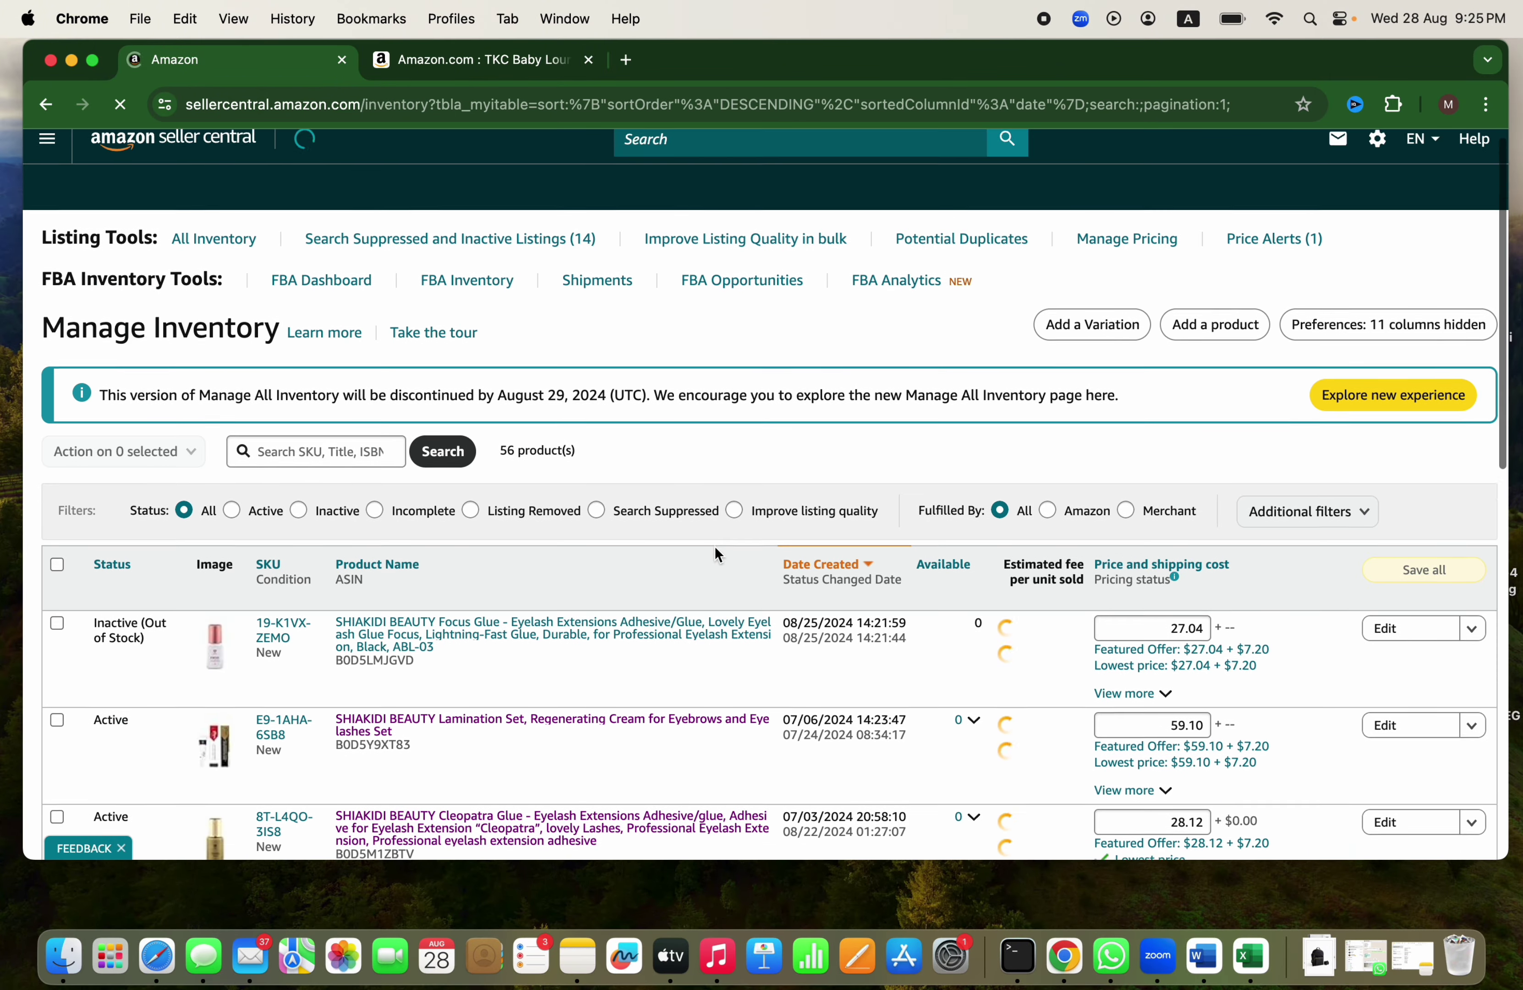
Step: Open item label printing for the out-of-stock SHIAKIDI BEAUTY Focus Glue listing
scroll(707, 543, down, 5)
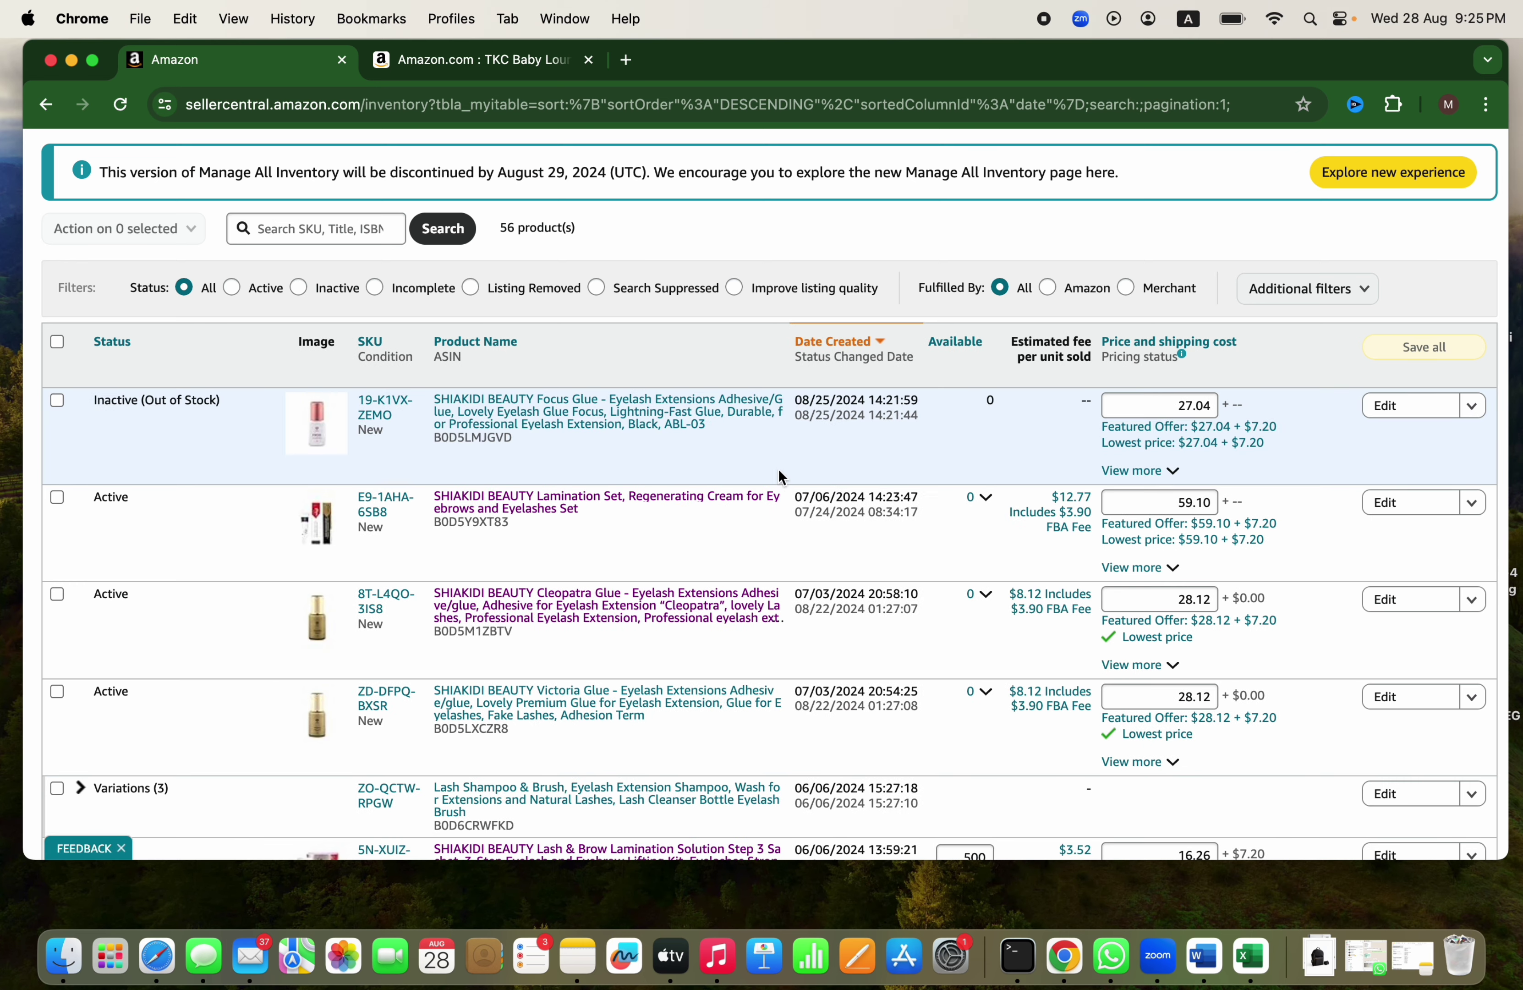
click(1471, 415)
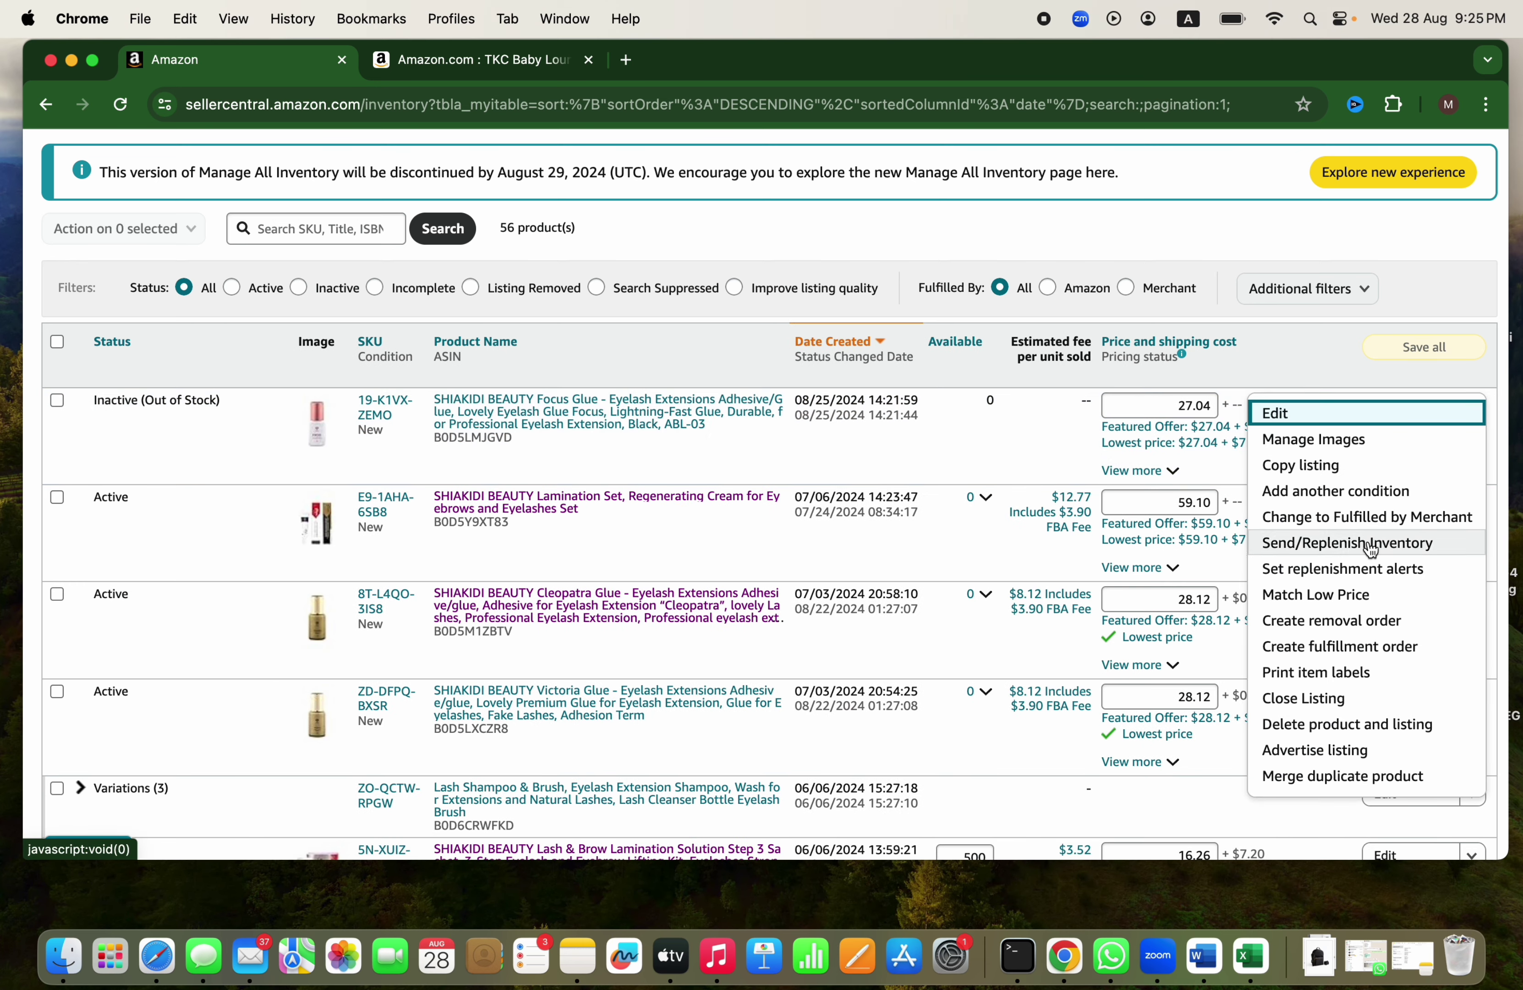
click(1306, 672)
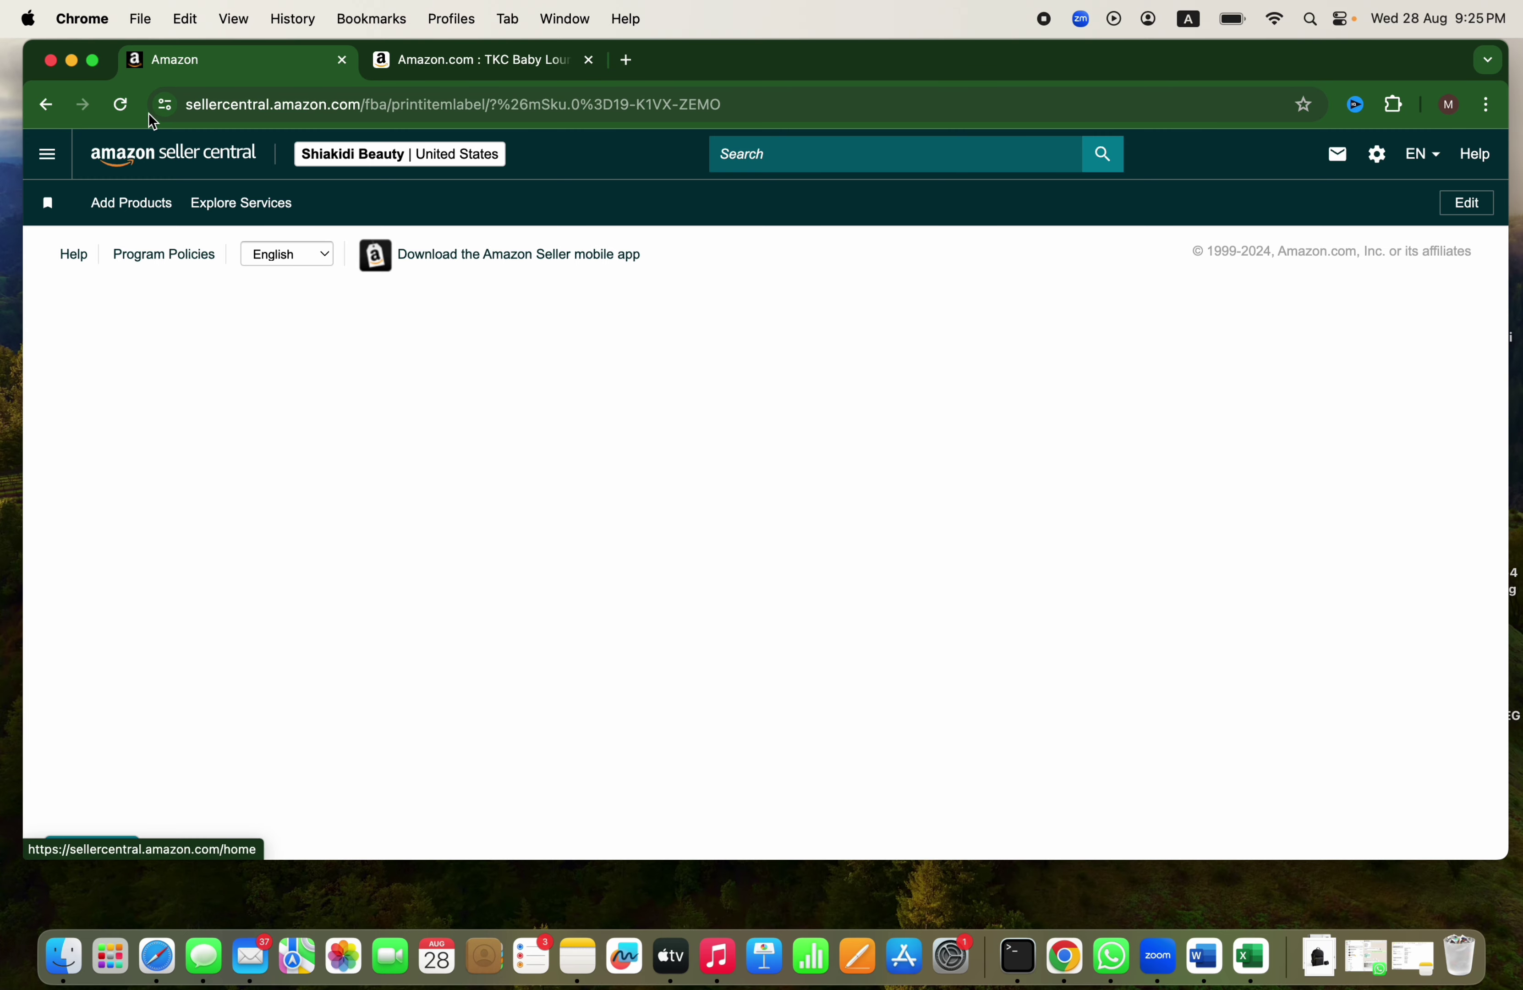
Step: Generate 30 item labels for the Focus Glue as 30-up labels on US Letter, and view the downloaded products.pdf
click(122, 104)
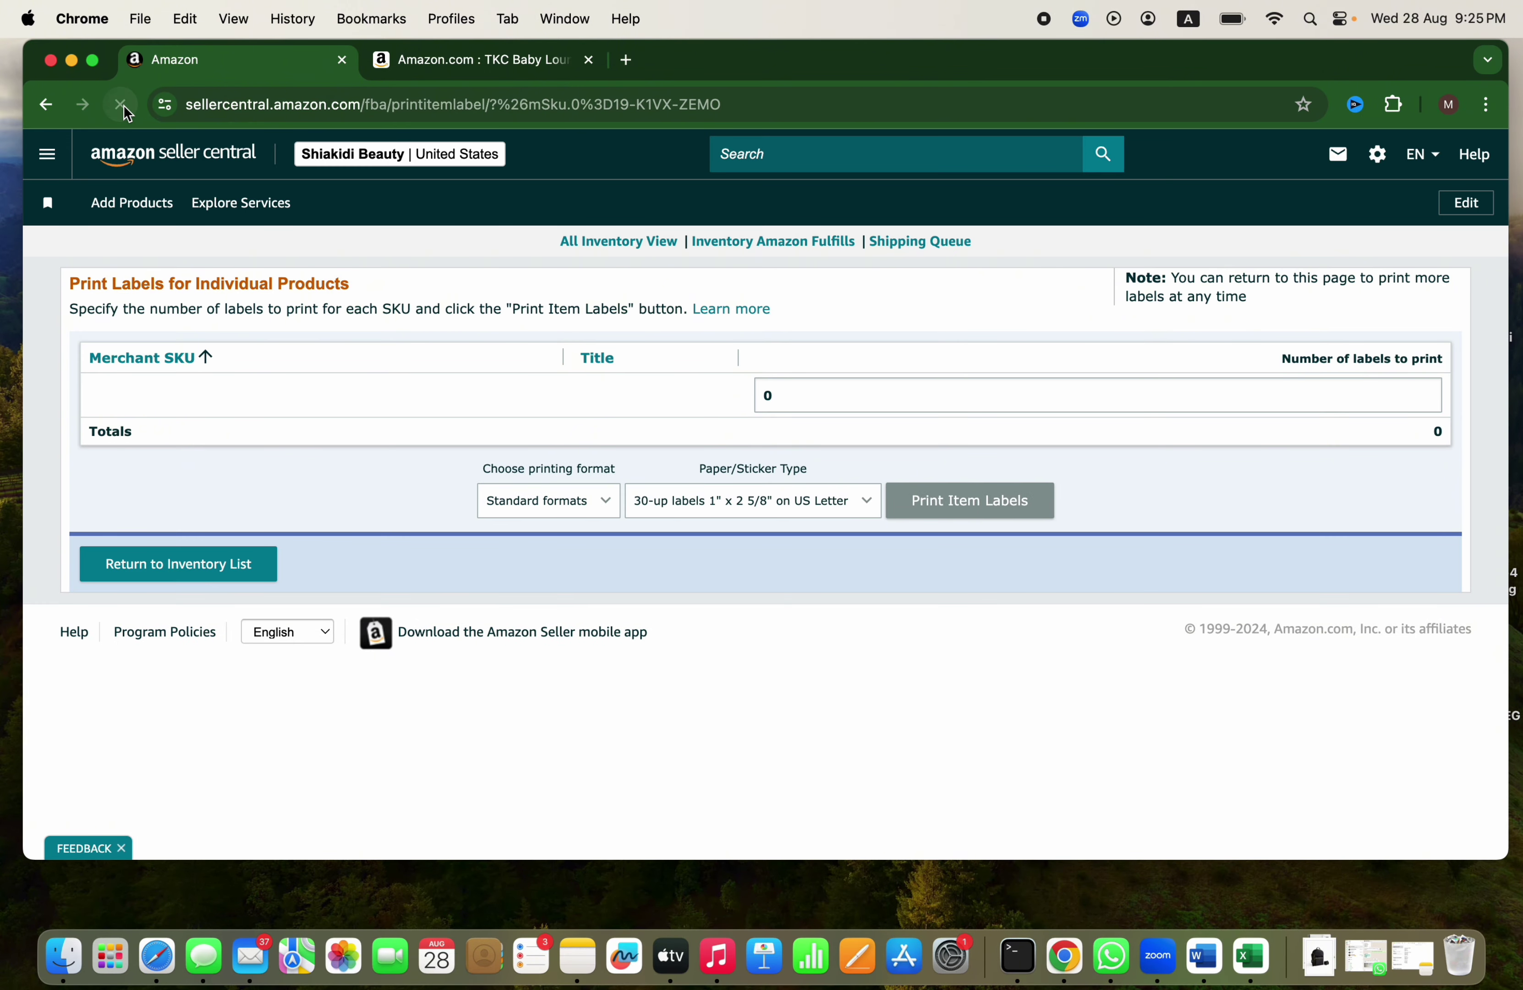
click(810, 398)
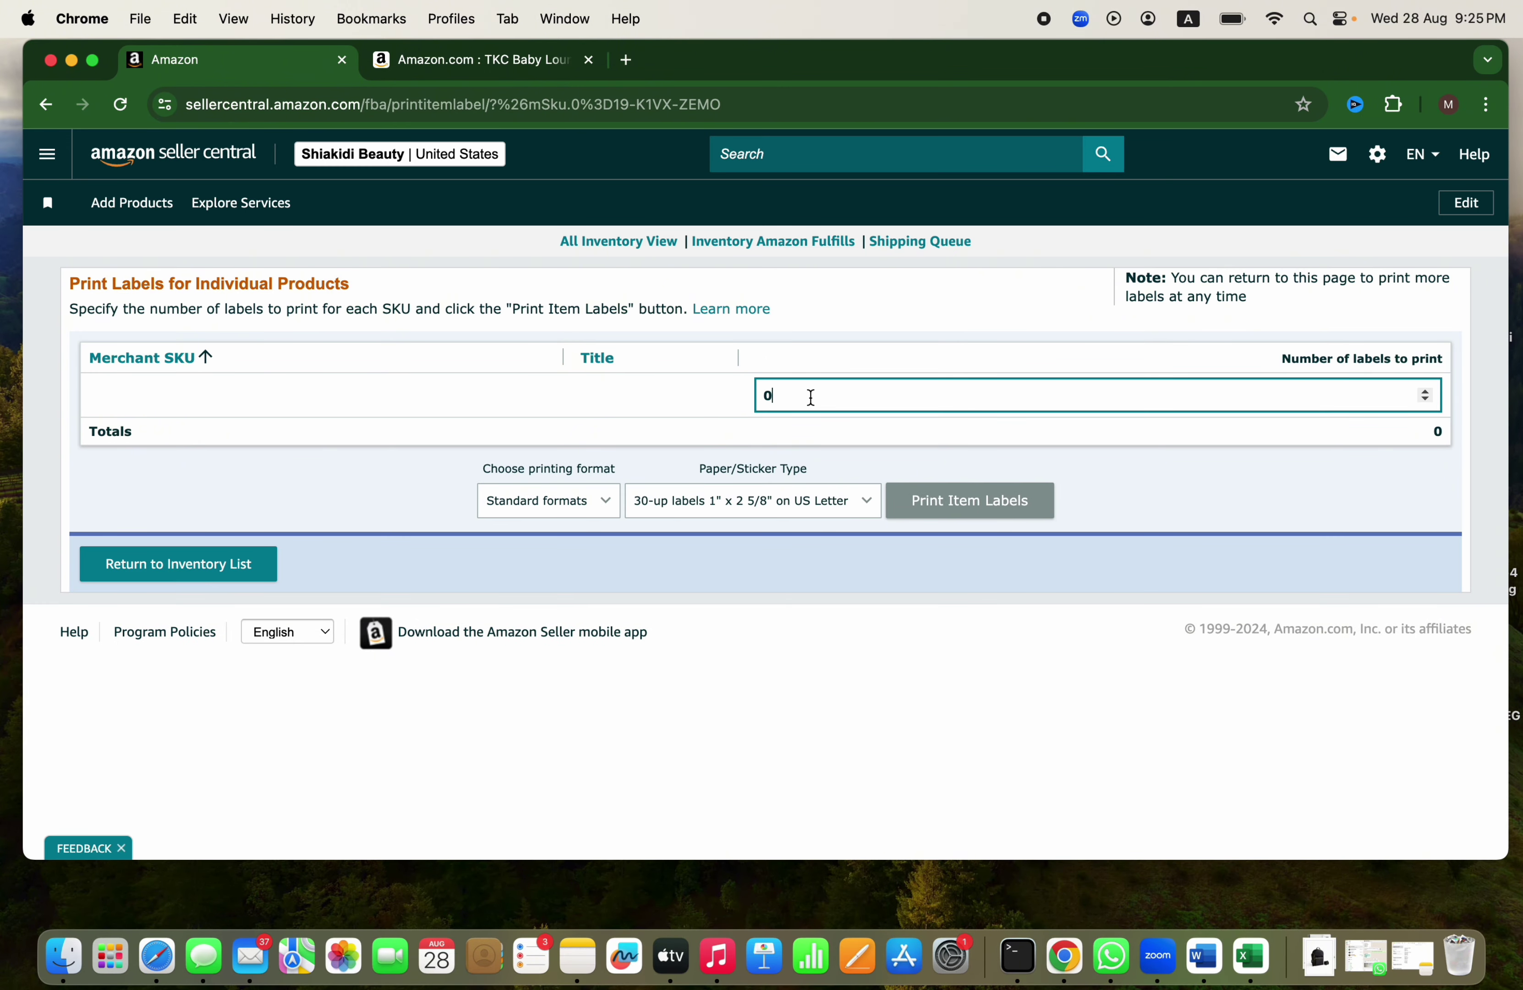
key(BackSpace)
text(30)
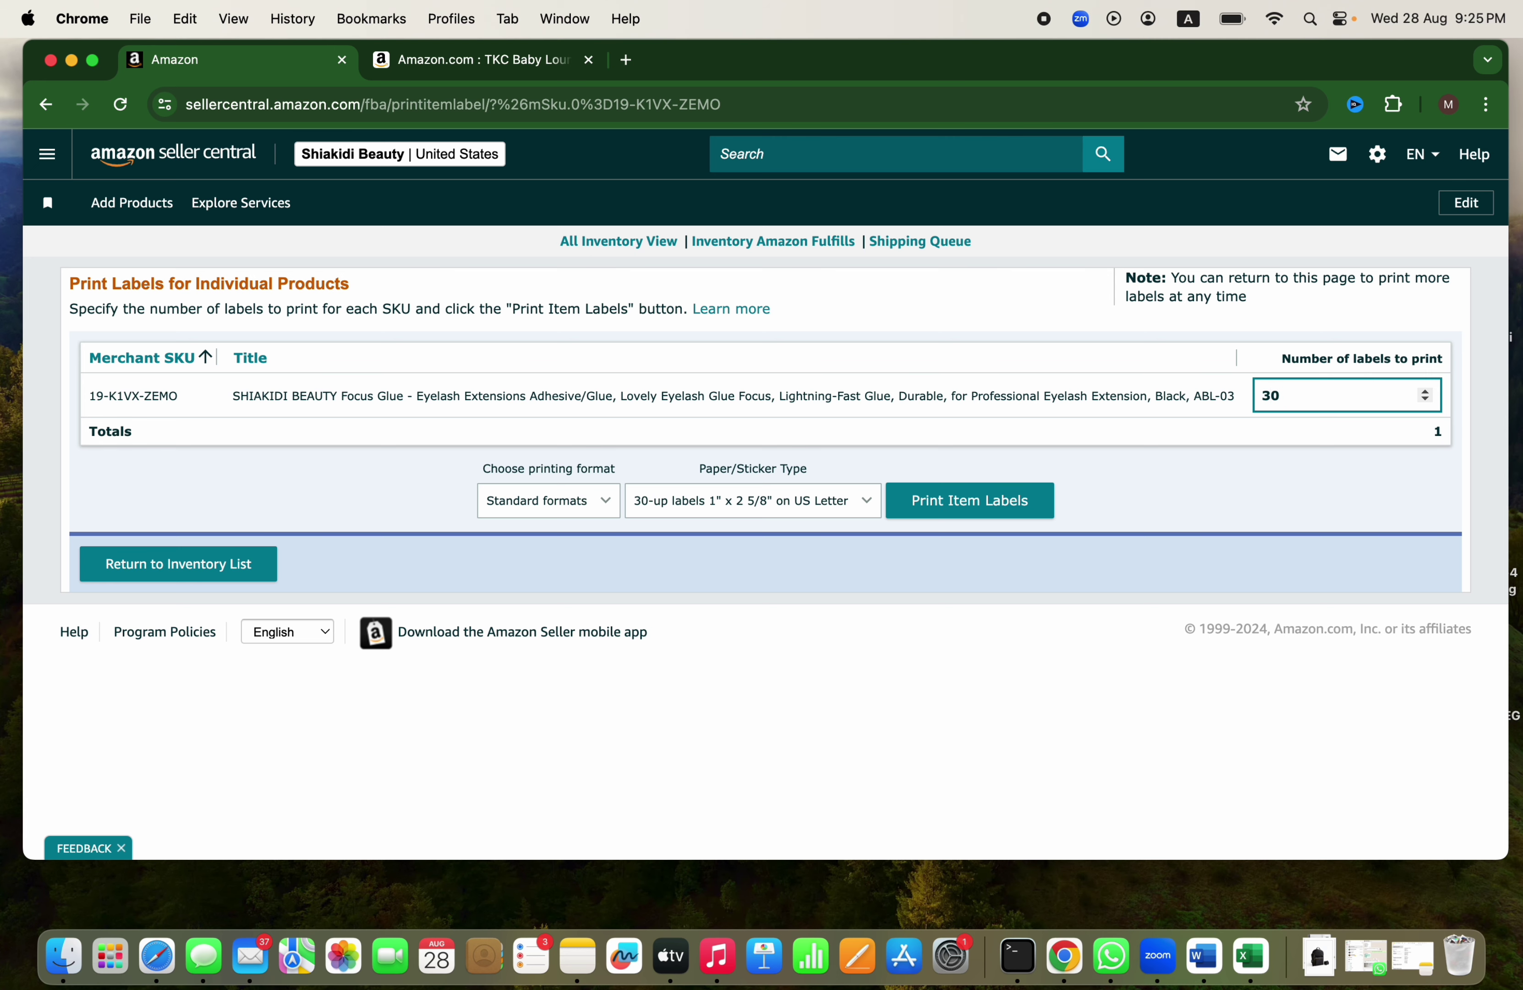
click(985, 495)
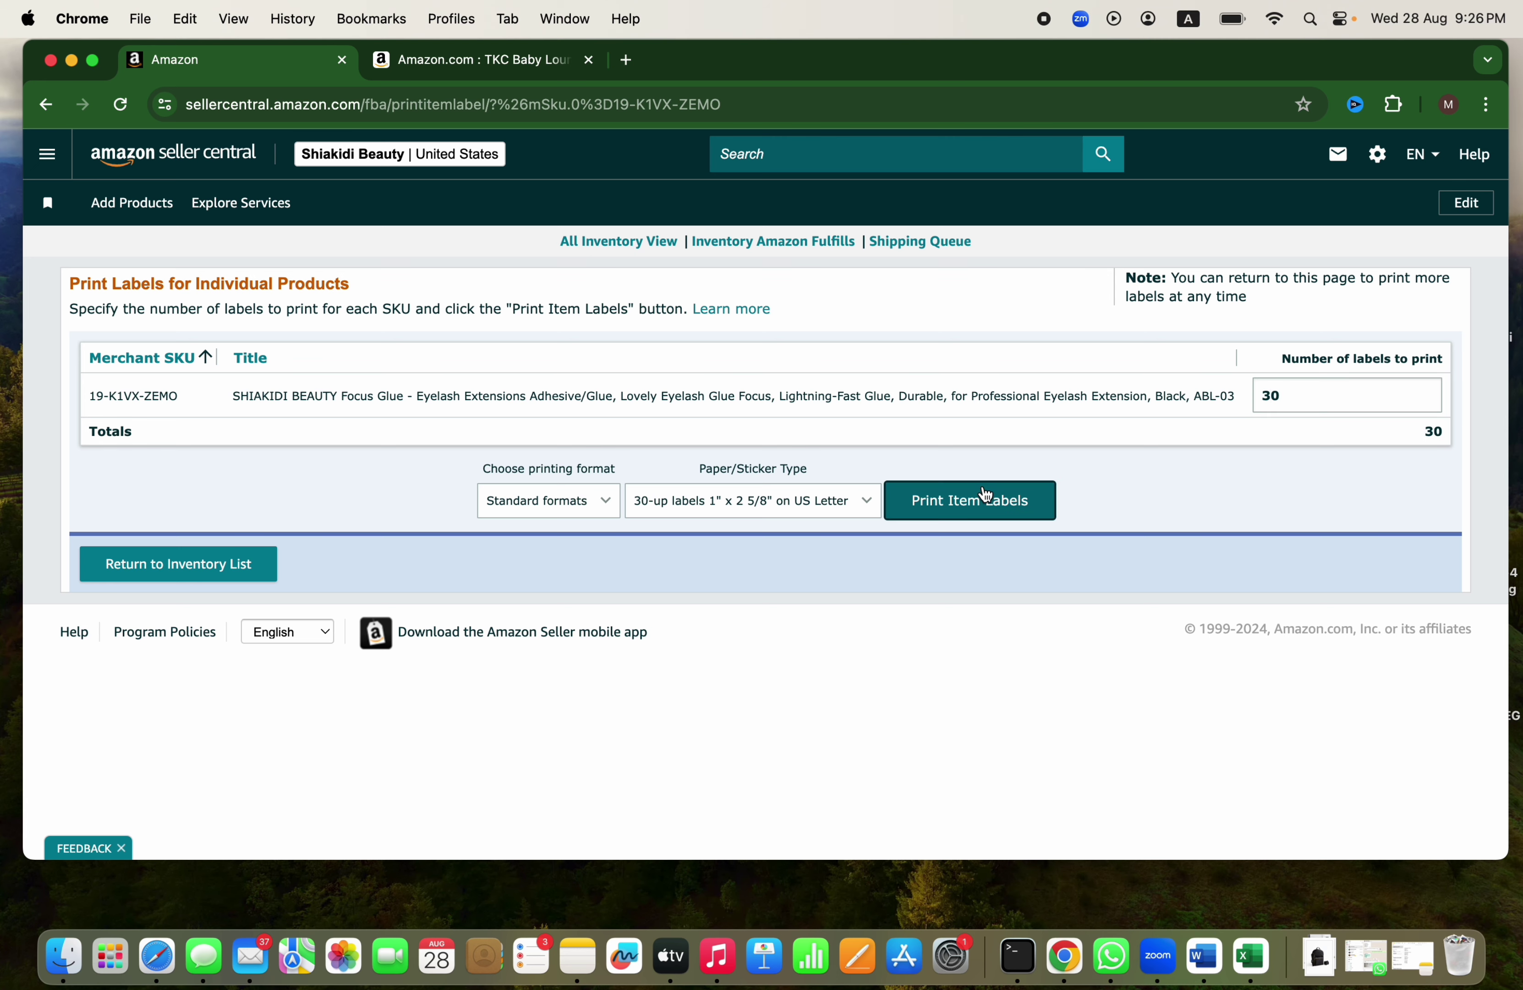
click(943, 328)
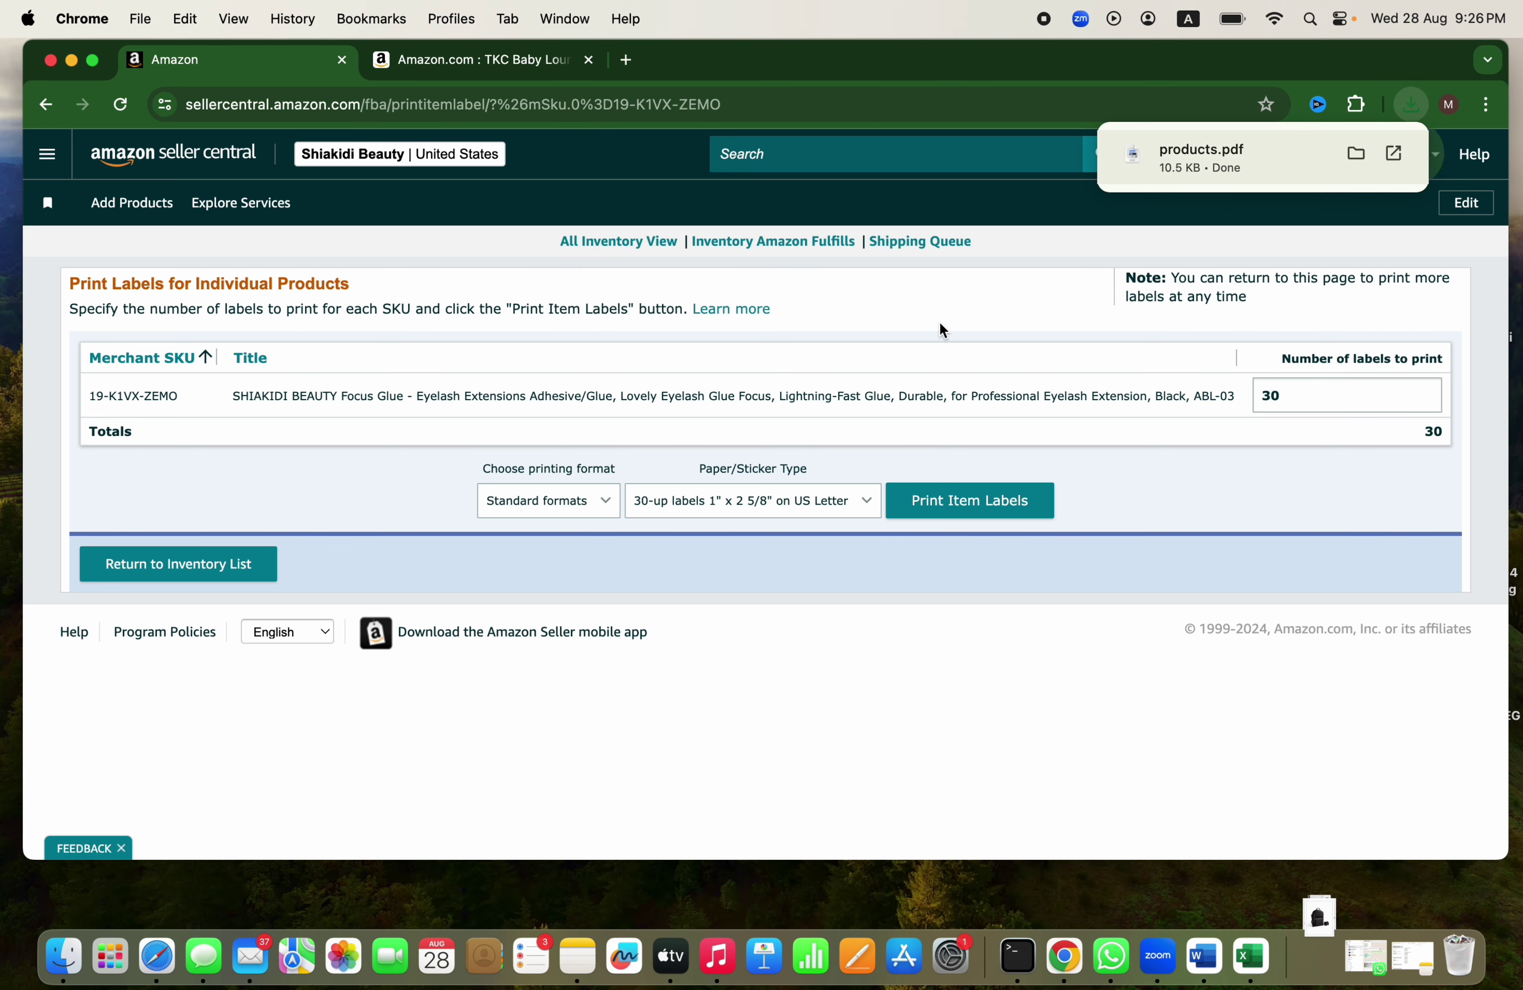
click(1266, 153)
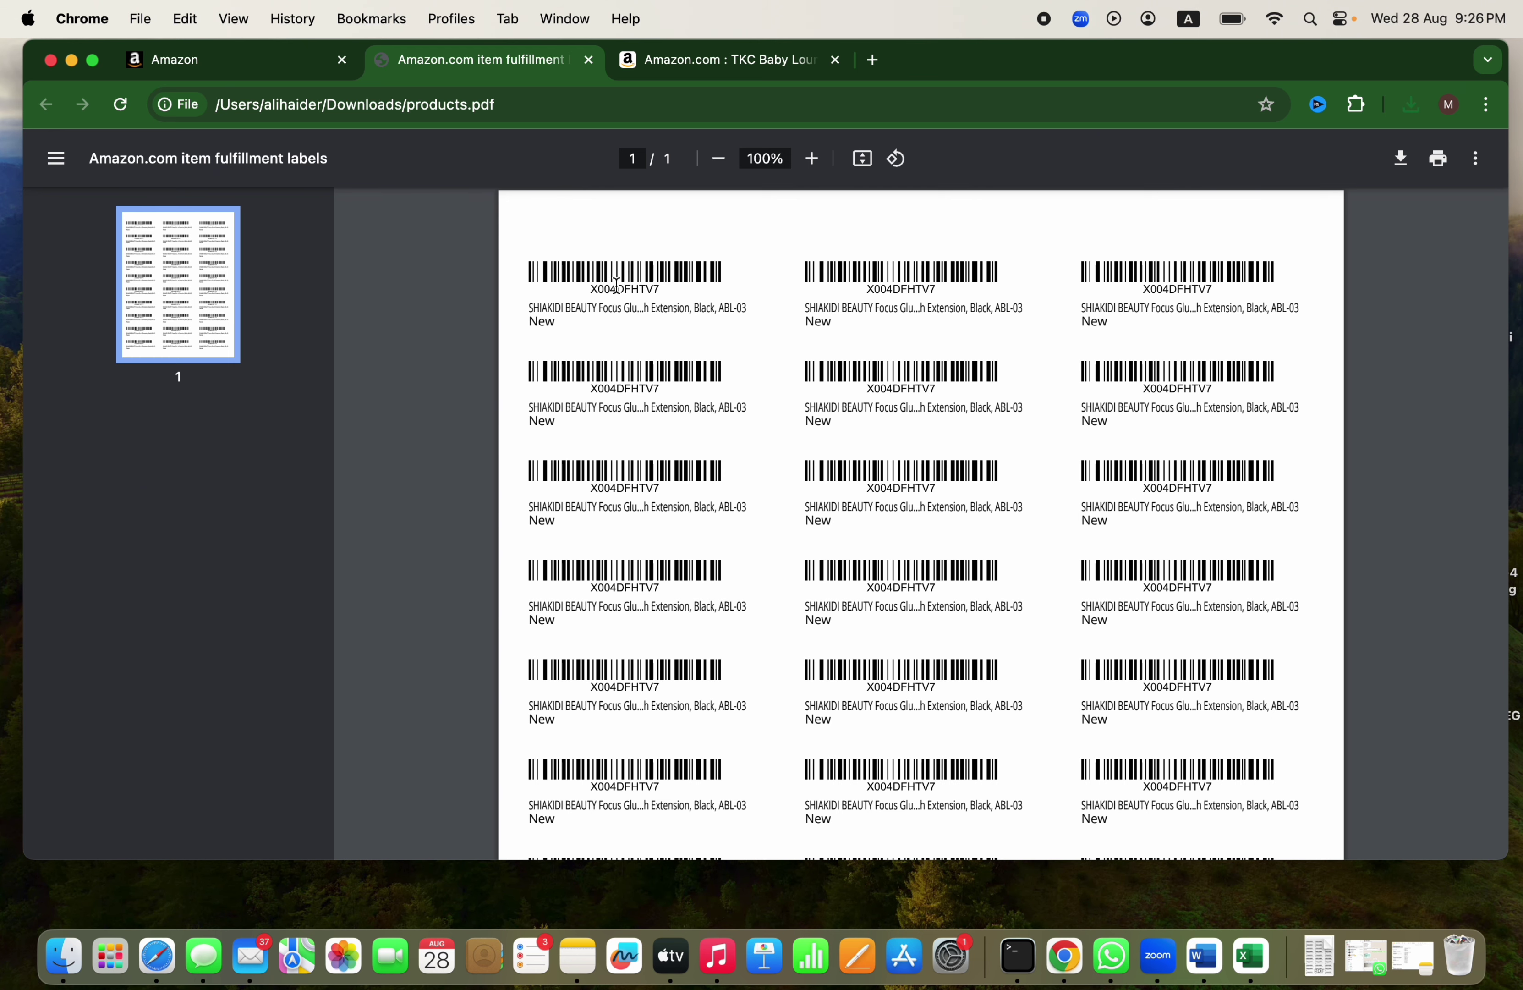
scroll(778, 373, down, 2)
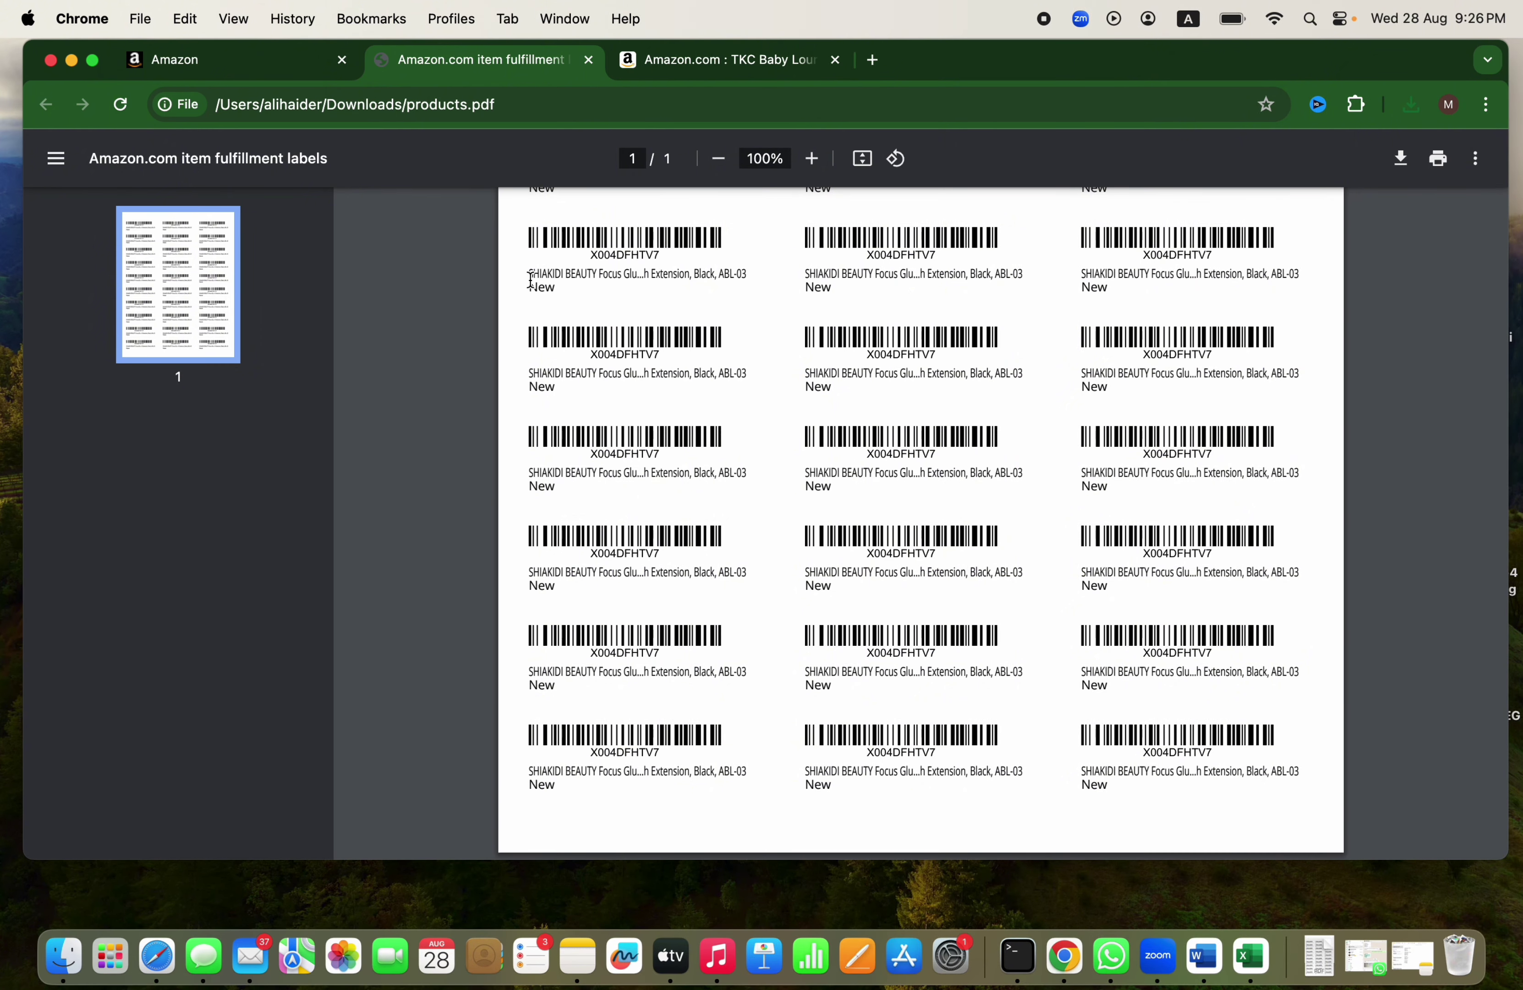
Step: Return to Seller Central from the label PDF and open the Manage All Inventory page
click(191, 76)
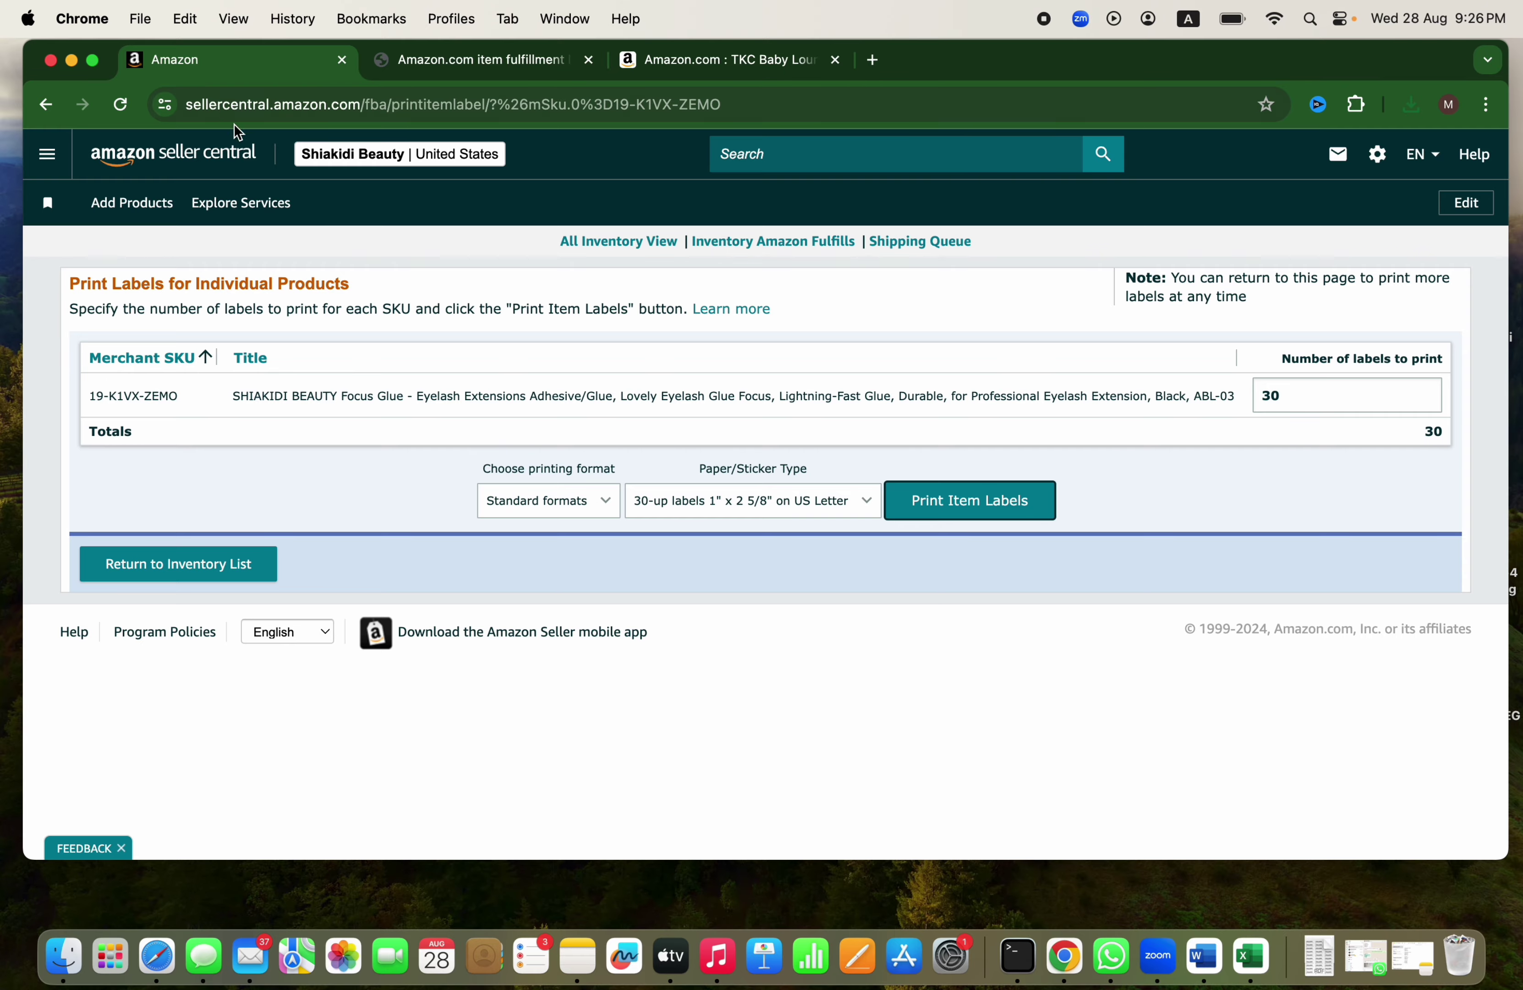
click(46, 154)
mouse_move(96, 251)
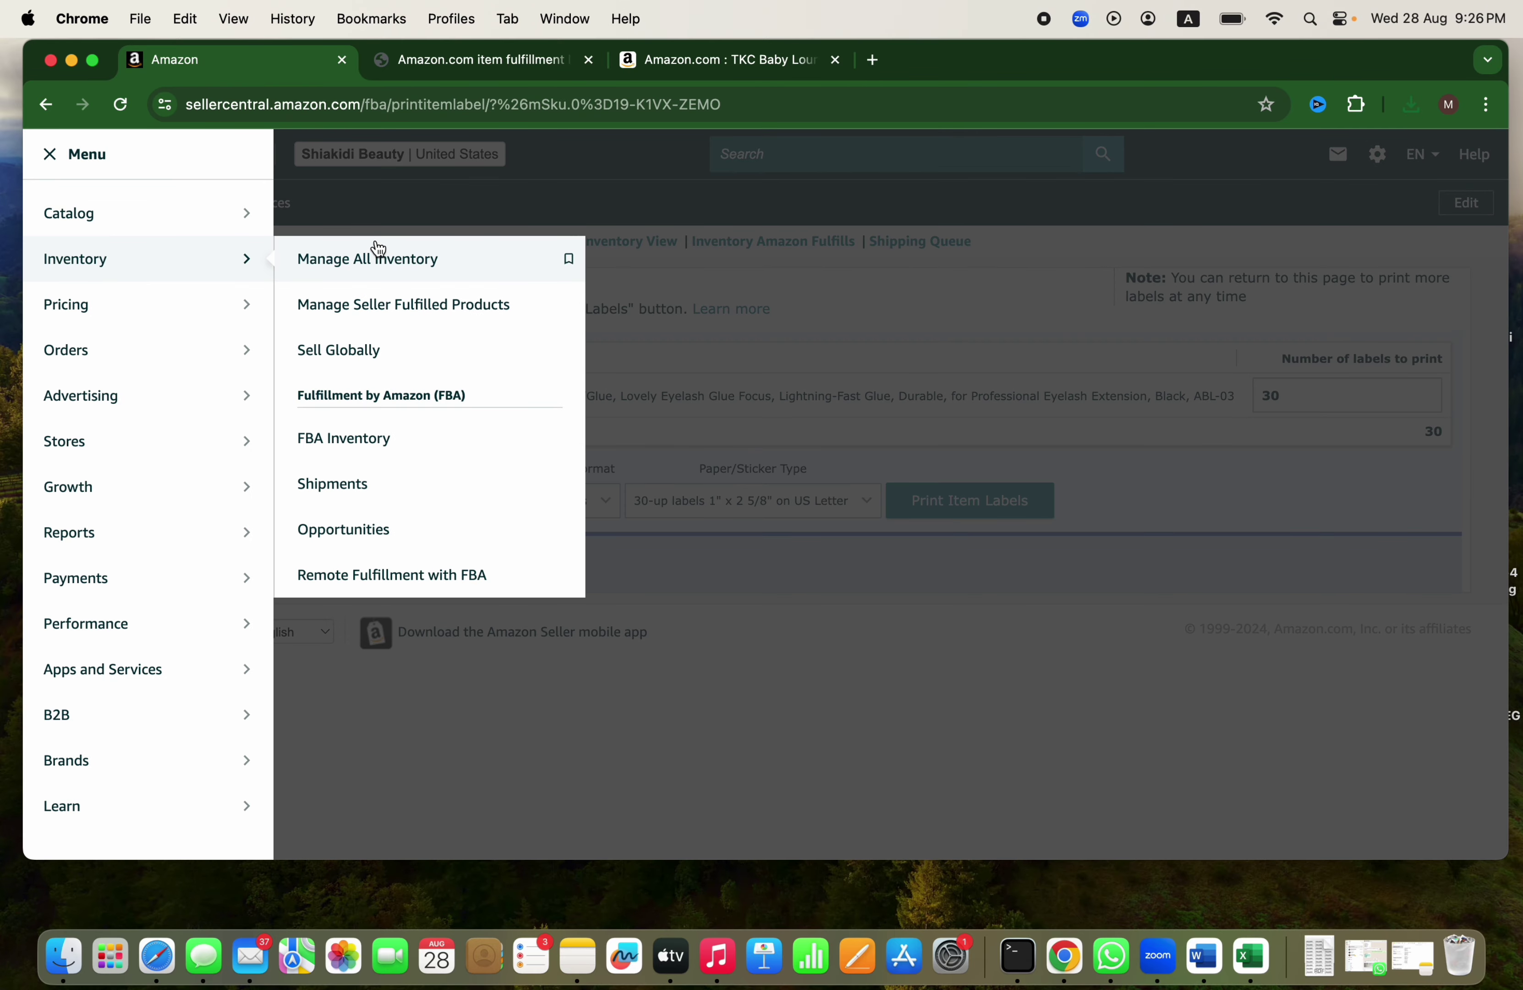
click(375, 251)
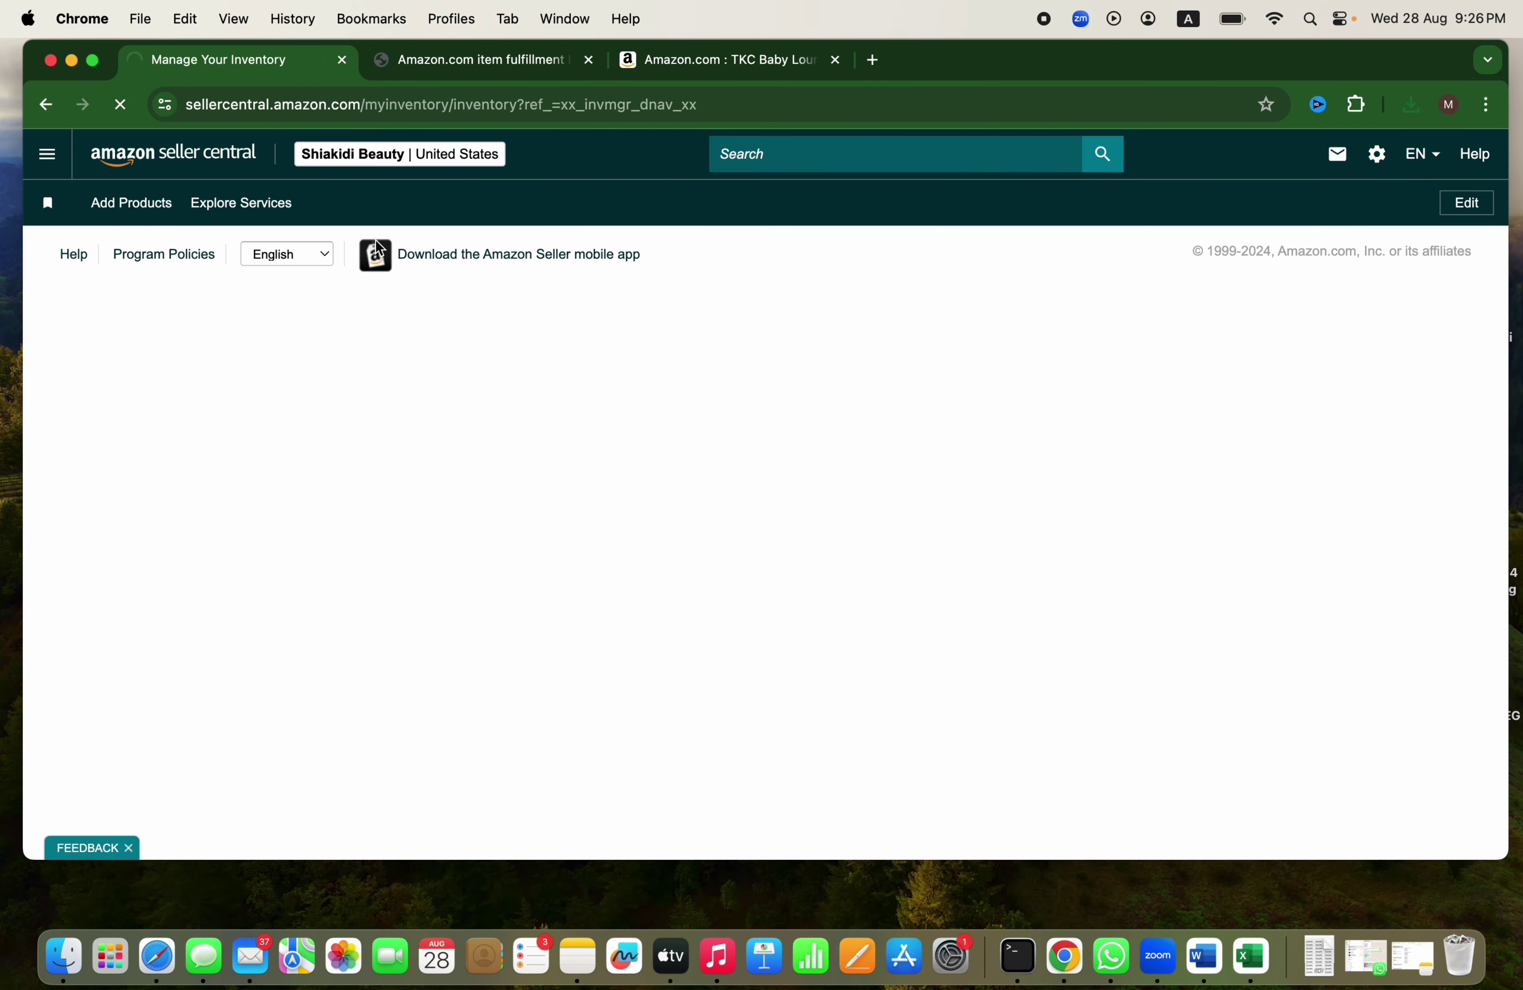
Step: Open item label printing for the Focus Glue, Cleopatra Glue and Victoria Glue listings together
scroll(375, 239, down, 5)
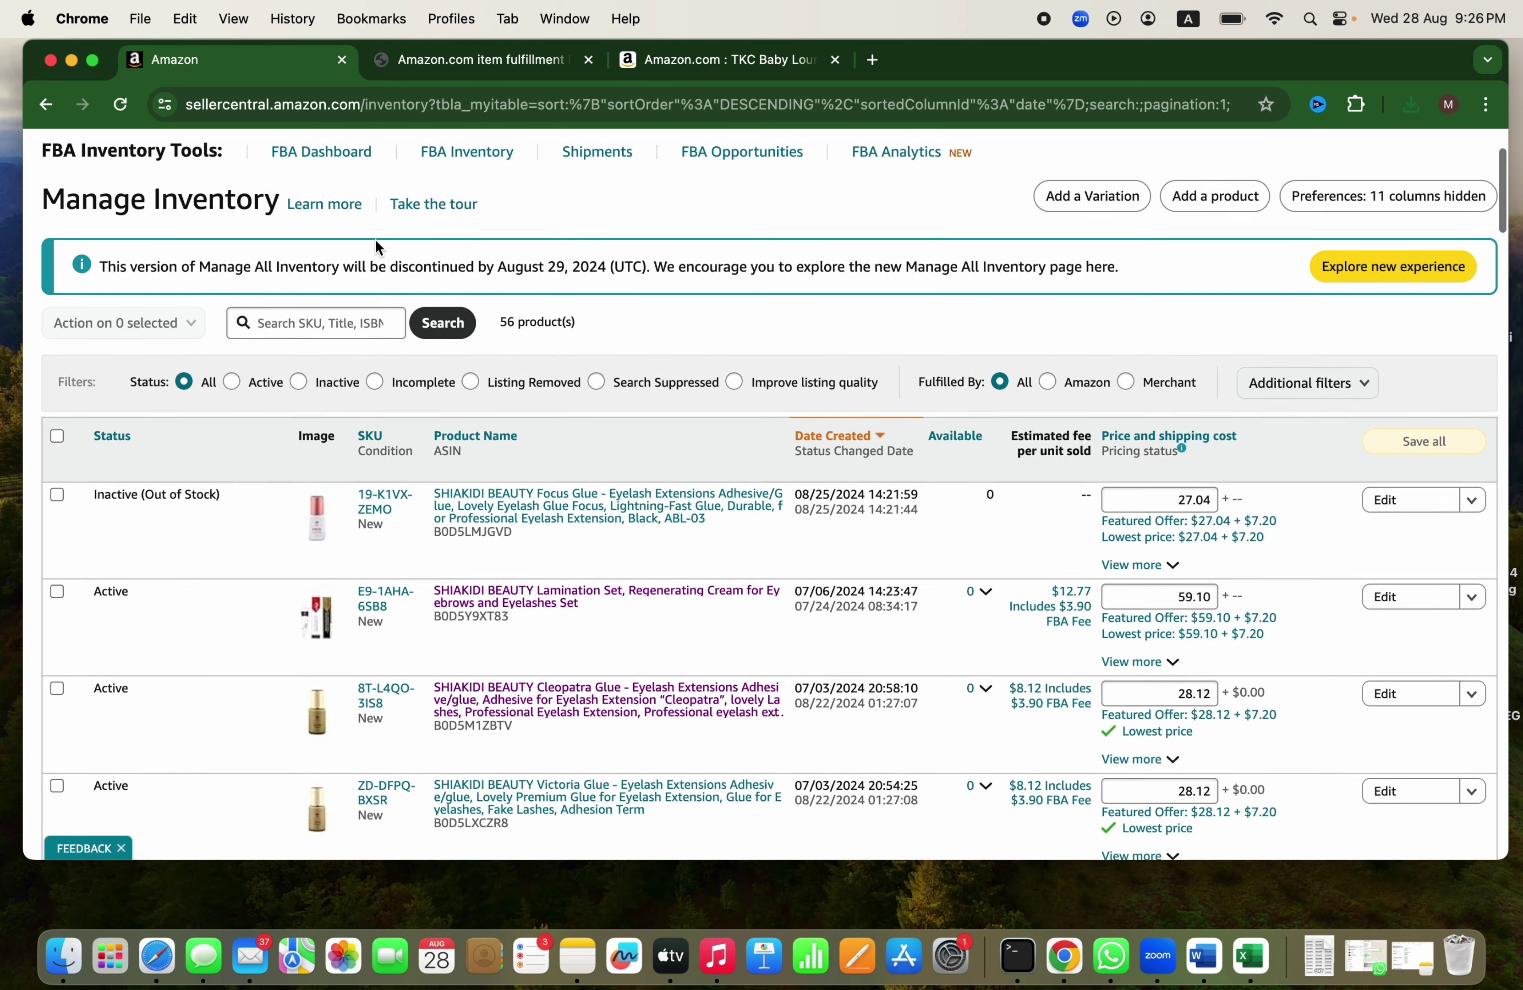
click(57, 348)
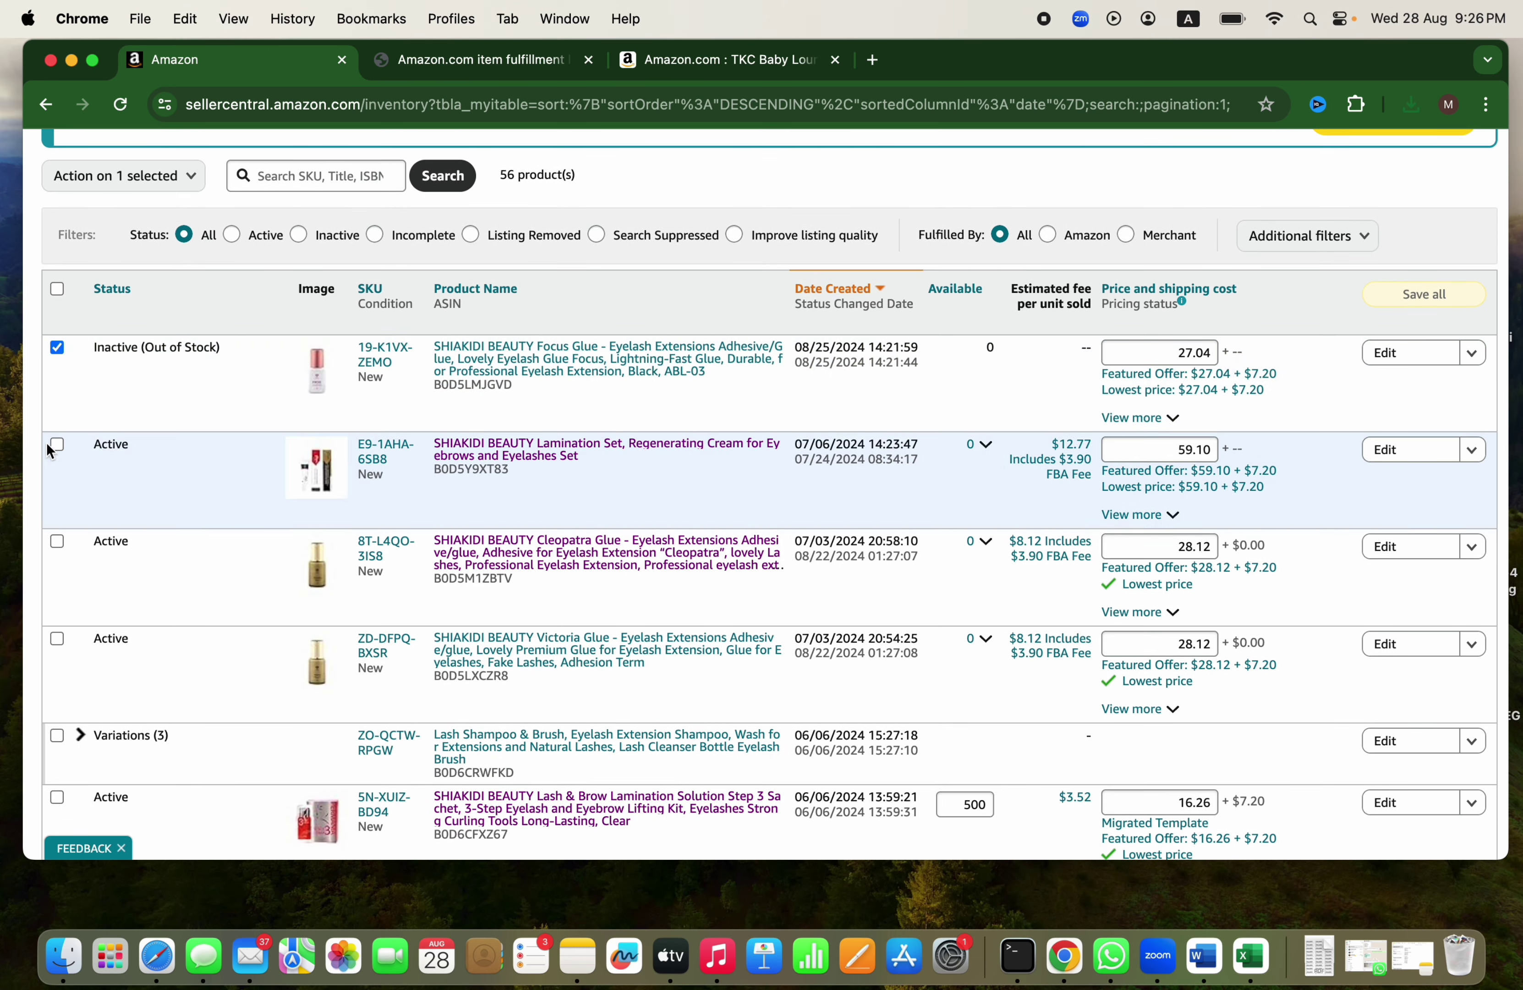
click(57, 541)
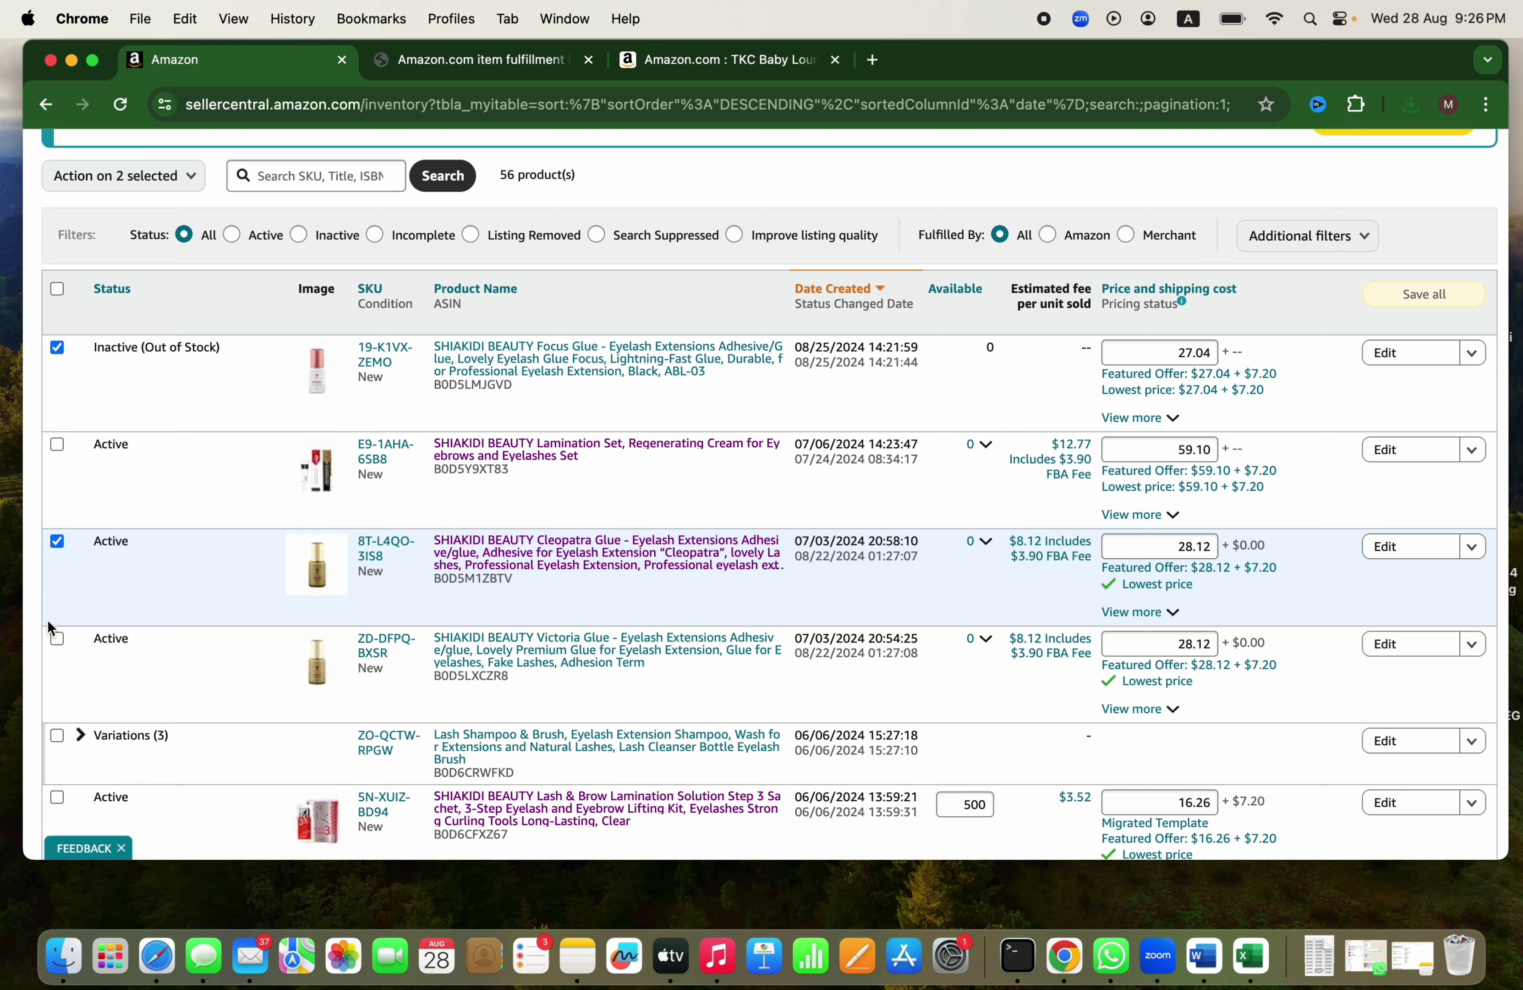
click(56, 638)
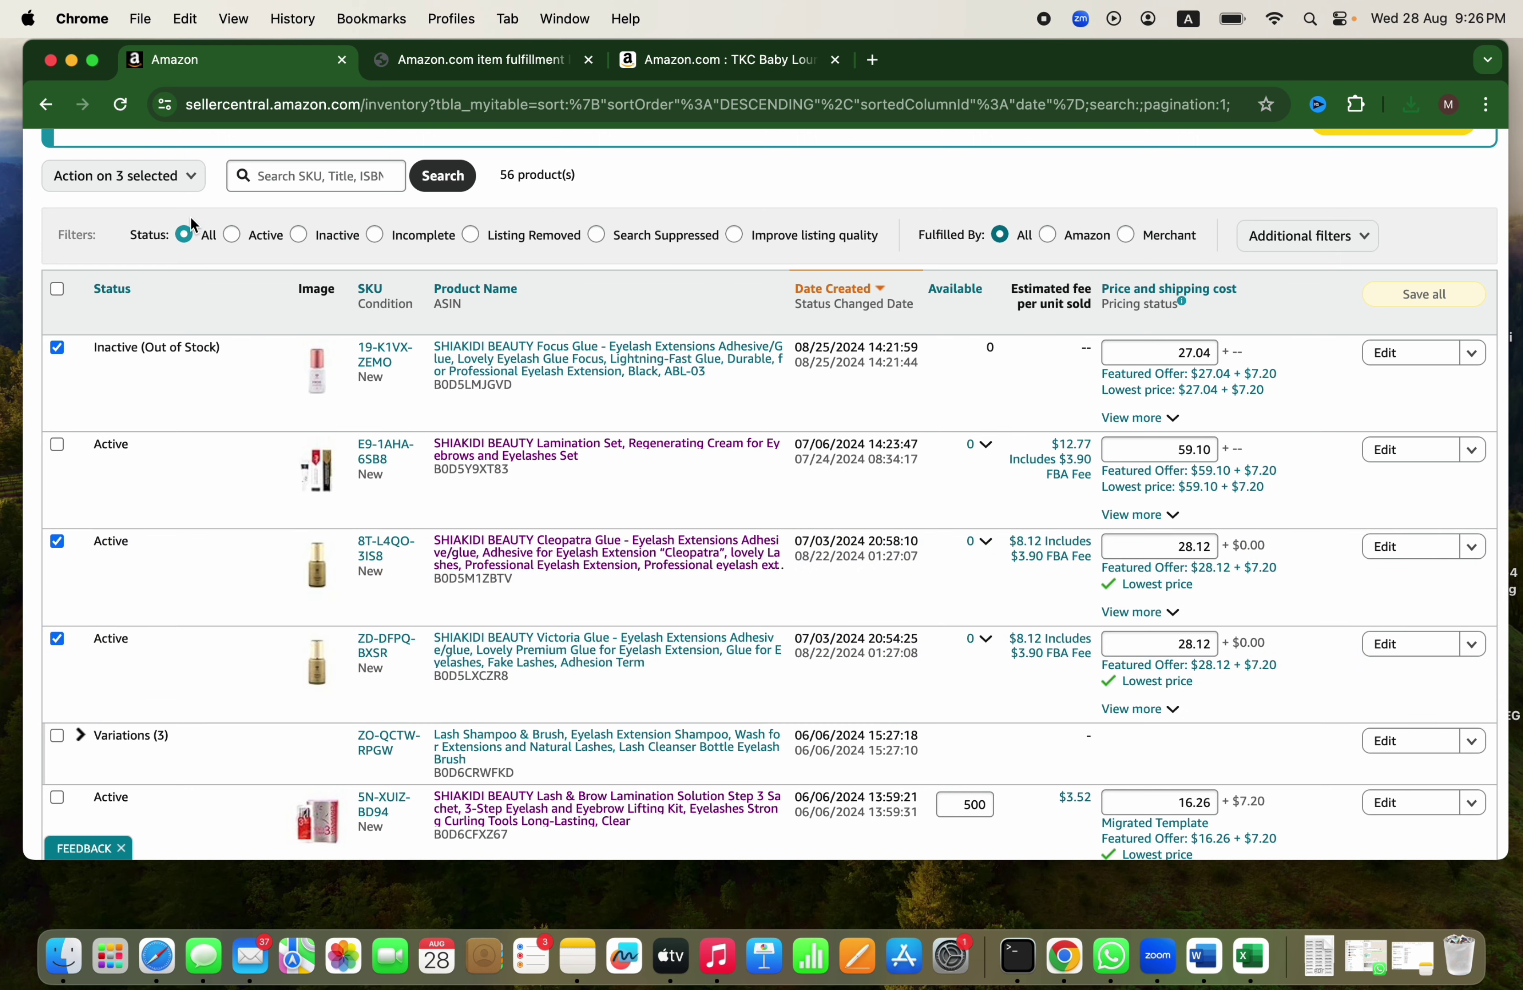
click(166, 183)
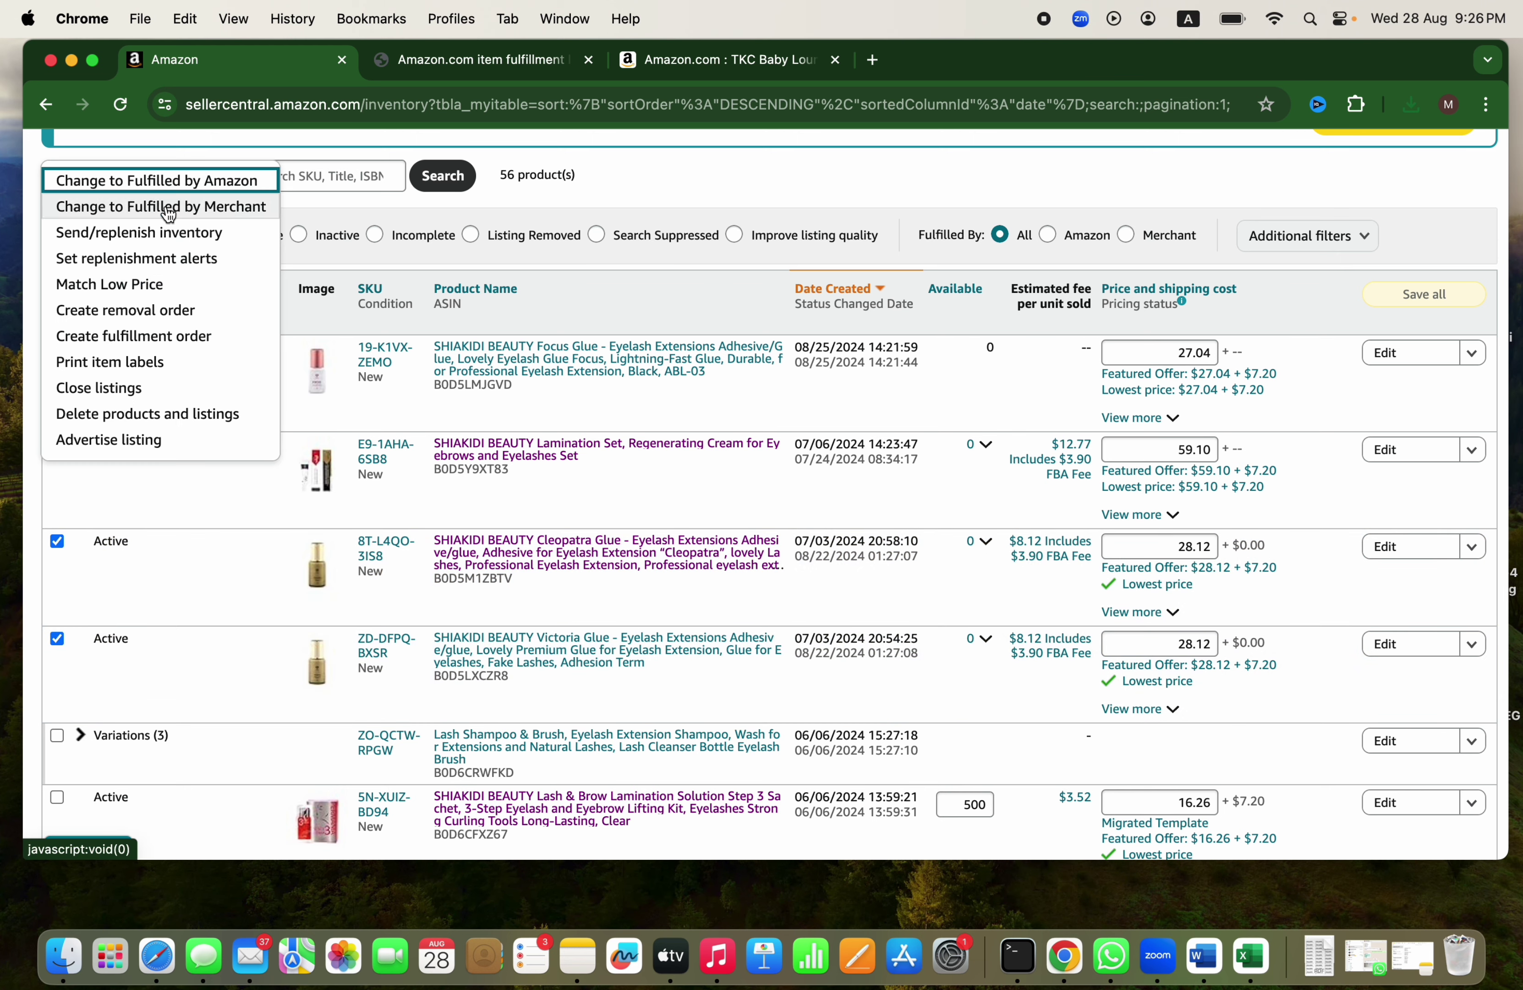
click(144, 361)
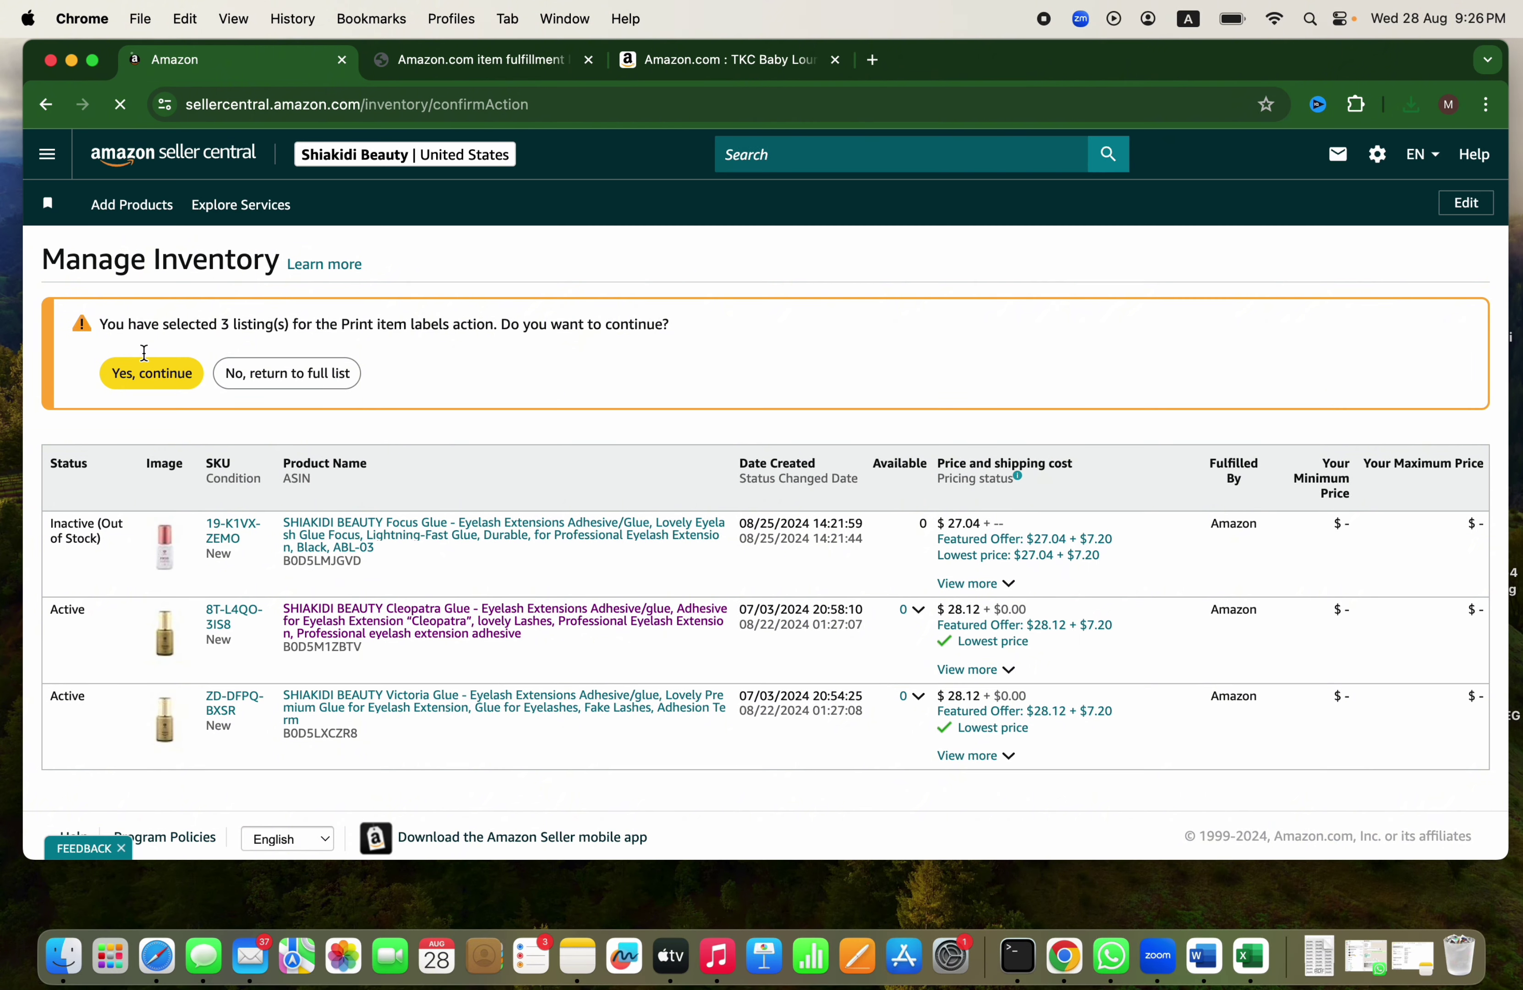
click(146, 374)
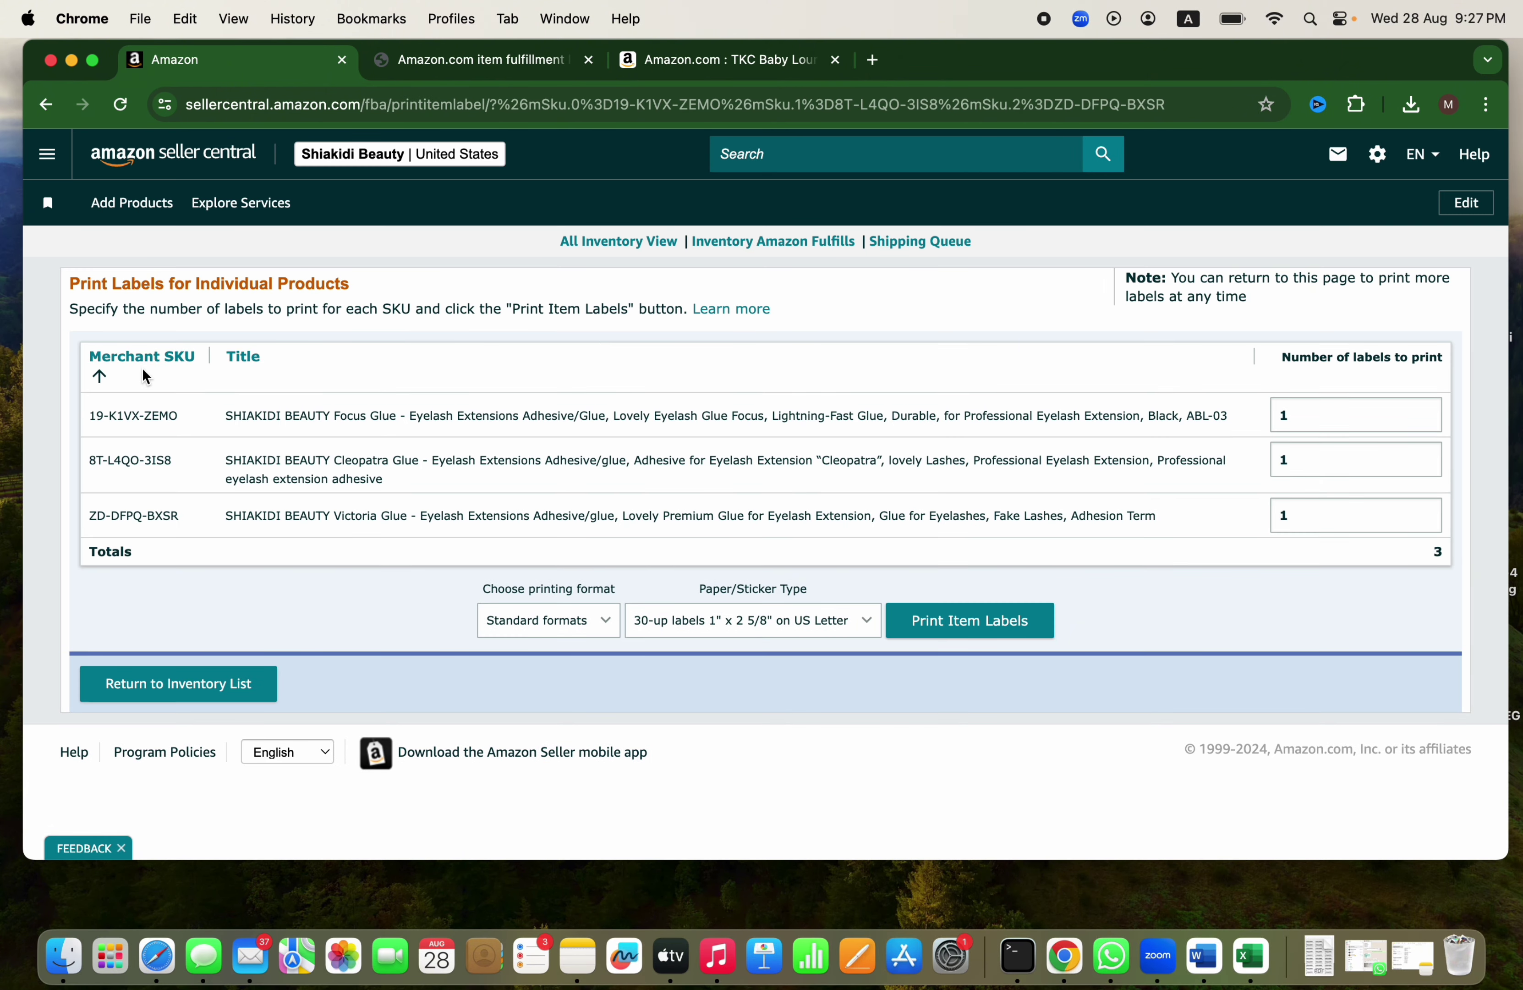
Step: Go back from the three-product label page to the Manage Inventory list without printing
click(45, 106)
click(106, 118)
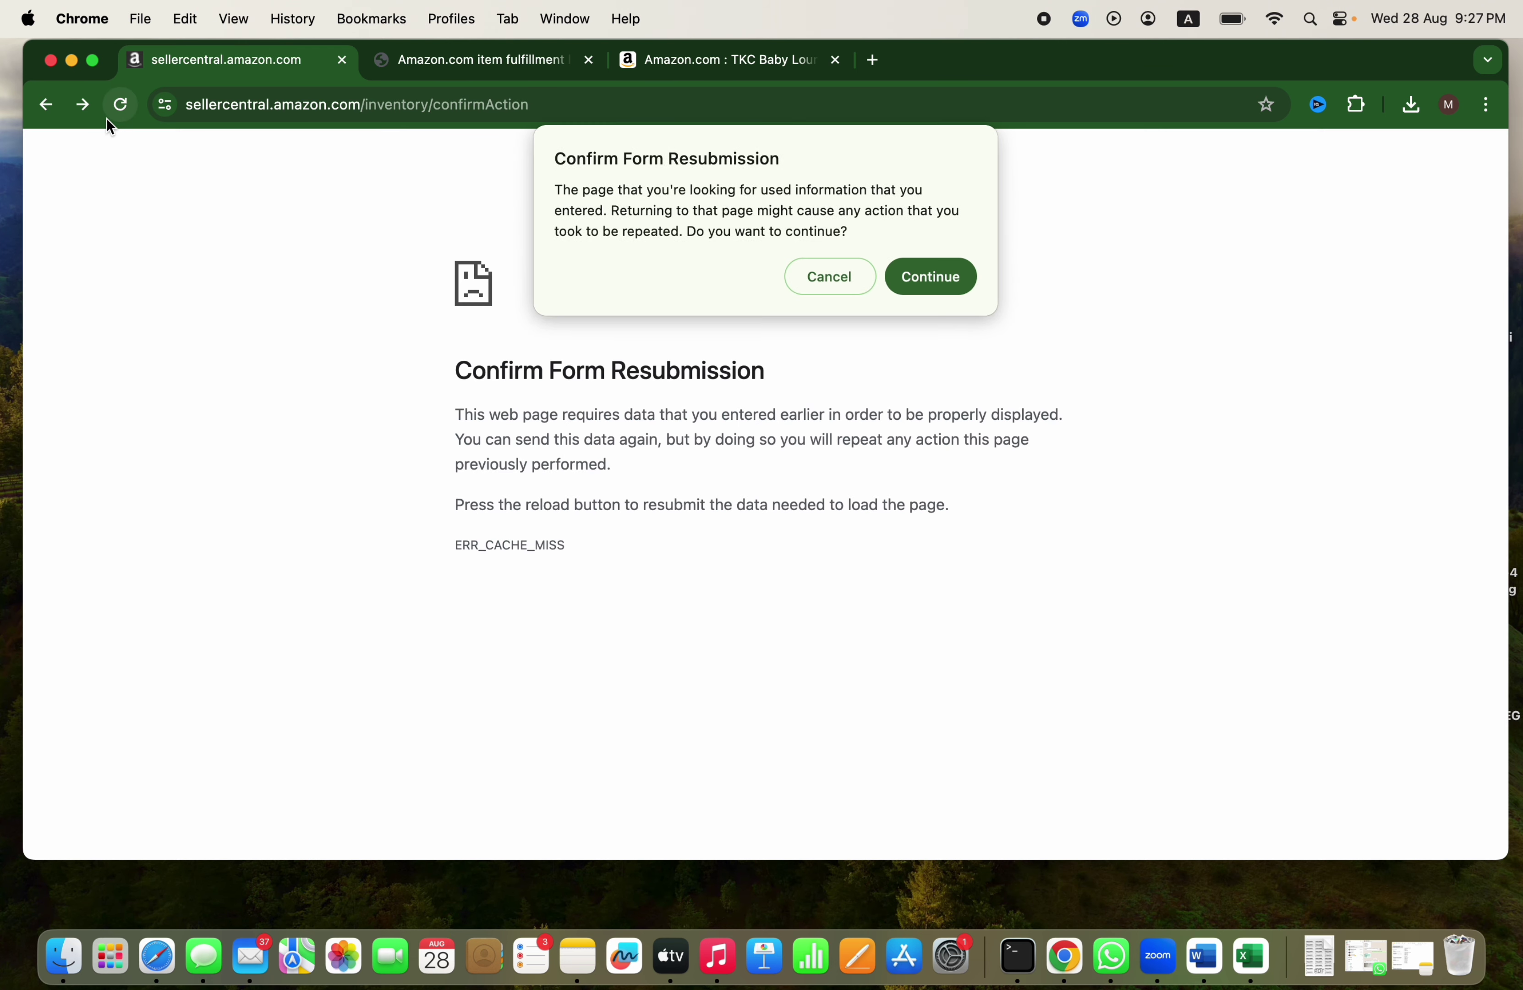
click(955, 288)
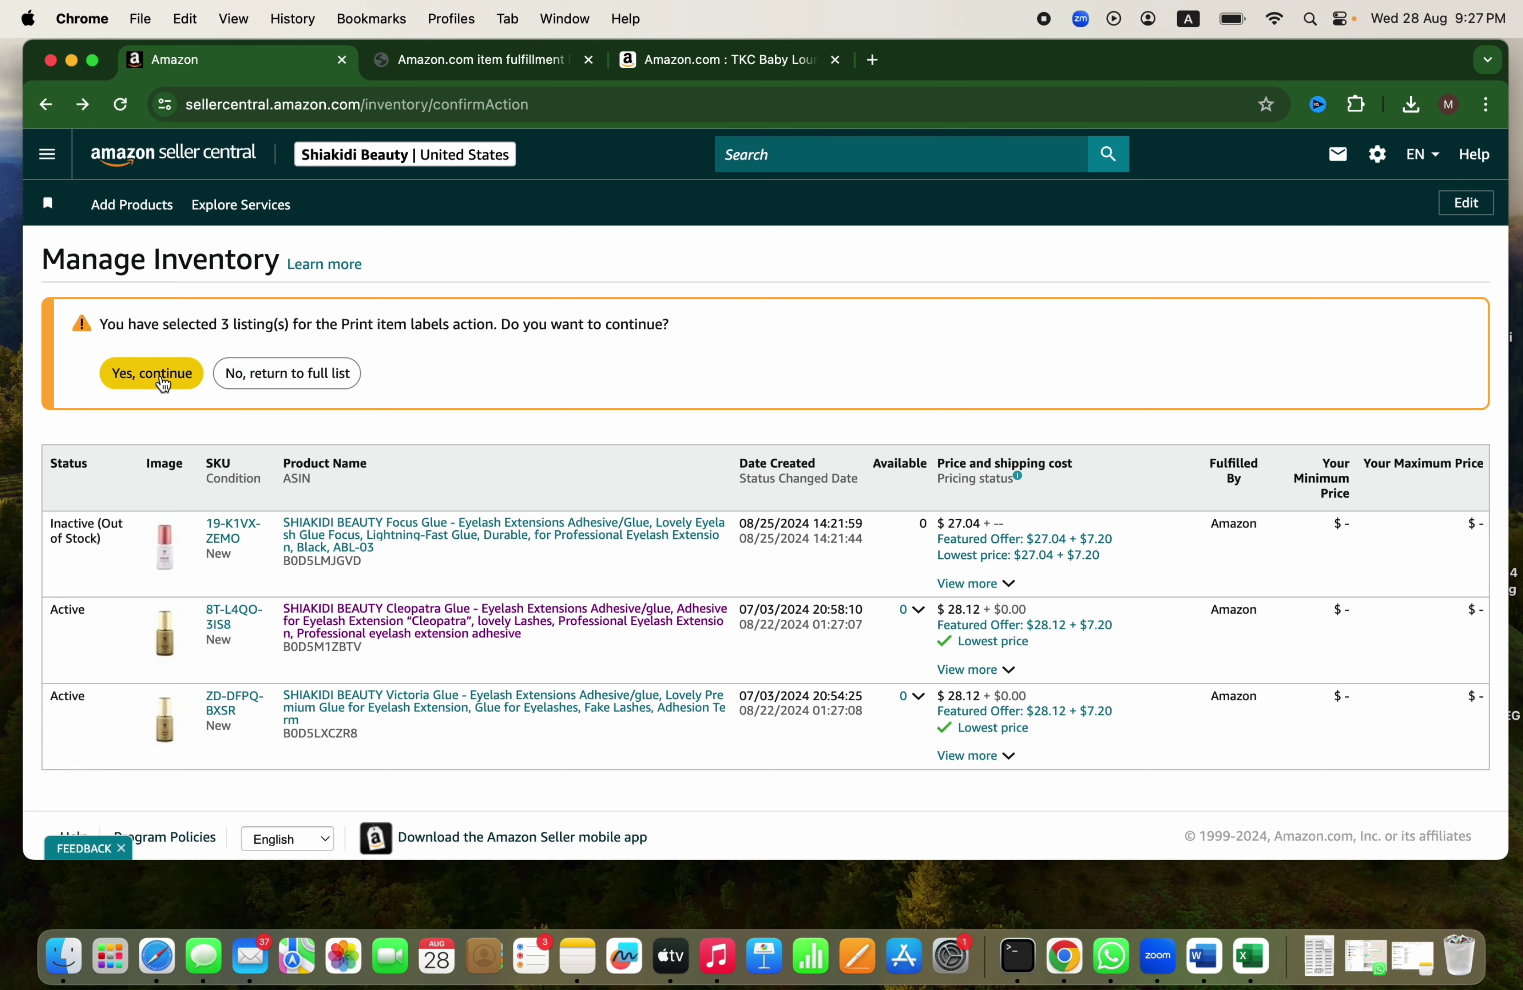
click(162, 379)
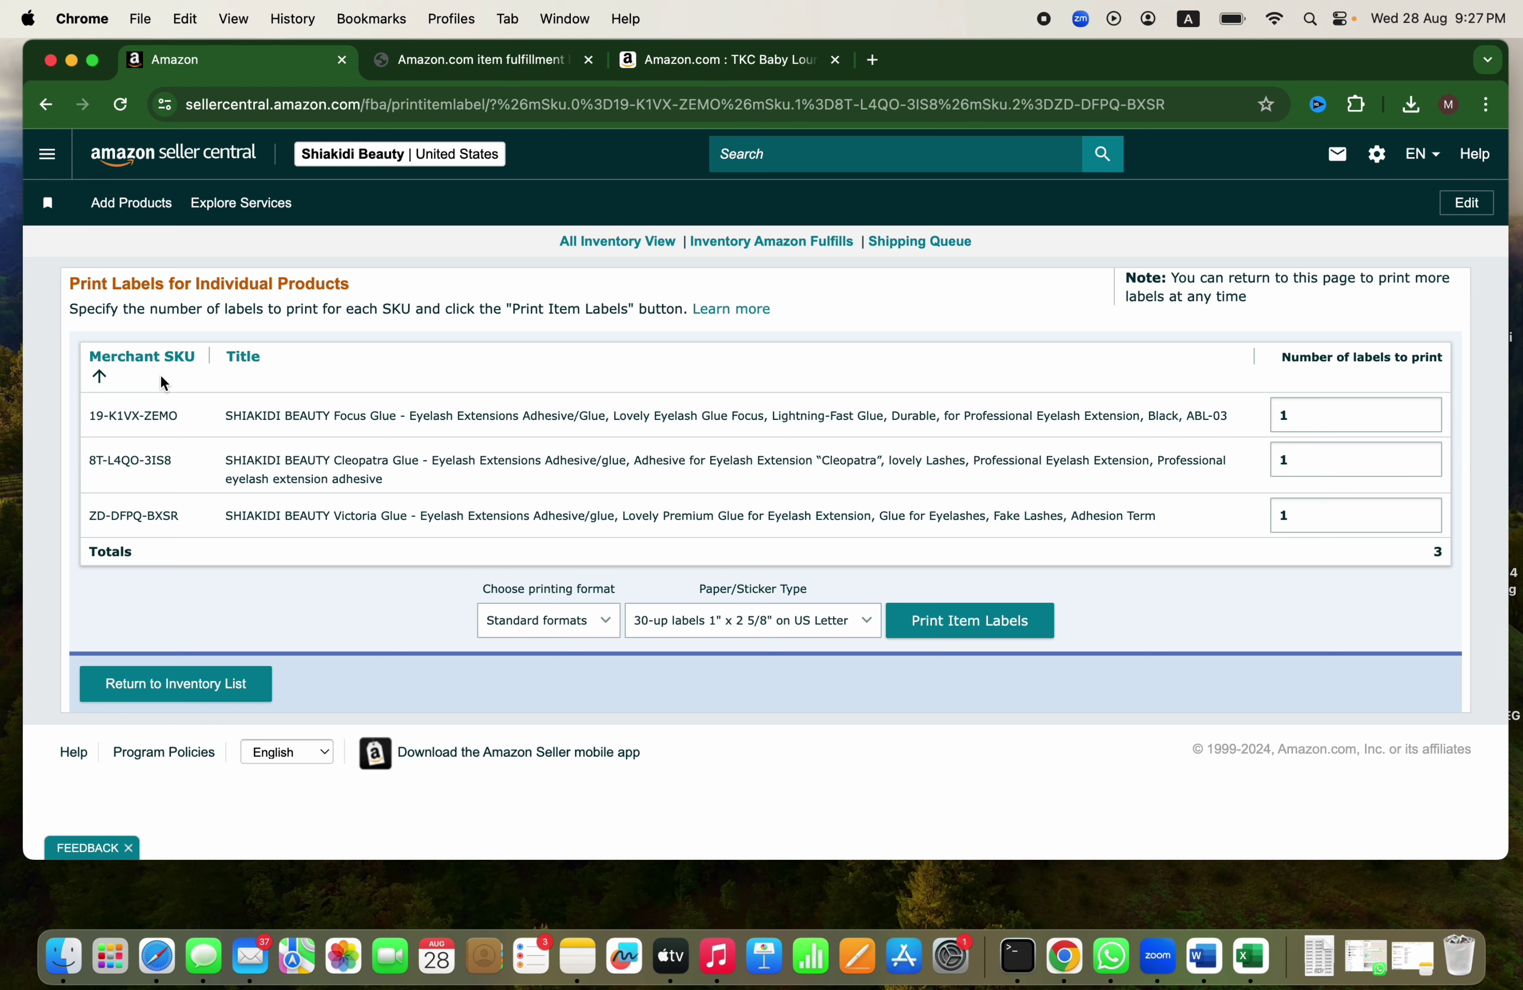
click(44, 108)
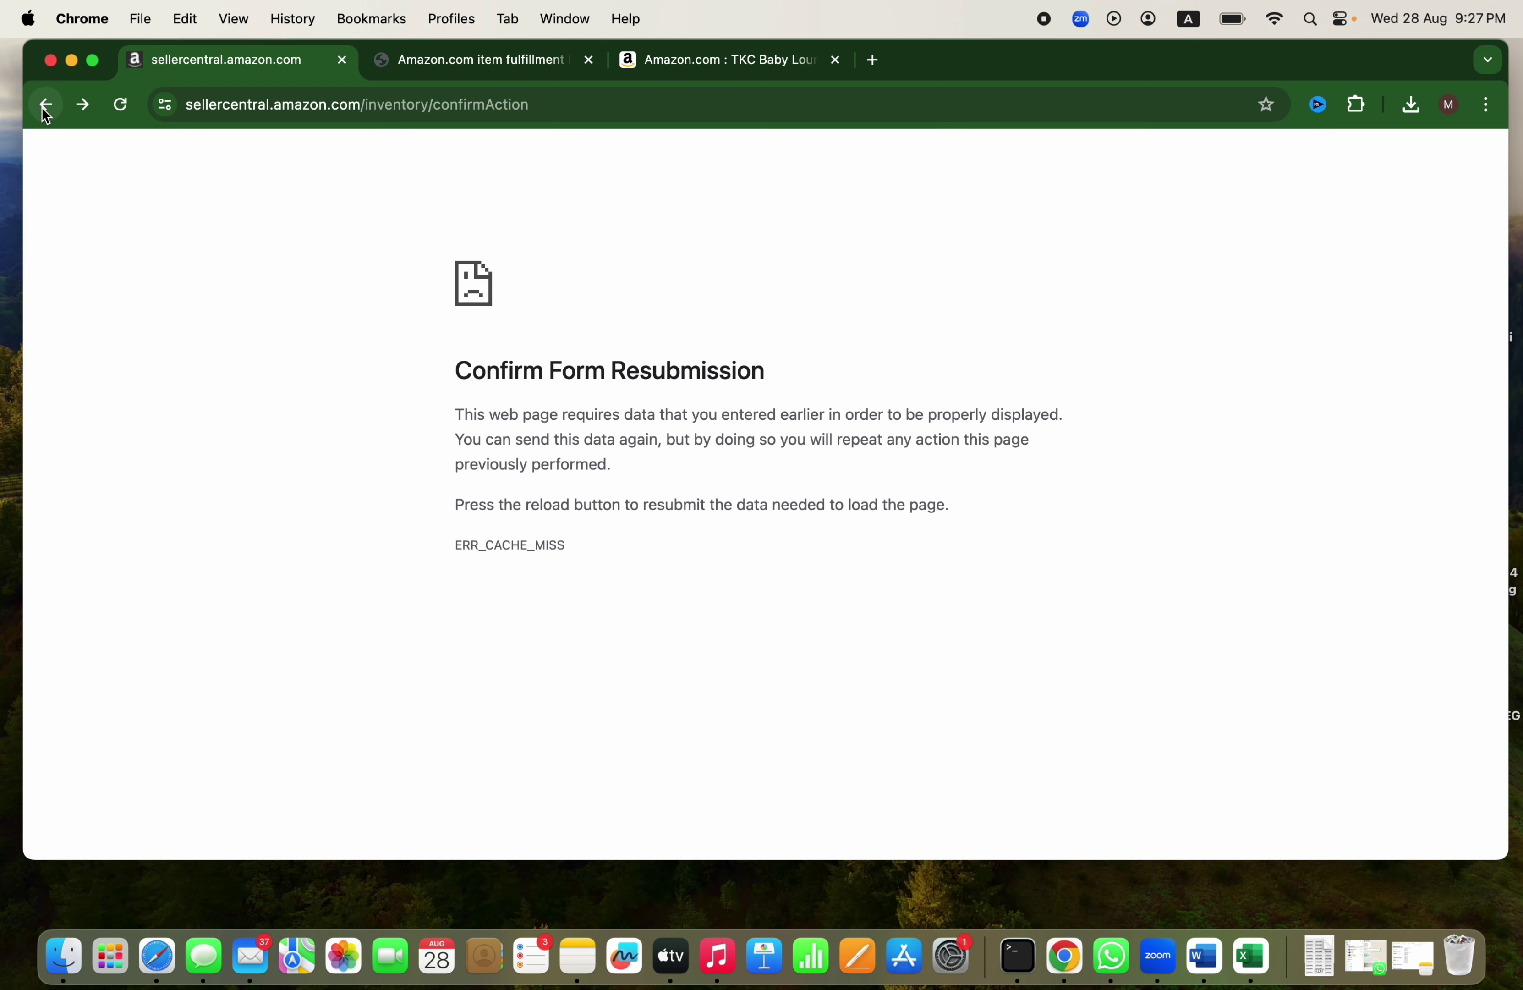
click(45, 106)
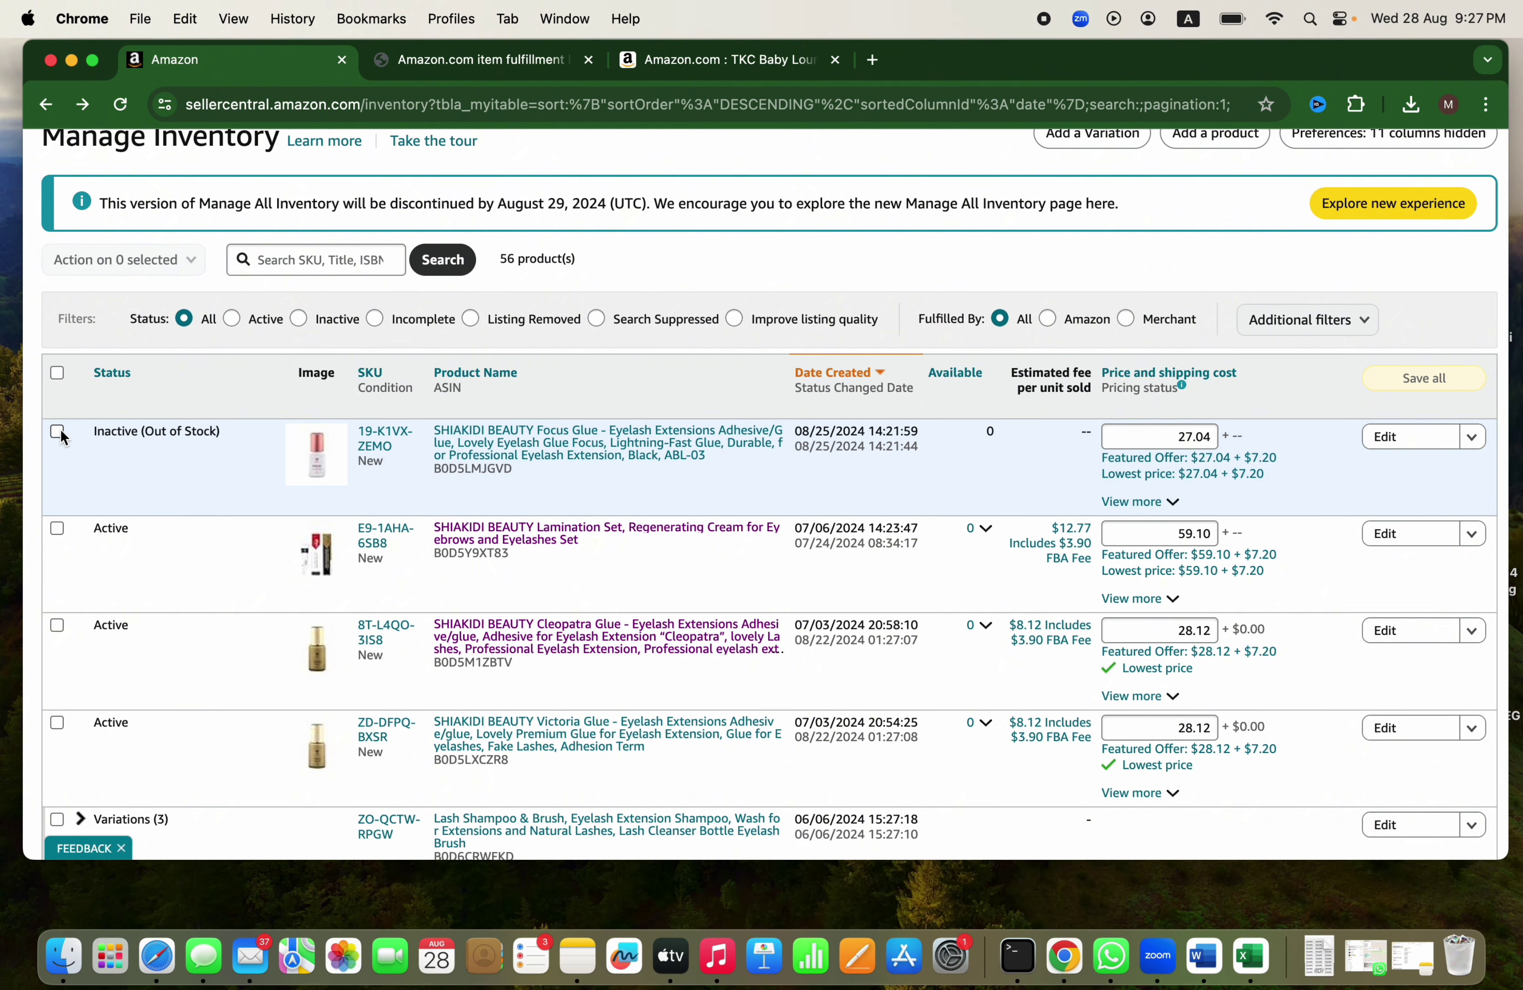
Step: Select the Focus Glue, Cleopatra Glue and Victoria Glue listings and continue with the Send/replenish inventory action
click(57, 431)
click(58, 625)
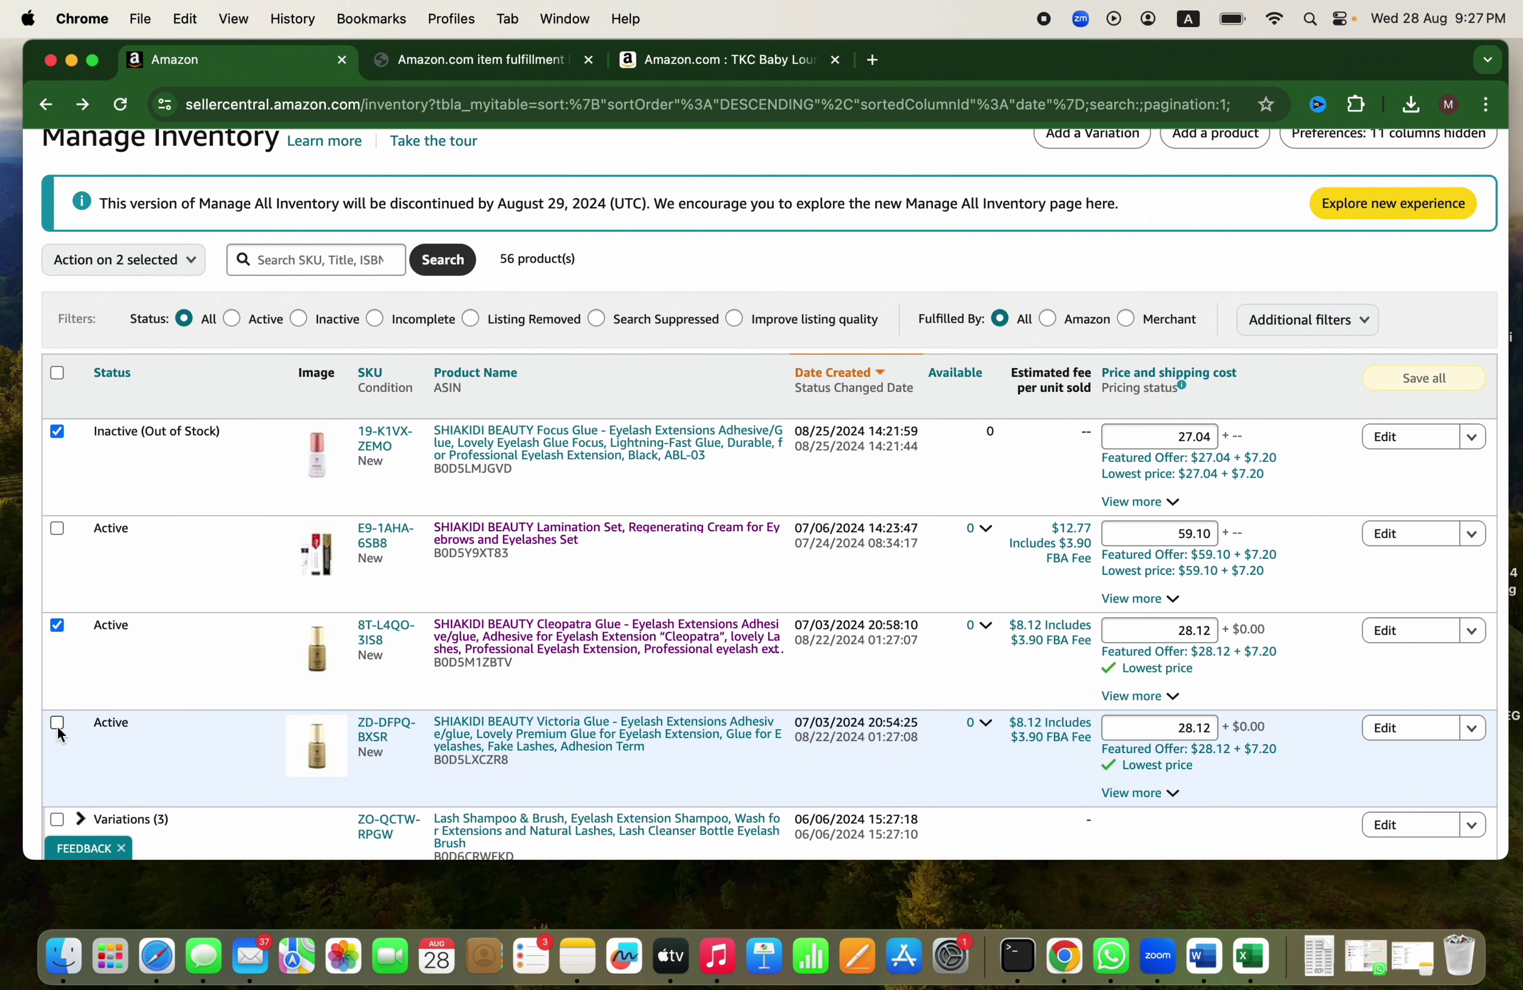
click(57, 722)
click(189, 260)
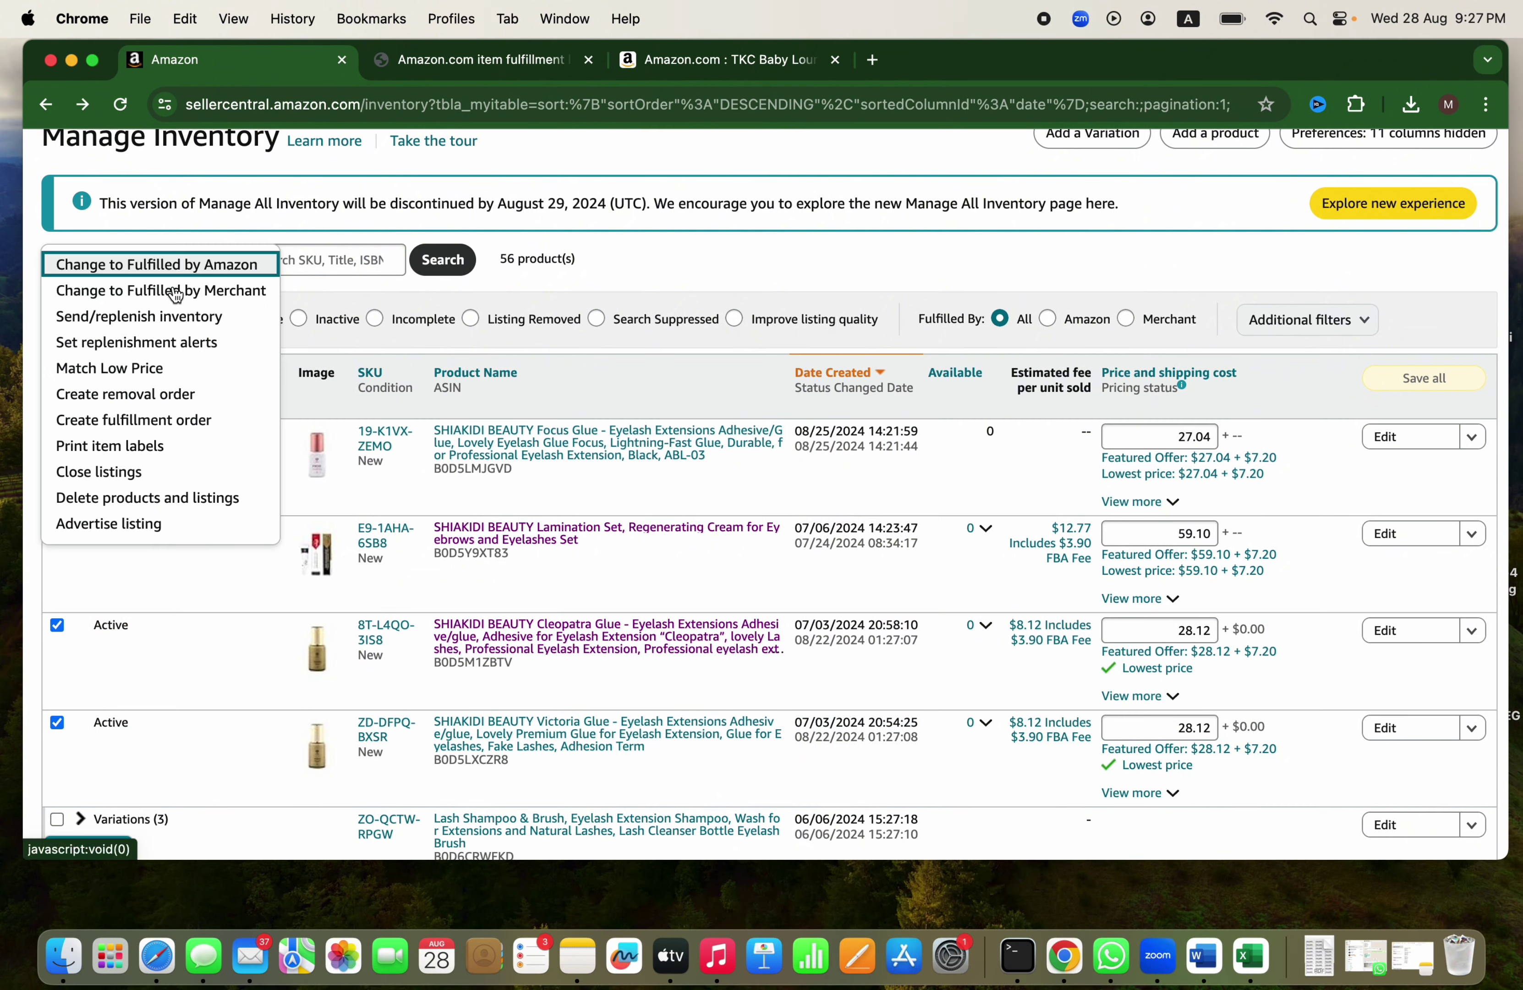
click(138, 316)
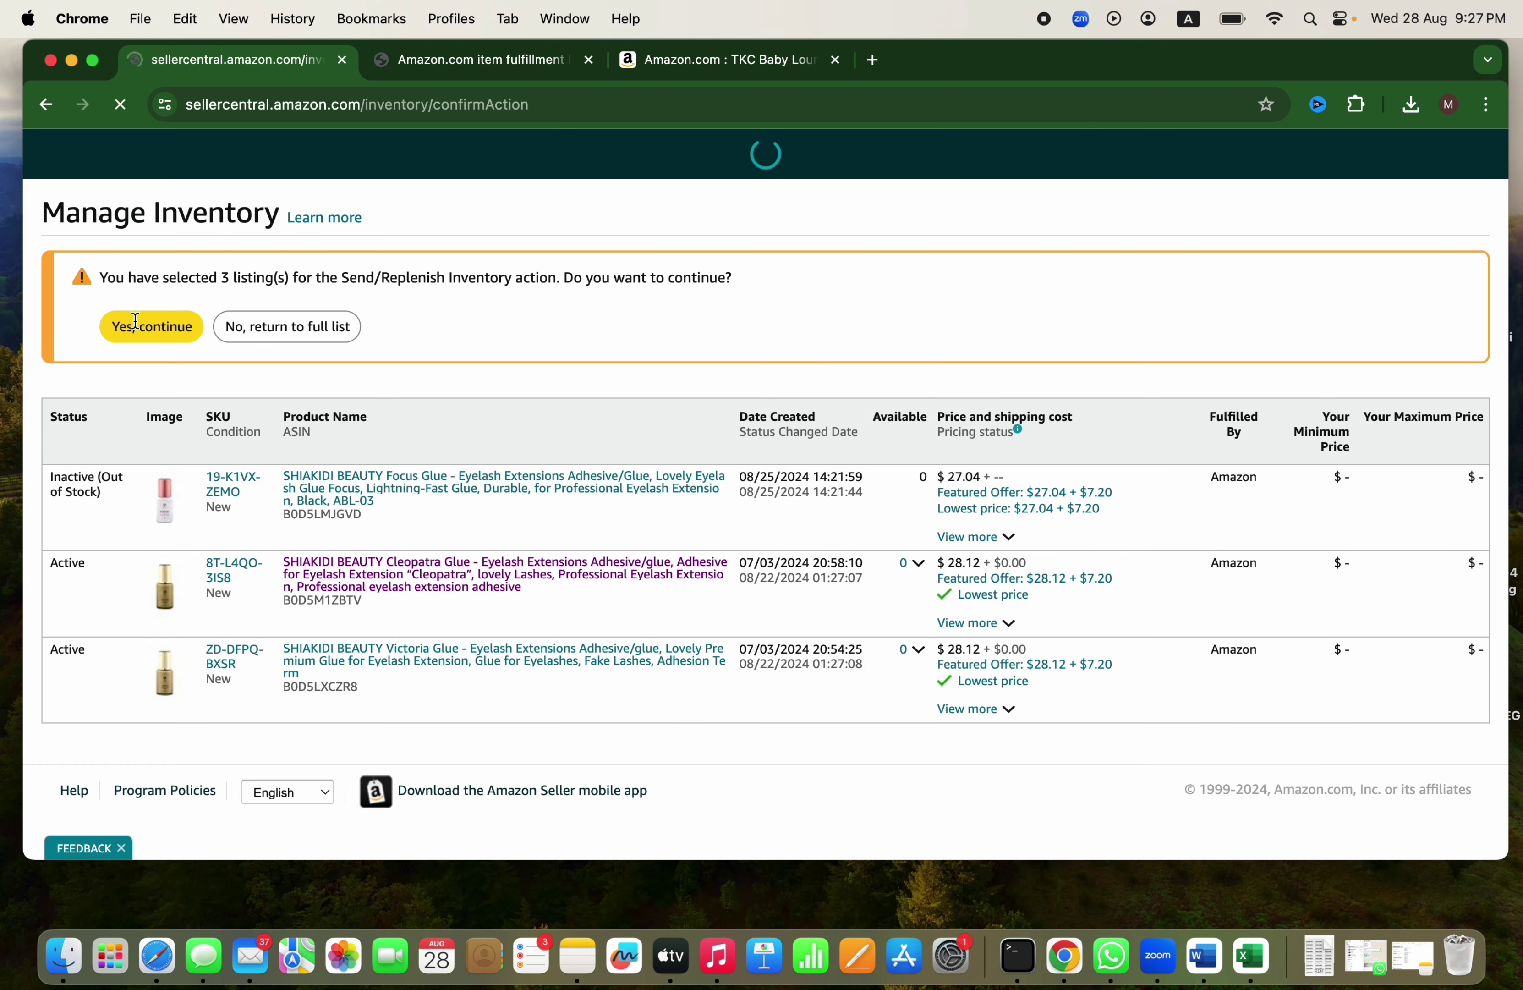
click(159, 379)
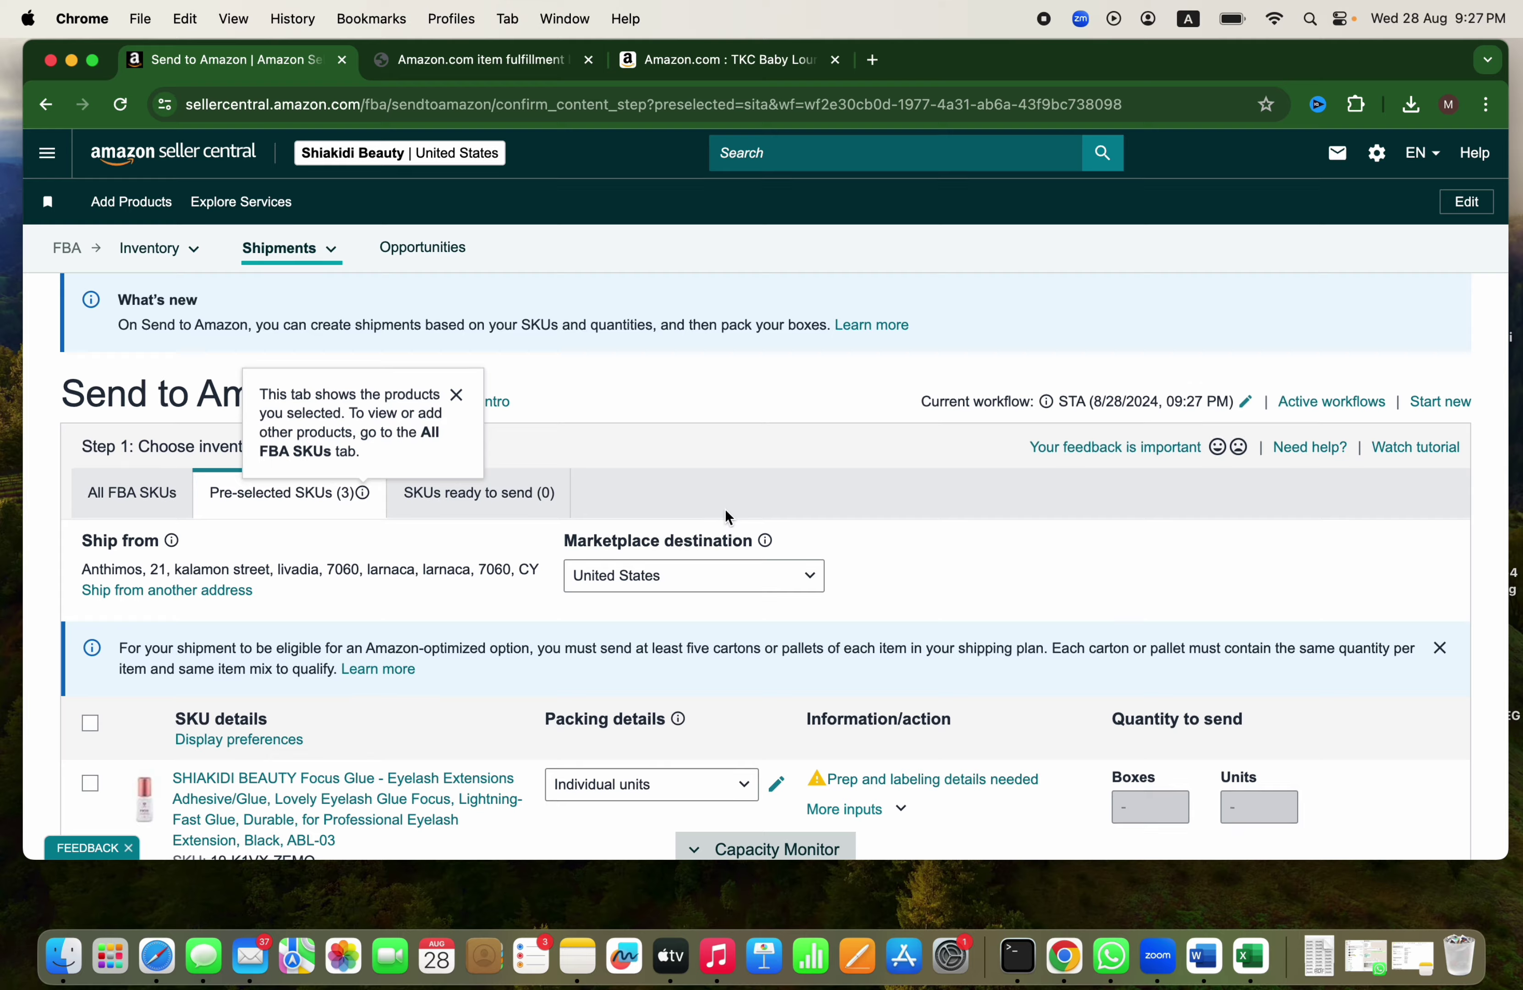
Step: Set the quantity to send to 30 units each for the Cleopatra Glue and the Victoria Glue
scroll(727, 514, down, 6)
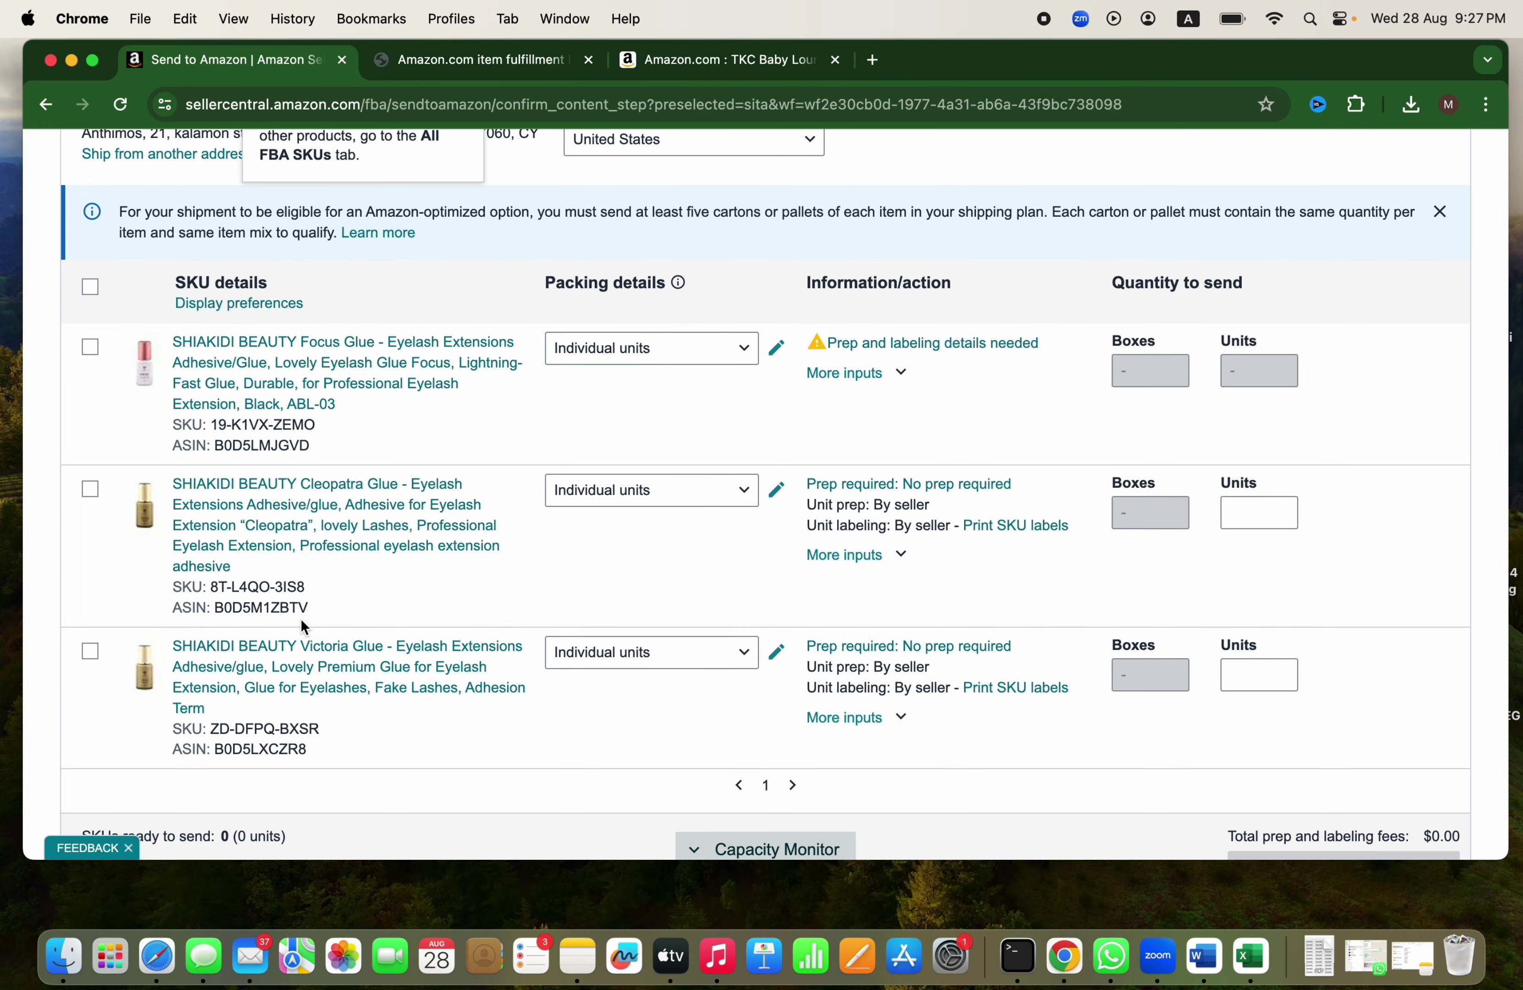
click(1251, 508)
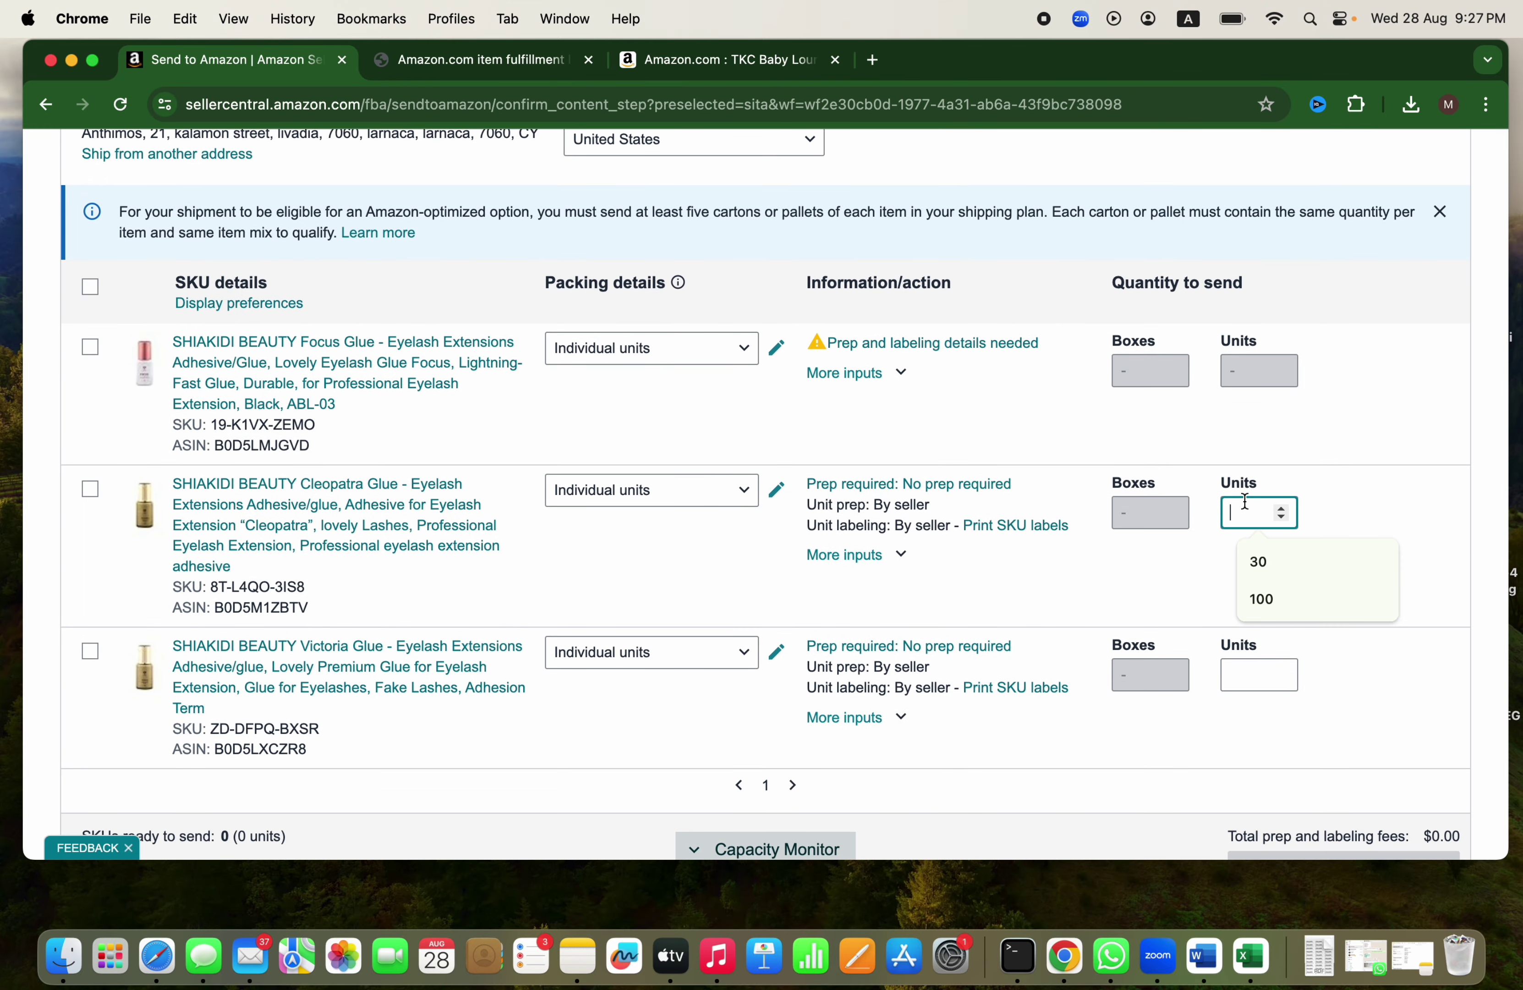
text(30)
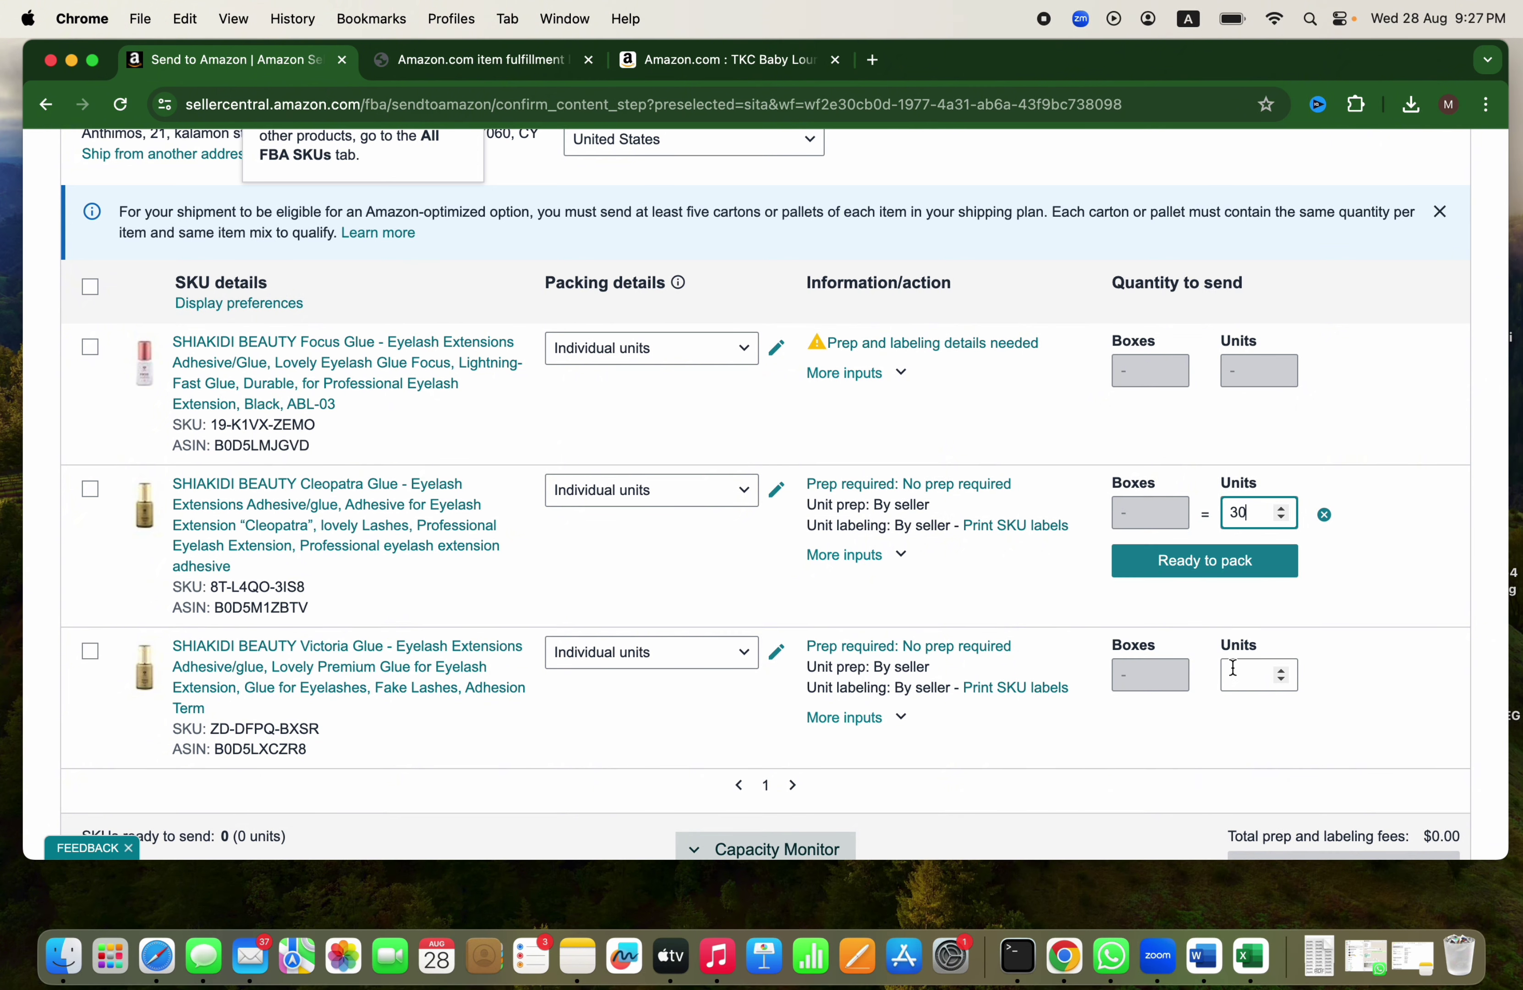
click(1250, 674)
text(30)
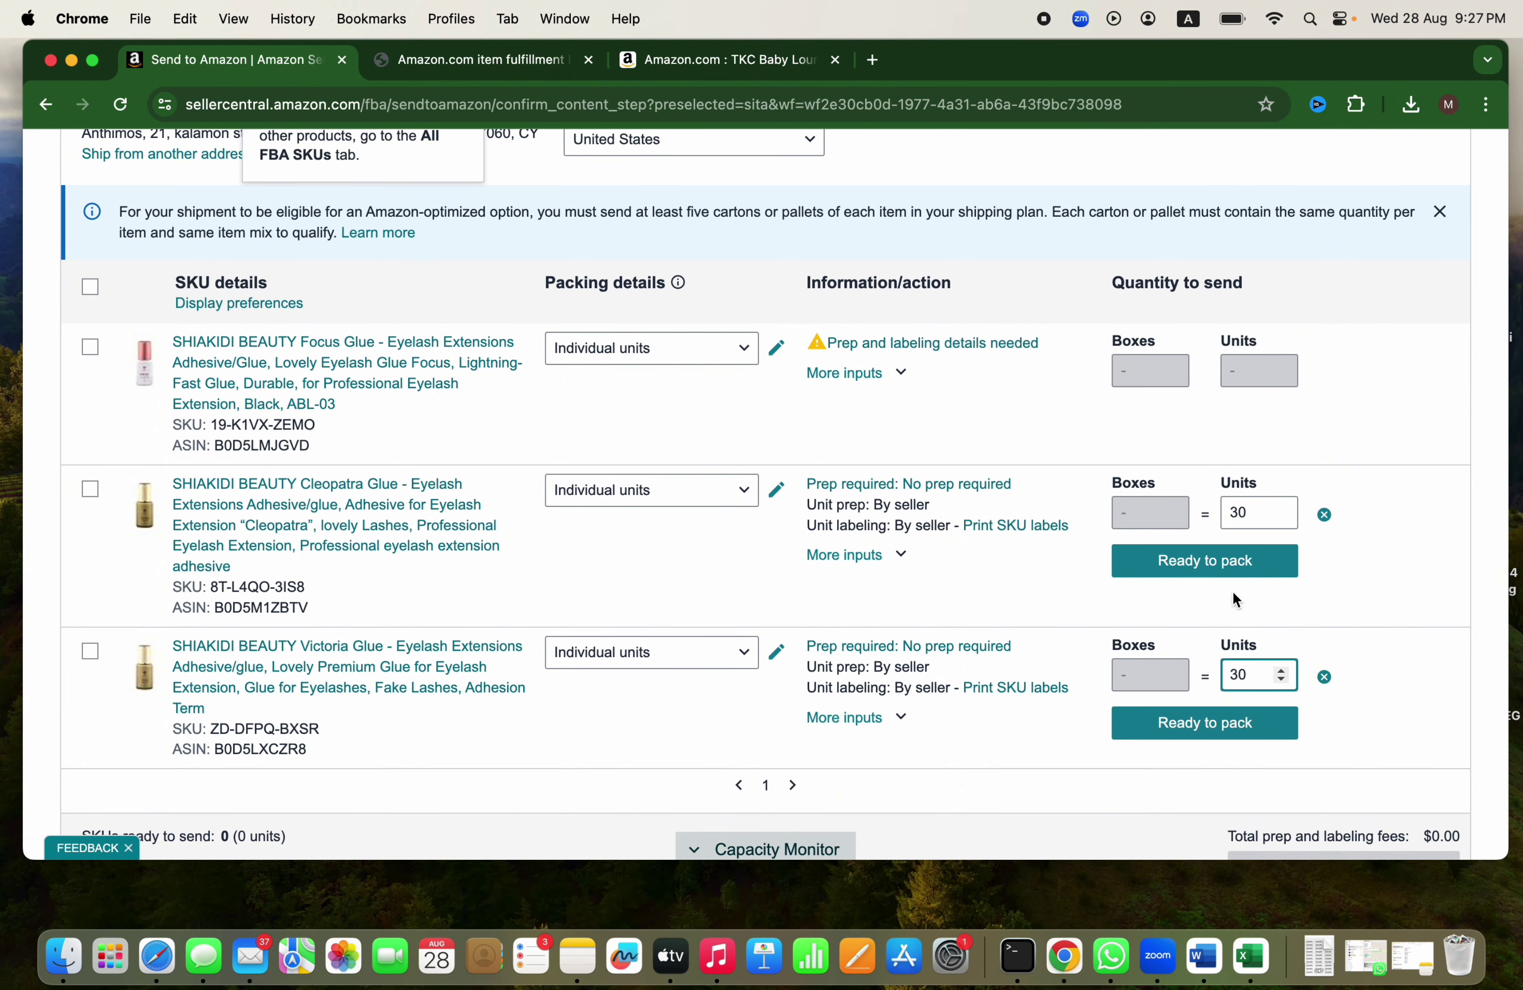
click(1232, 398)
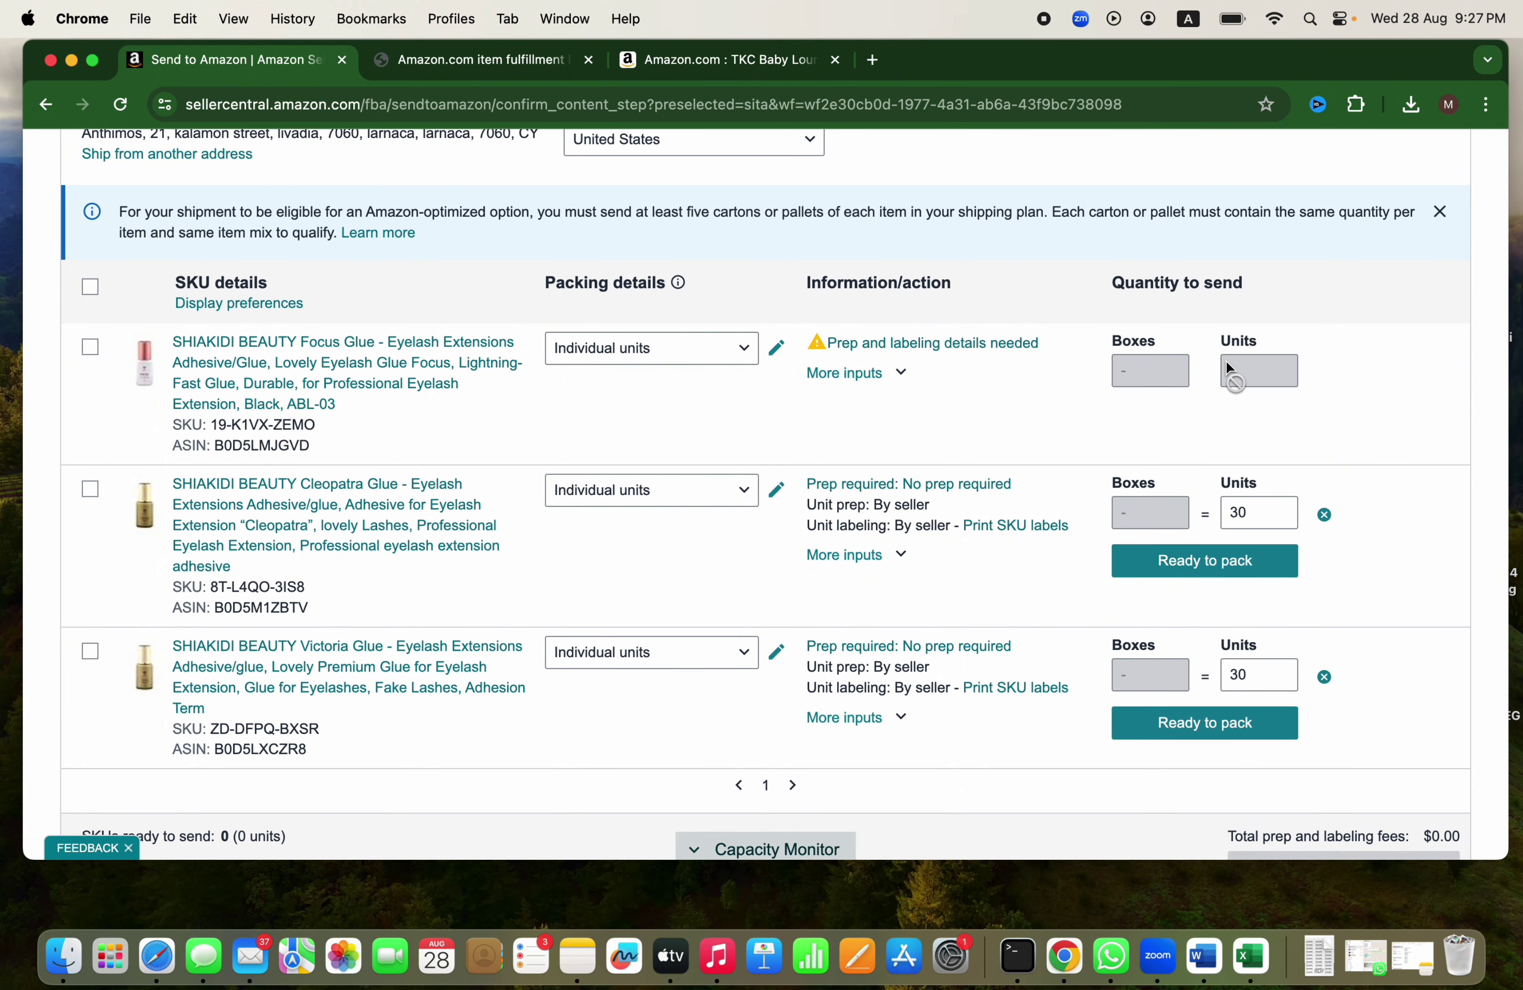
Step: Set the Focus Glue's prep category to No prep needed and save the prep guidance
click(928, 347)
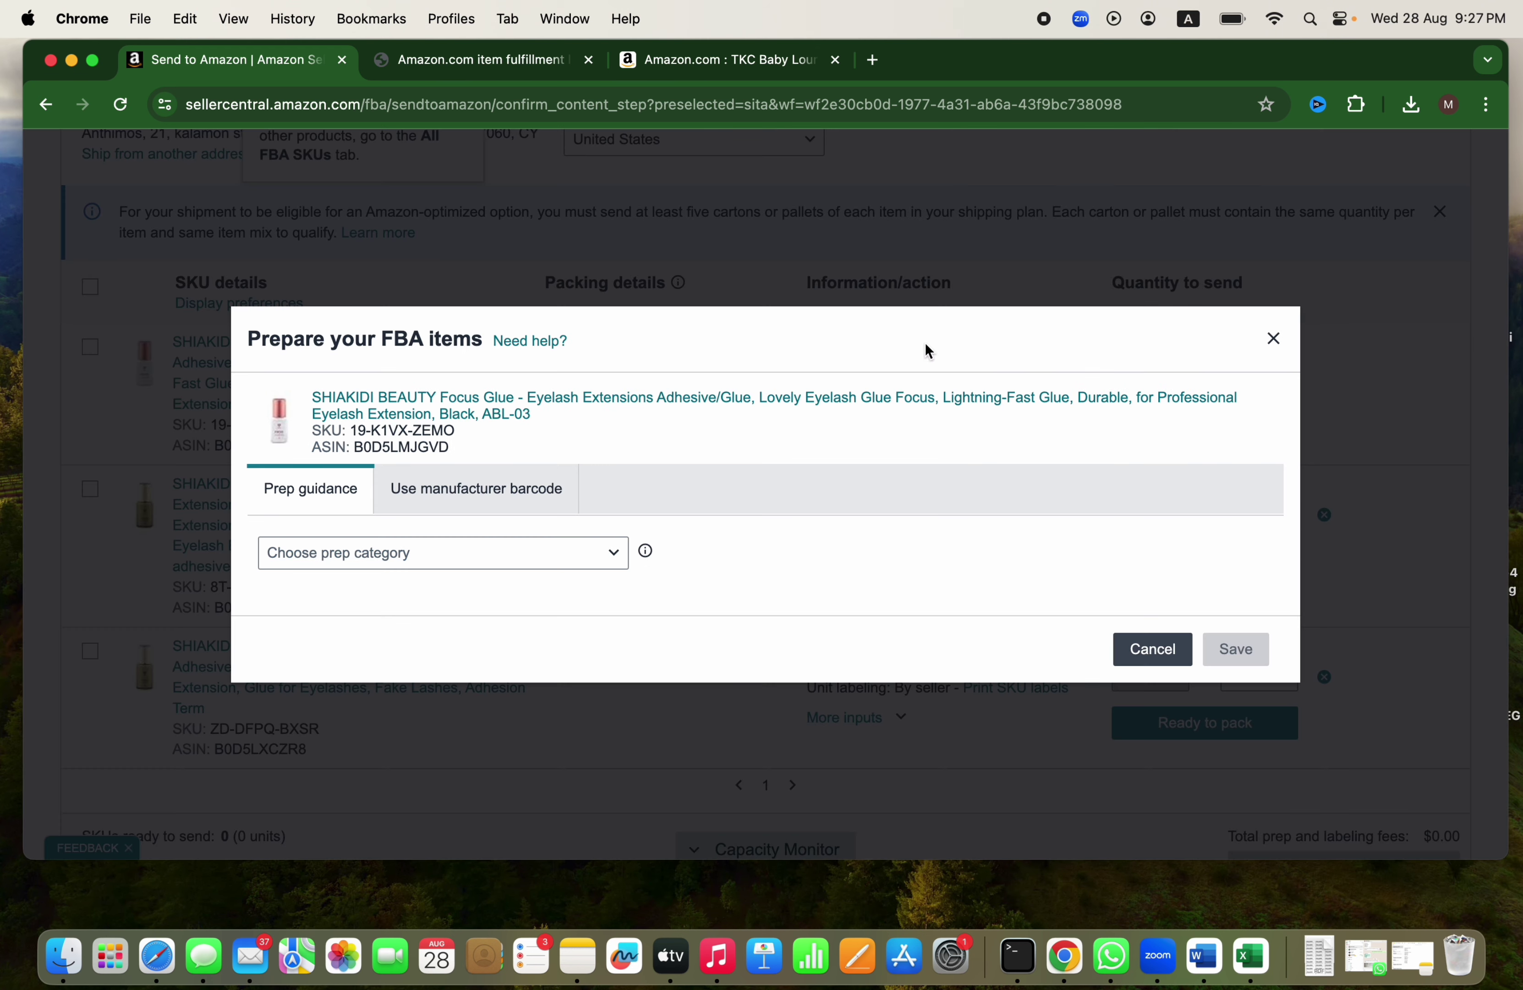
click(553, 564)
scroll(514, 492, down, 2)
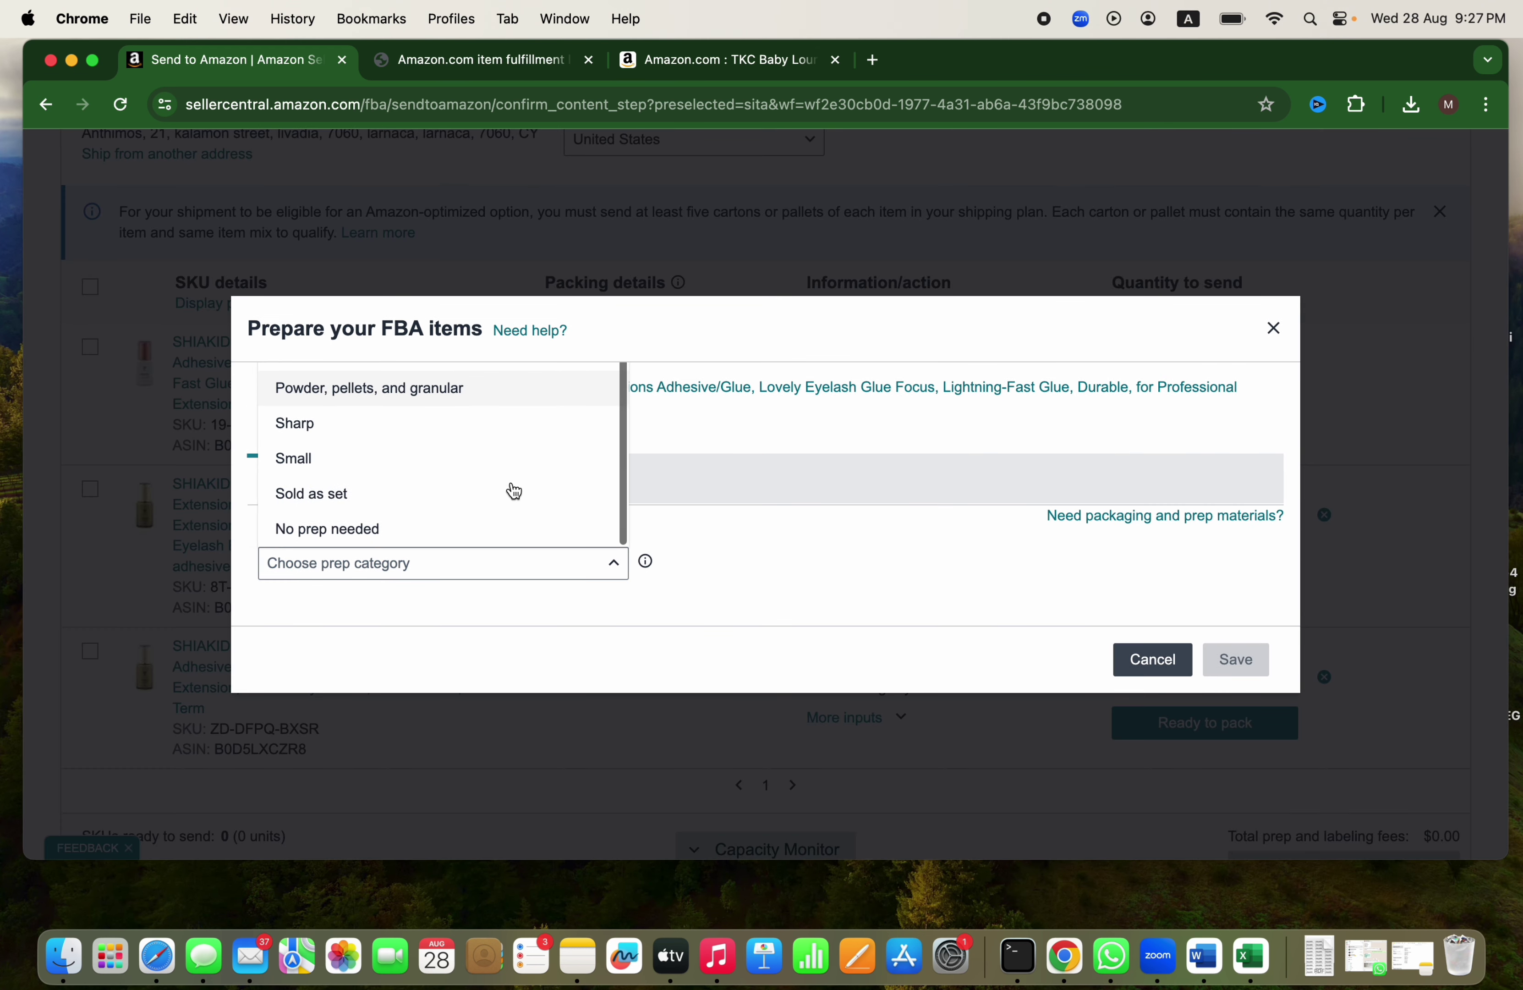
click(446, 533)
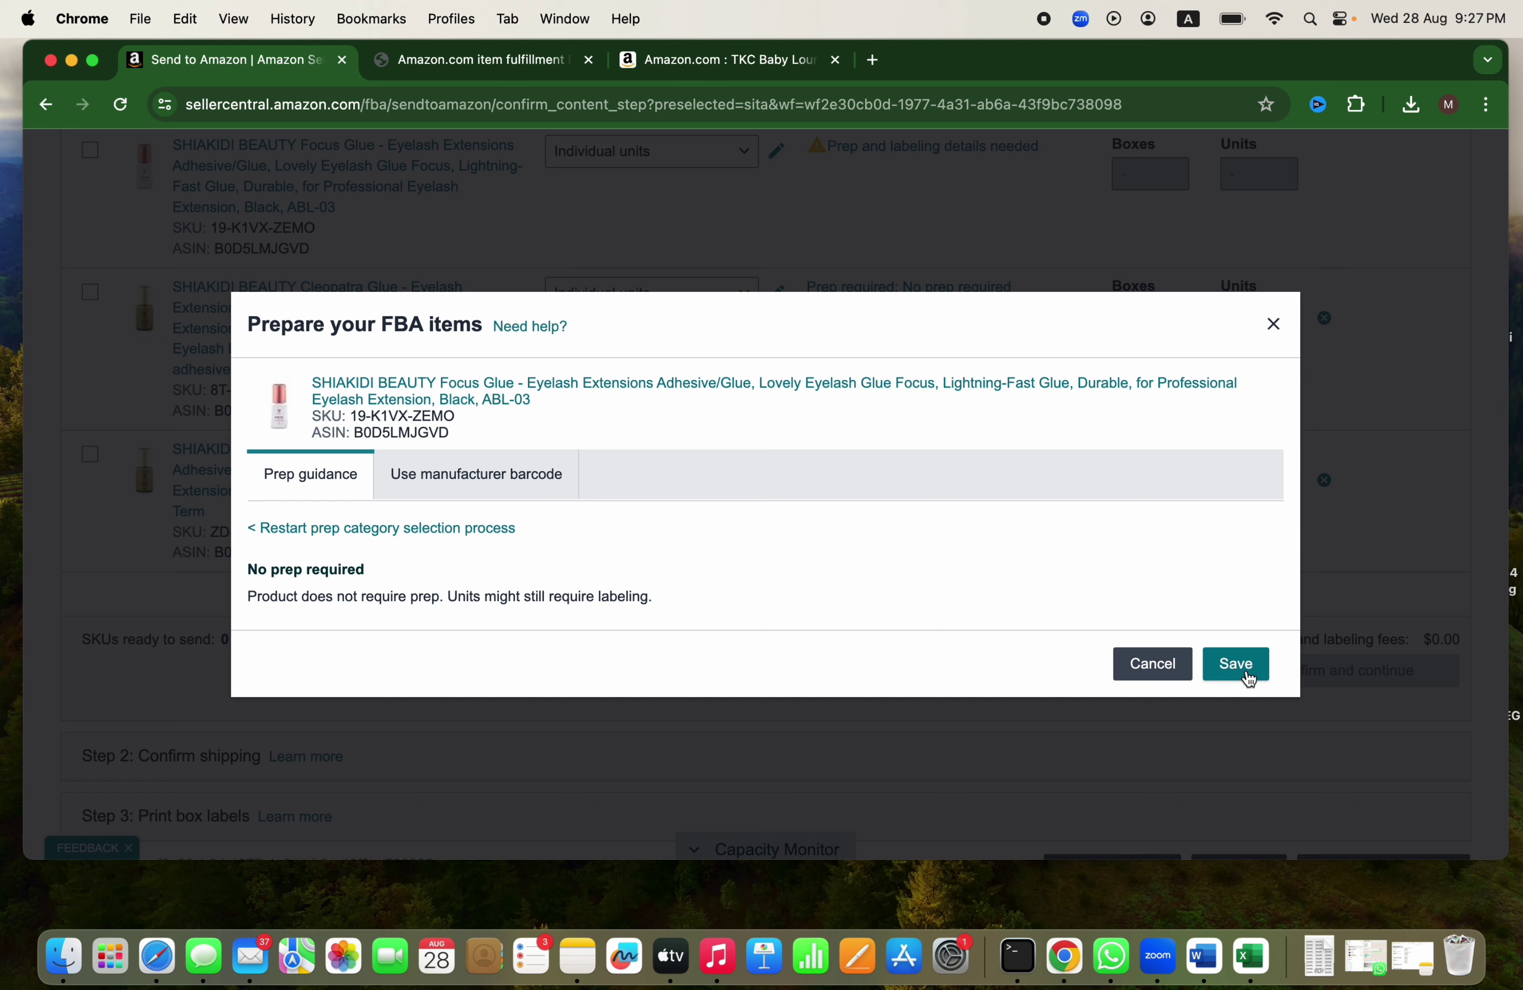
click(1245, 667)
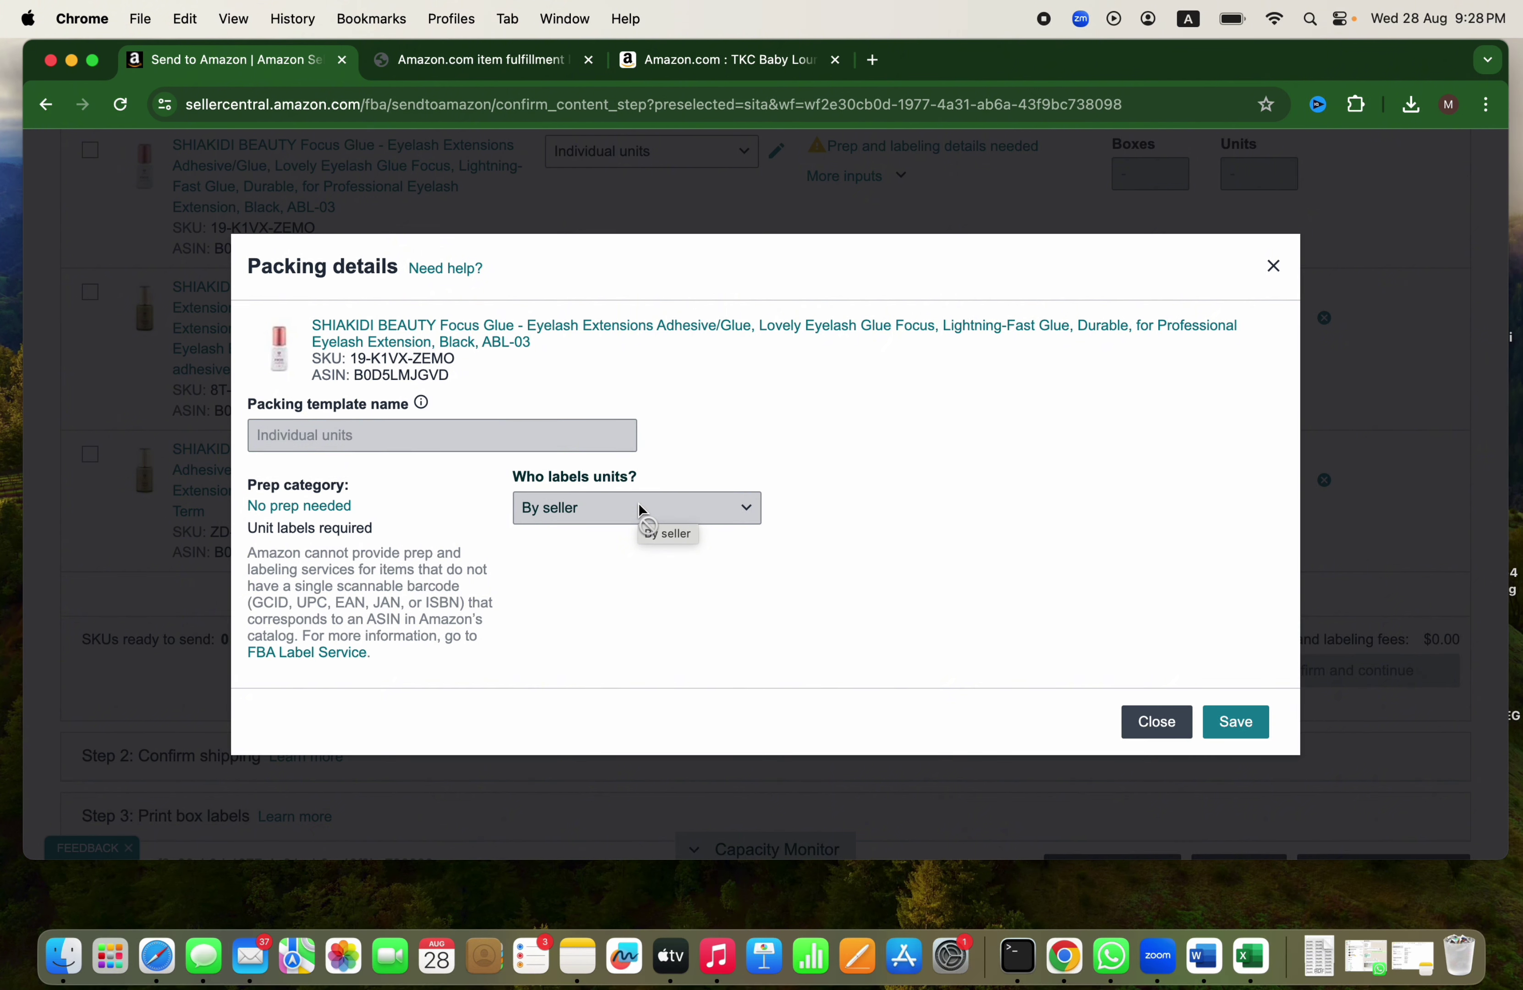
Step: Open the form for the Focus Glue's missing package dimensions and look up its measurements in the Notes app
click(1224, 729)
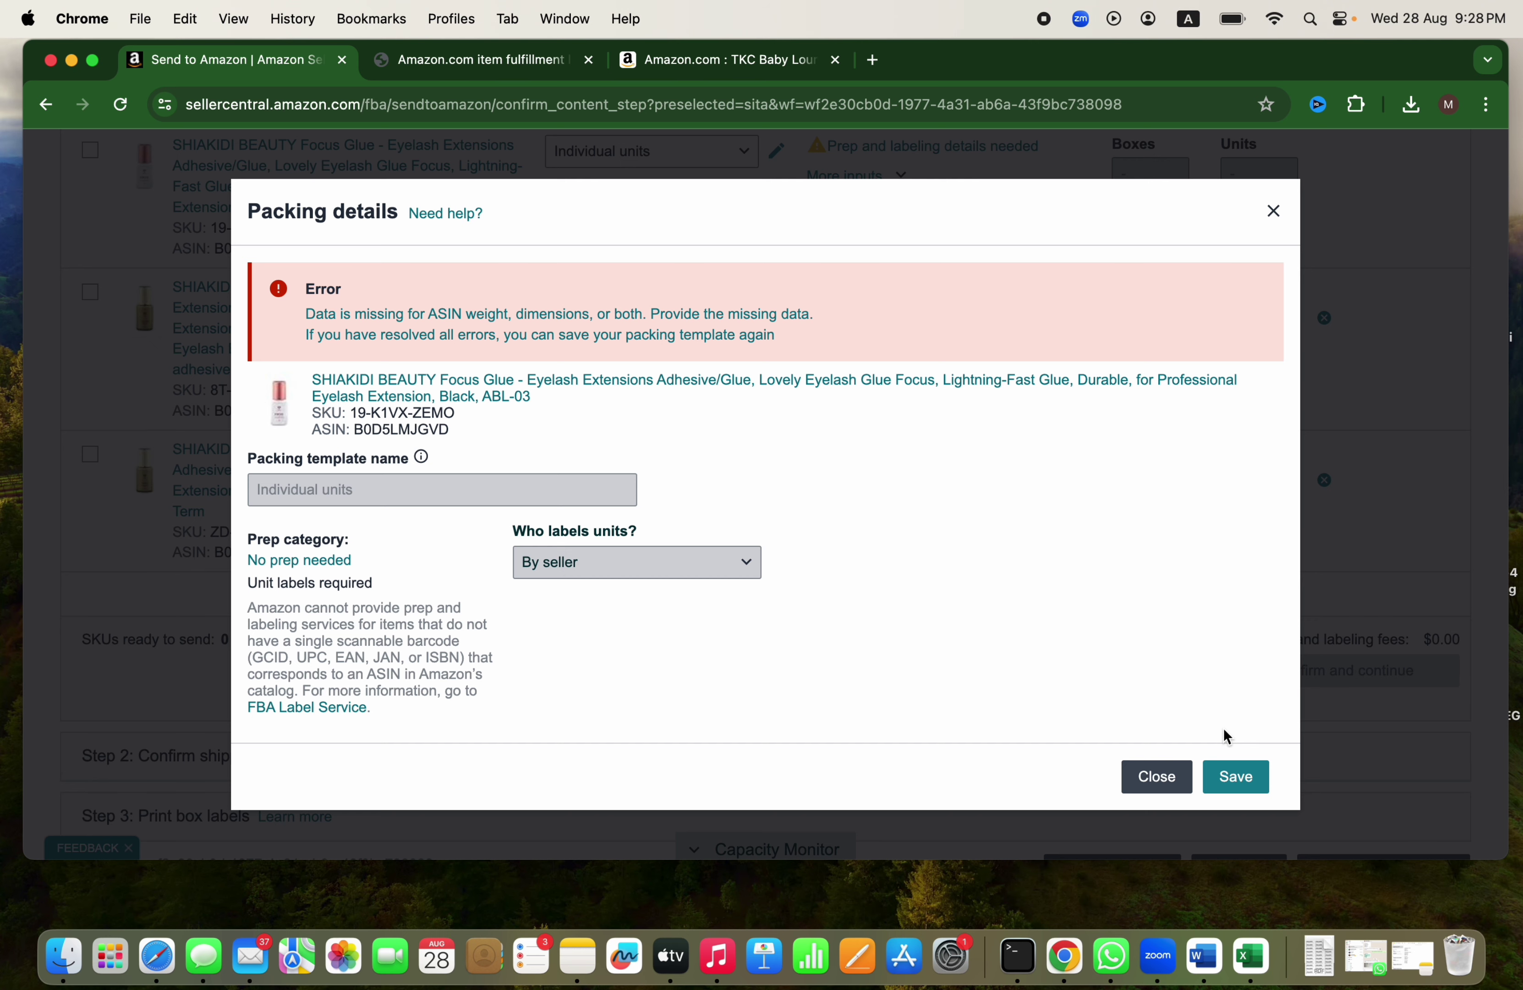
click(472, 321)
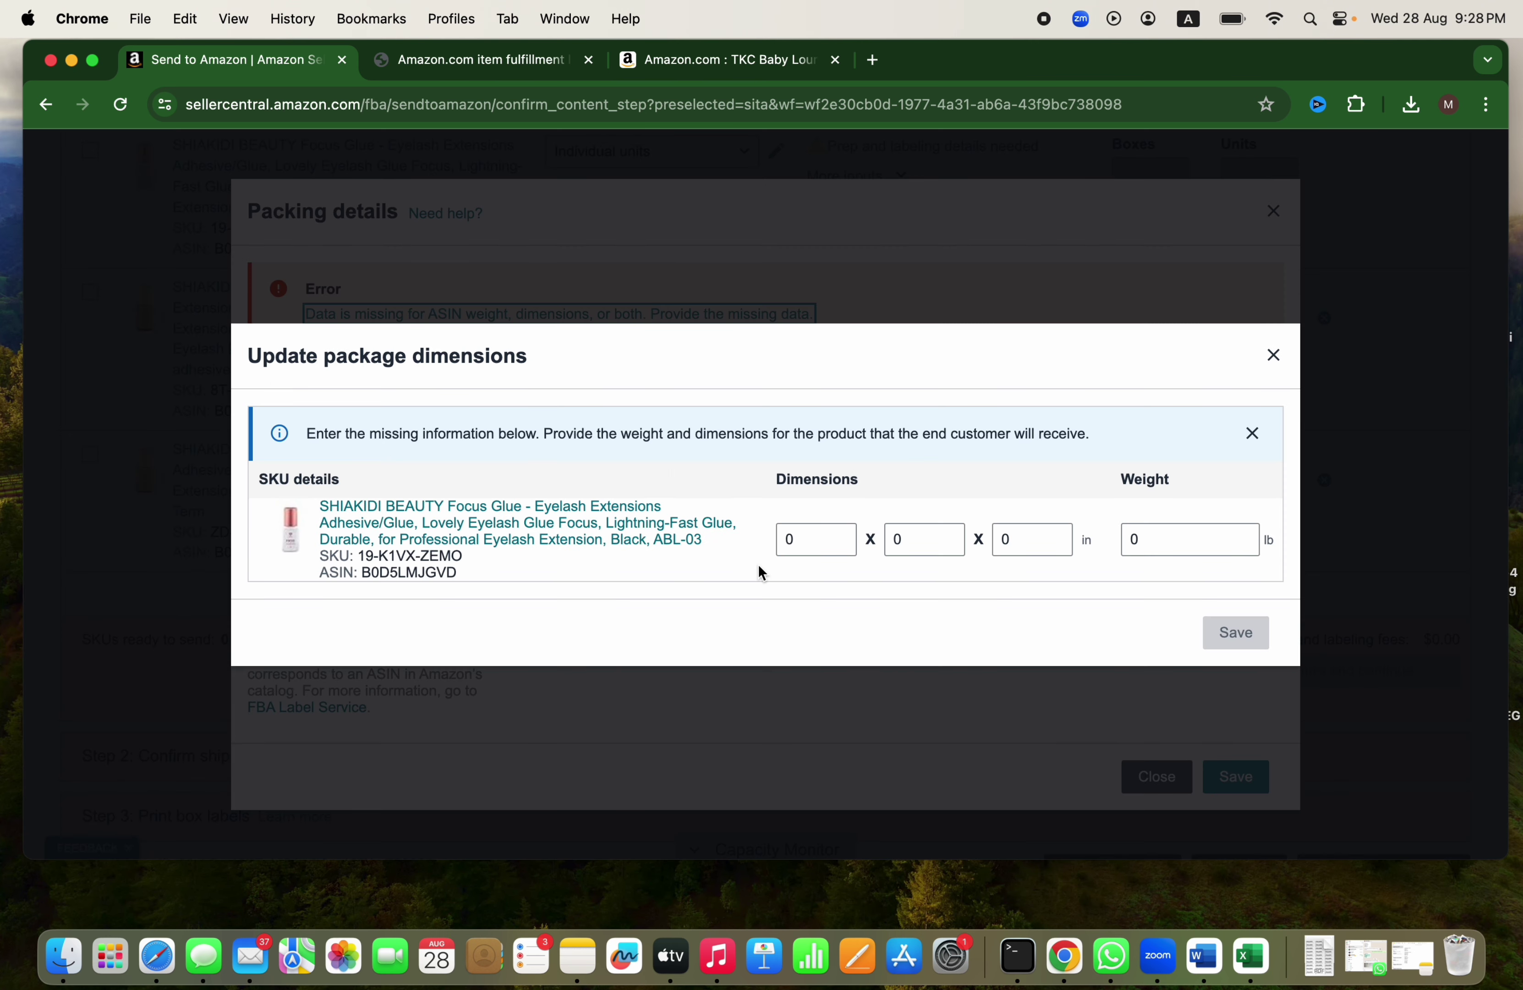
click(797, 525)
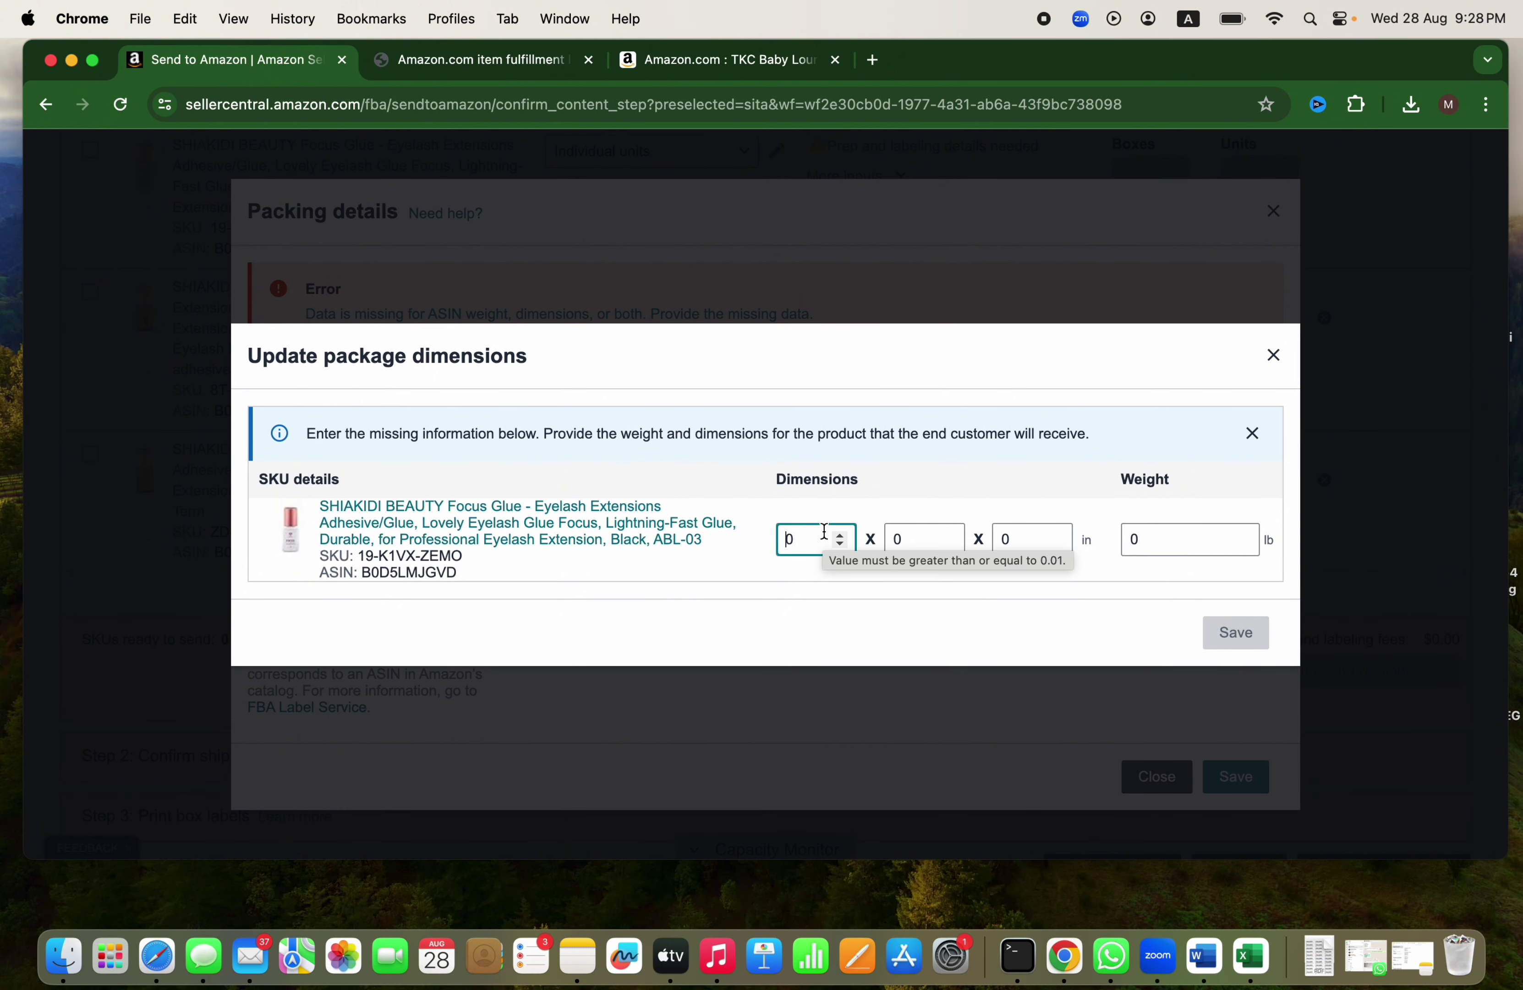
click(576, 952)
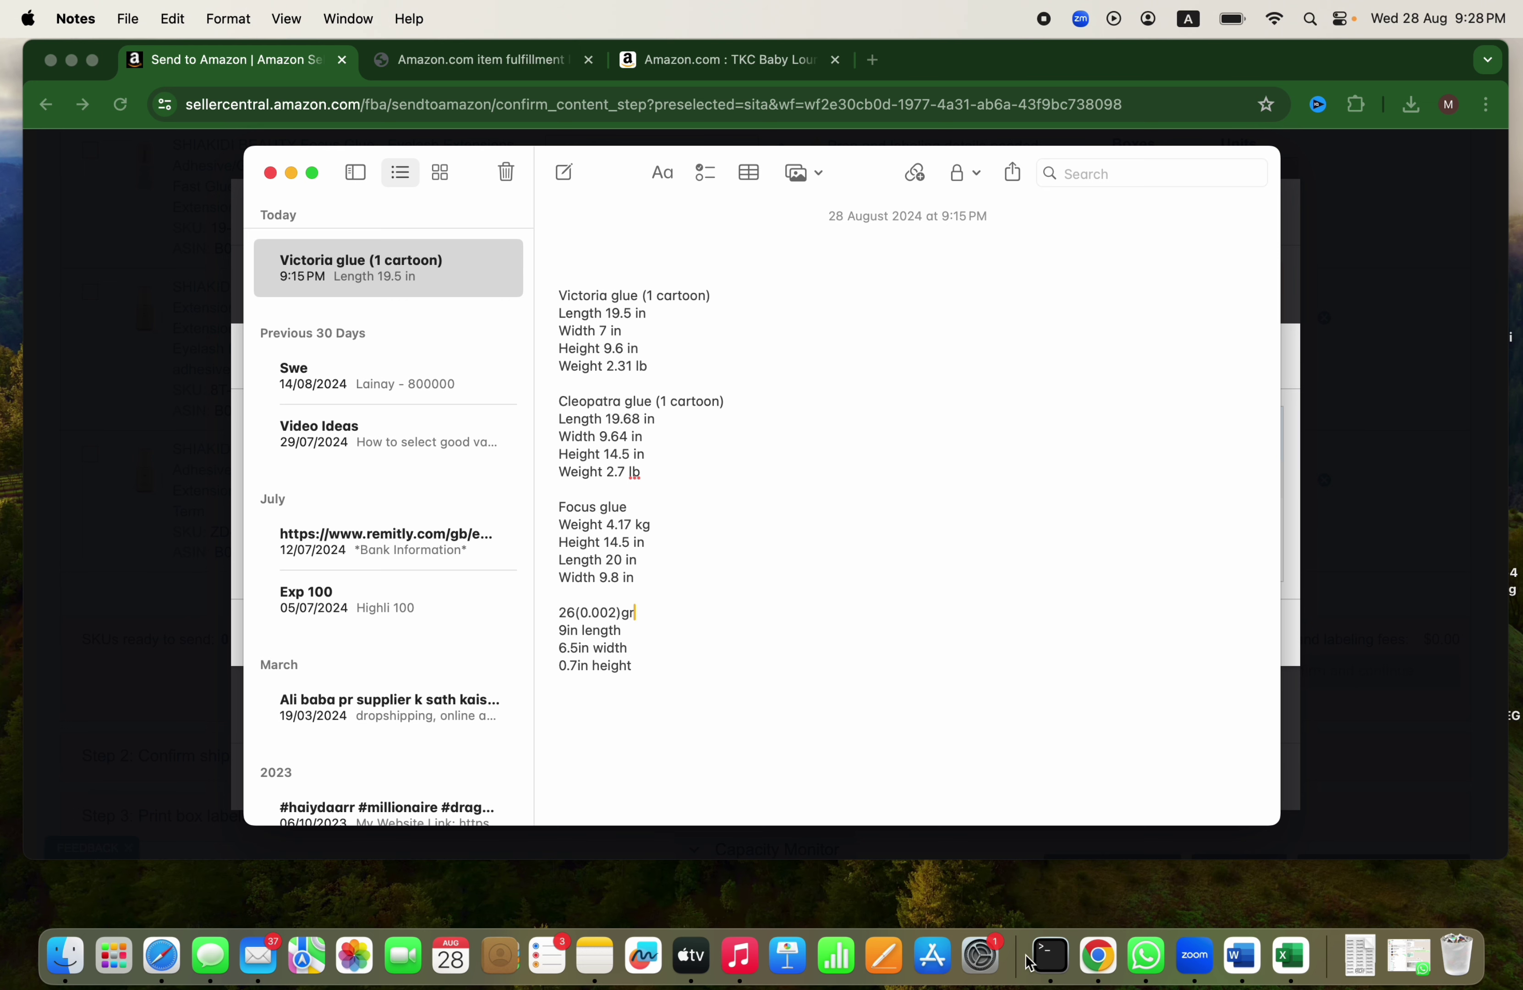
click(1096, 958)
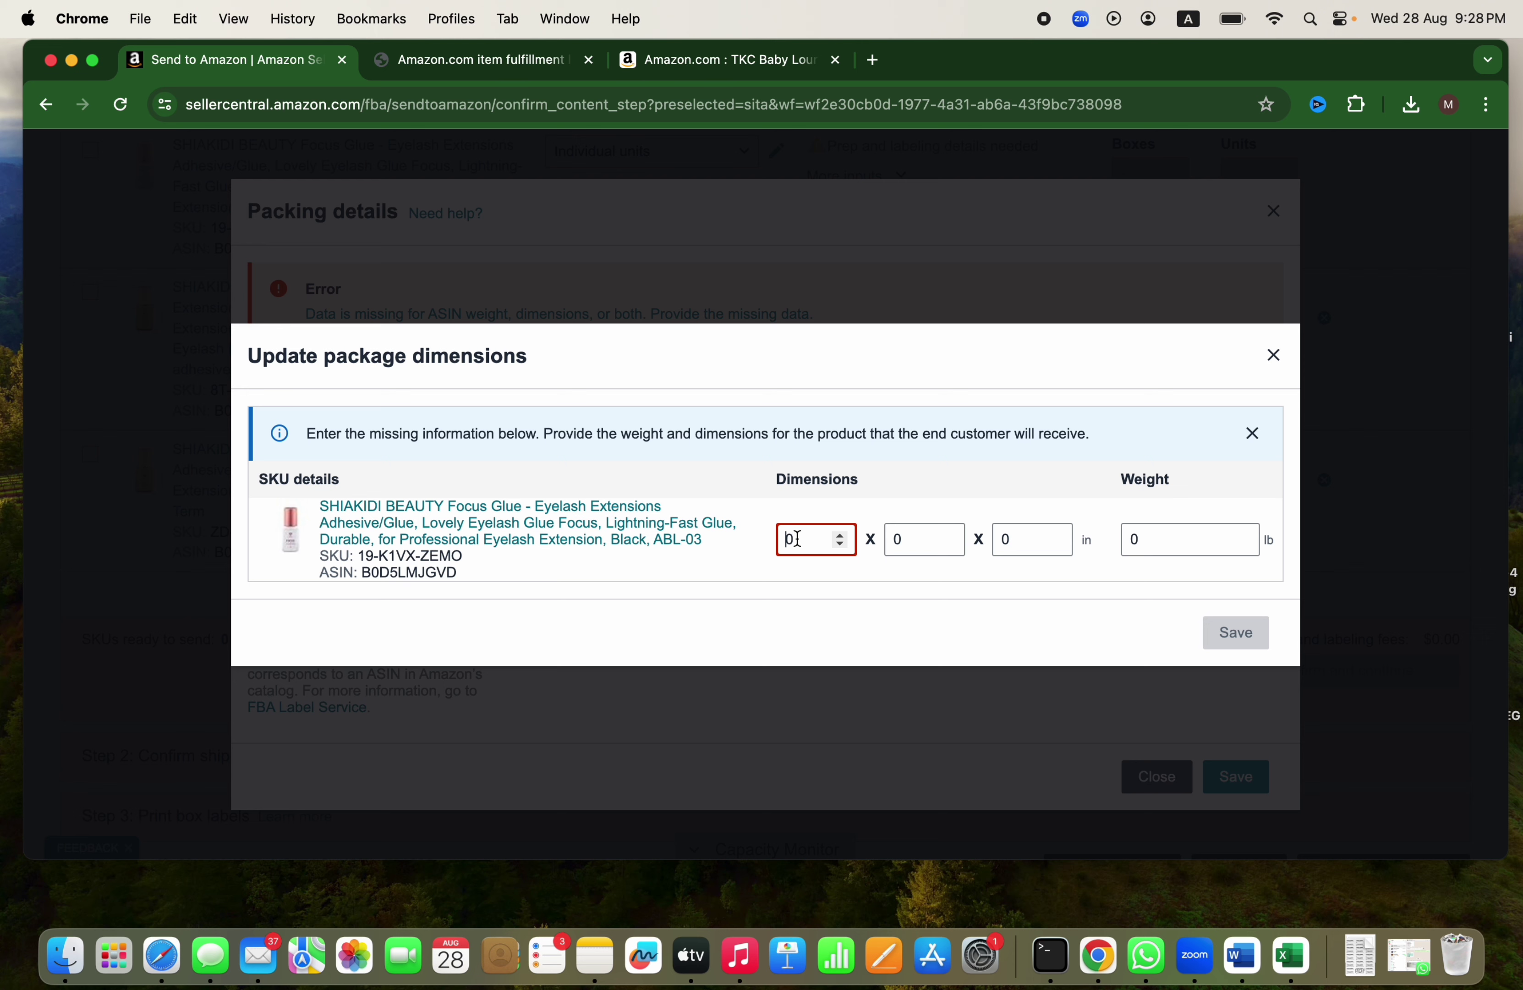
Step: Set the Focus Glue's package dimensions to 9 x 6.5 x 0.7 in, rechecking the measurements in Notes
click(797, 537)
text(9)
click(595, 953)
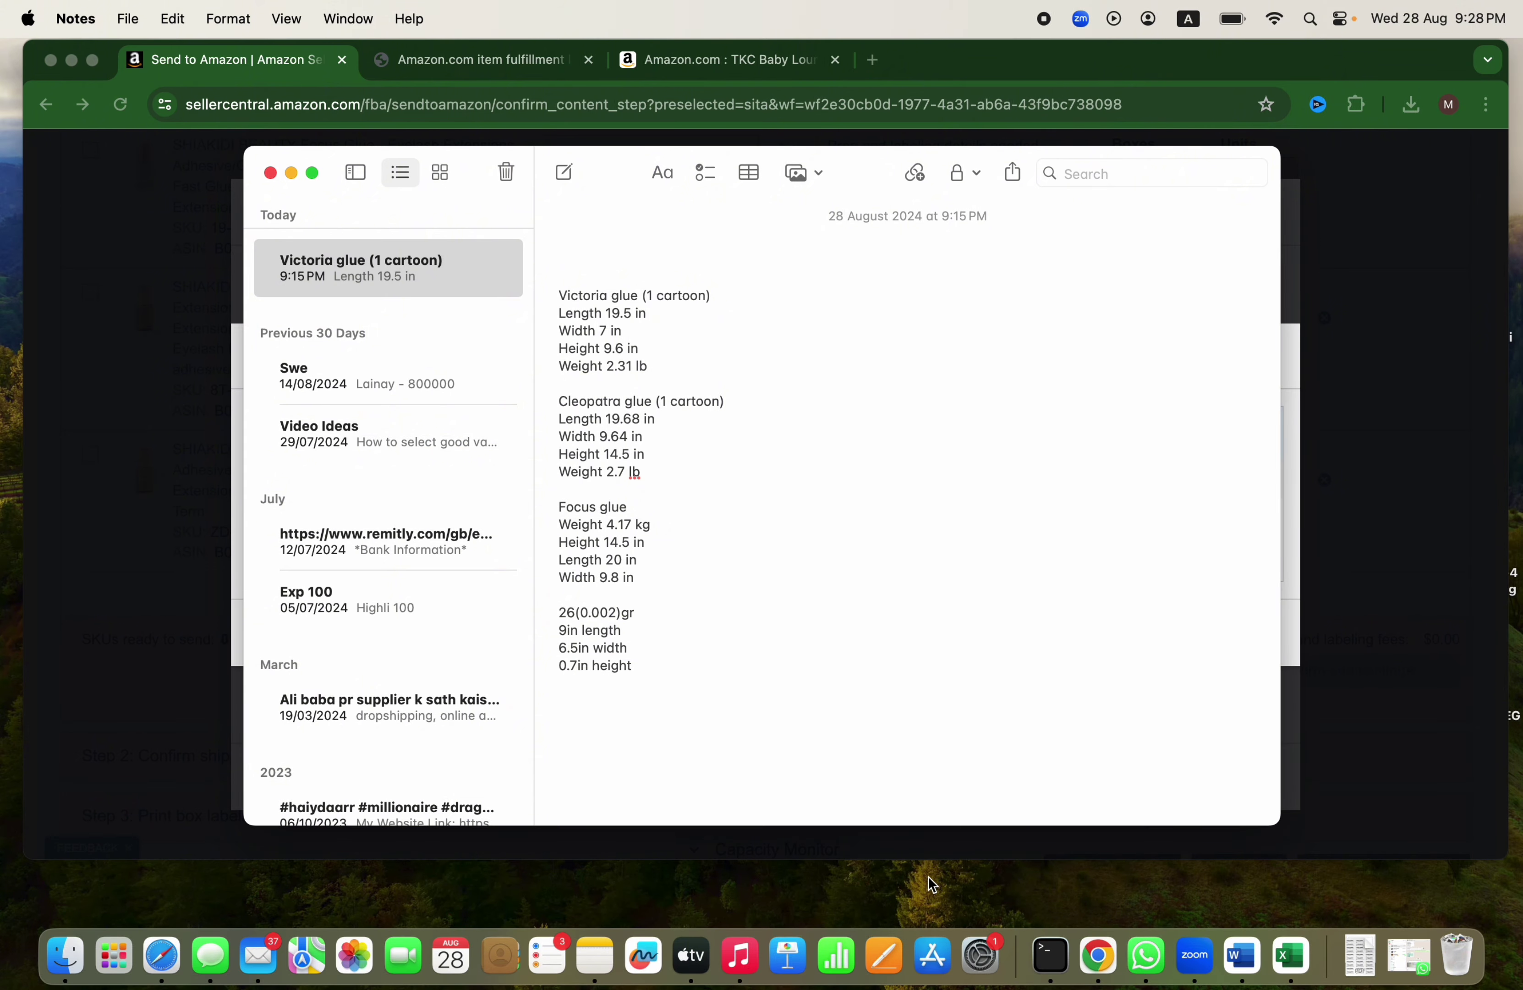
click(1098, 954)
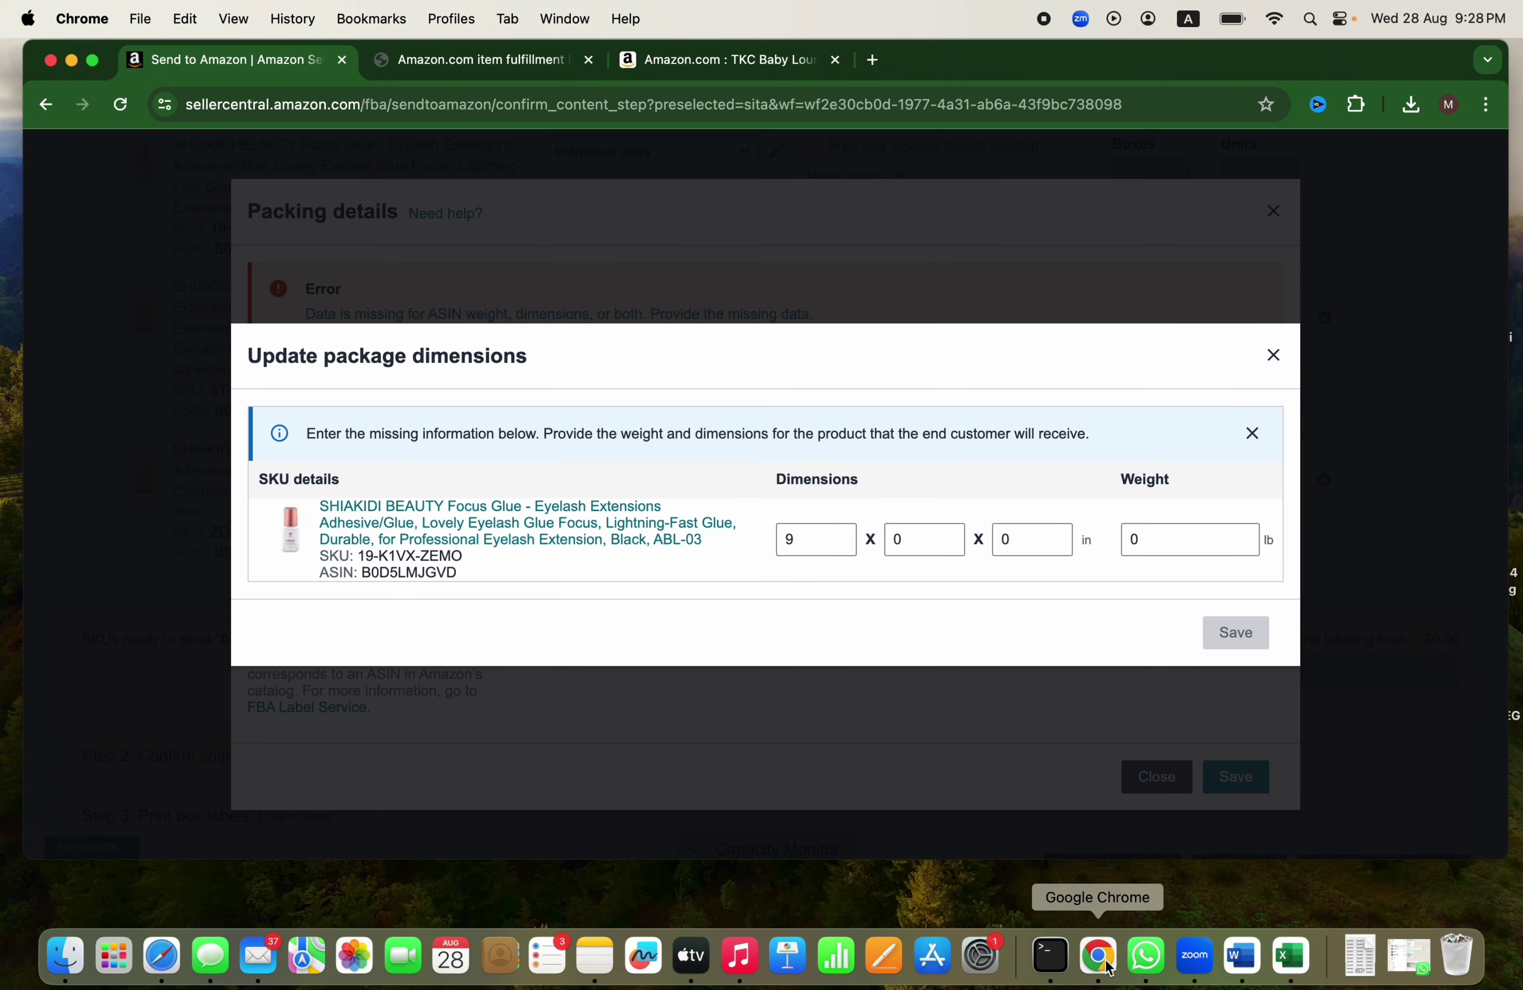
click(918, 528)
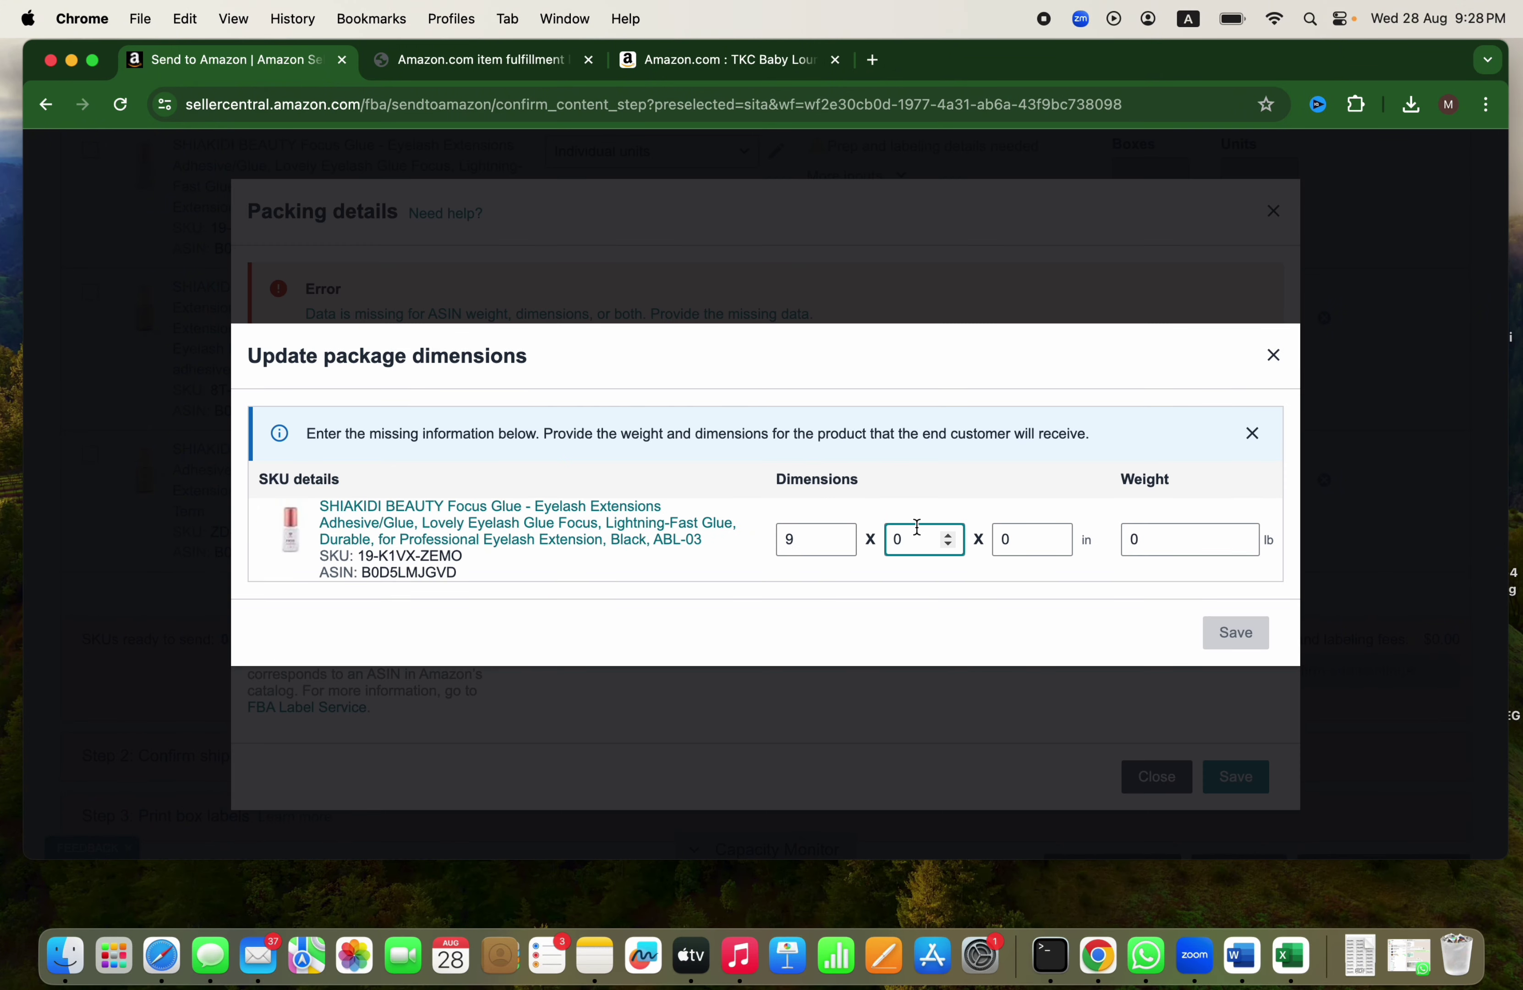
text(65)
key(BackSpace)
text(.5)
click(1036, 537)
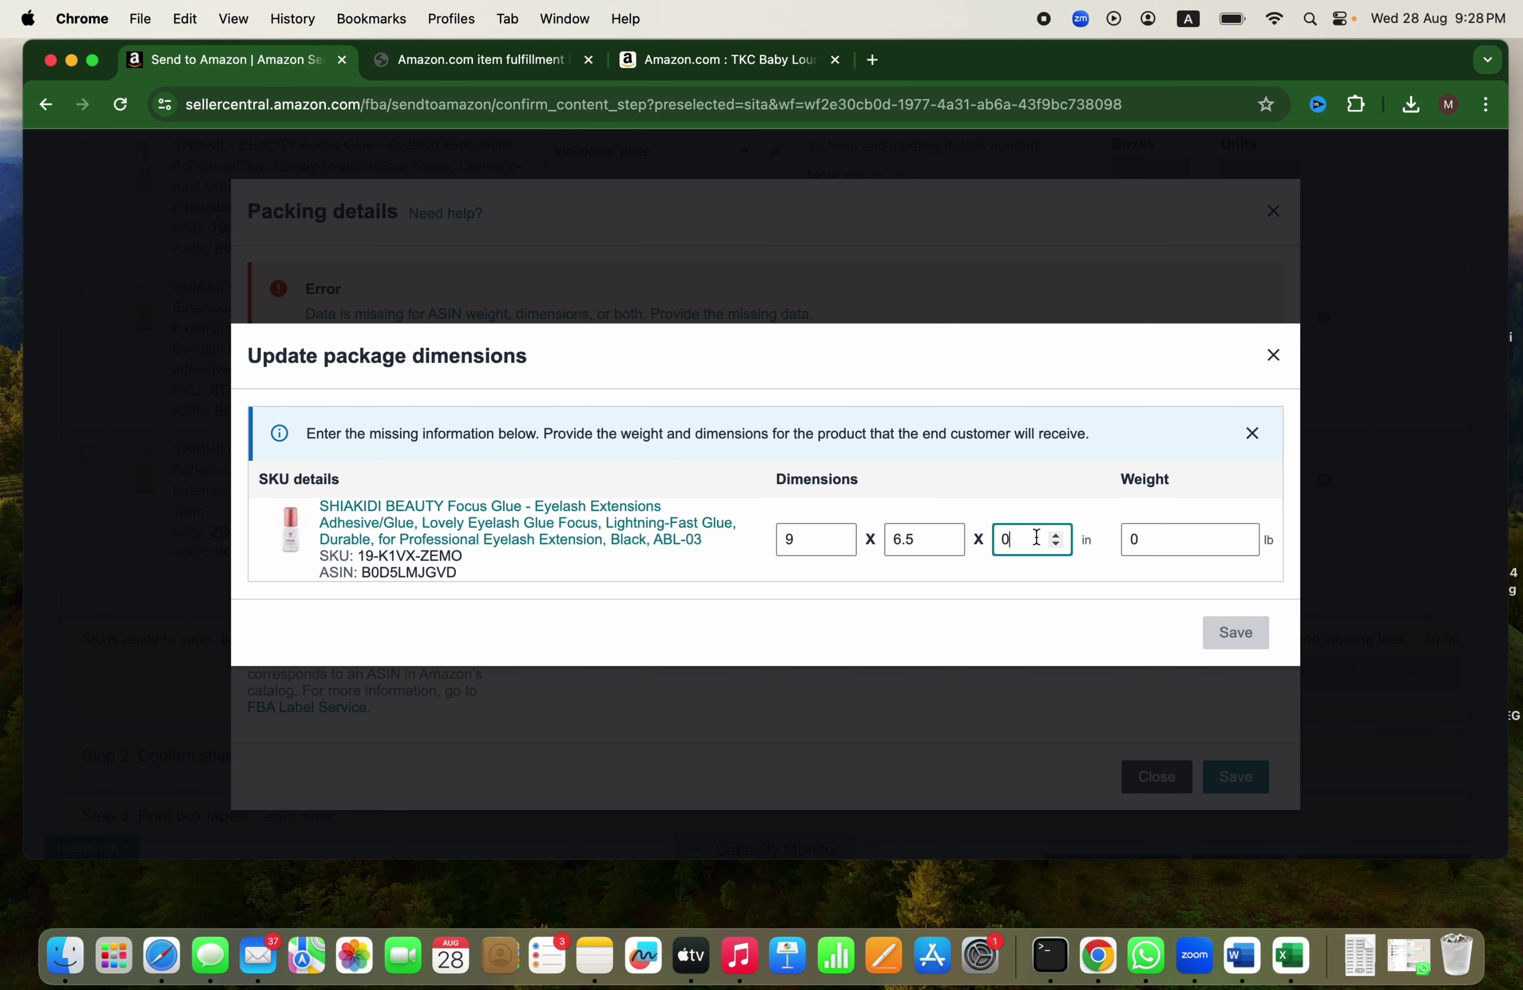
text(.7)
Step: Check the unit weight in Notes and set the Focus Glue's package weight to 0.03 lb
click(1139, 539)
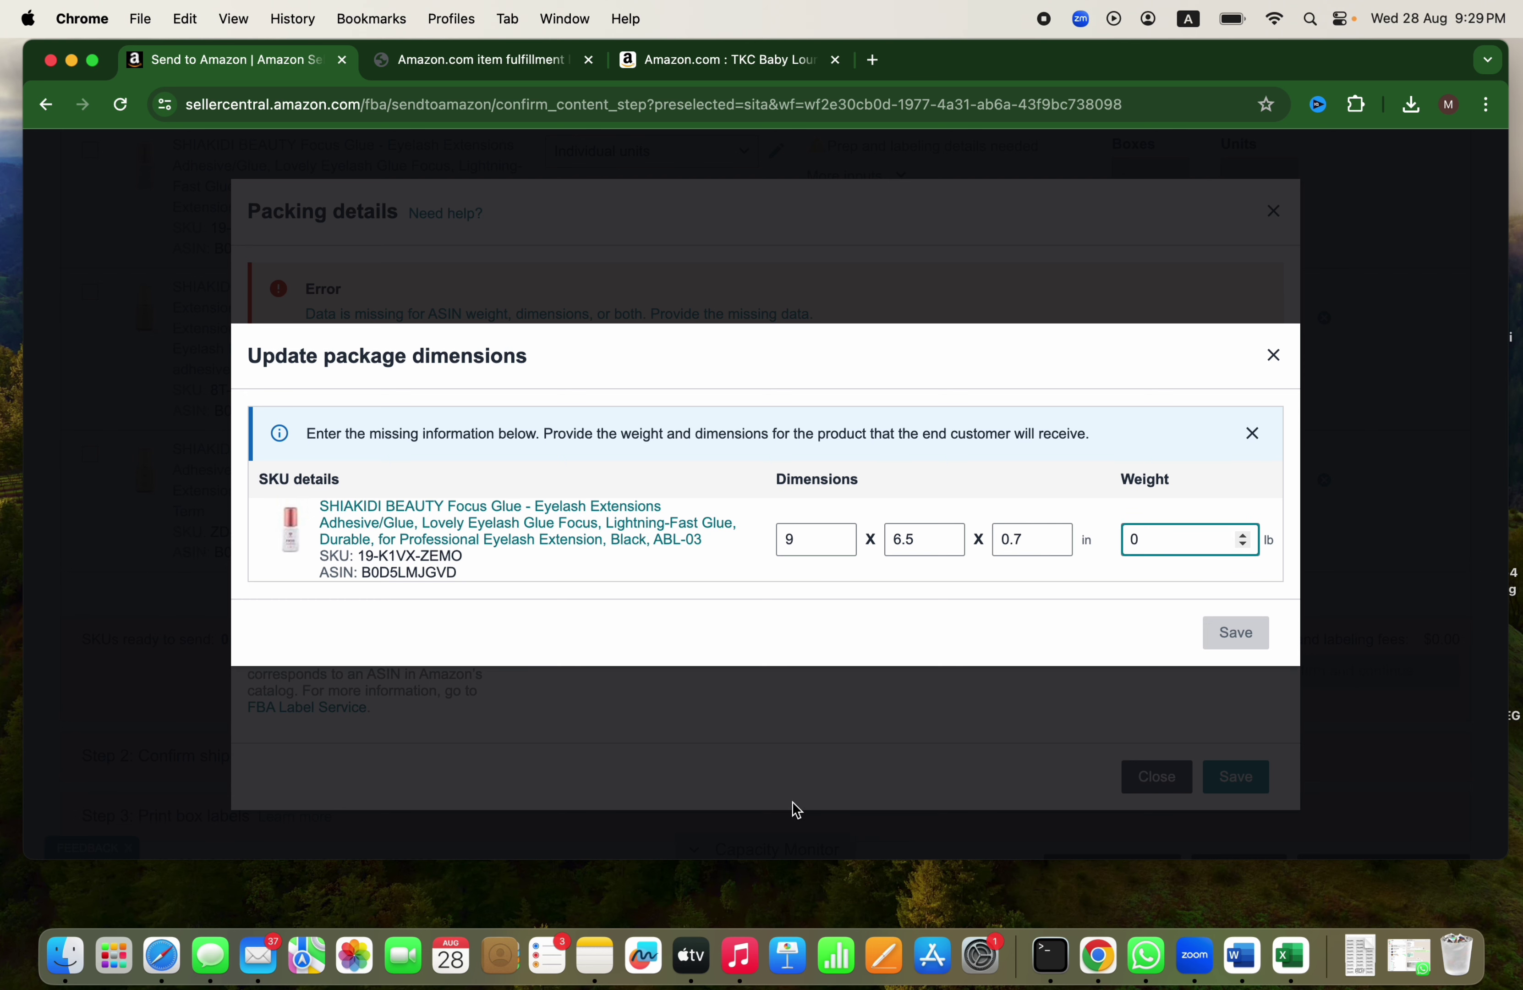
click(587, 974)
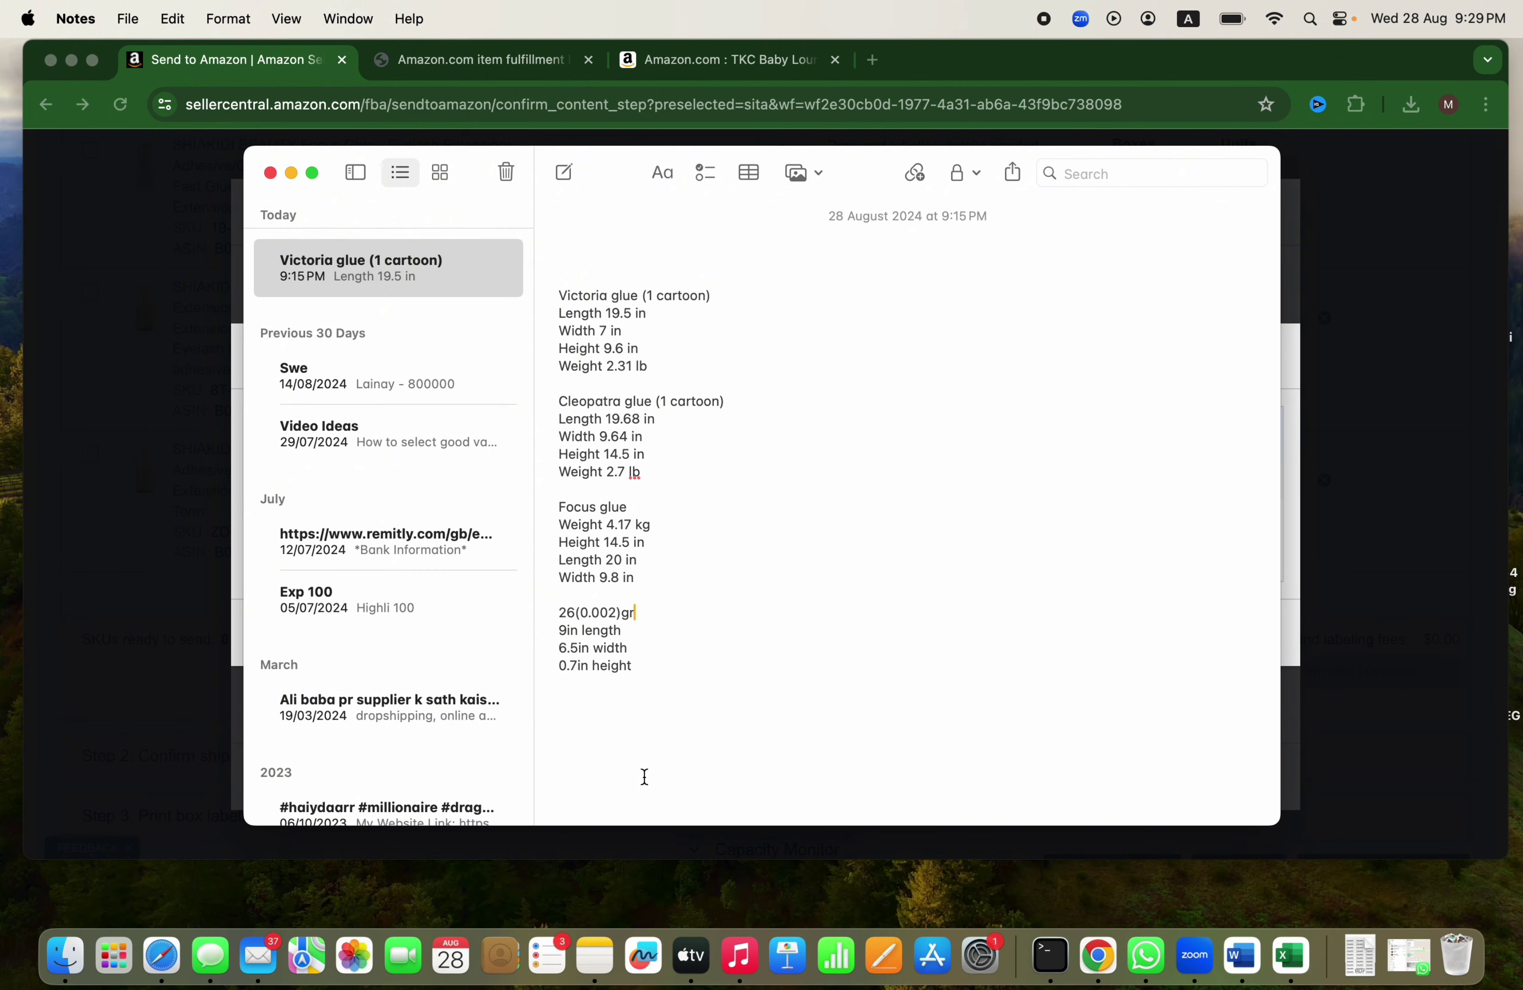
click(674, 859)
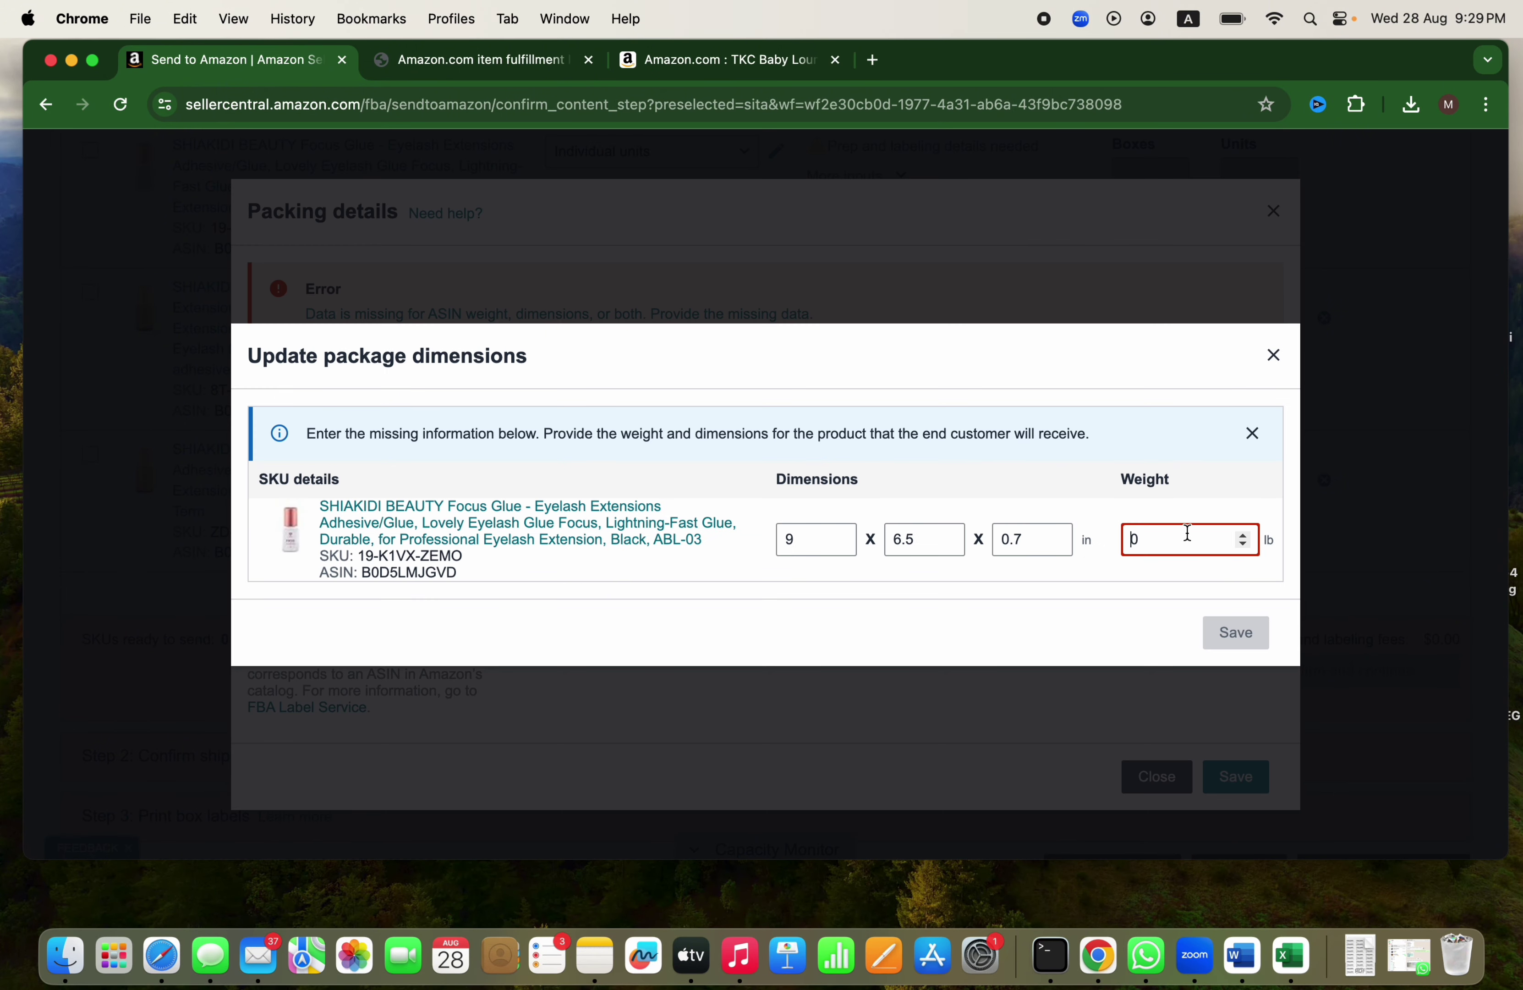
key(BackSpace)
text(0.00)
key(BackSpace)
text(3)
click(1152, 594)
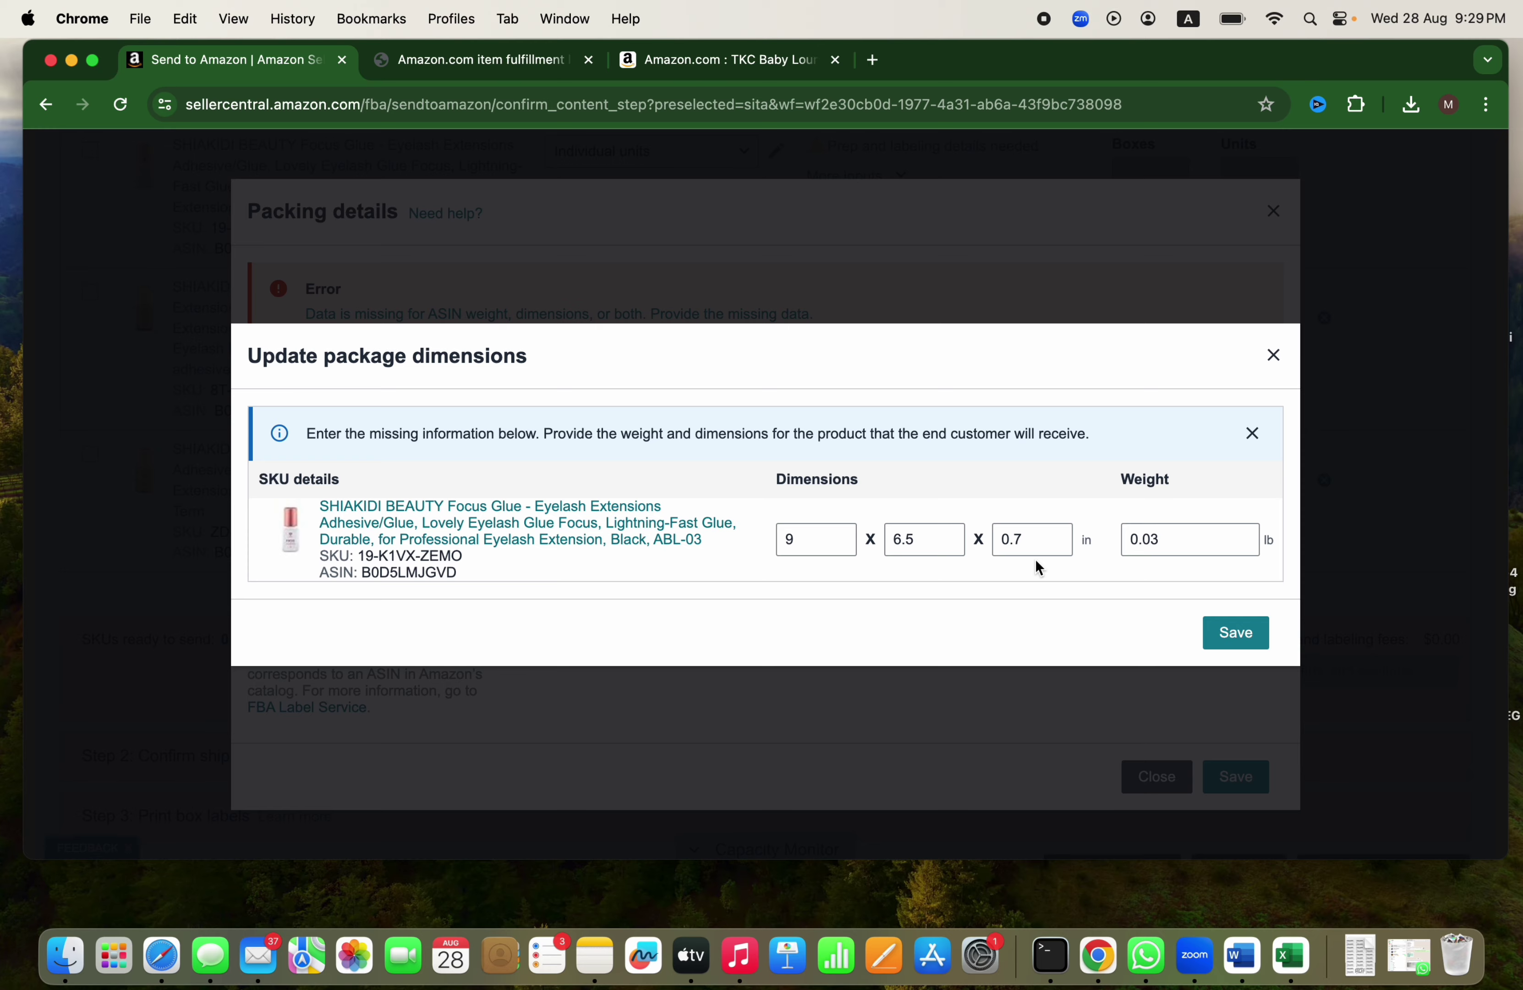
Step: Search Google for "cm to inches" in a new browser tab and convert 20 cm to inches
click(873, 59)
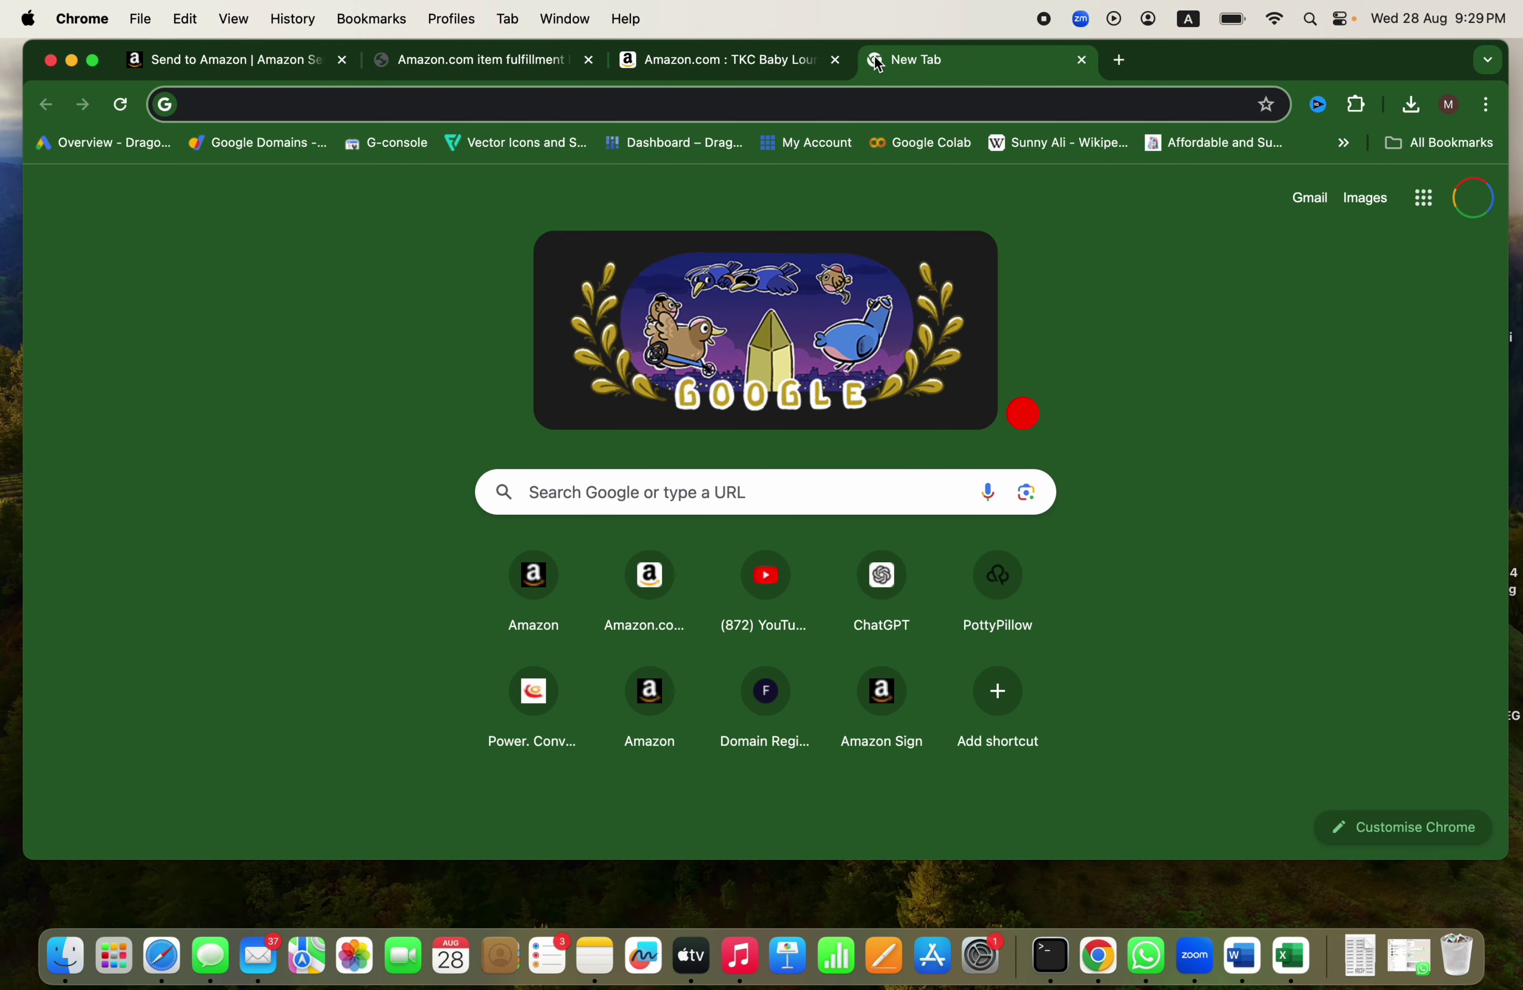
text(cm to )
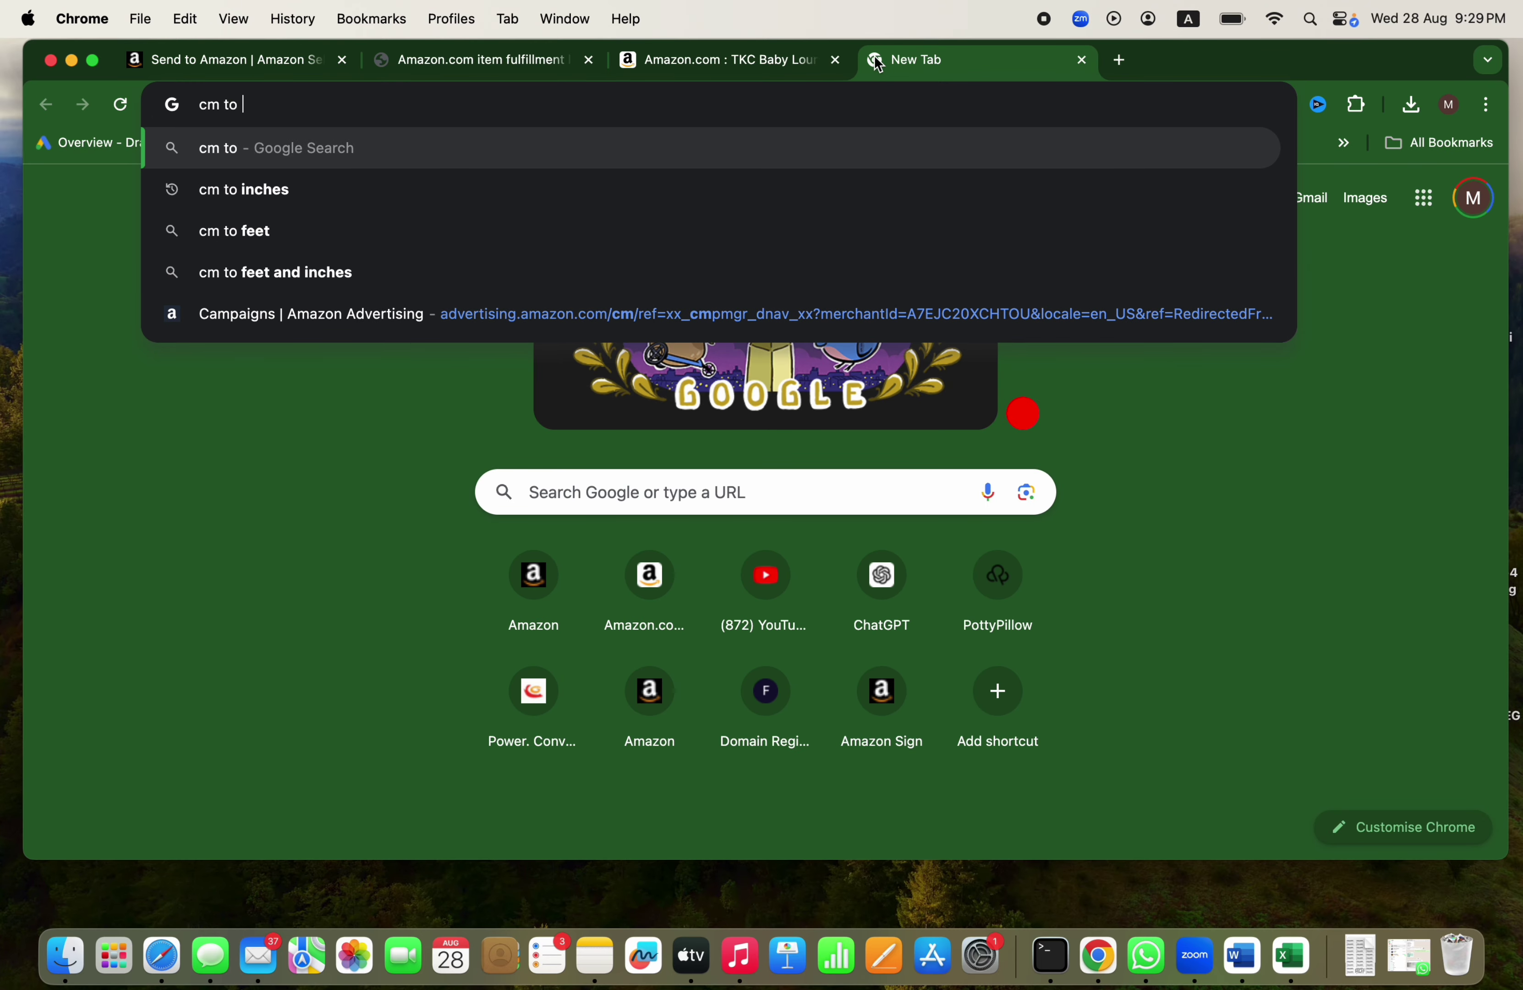
text(inches)
key(Return)
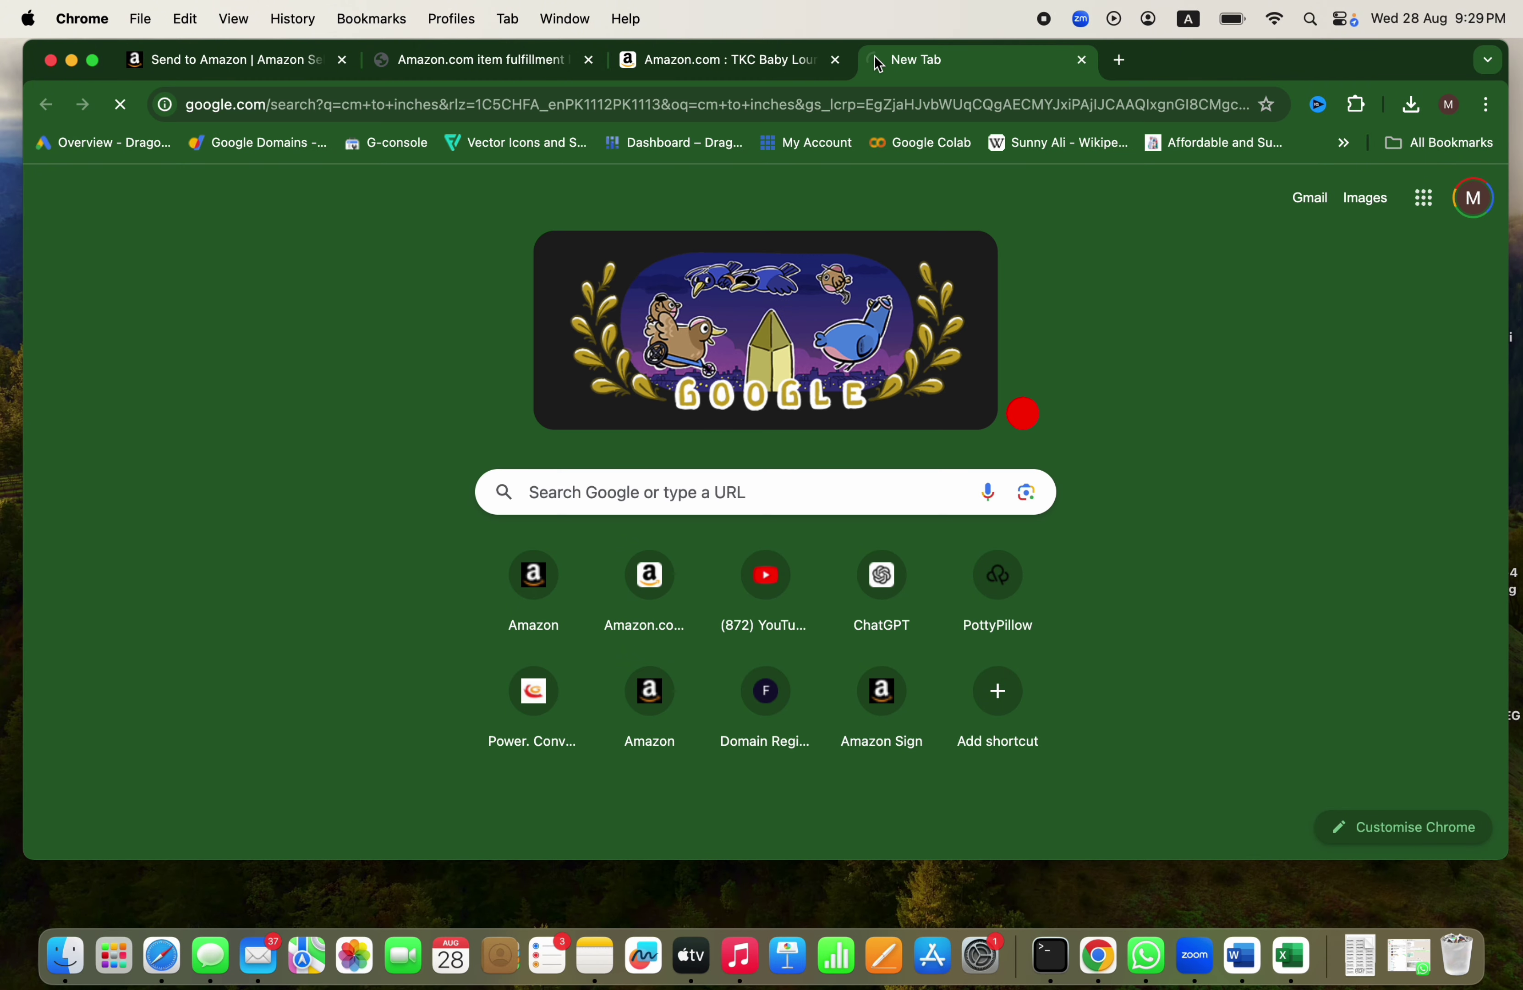
click(358, 405)
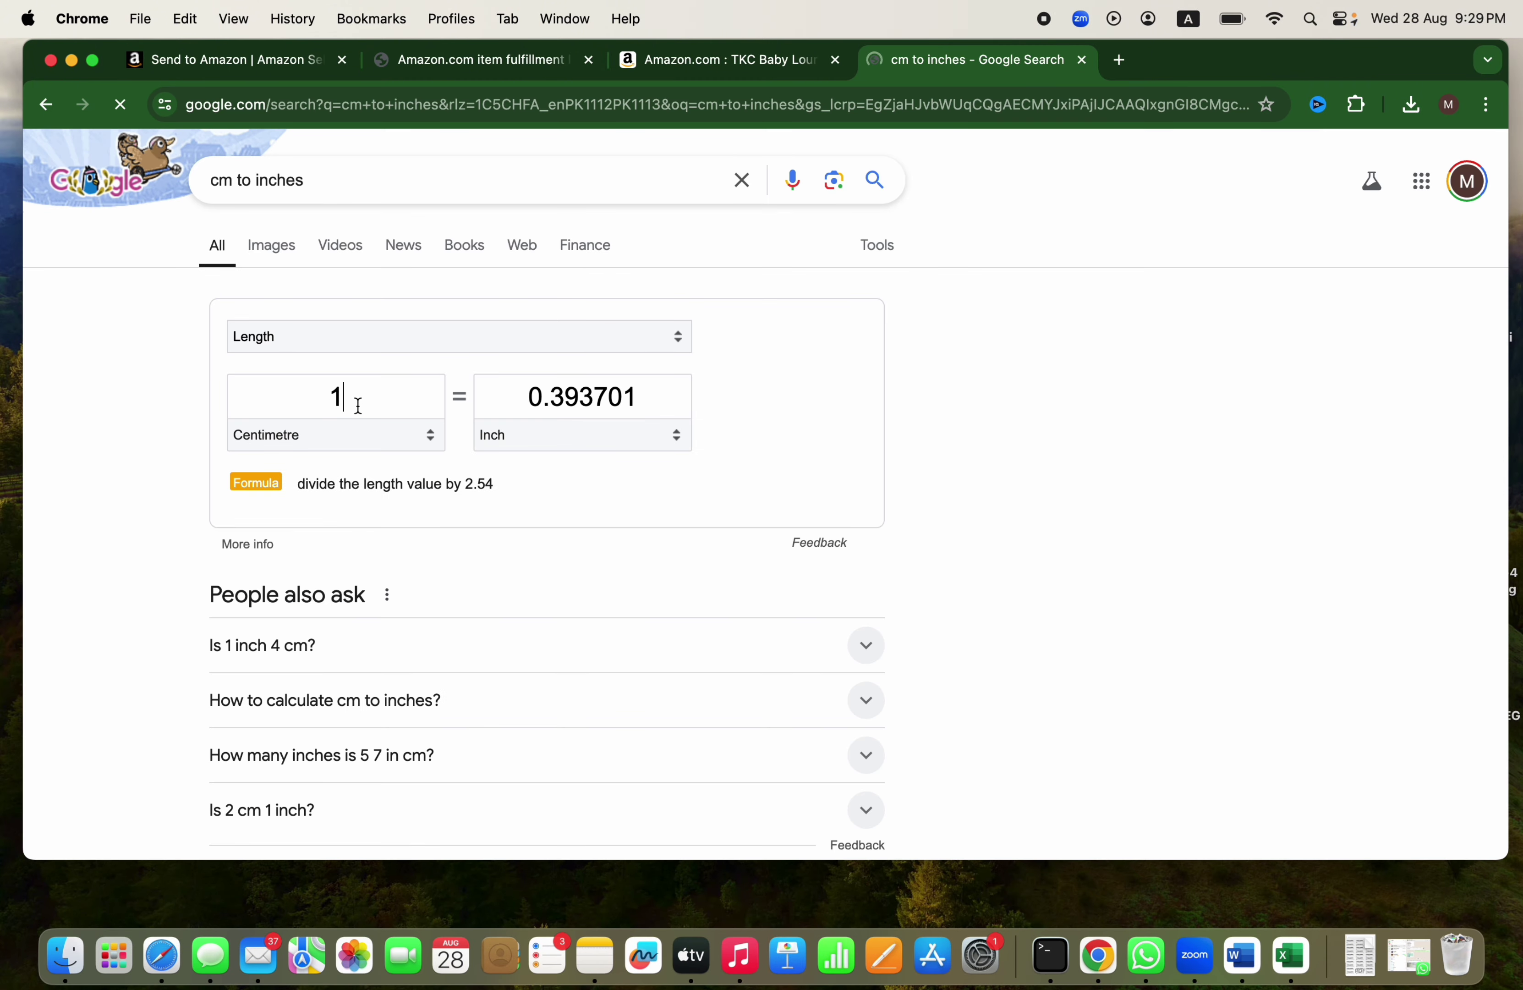
key(BackSpace)
text(20)
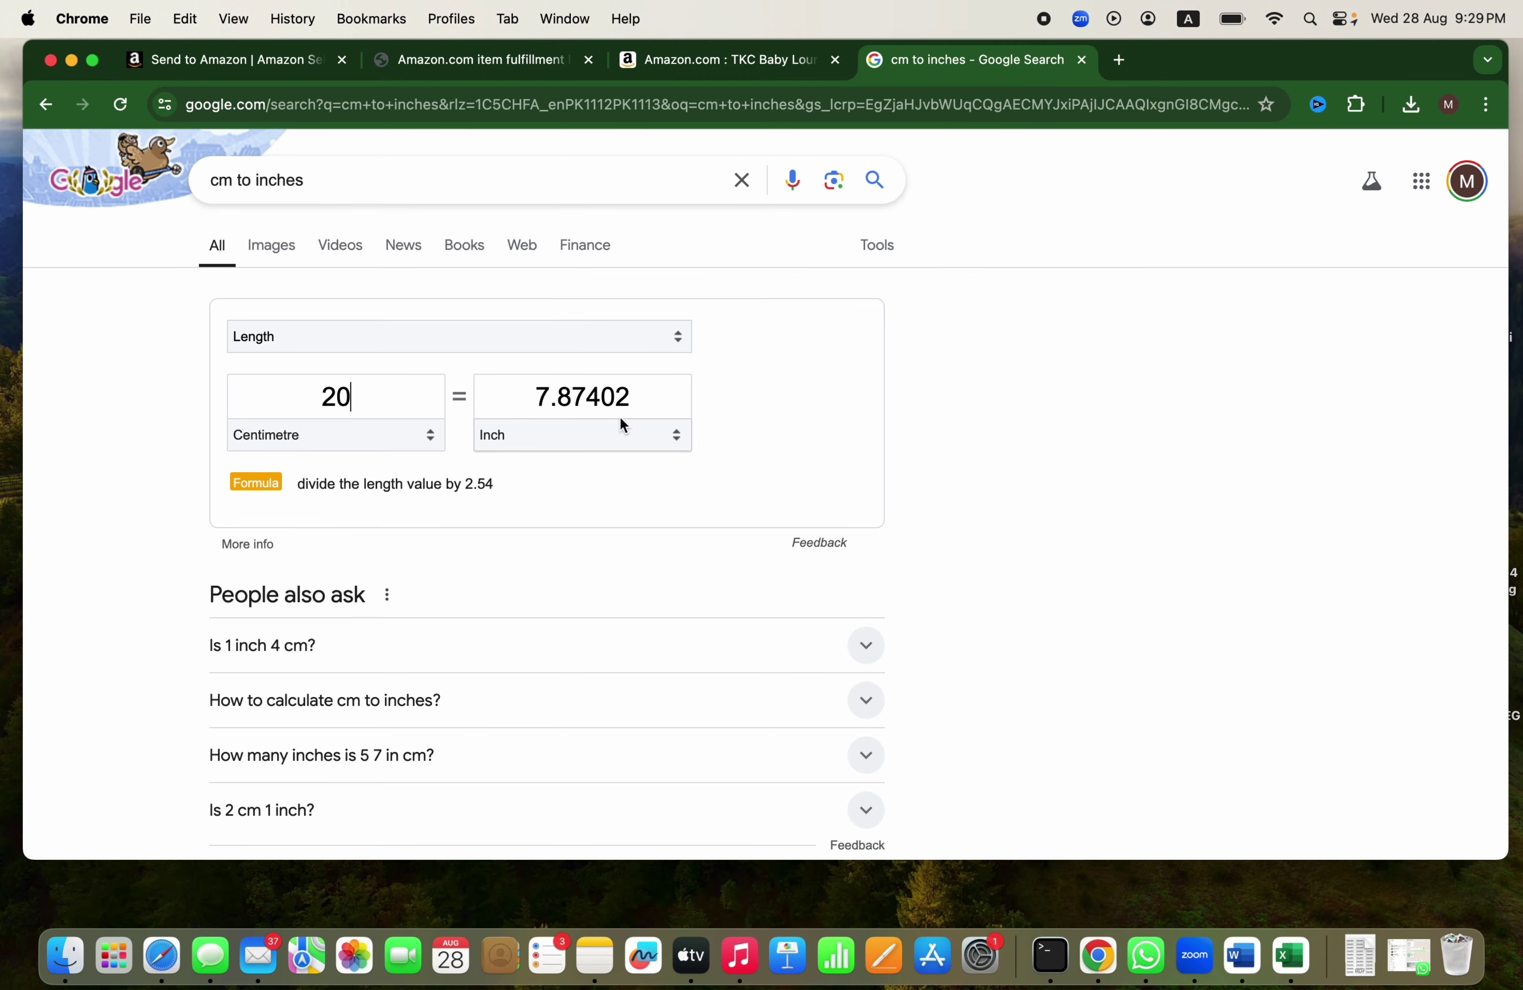
Step: Return to the Send to Amazon page and save the Focus Glue's package dimensions and packing details
click(230, 64)
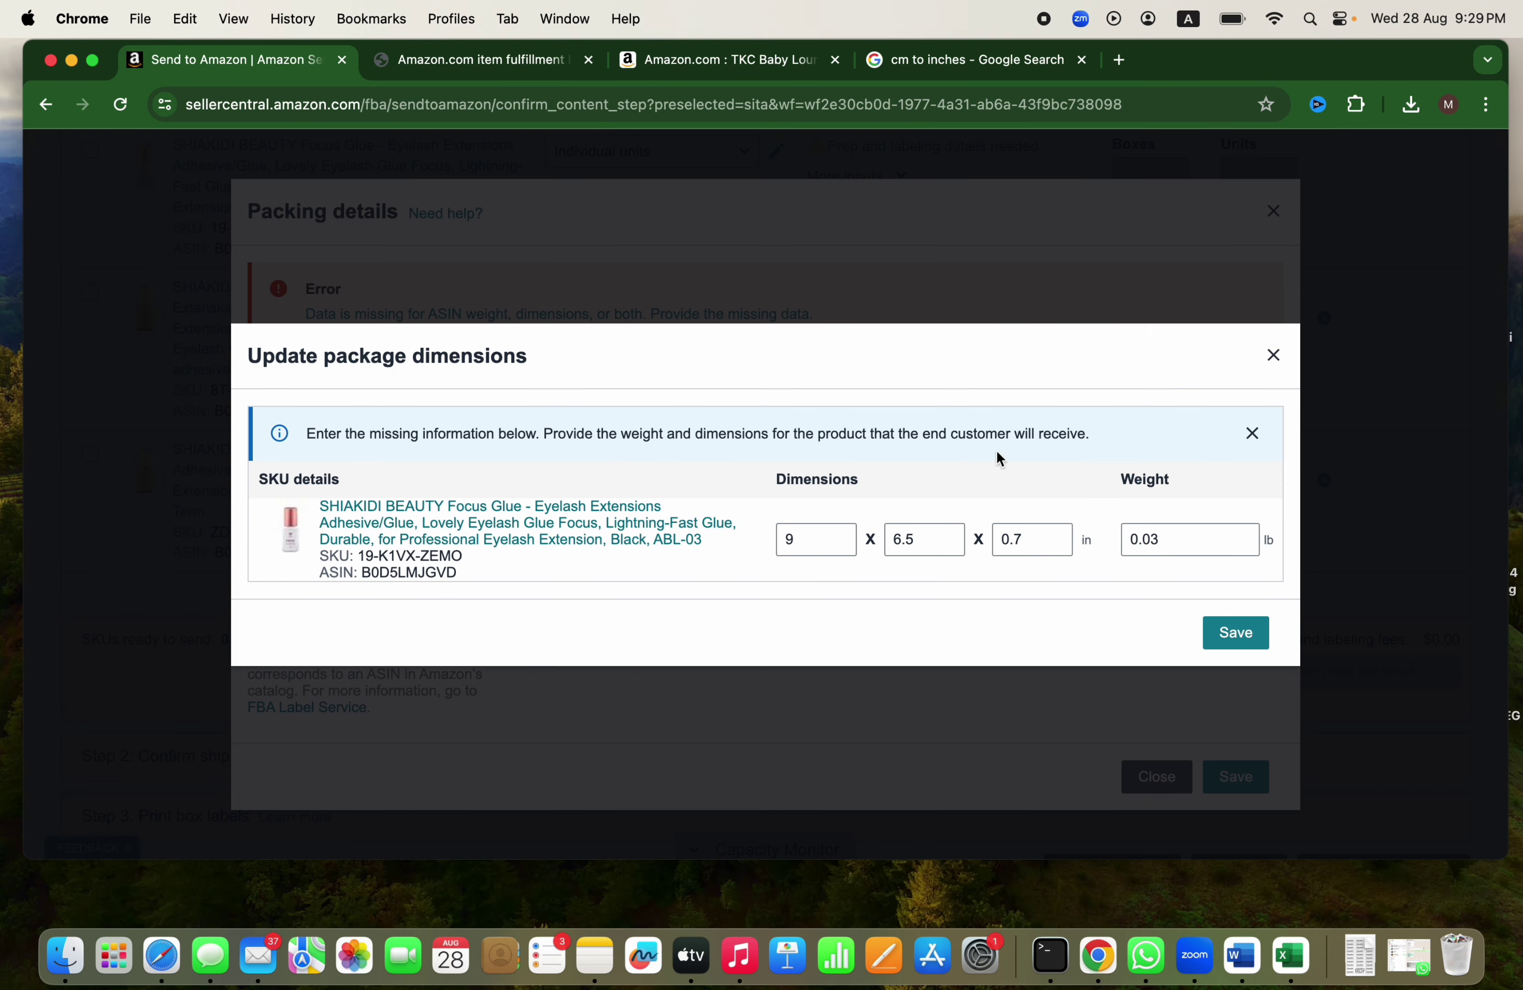
click(1234, 639)
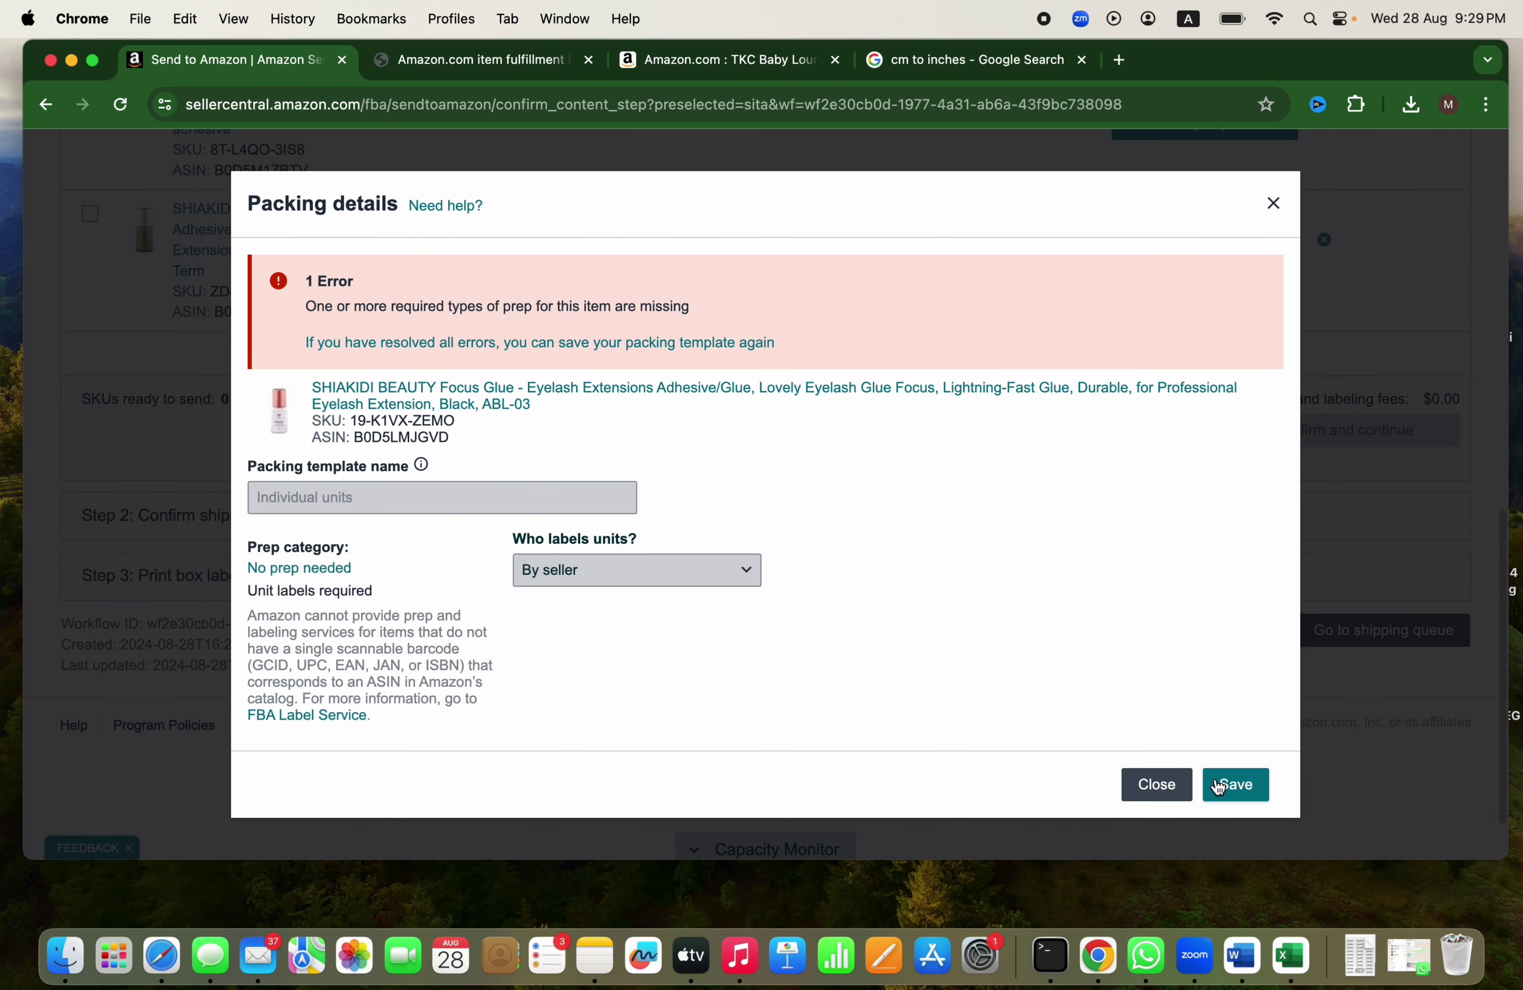
click(1214, 779)
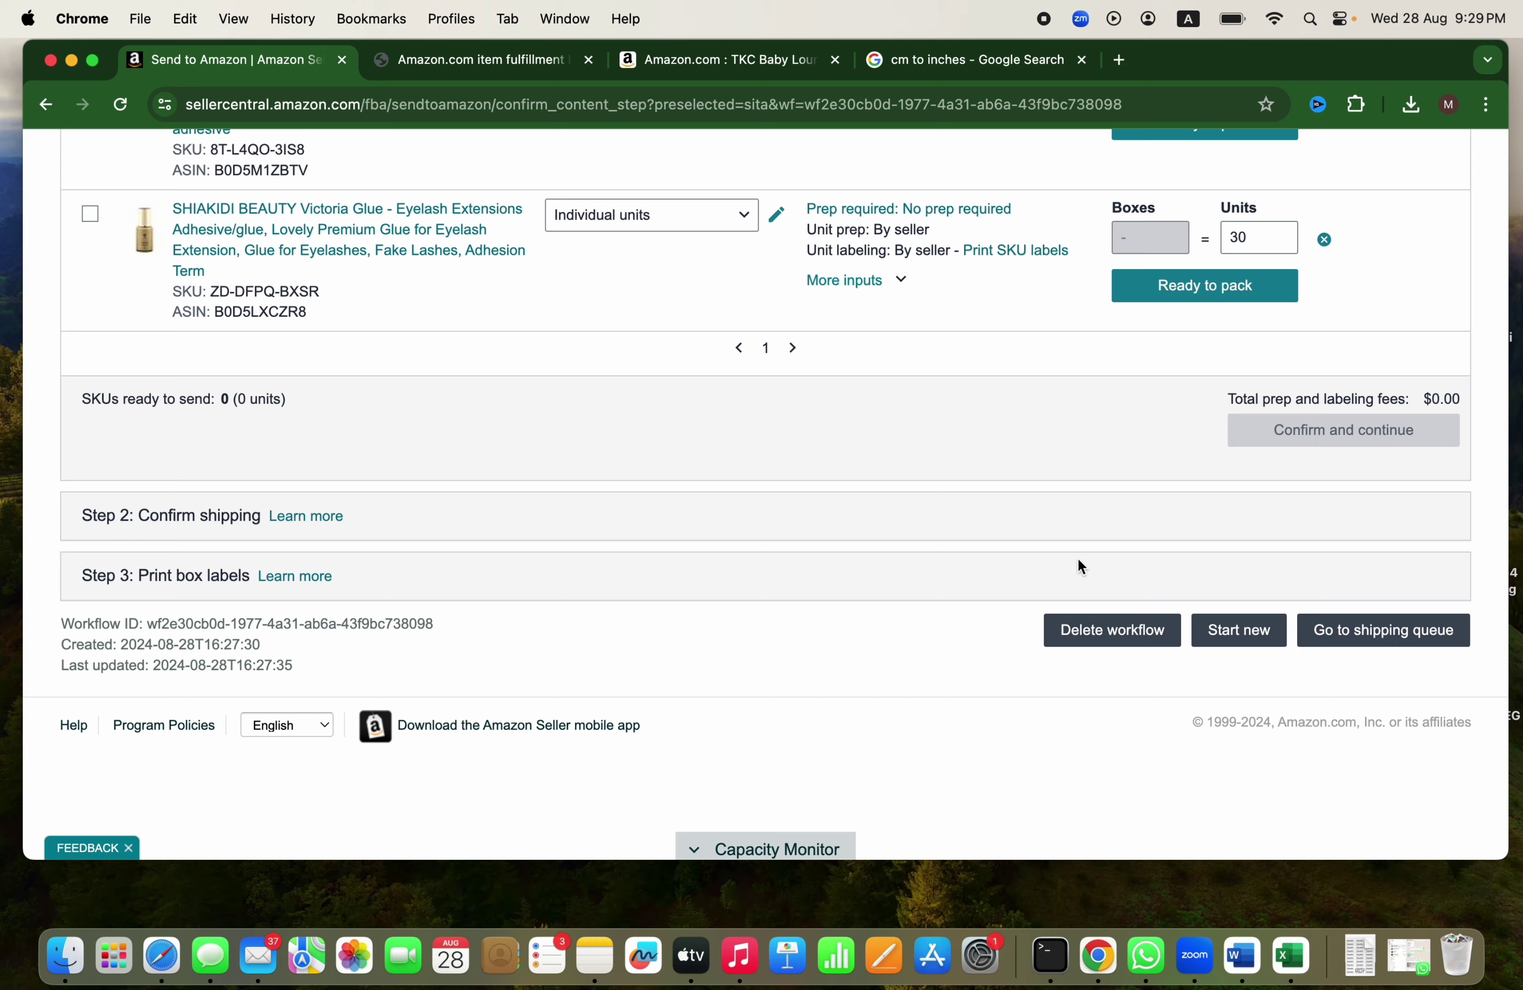
Step: Set the Focus Glue's quantity to 60 units and mark the Focus, Cleopatra and Victoria glues as ready to pack
scroll(1078, 567, up, 10)
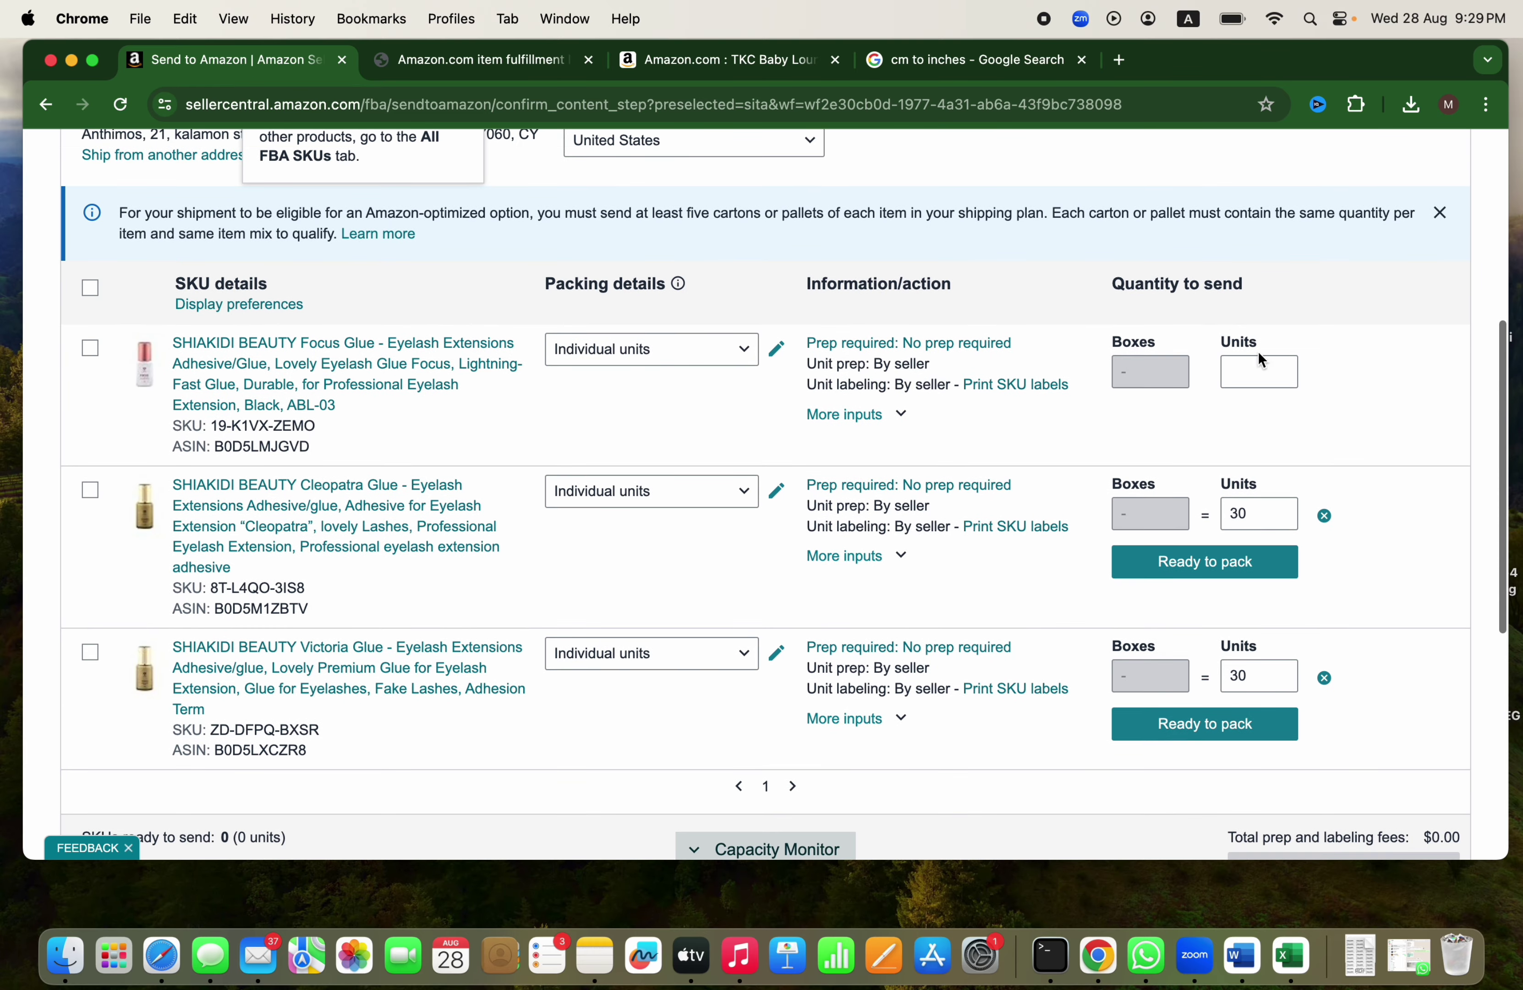
click(1247, 361)
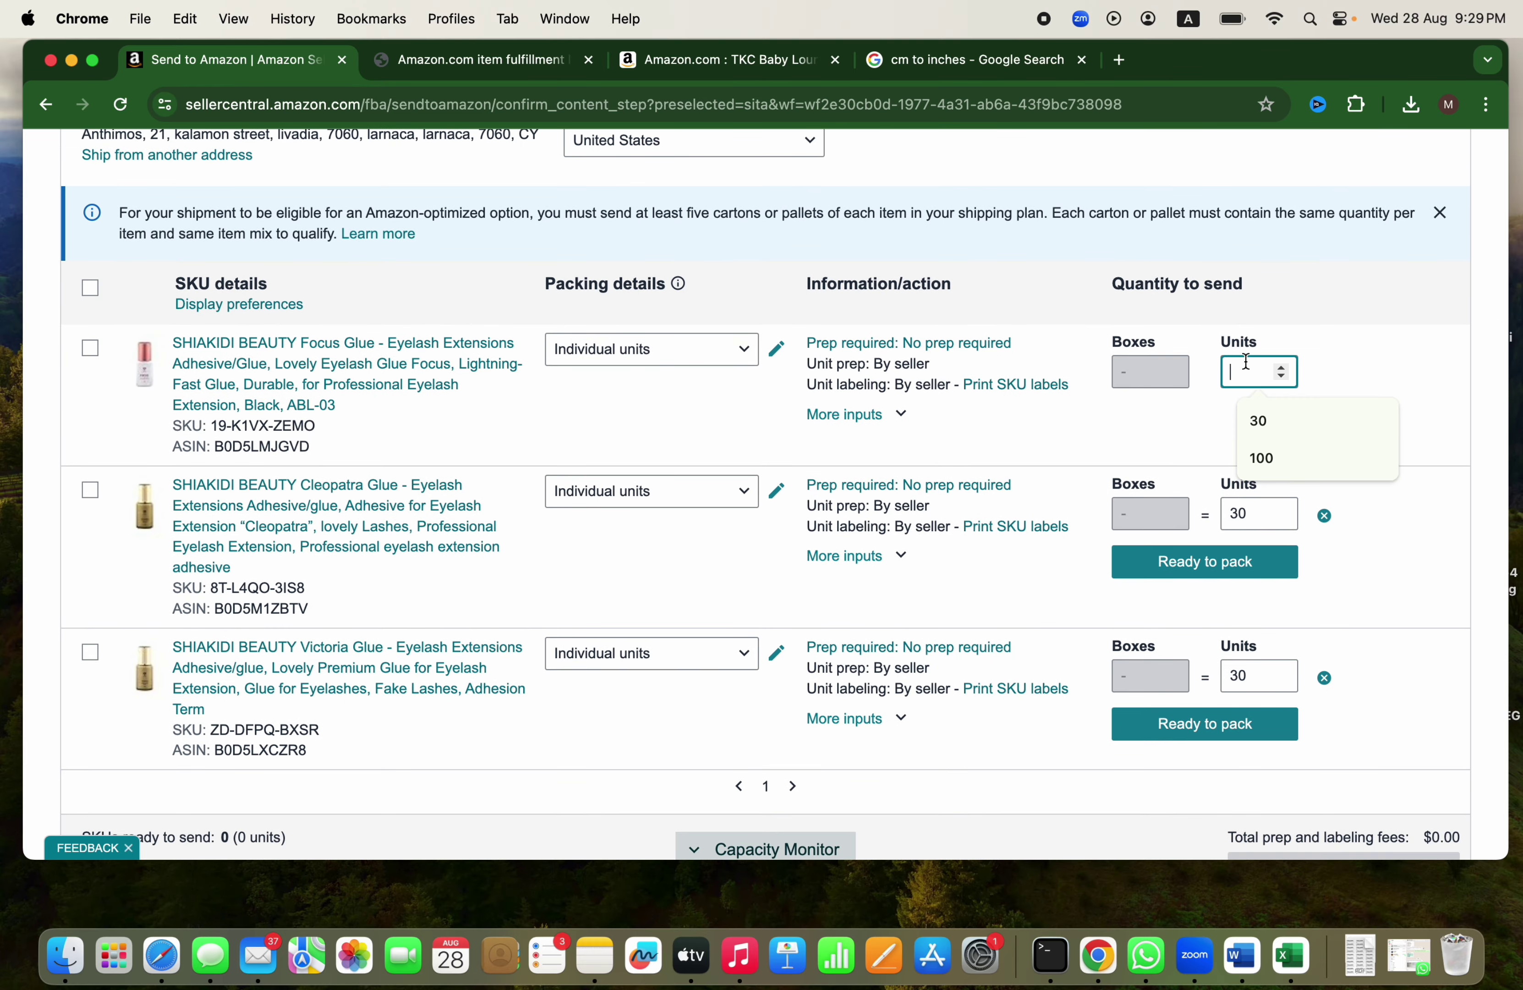
text(60)
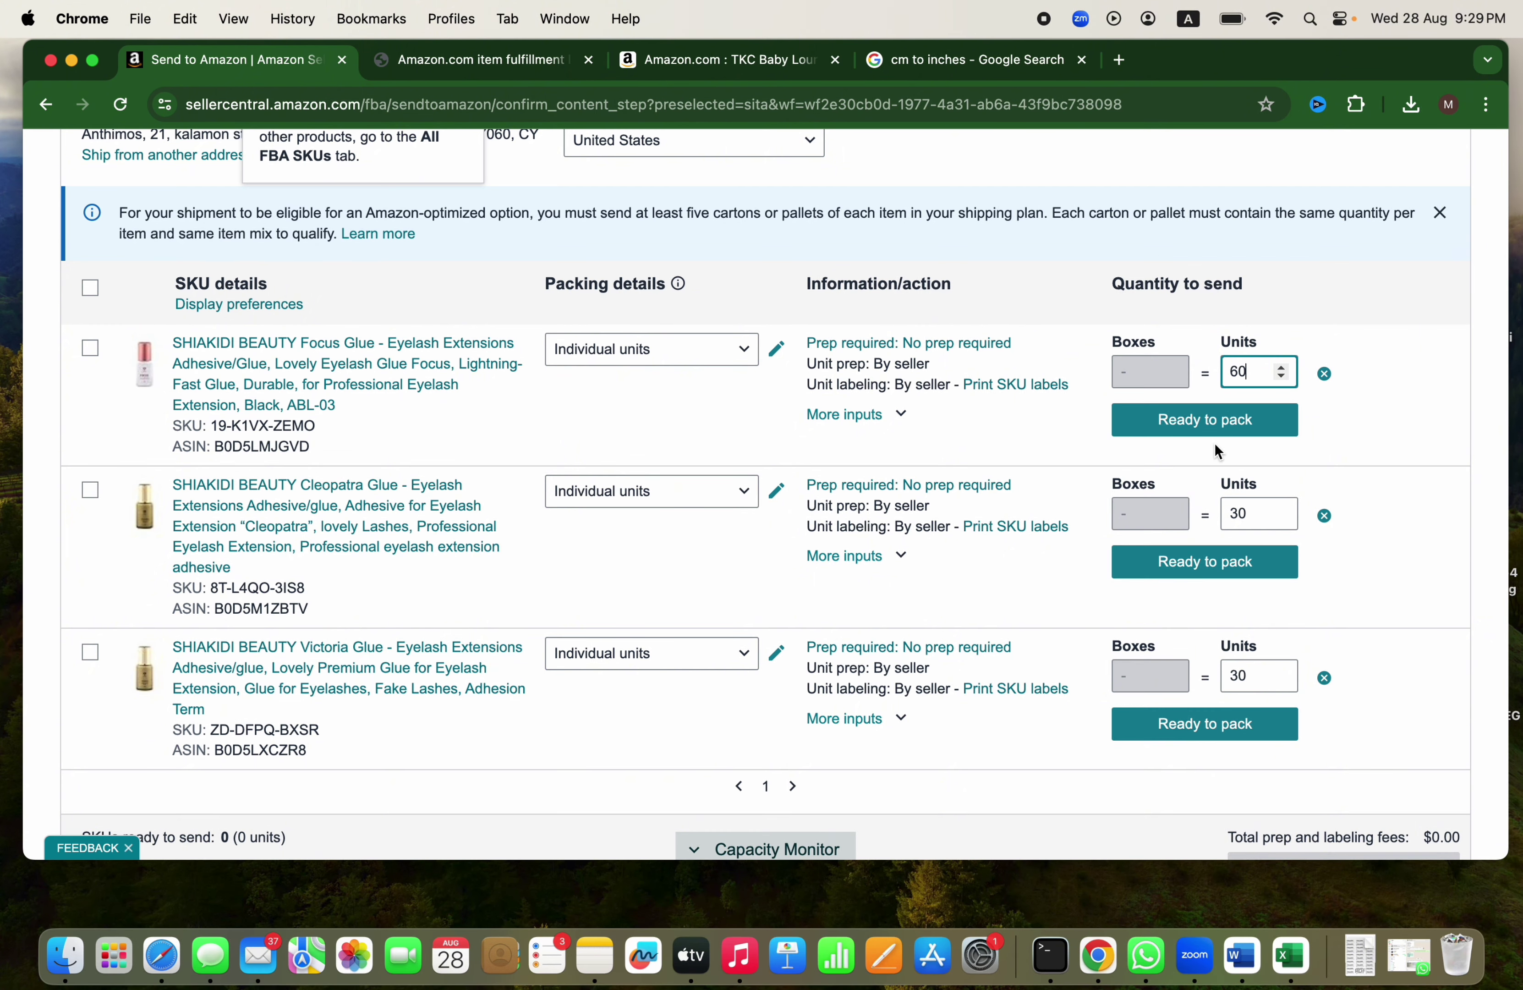
click(1193, 421)
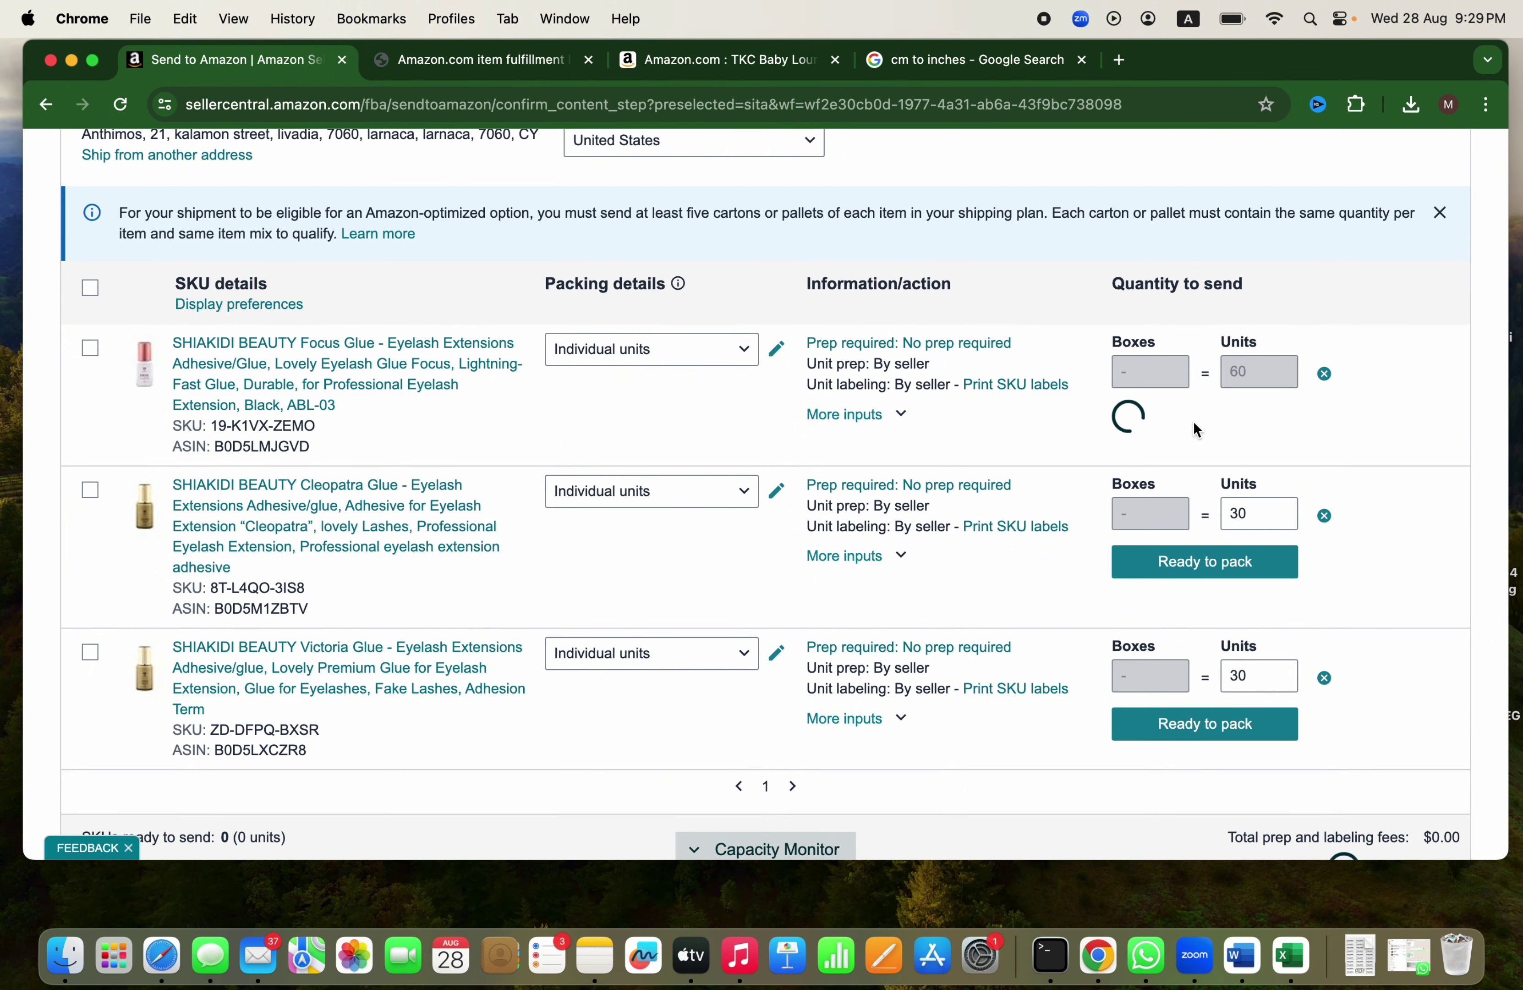
click(1177, 573)
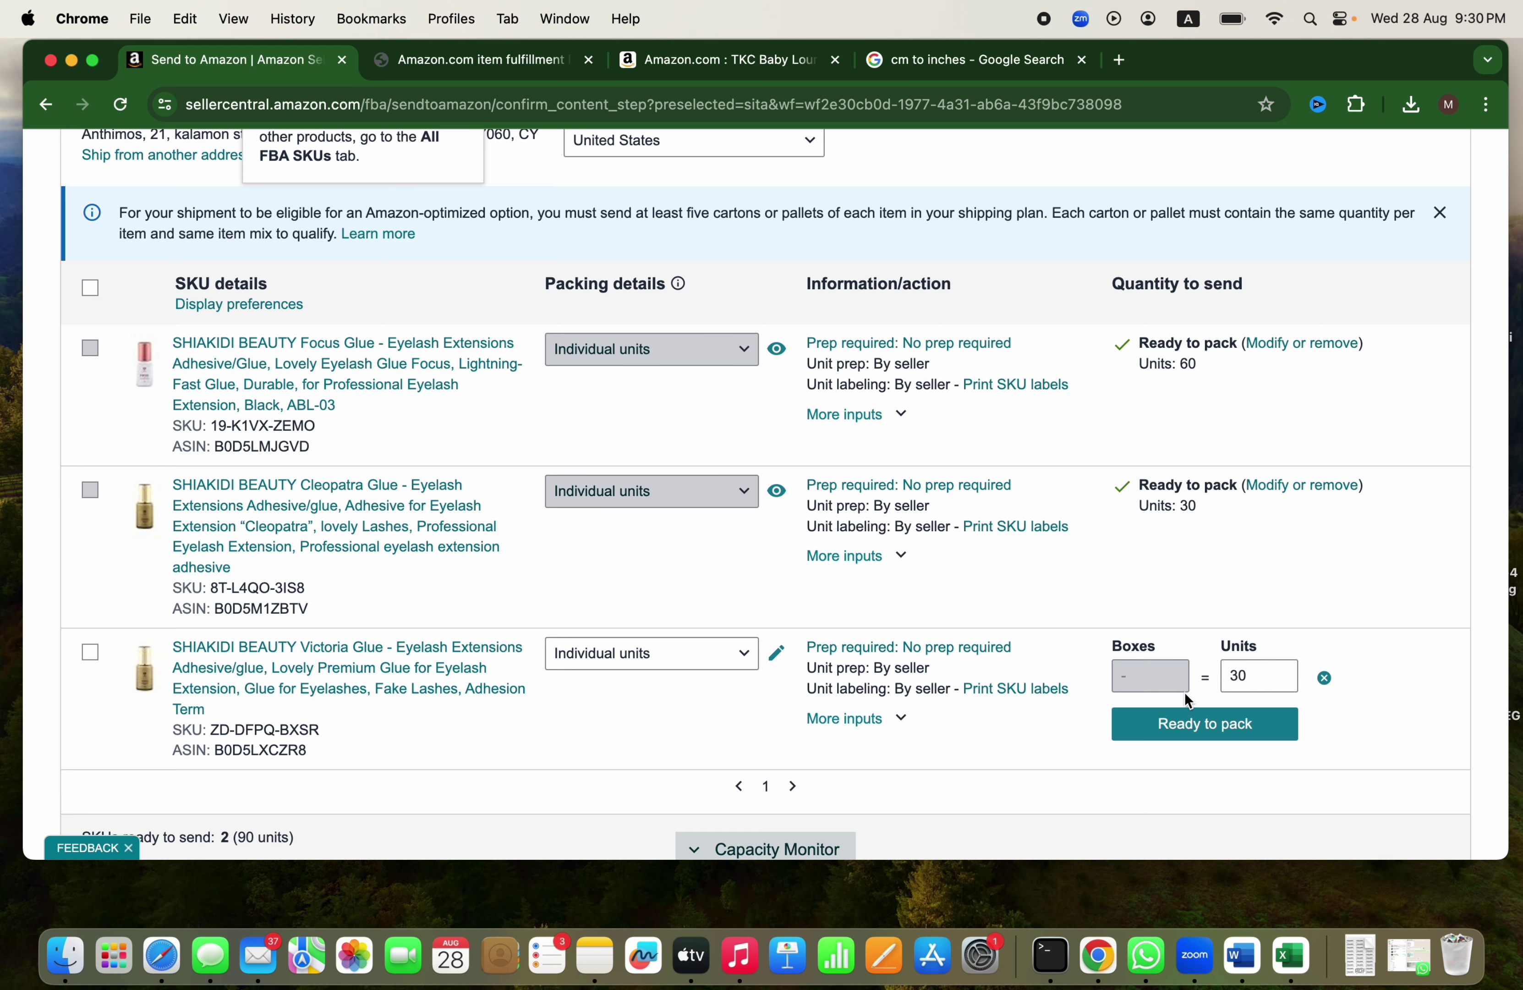
click(1168, 726)
Step: Proceed to packing individual units and confirm that multiple boxes will be needed for pack group 1
scroll(1167, 720, down, 5)
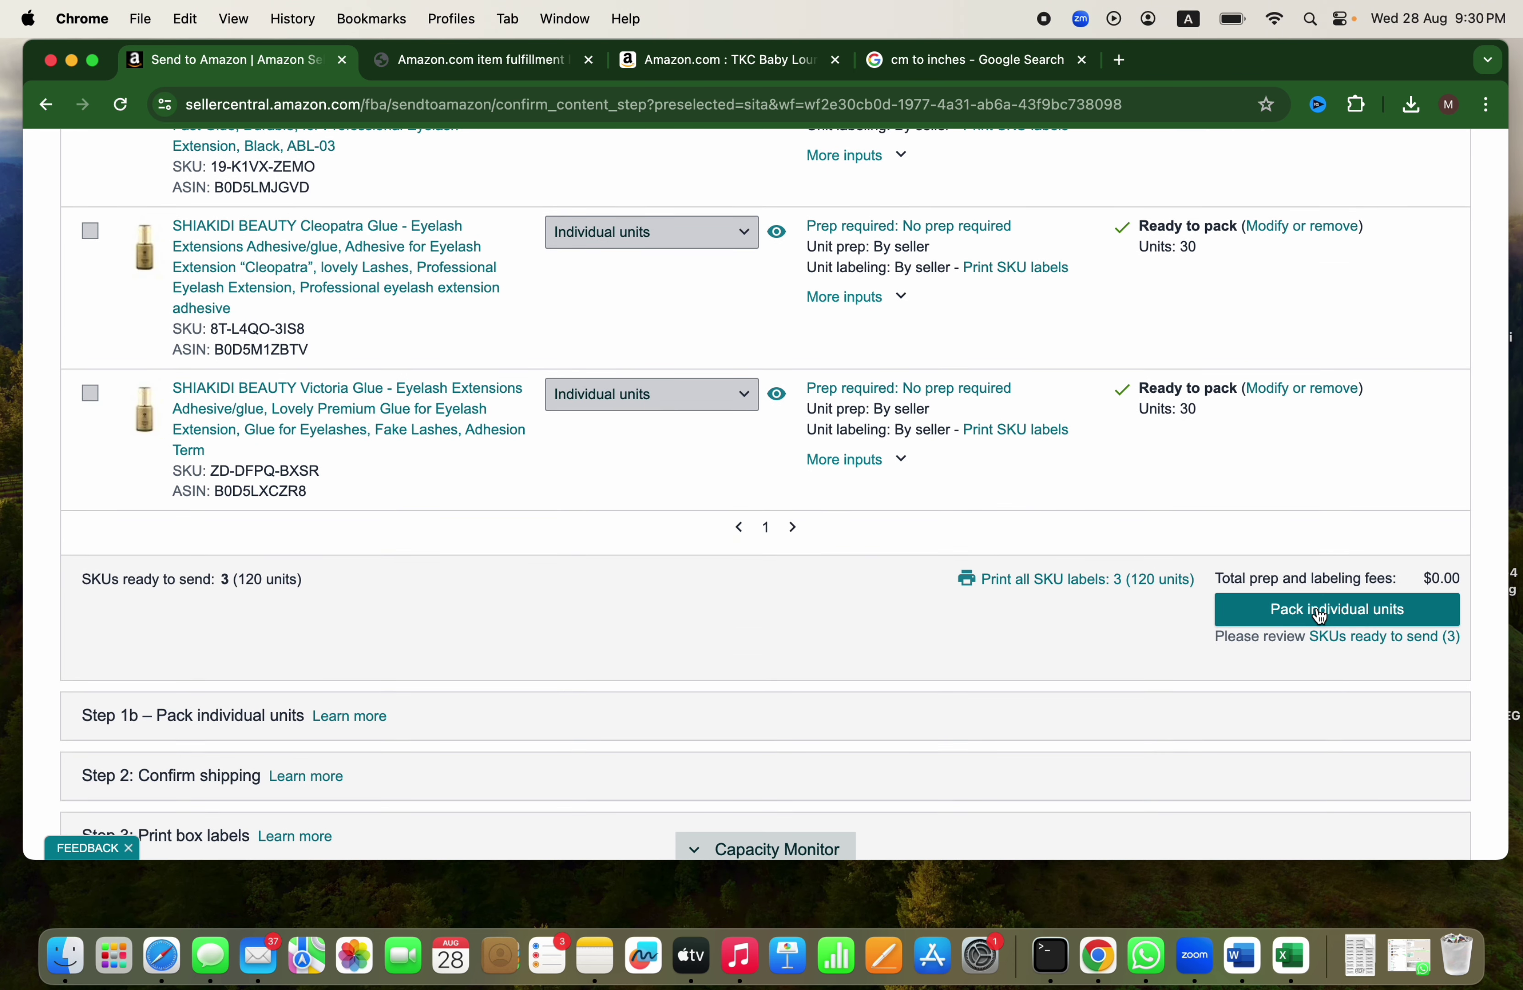
click(1322, 615)
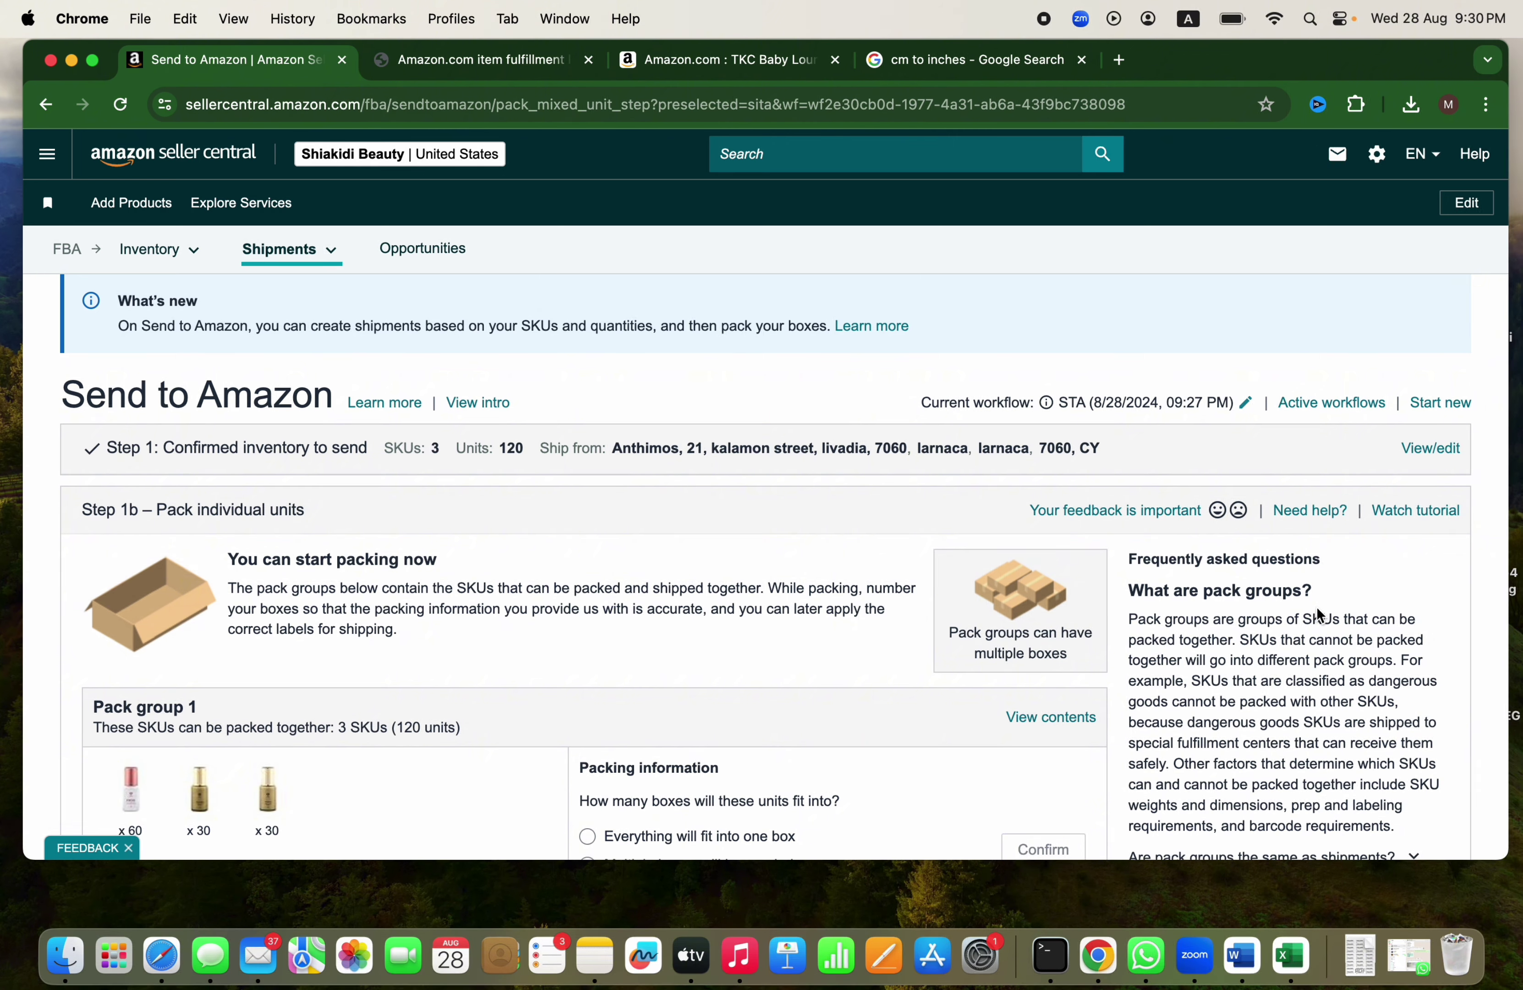
scroll(1317, 611, down, 5)
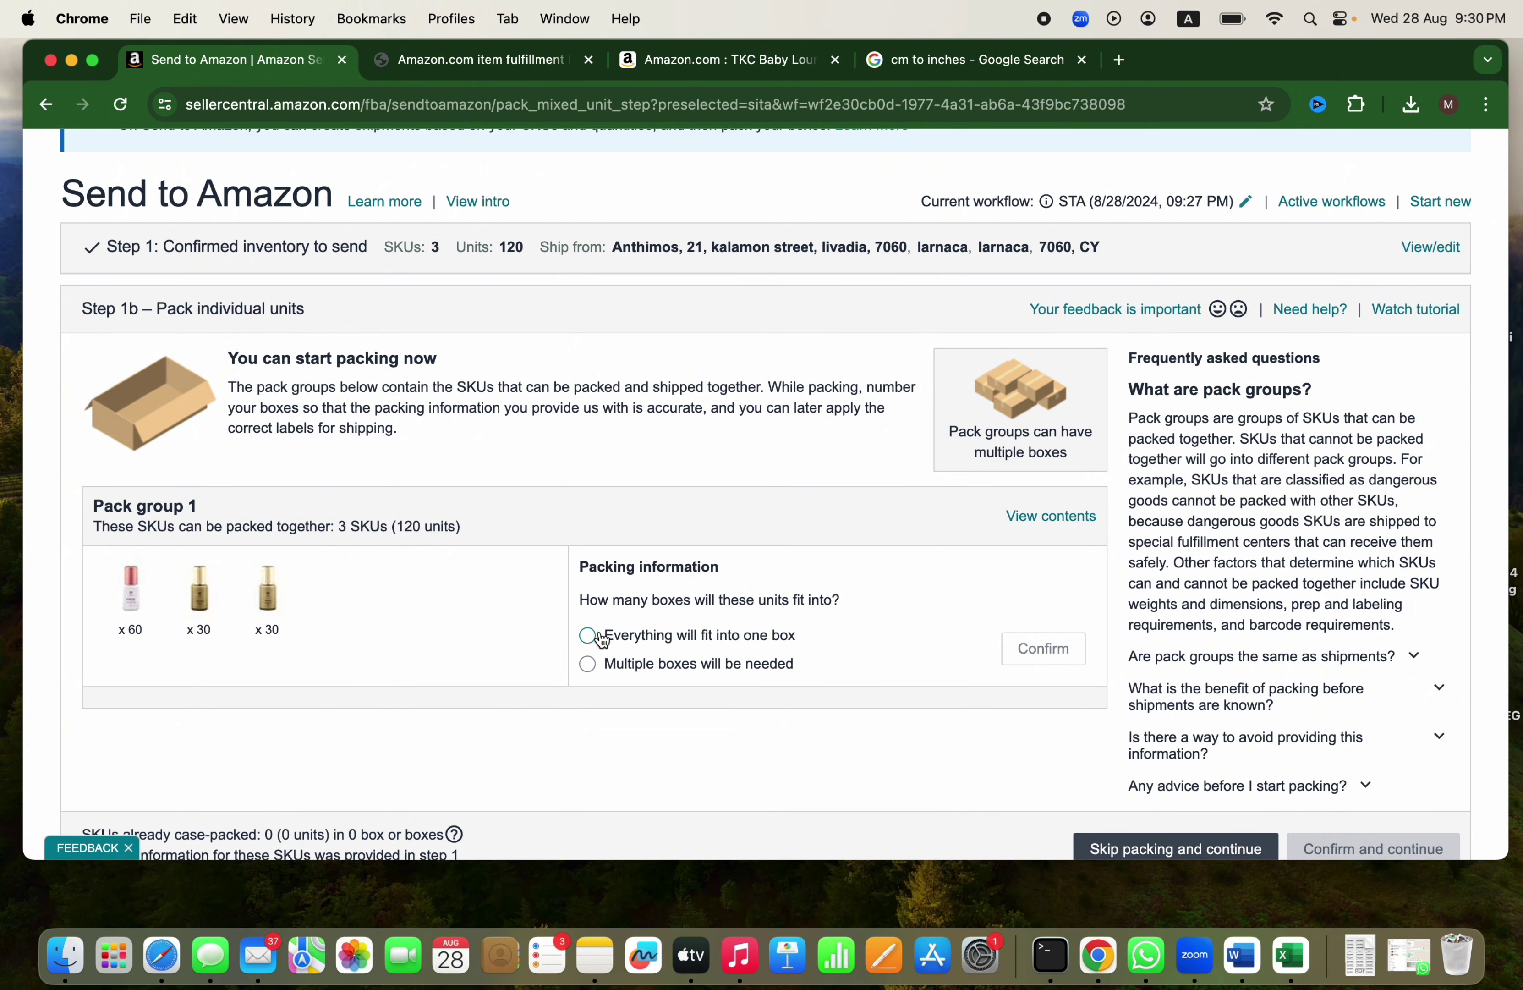
click(588, 664)
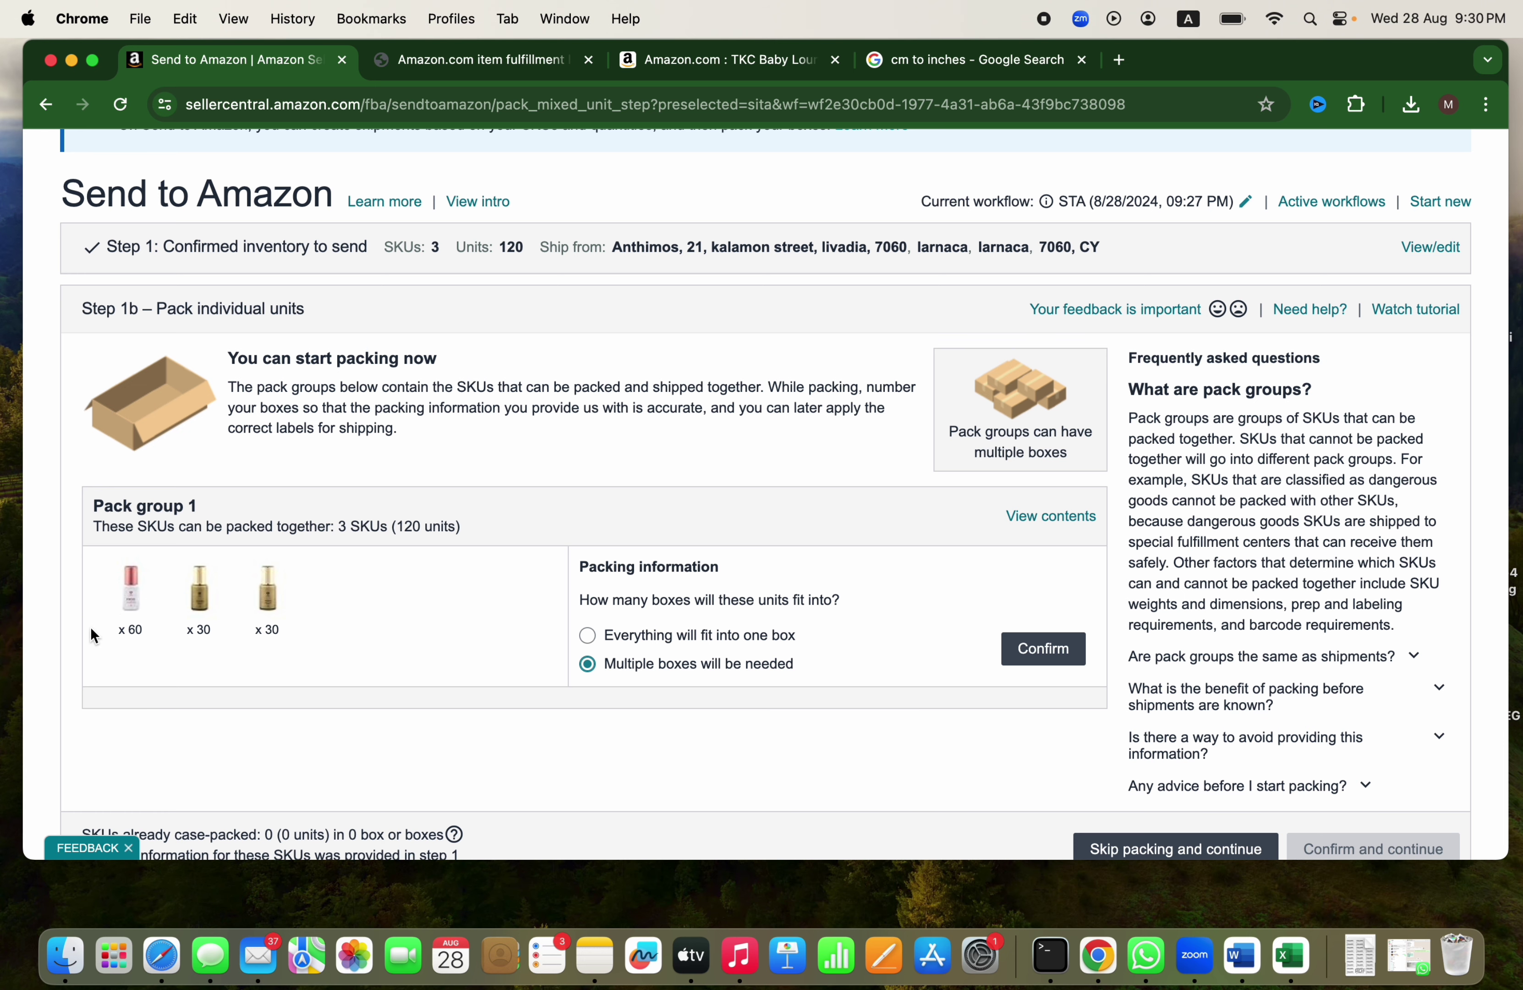
click(1039, 659)
Step: Set the number of boxes for pack group 1 to 3 and open its box content web form
scroll(851, 656, down, 5)
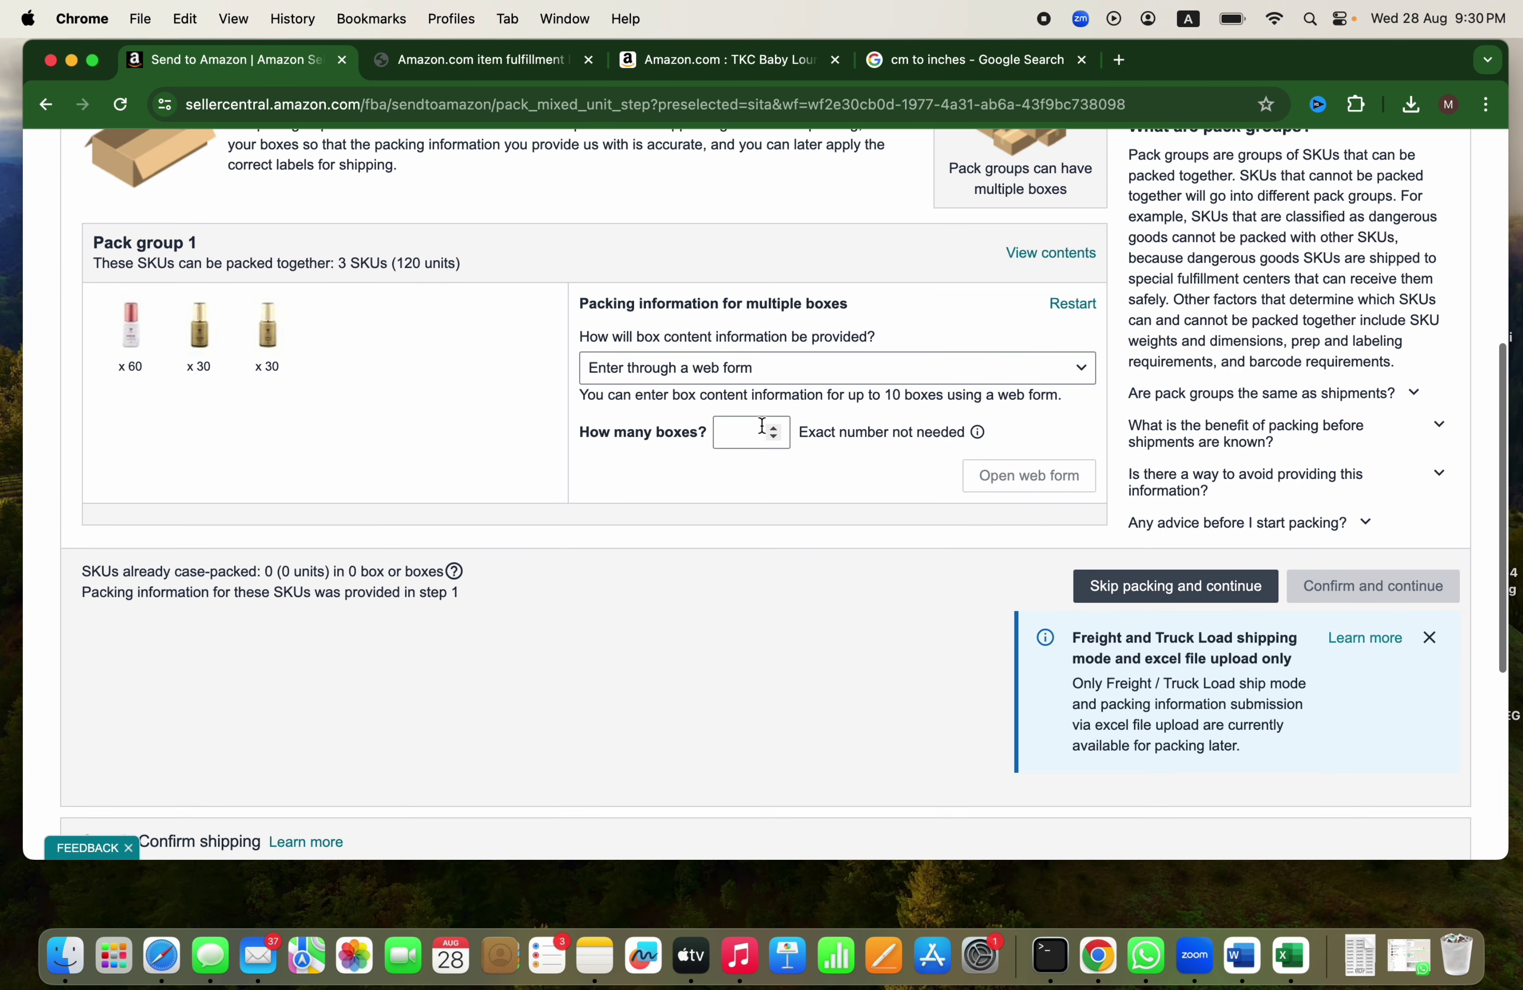
click(755, 431)
text(3)
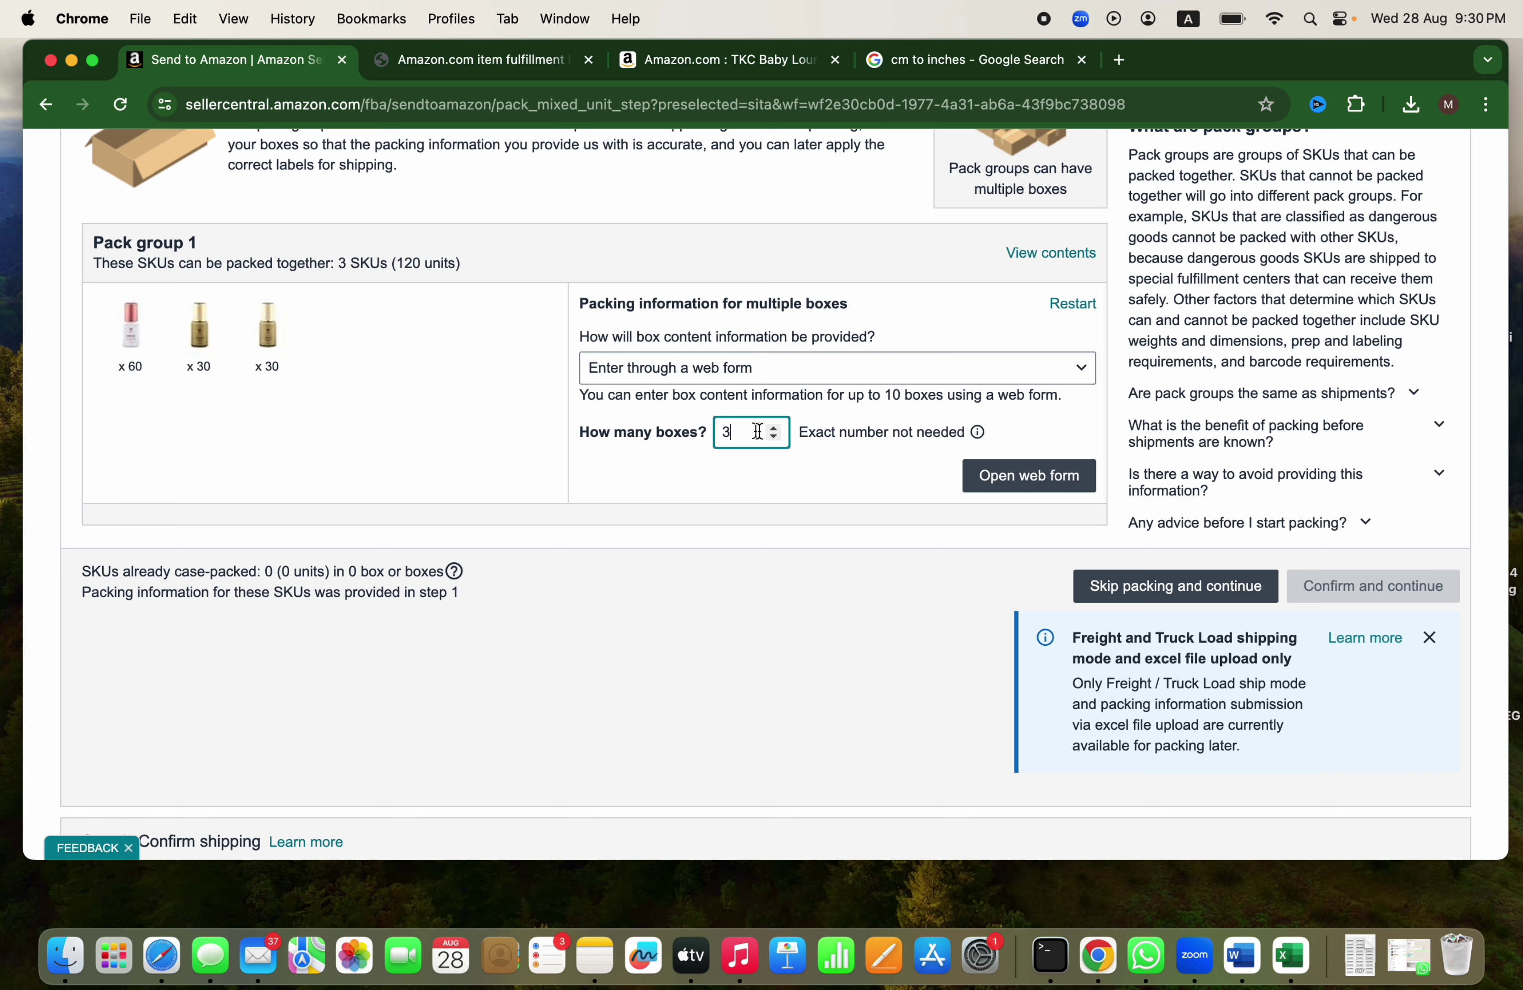
click(1047, 481)
Step: Assign 60 Focus Glue units to box 1, 30 Cleopatra Glue units to box 2 and 30 Victoria Glue units to box 3
scroll(860, 486, down, 3)
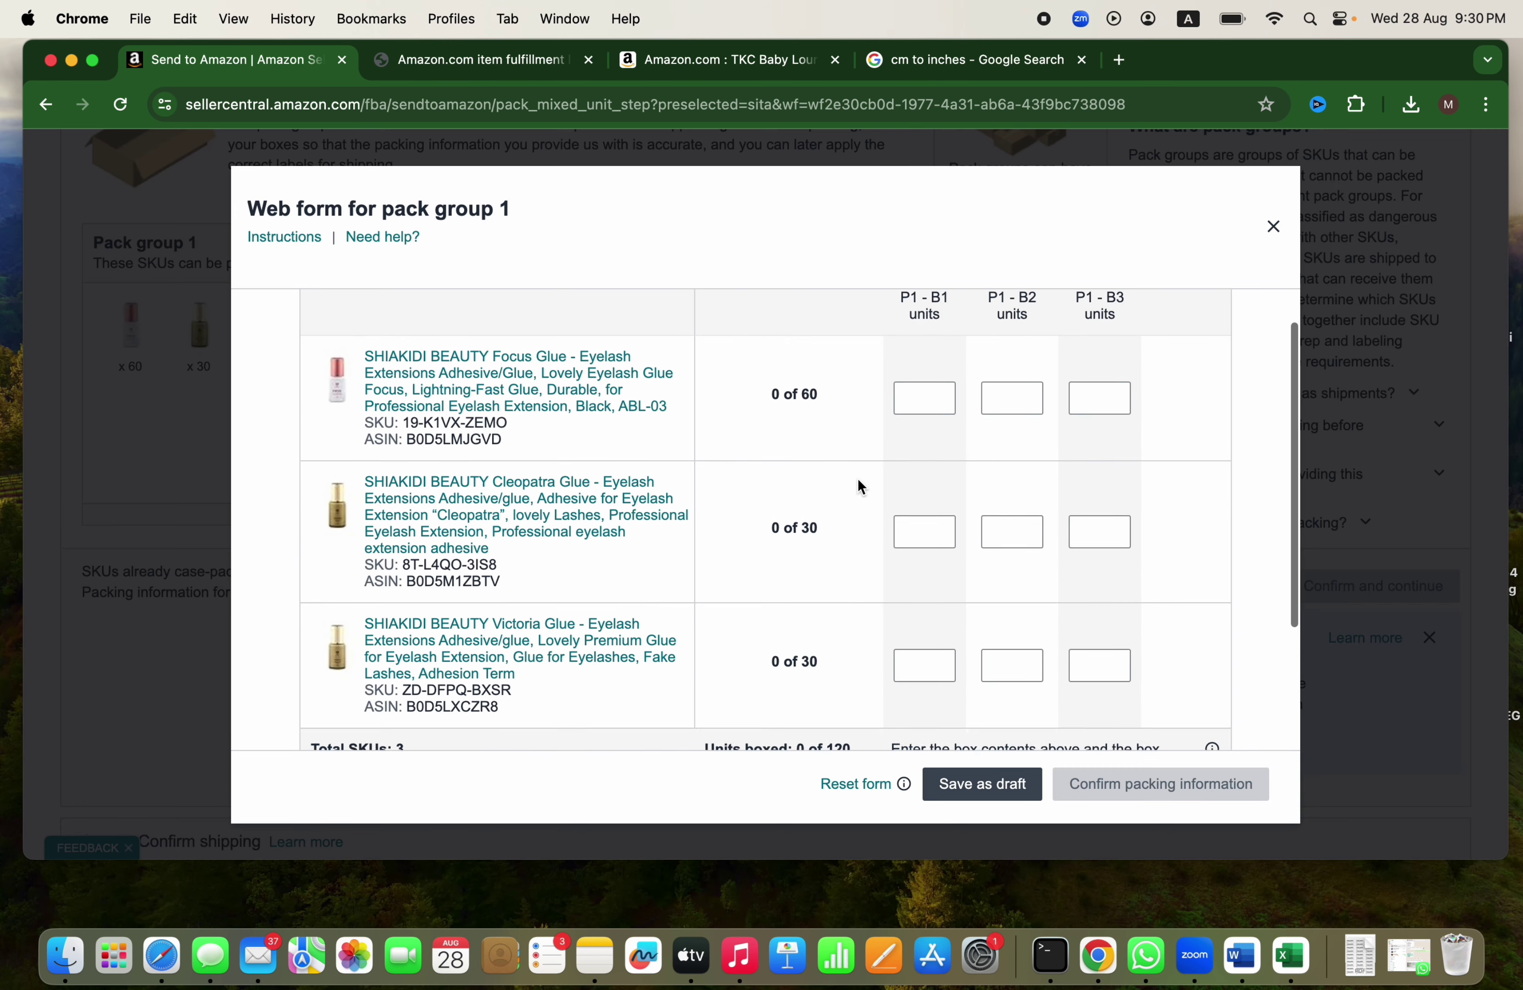
click(907, 344)
scroll(907, 347, up, 2)
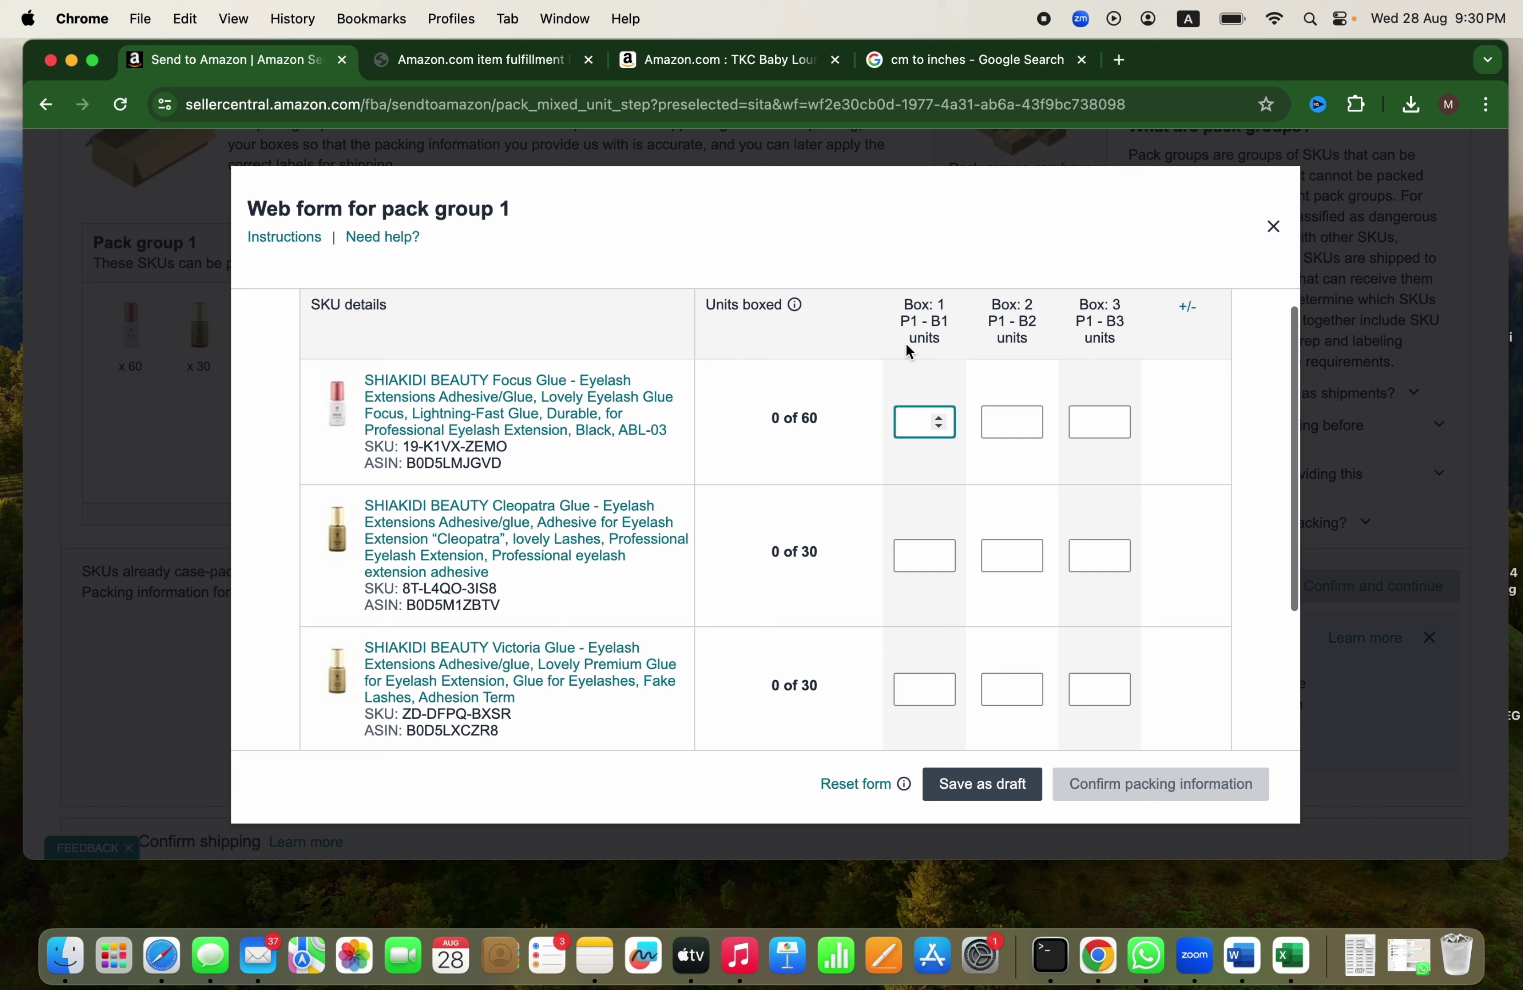
text(6)
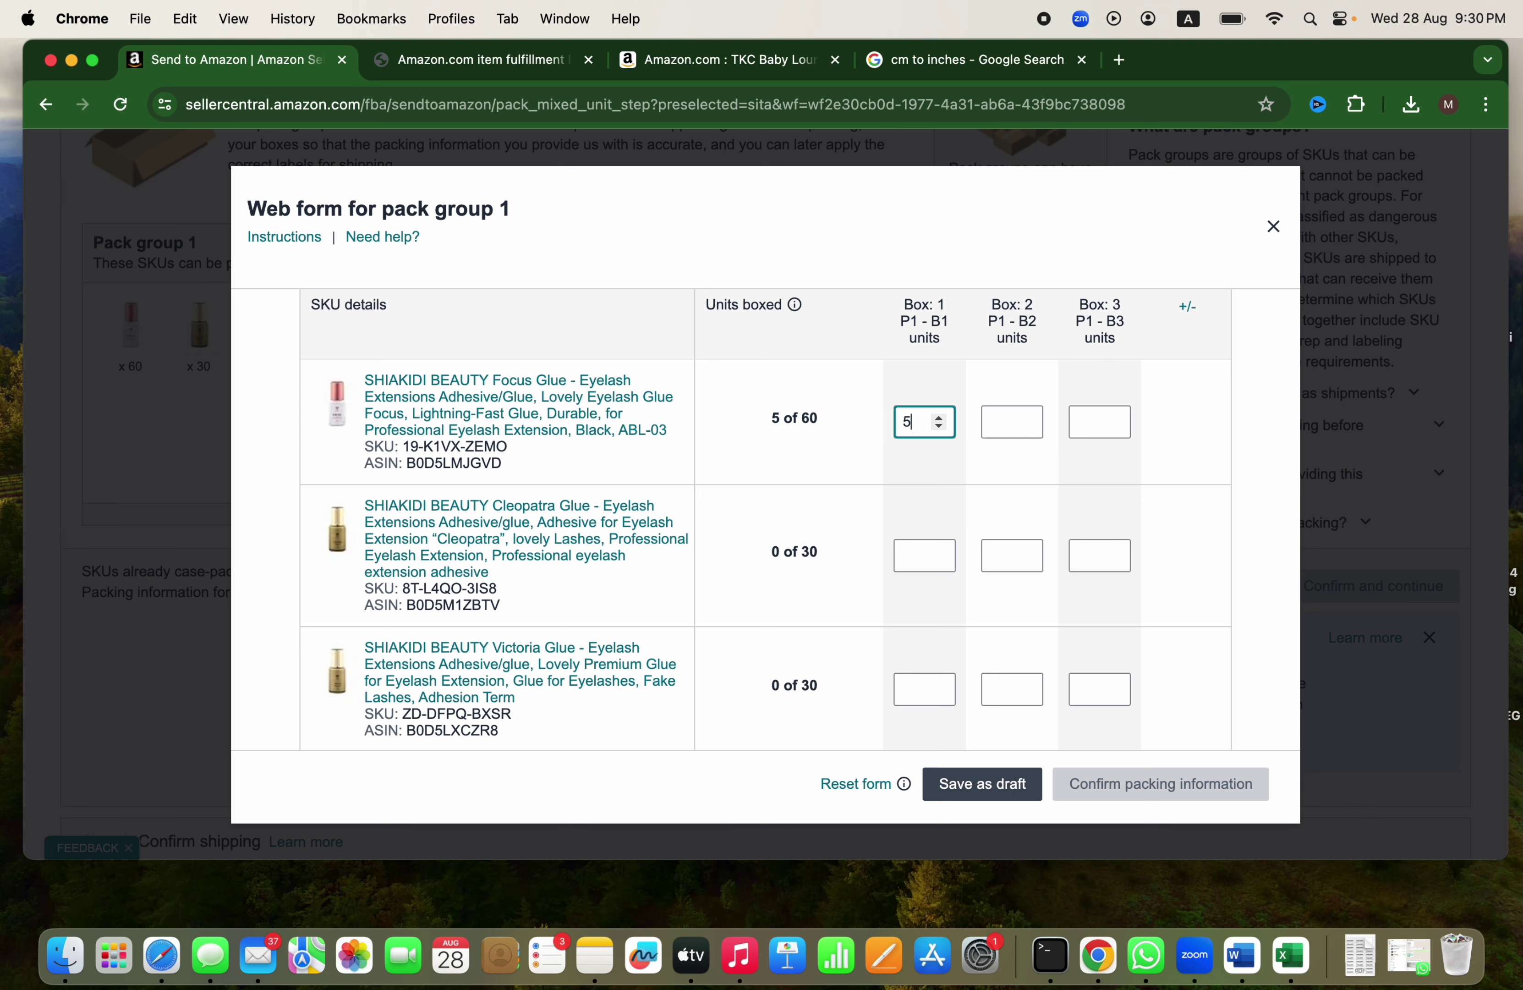
key(BackSpace)
text(60)
click(998, 556)
text(30)
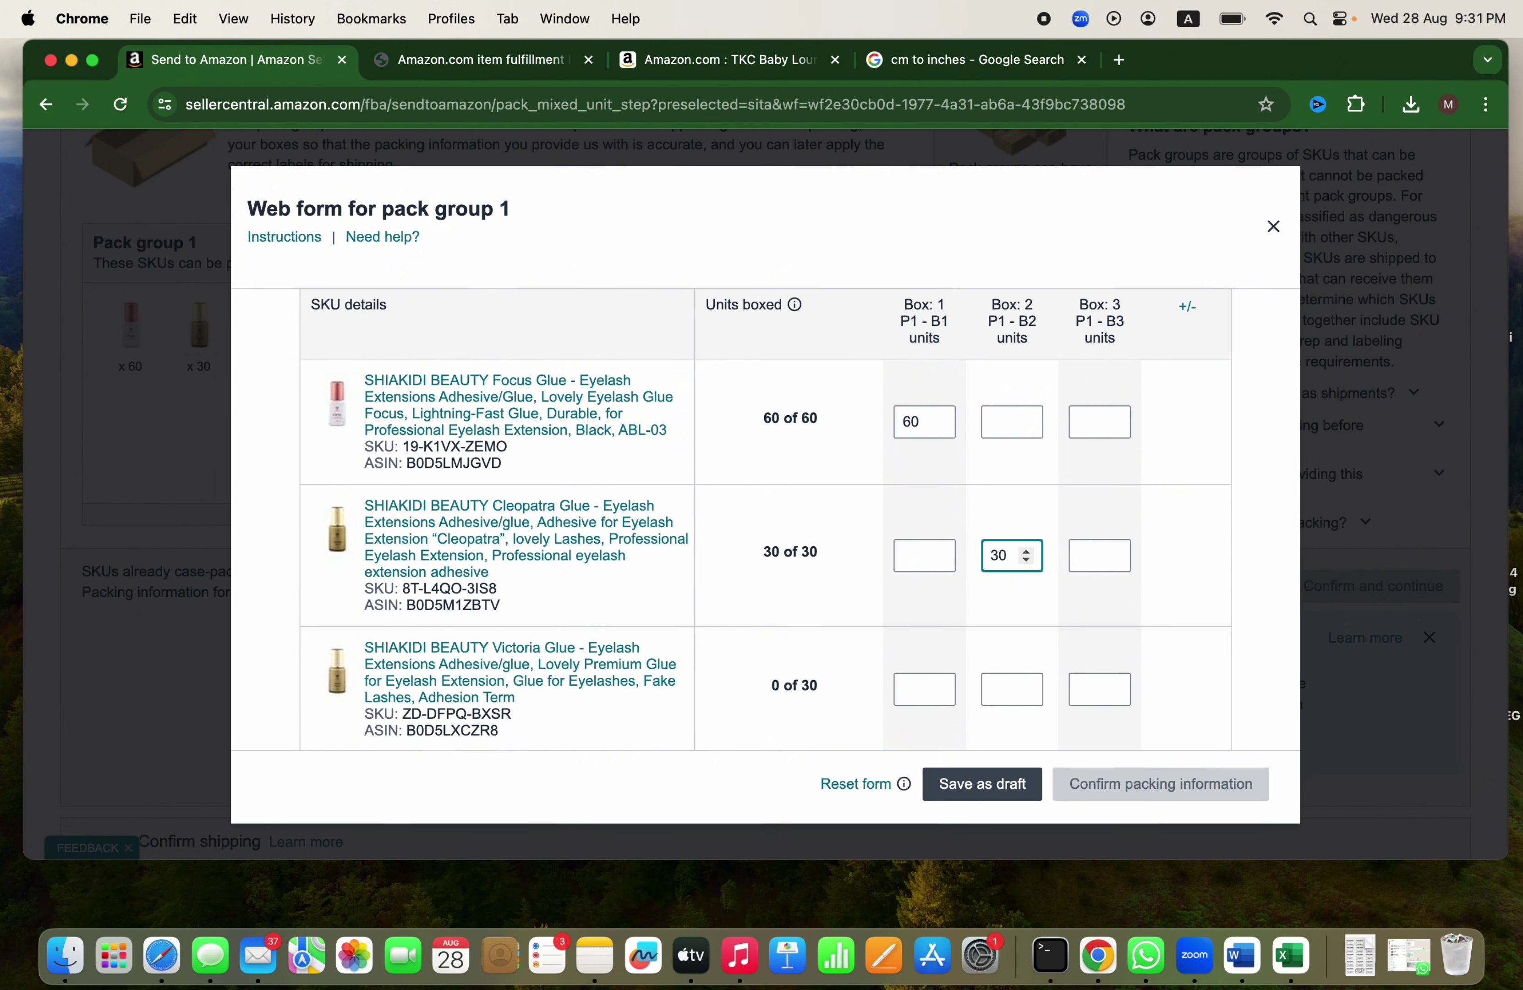
click(1090, 693)
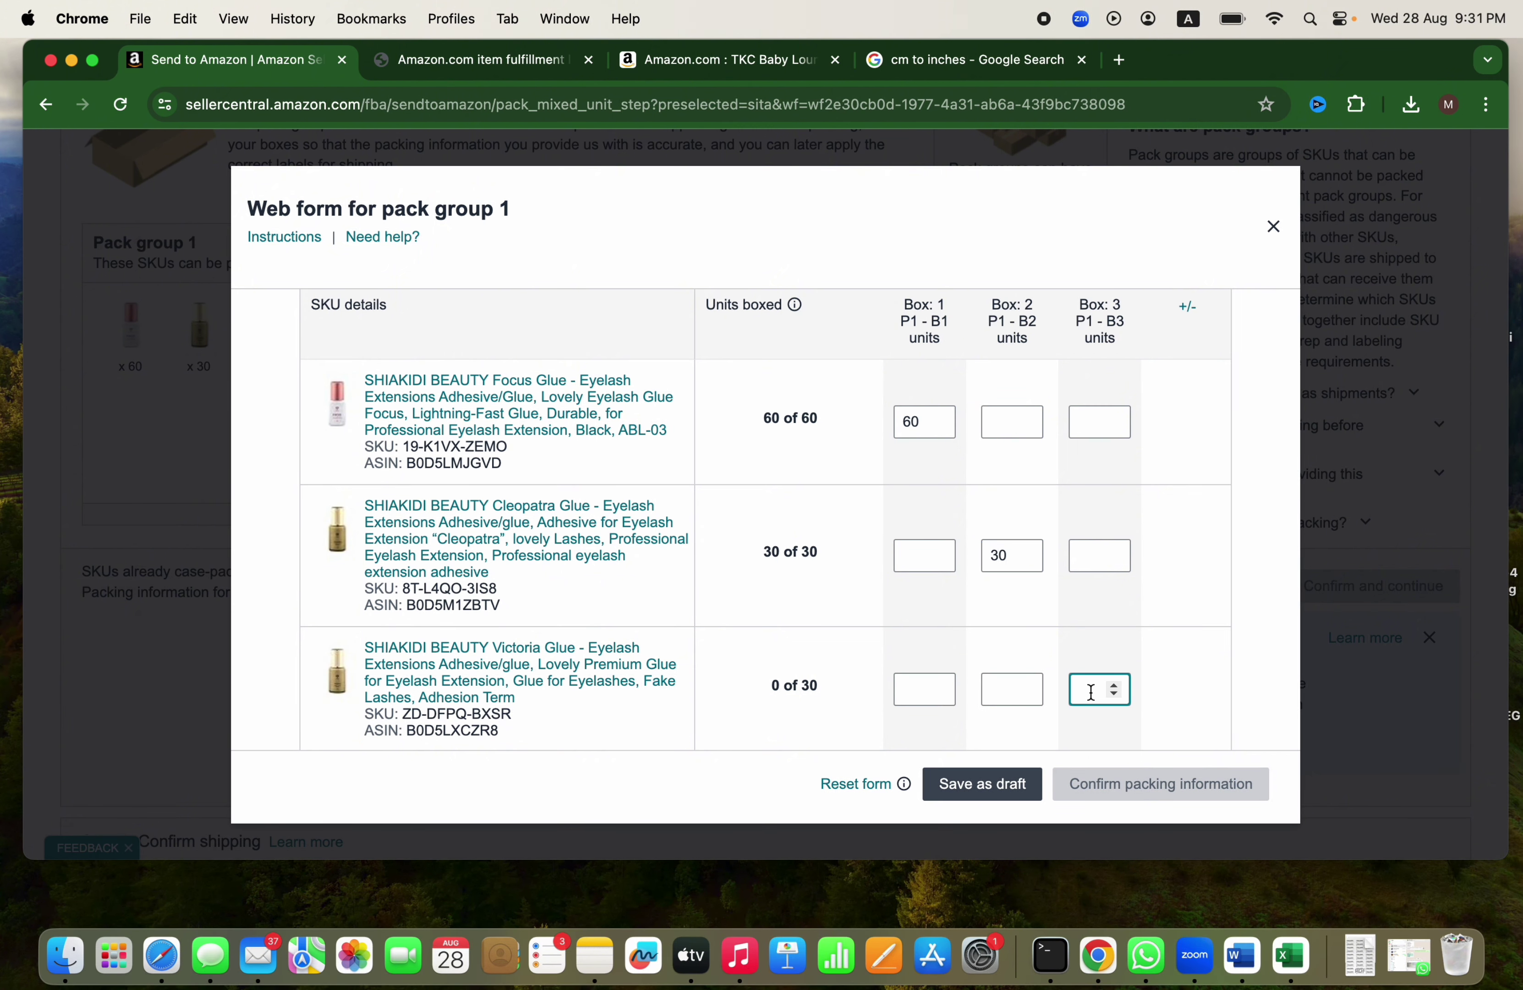
text(30)
Step: Check the Focus Glue's carton weight in the notes and convert 4.7 kg to pounds with a "kg to lbs" Google search in a new tab
scroll(1200, 637, down, 3)
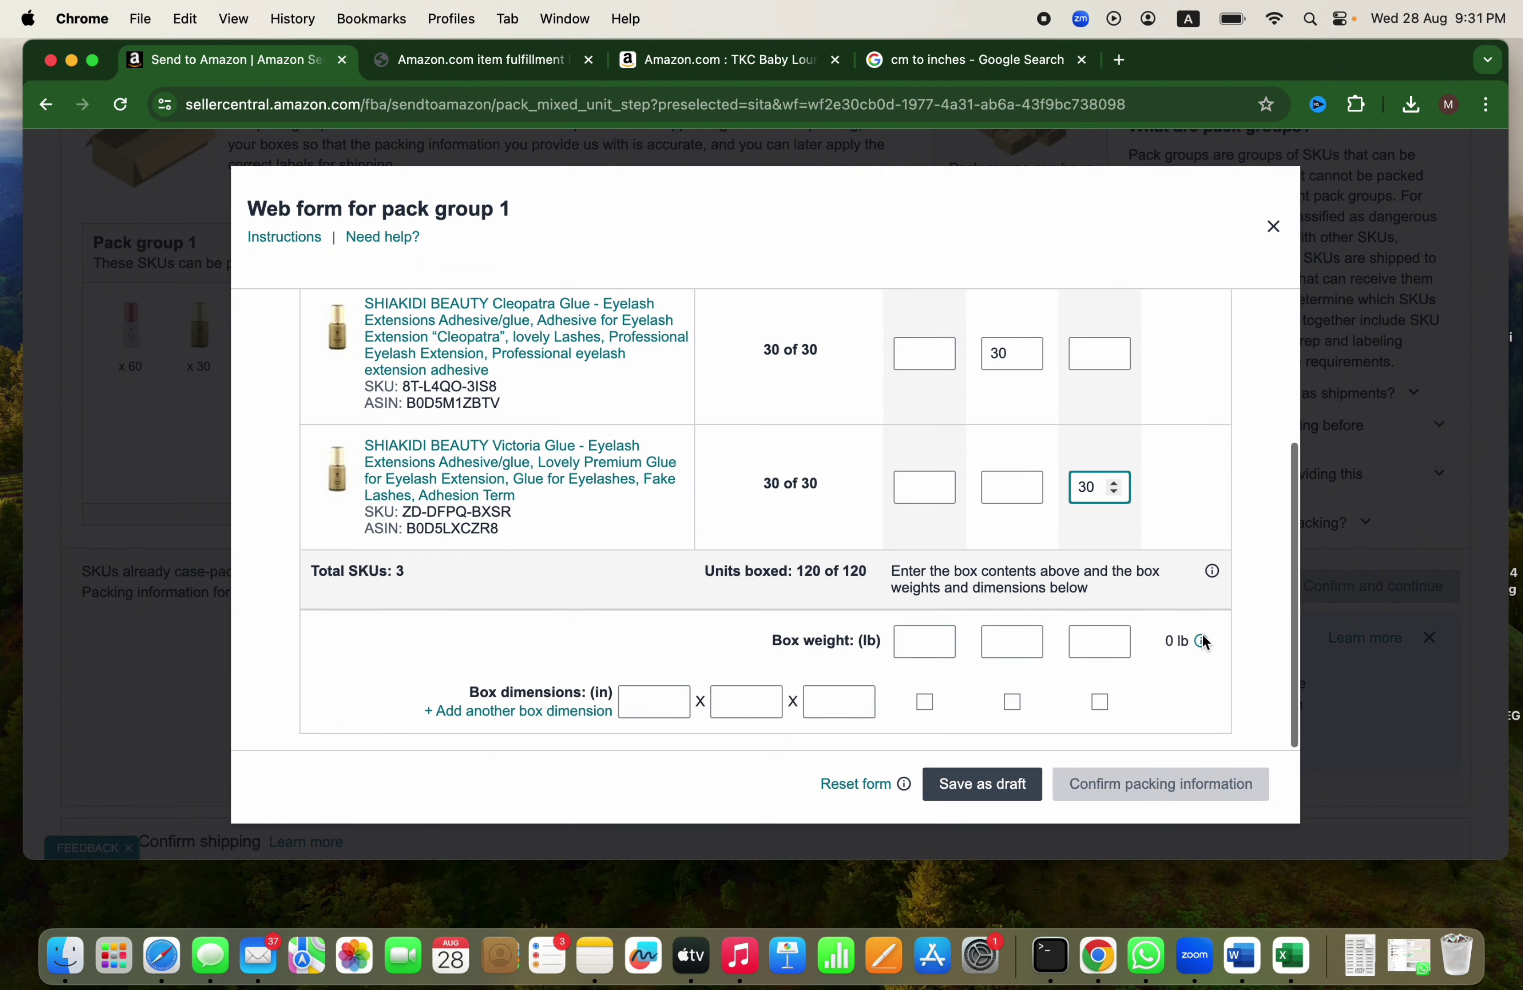
click(919, 643)
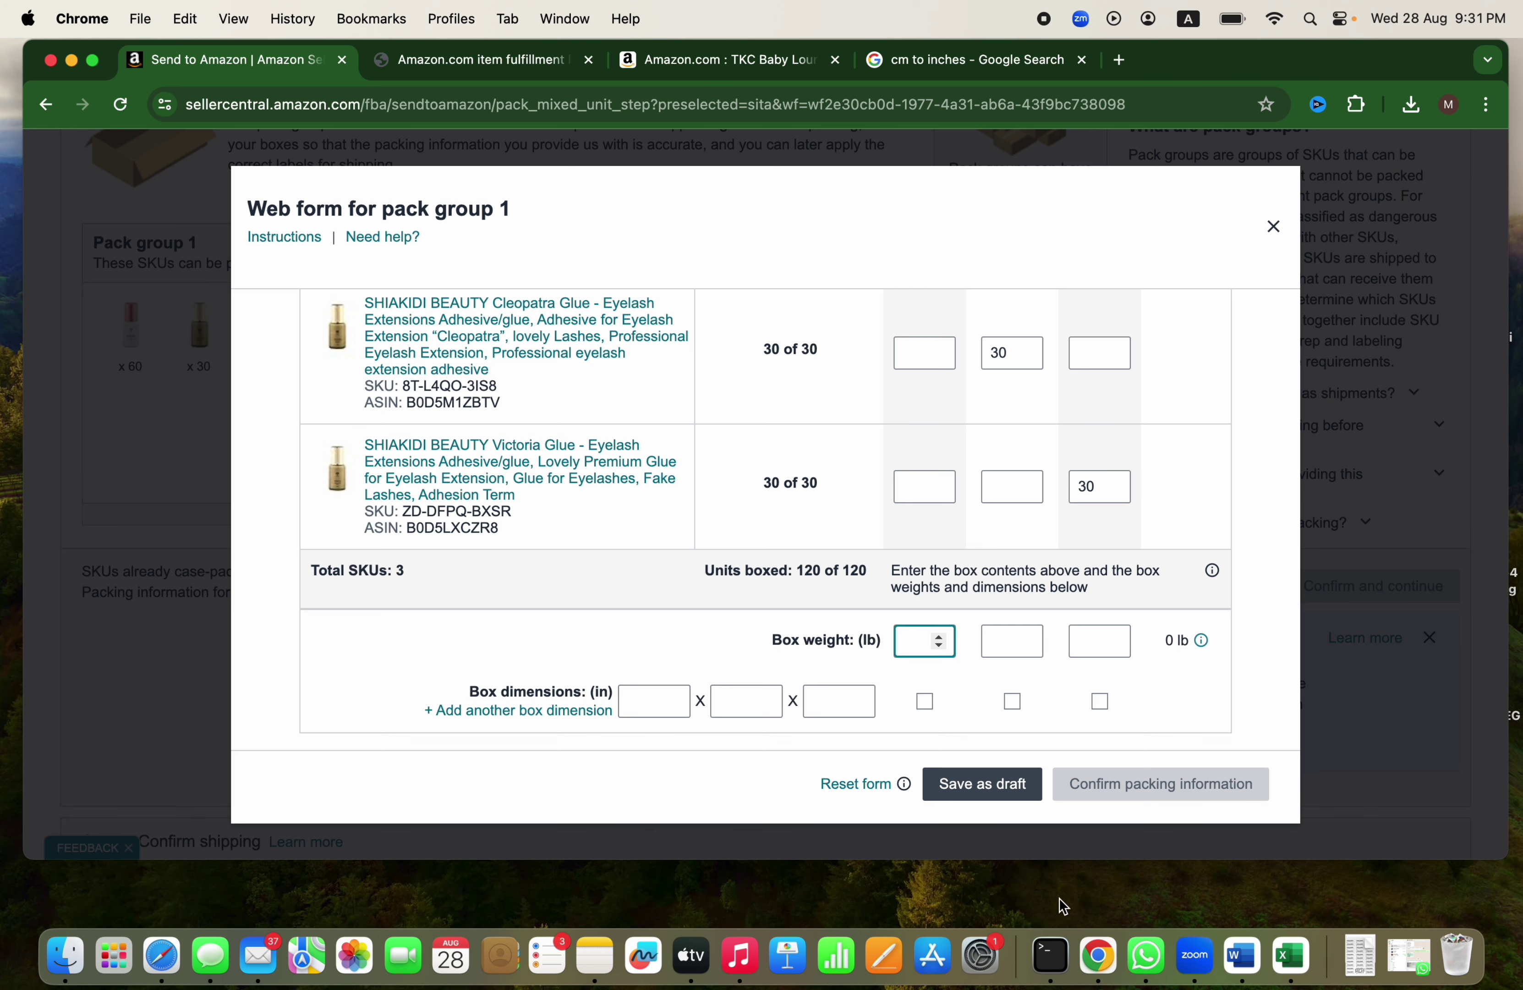
click(596, 958)
click(1119, 60)
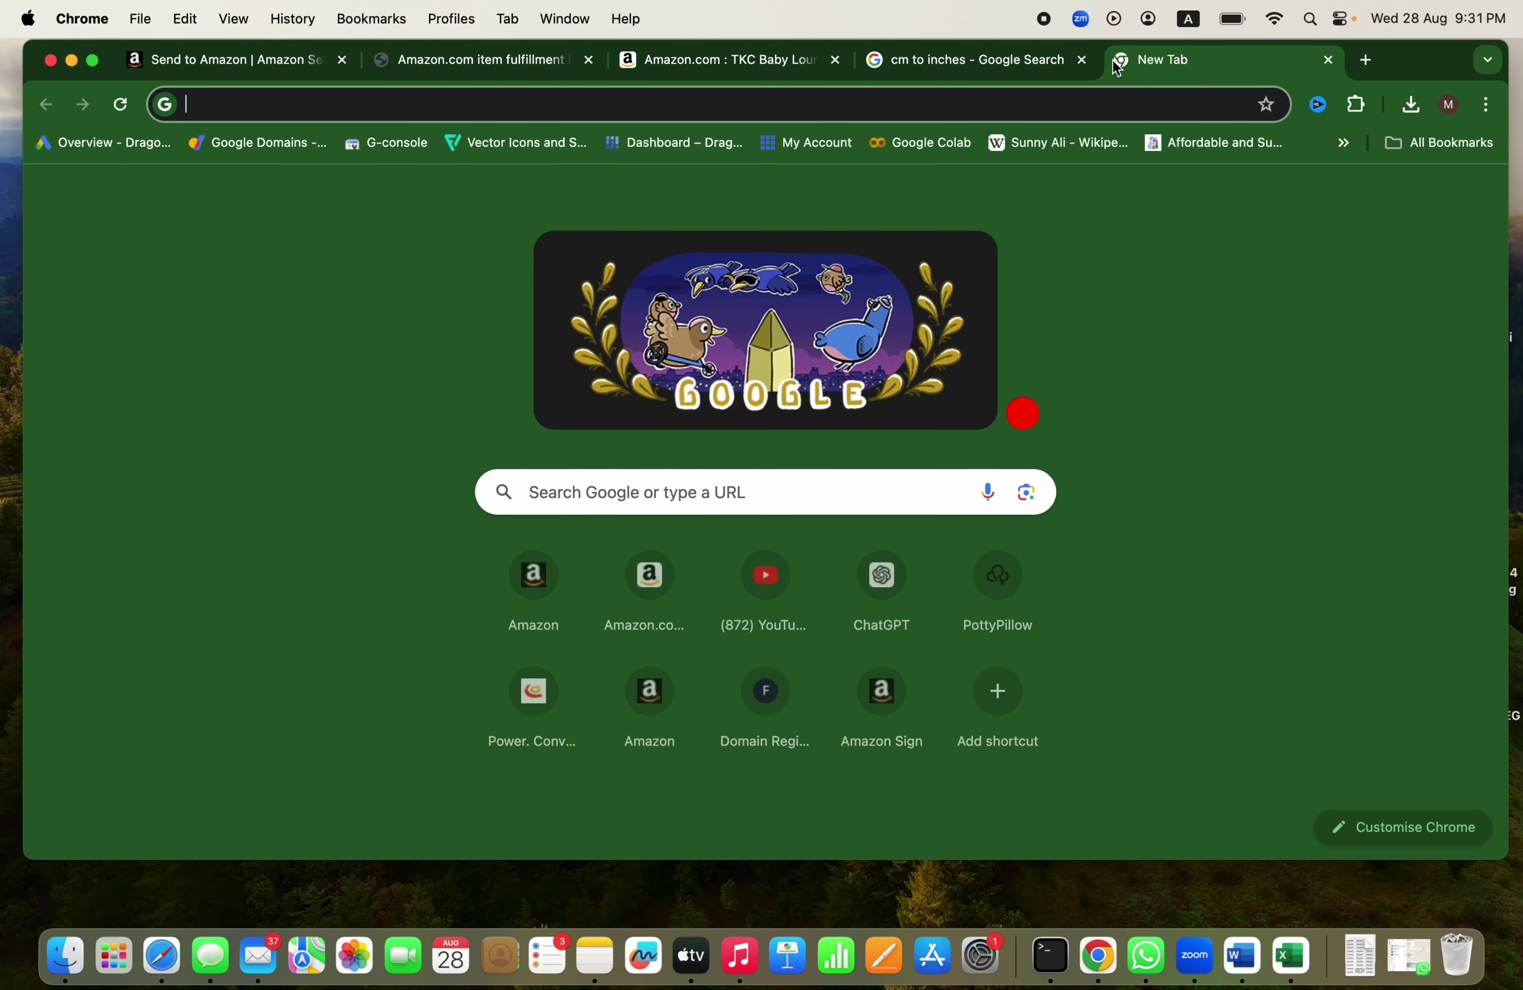
text(kg )
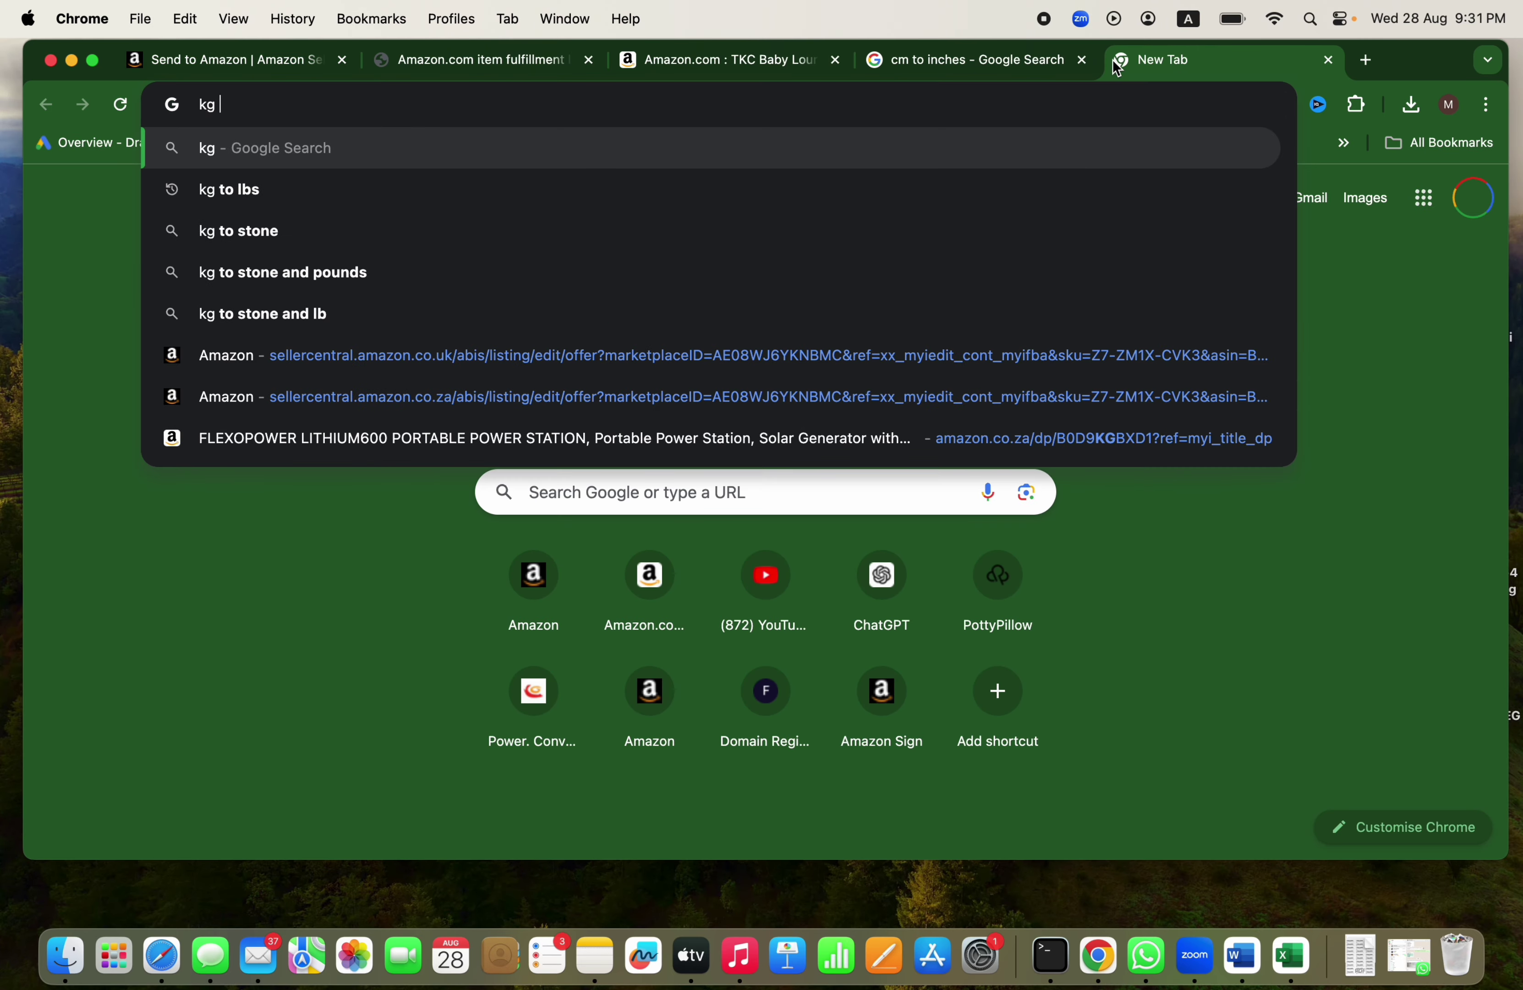
text(to lbs)
key(Return)
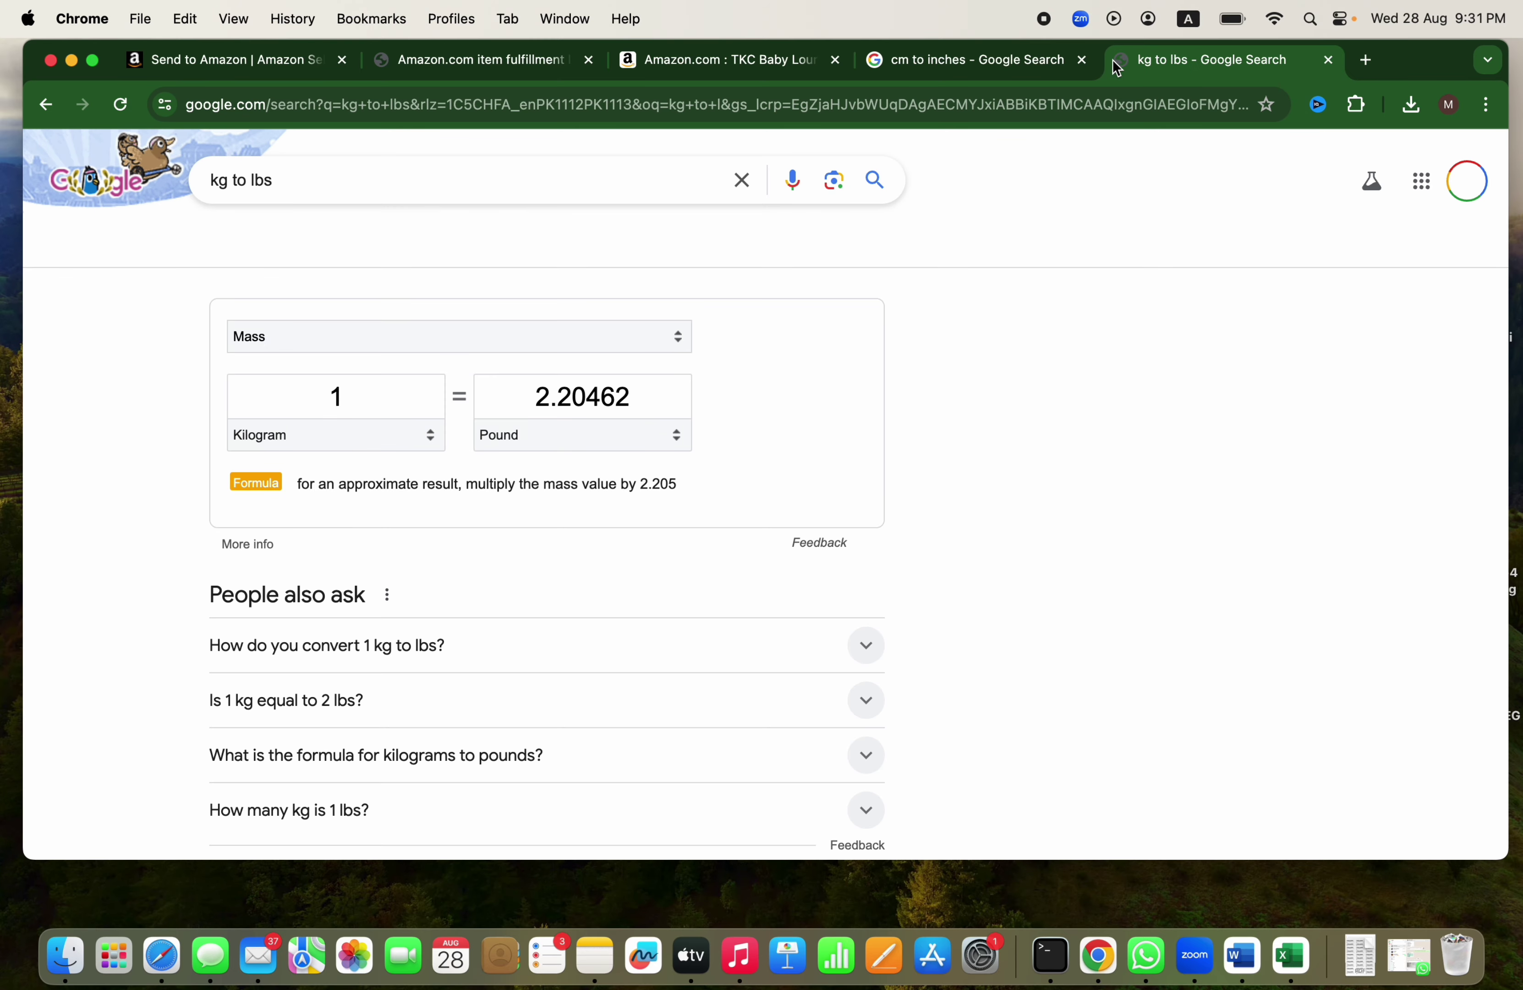
click(369, 388)
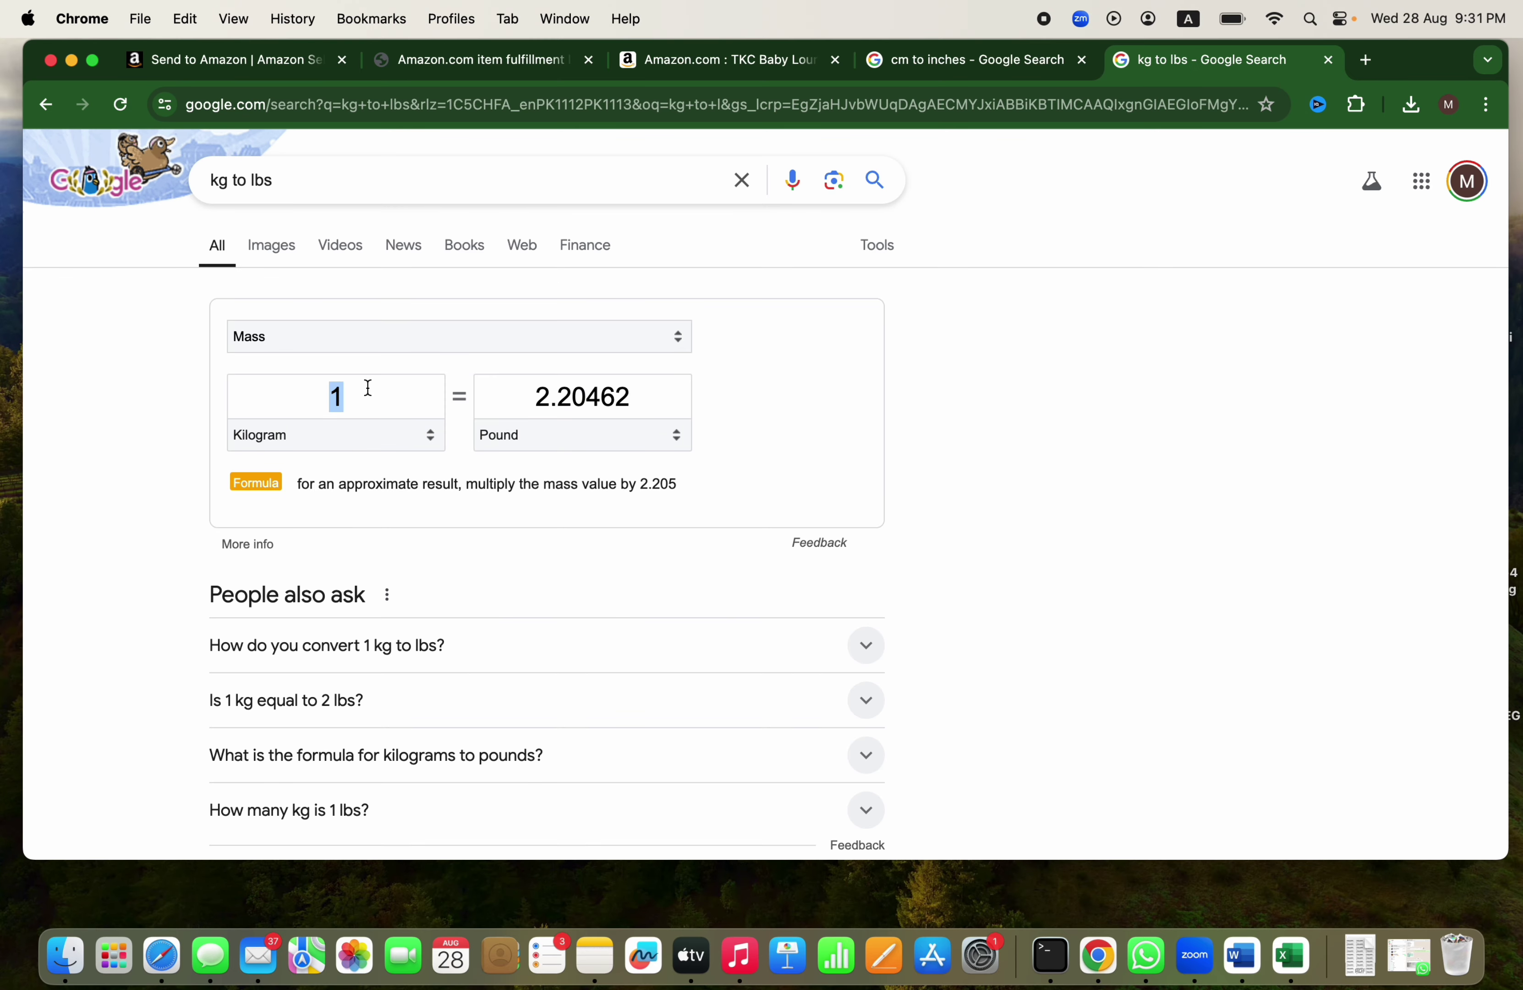
text(4.7)
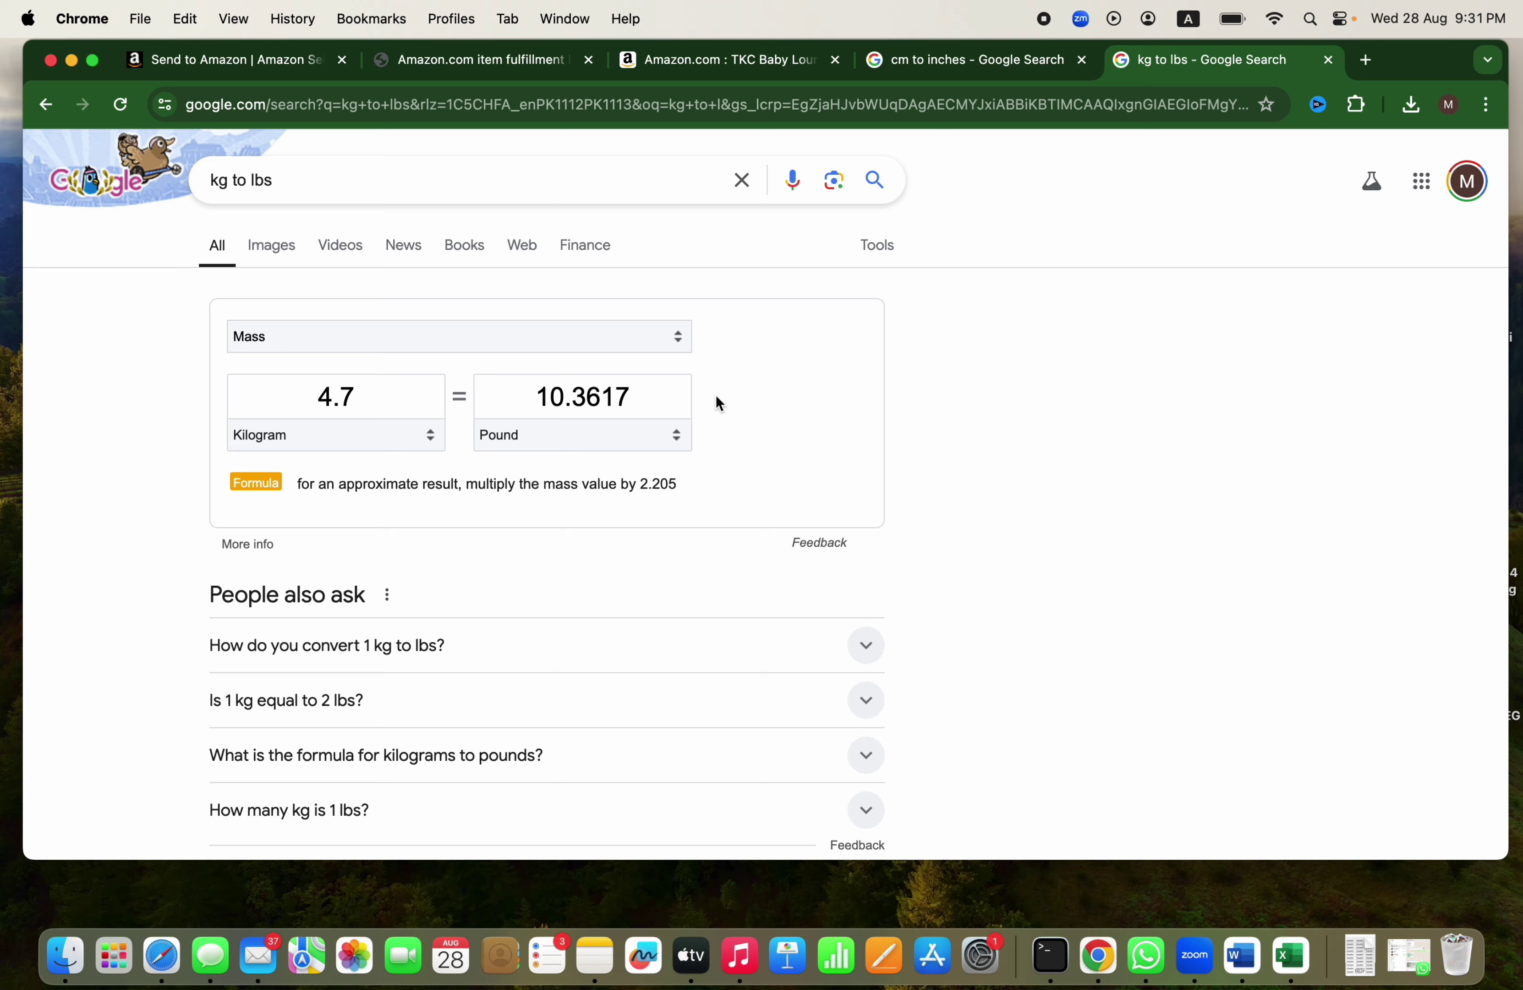
Step: Return to the pack group 1 web form and set box 1's weight to 10.36 lb
click(174, 47)
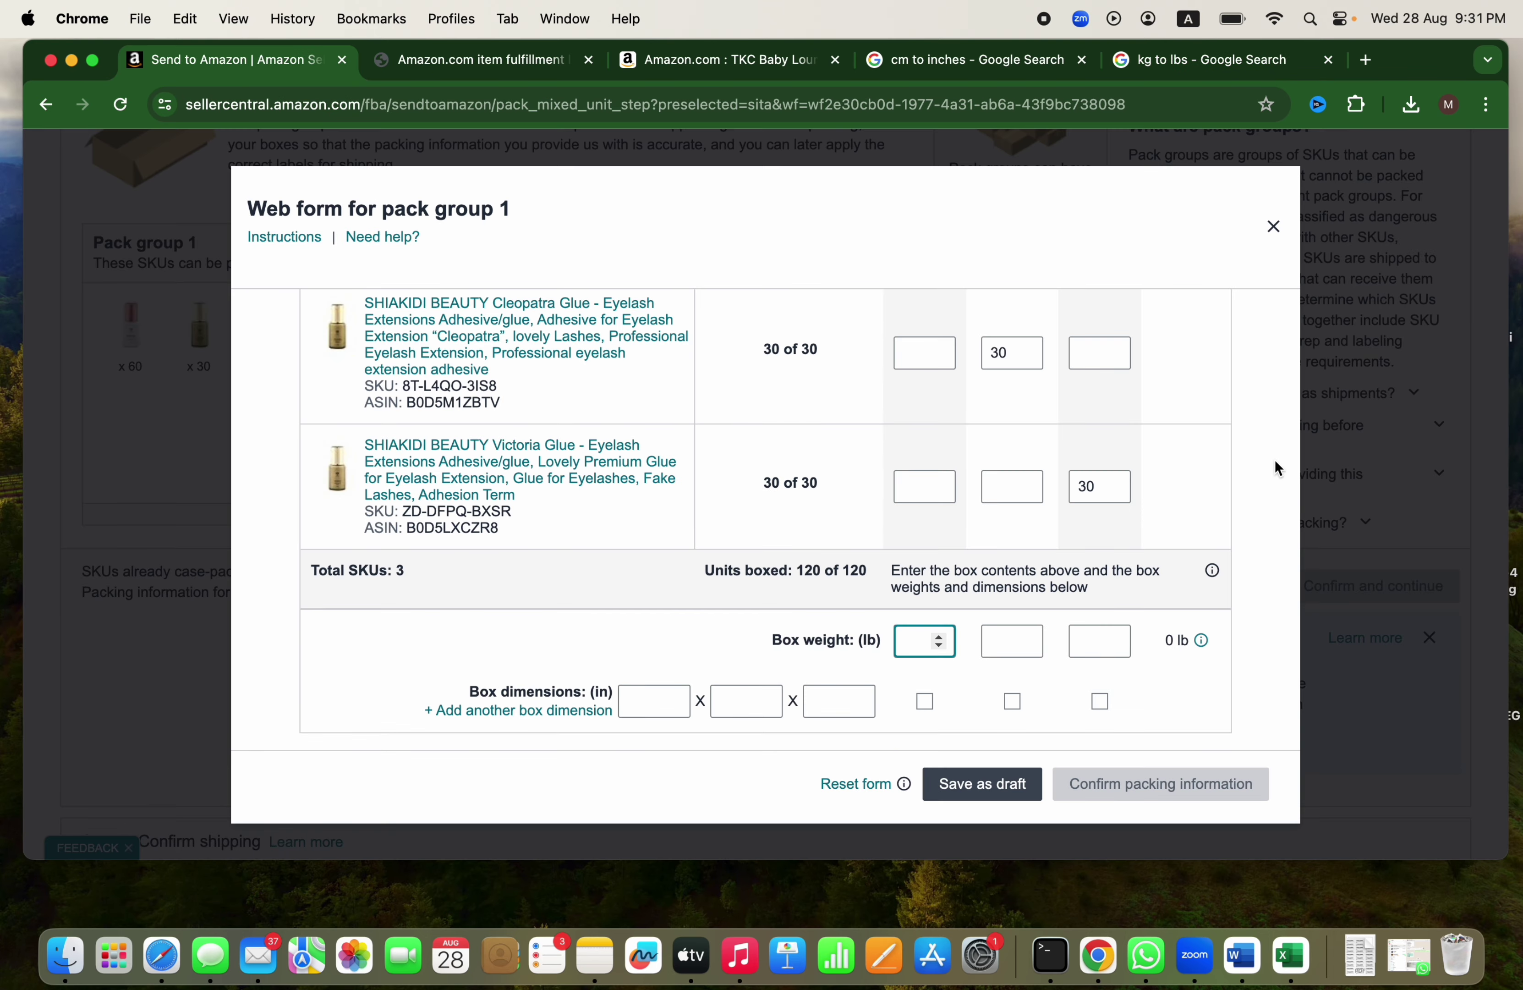
text(10)
text(.36)
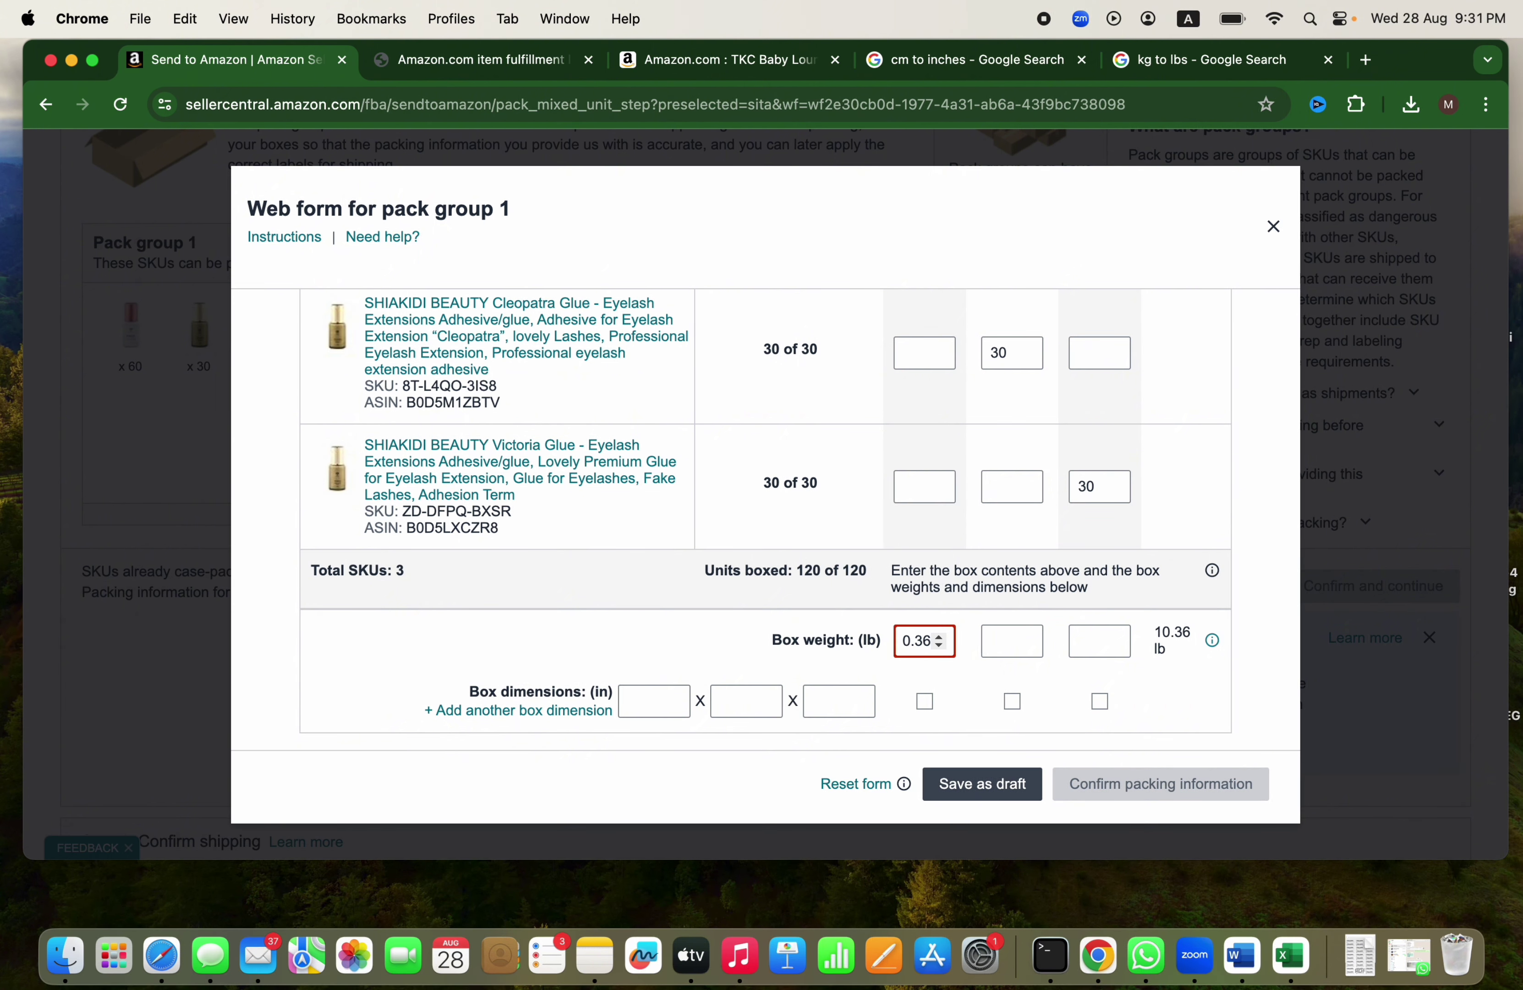
click(843, 668)
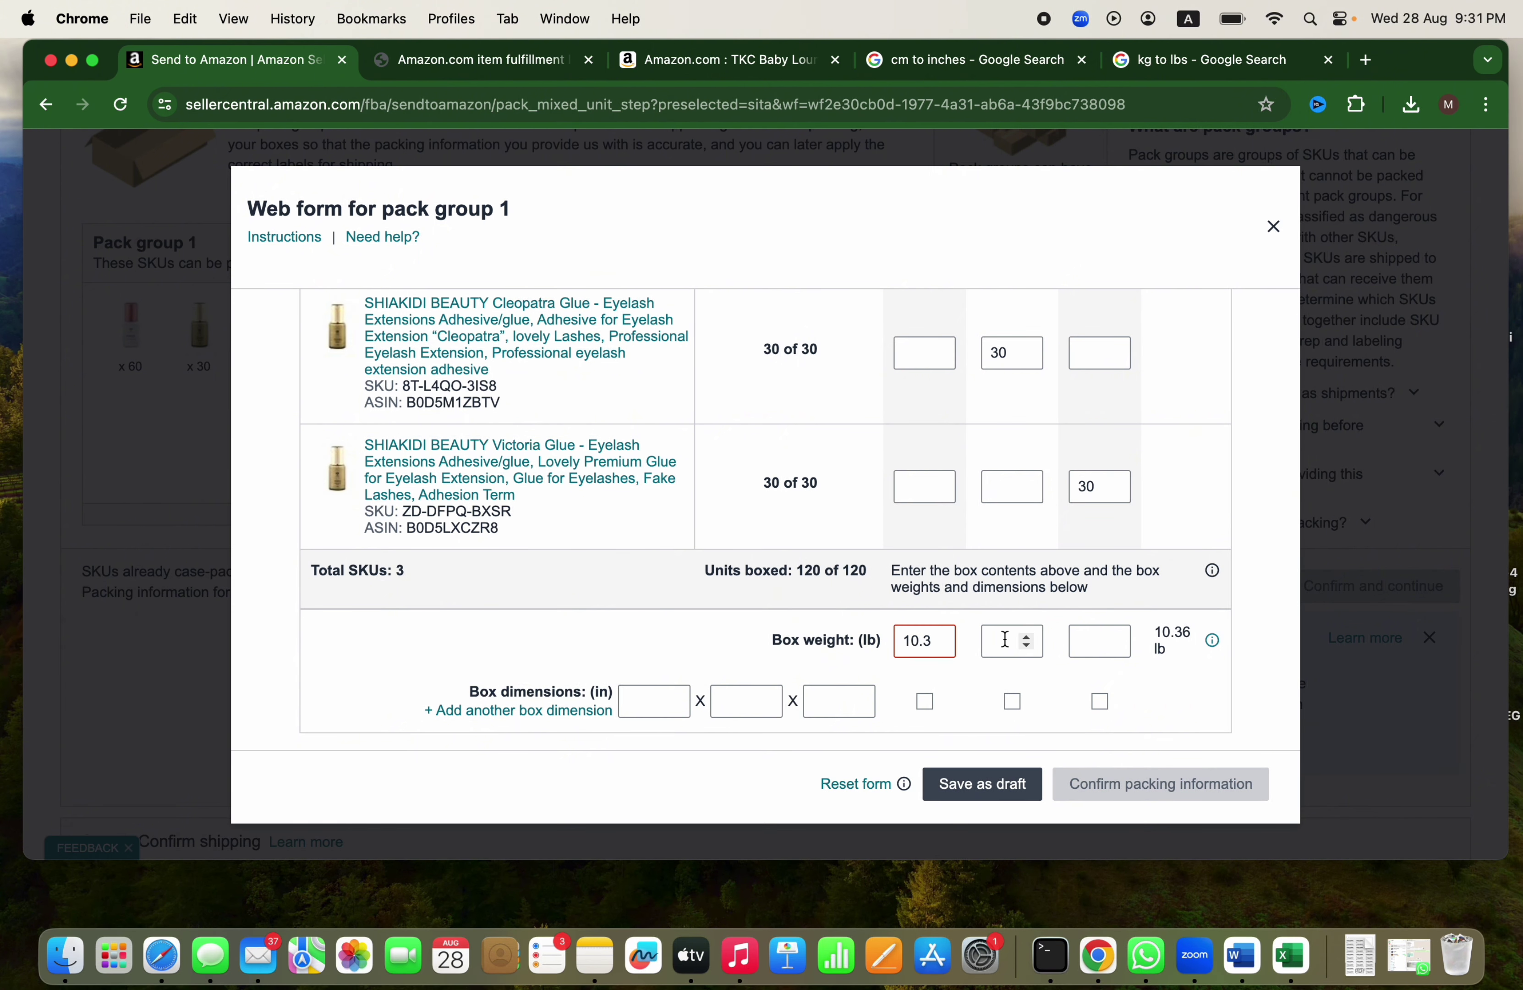
Step: Look up the Cleopatra Glue's carton weight in the notes and set box 2's weight to 2.7 lb
click(1004, 640)
click(595, 956)
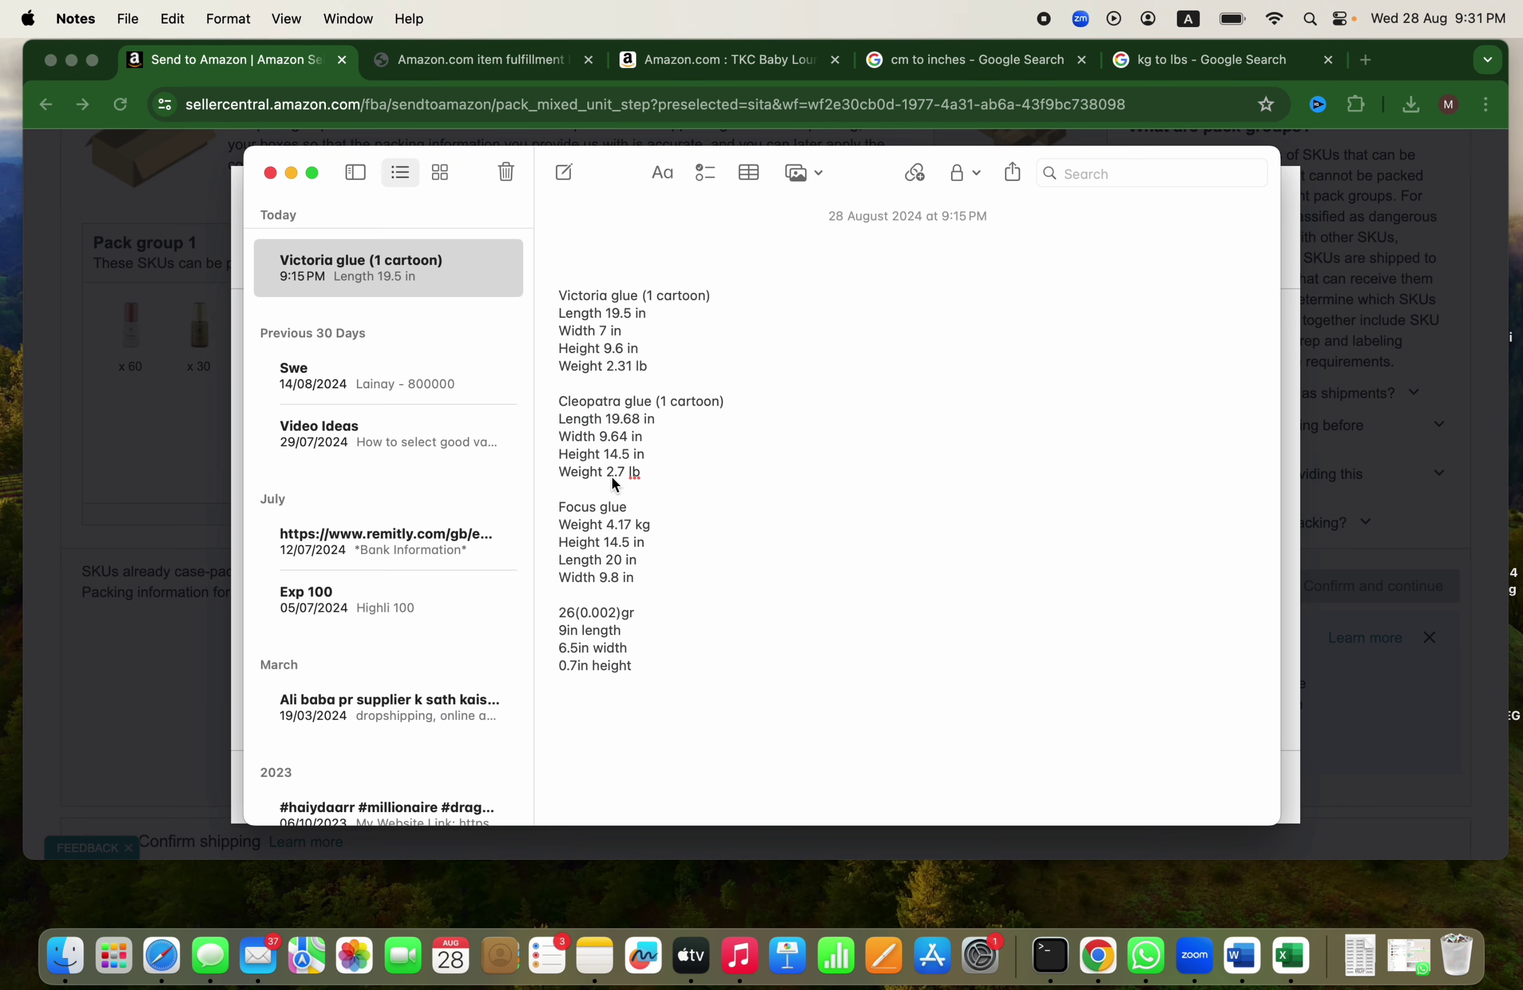
click(1297, 615)
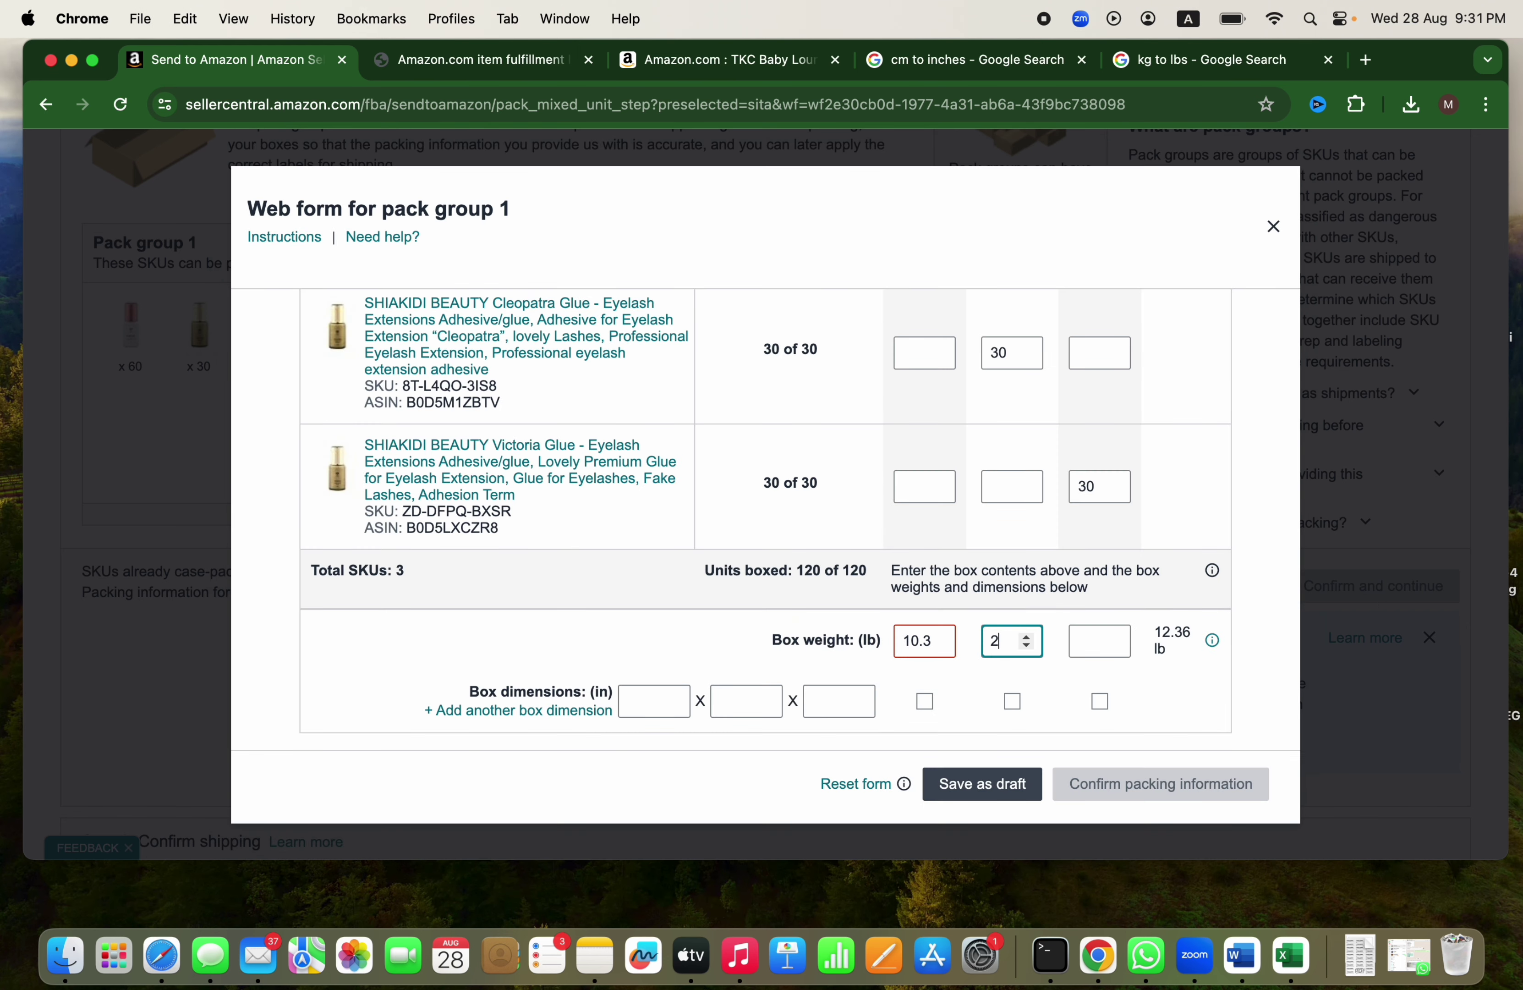
text(2.7)
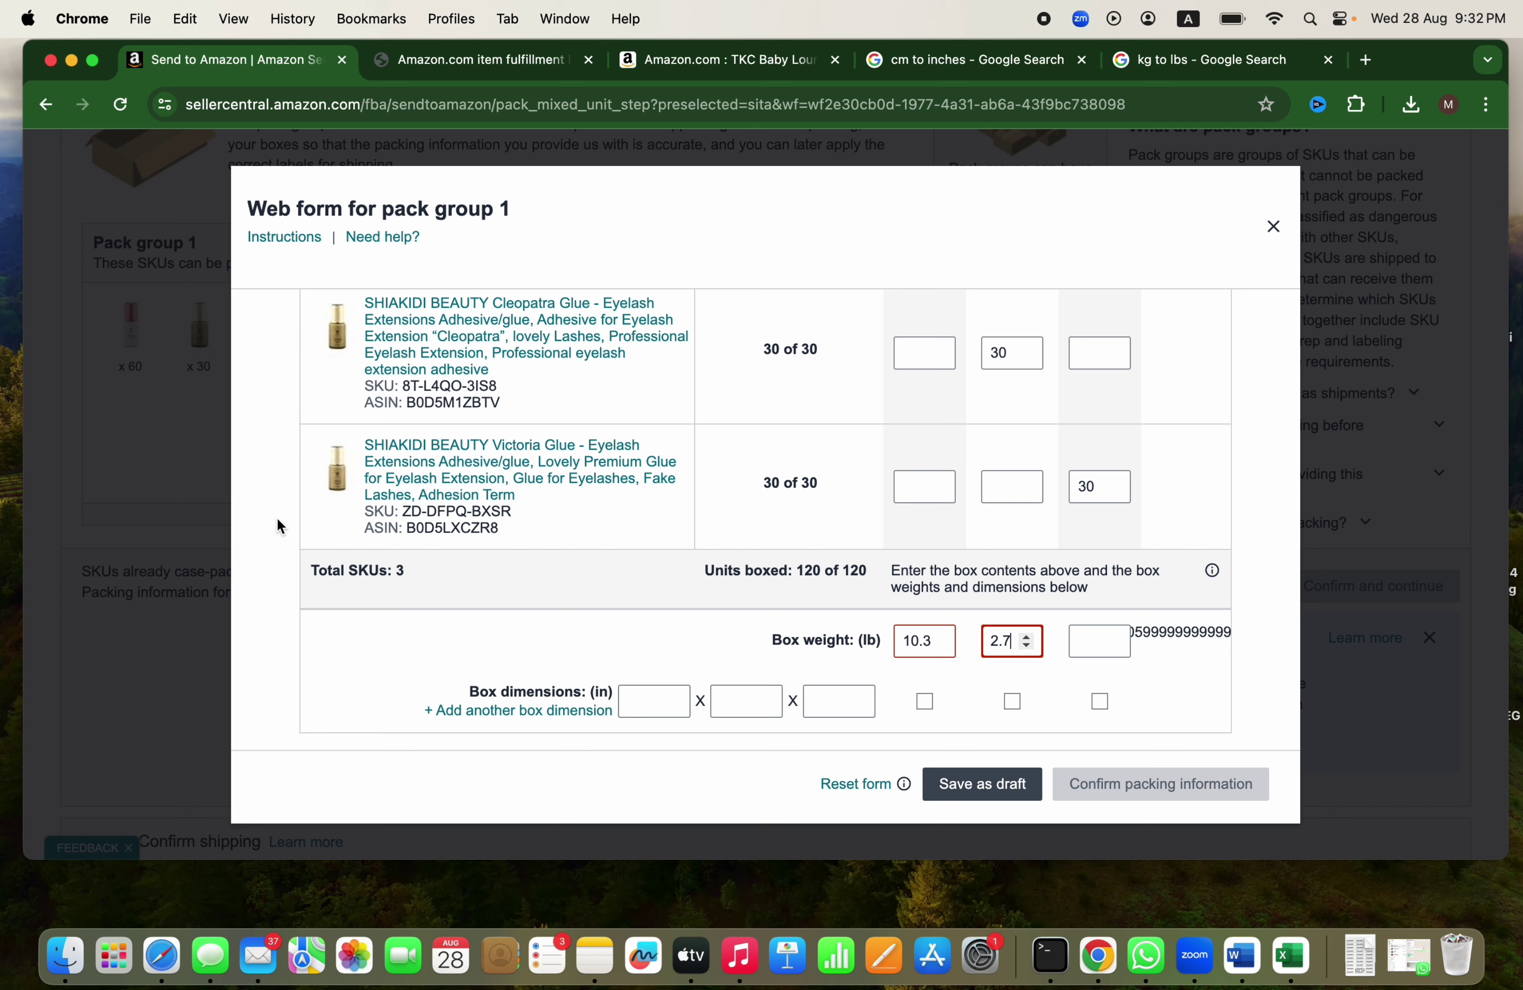
click(217, 514)
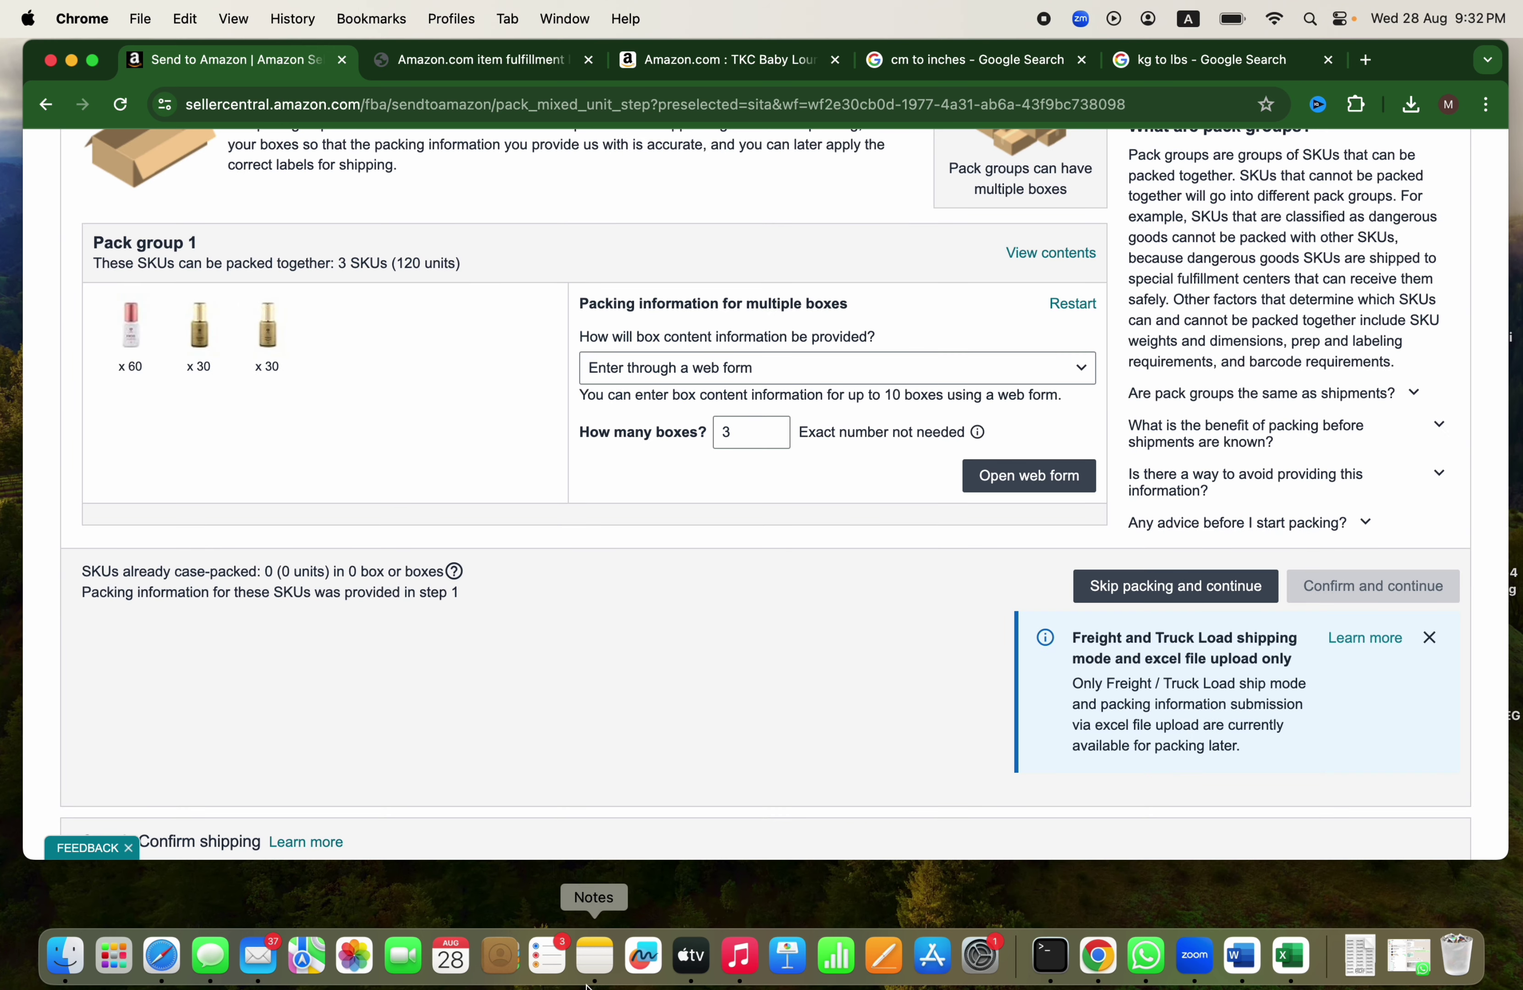
Step: Reopen the pack group 1 web form and set box 3's weight to 2.31 lb, taken from the Victoria Glue entry in the notes
click(595, 958)
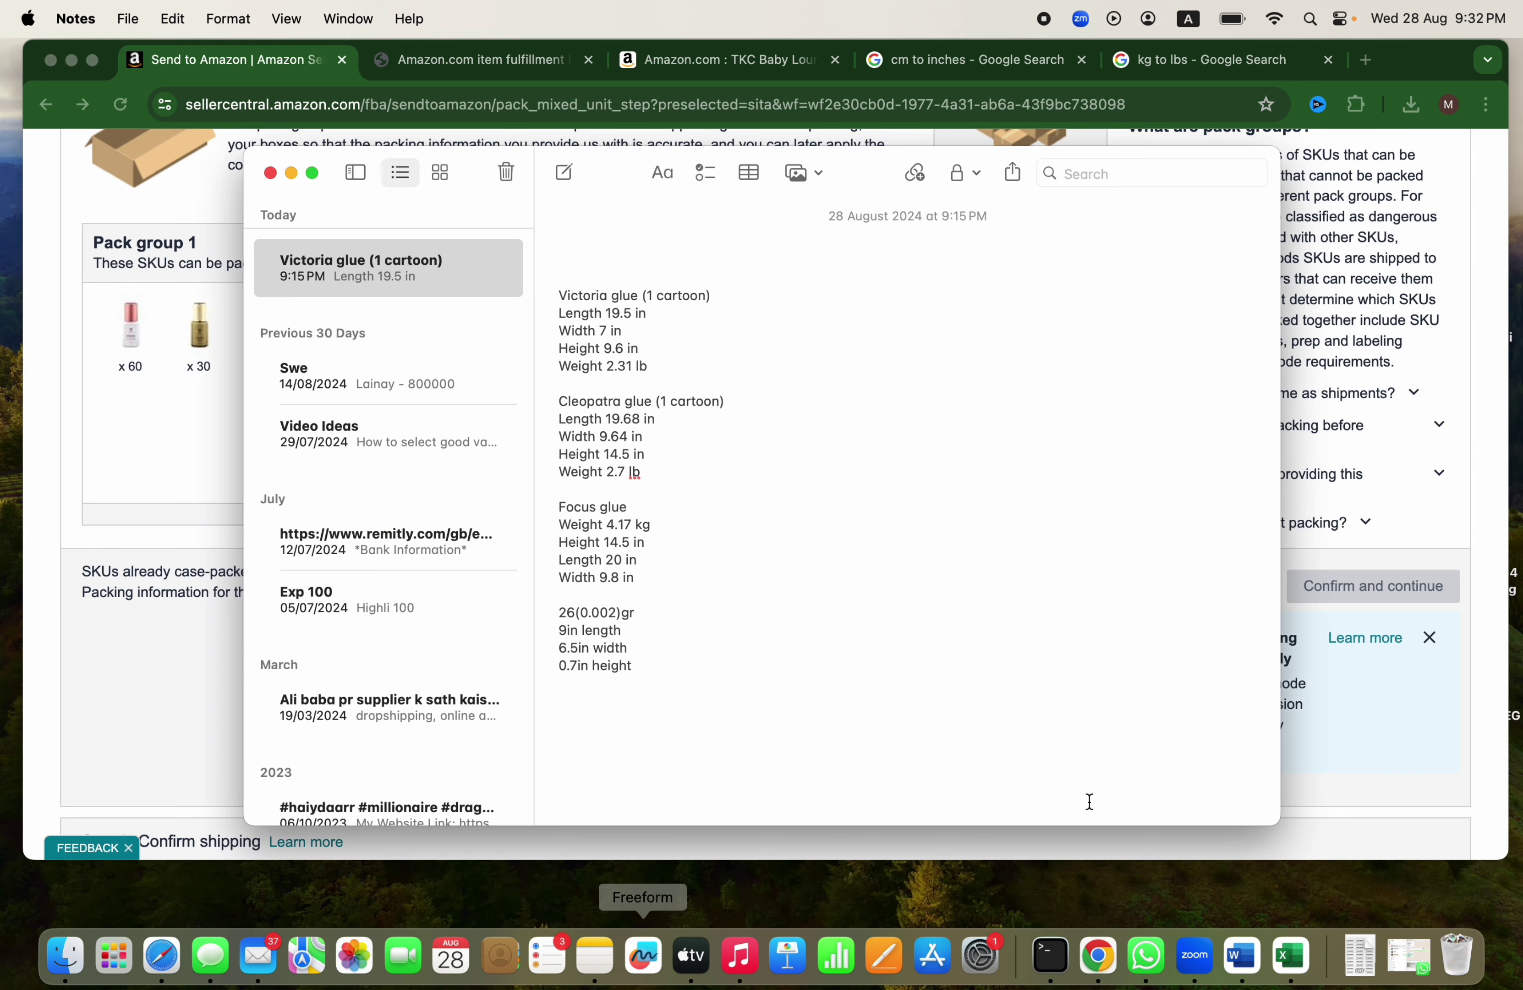
click(1317, 745)
click(975, 478)
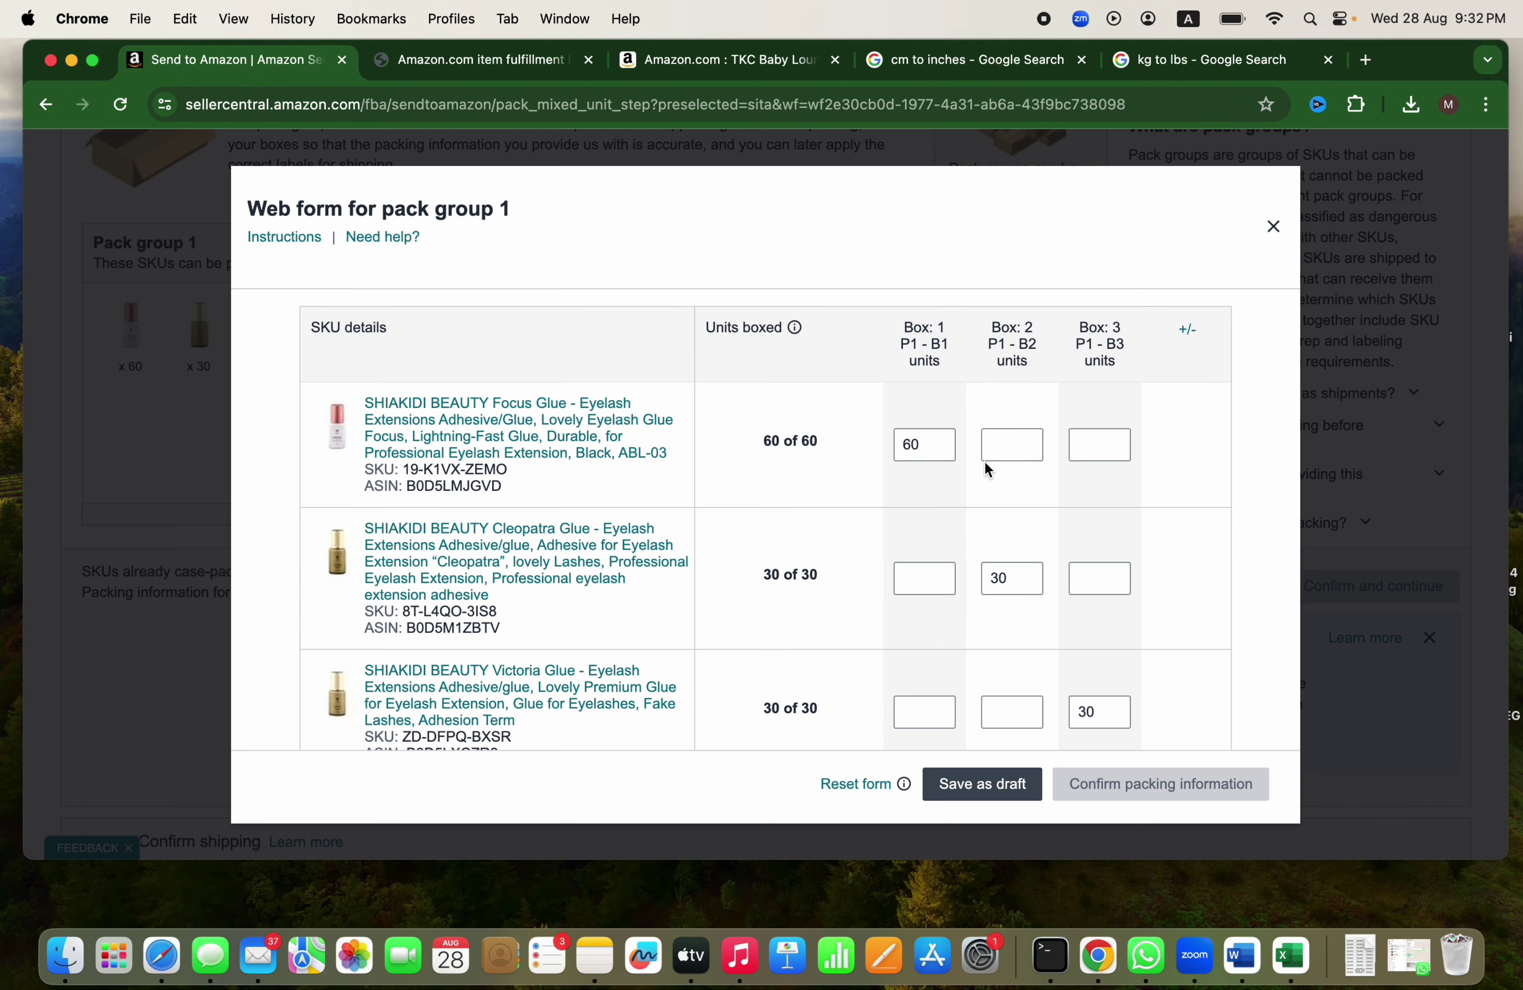
scroll(975, 481, down, 5)
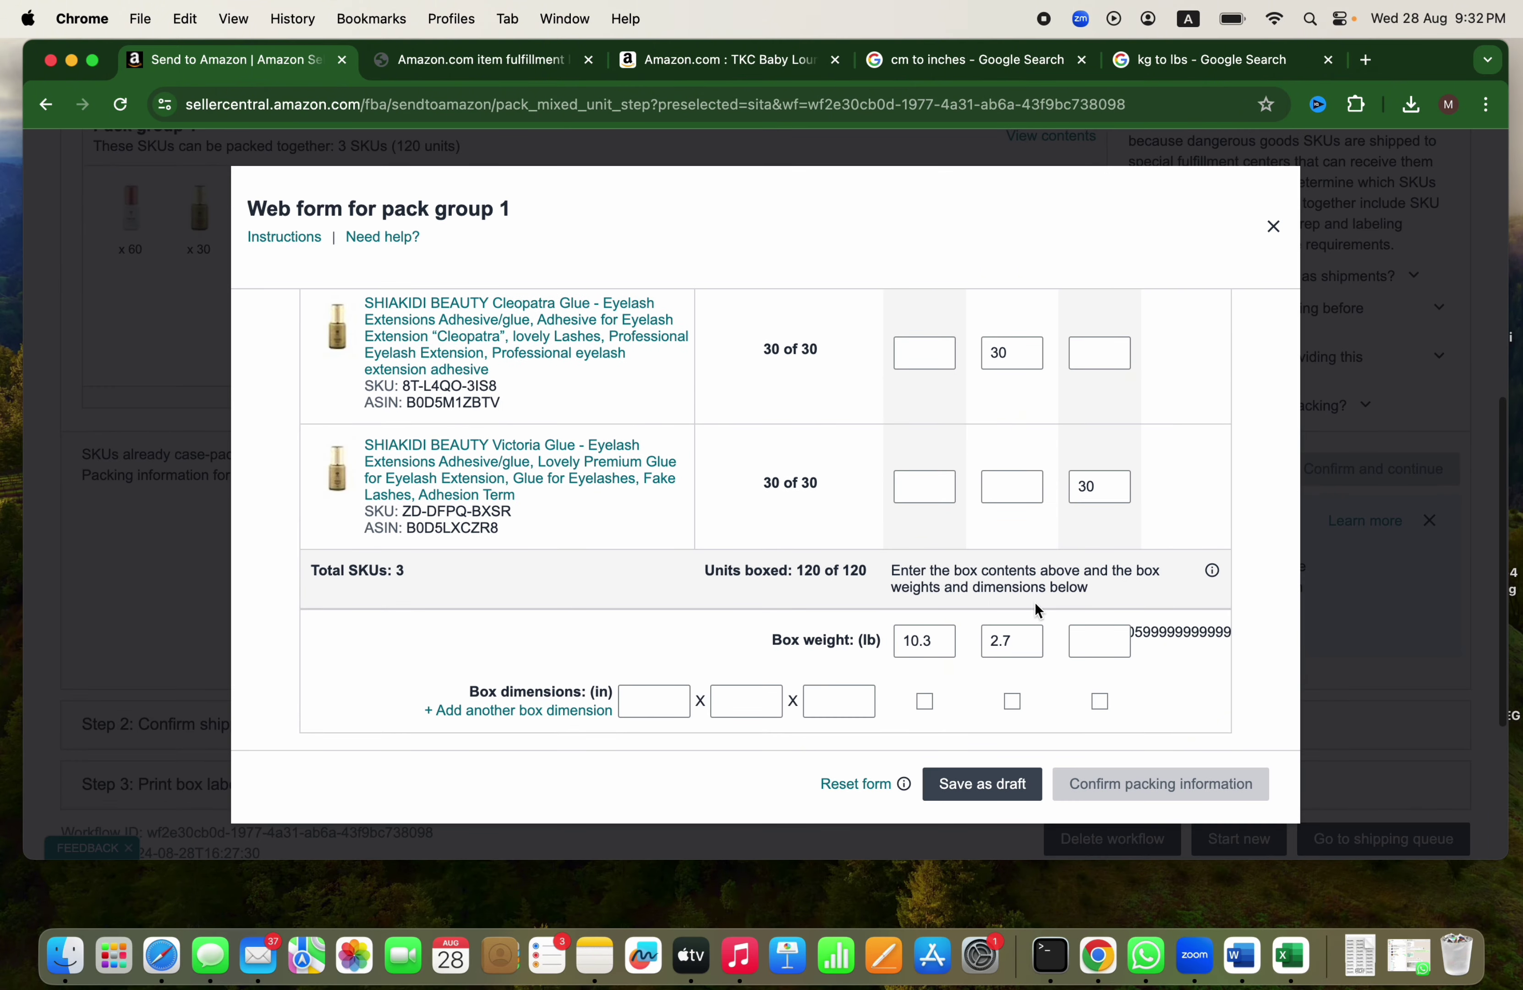
click(595, 958)
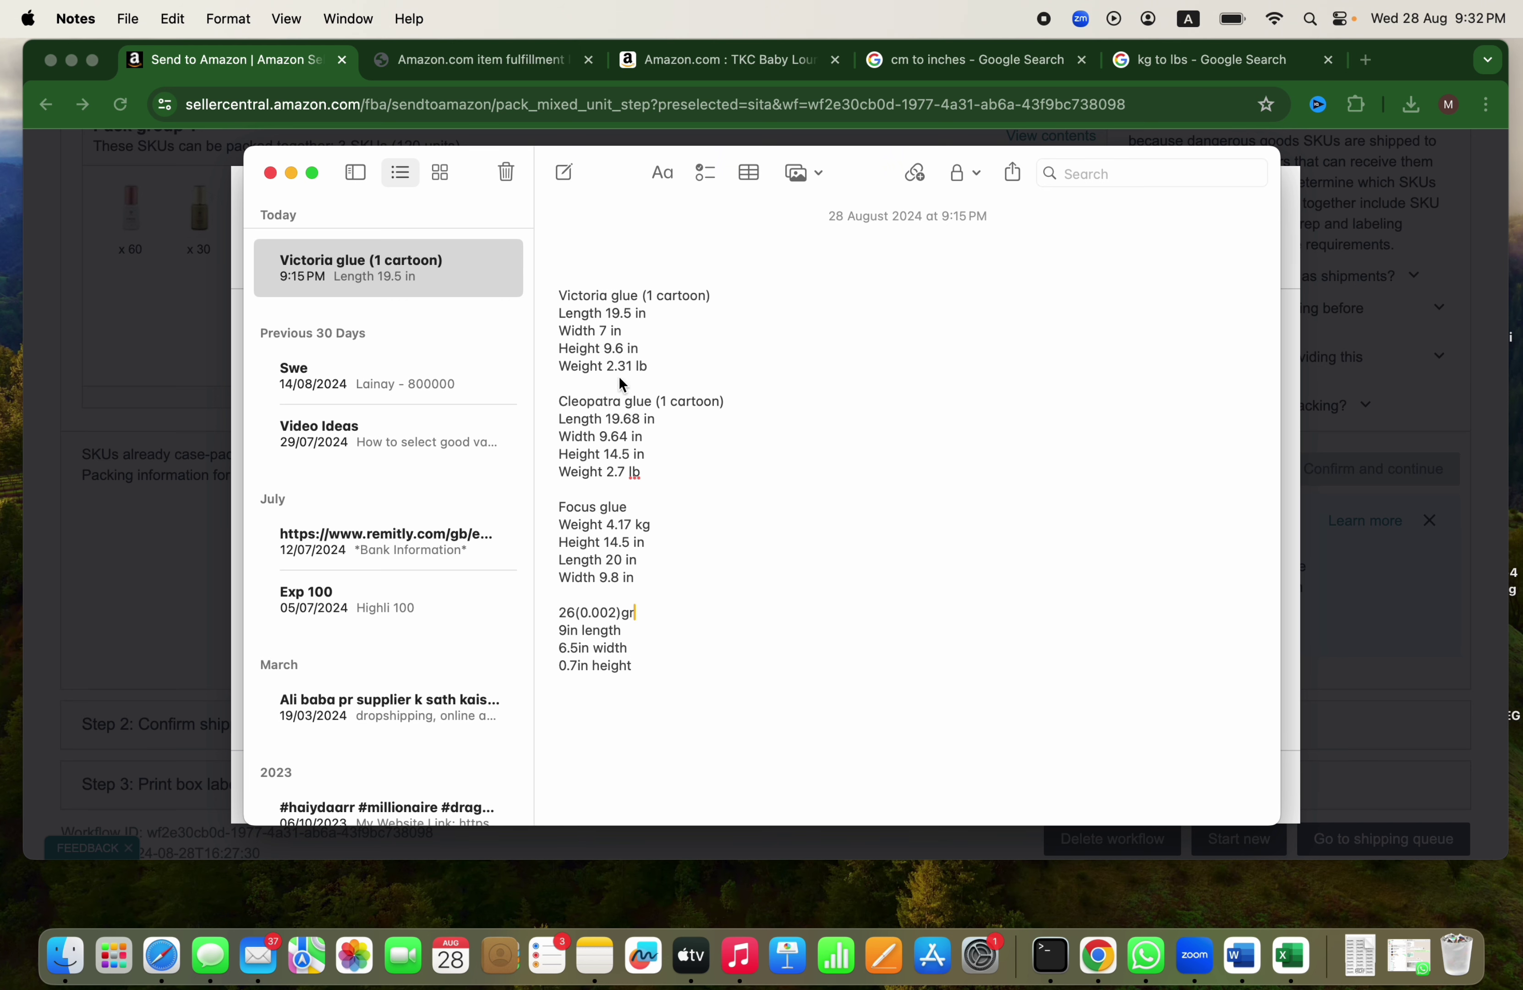
click(1299, 487)
click(1094, 649)
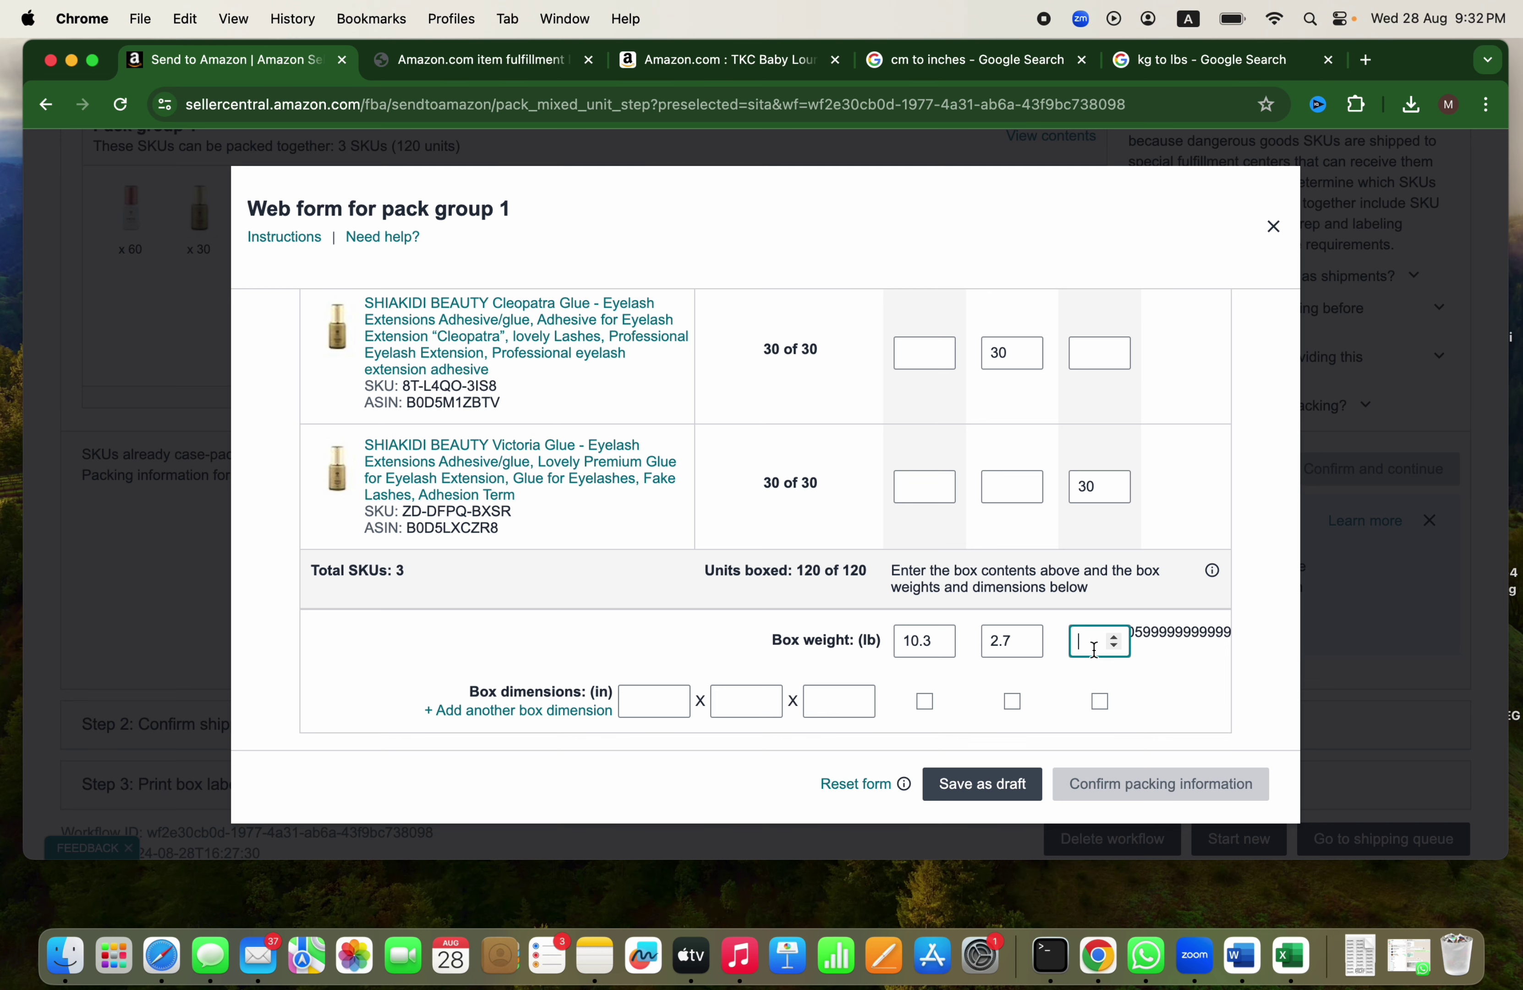
text(2.31)
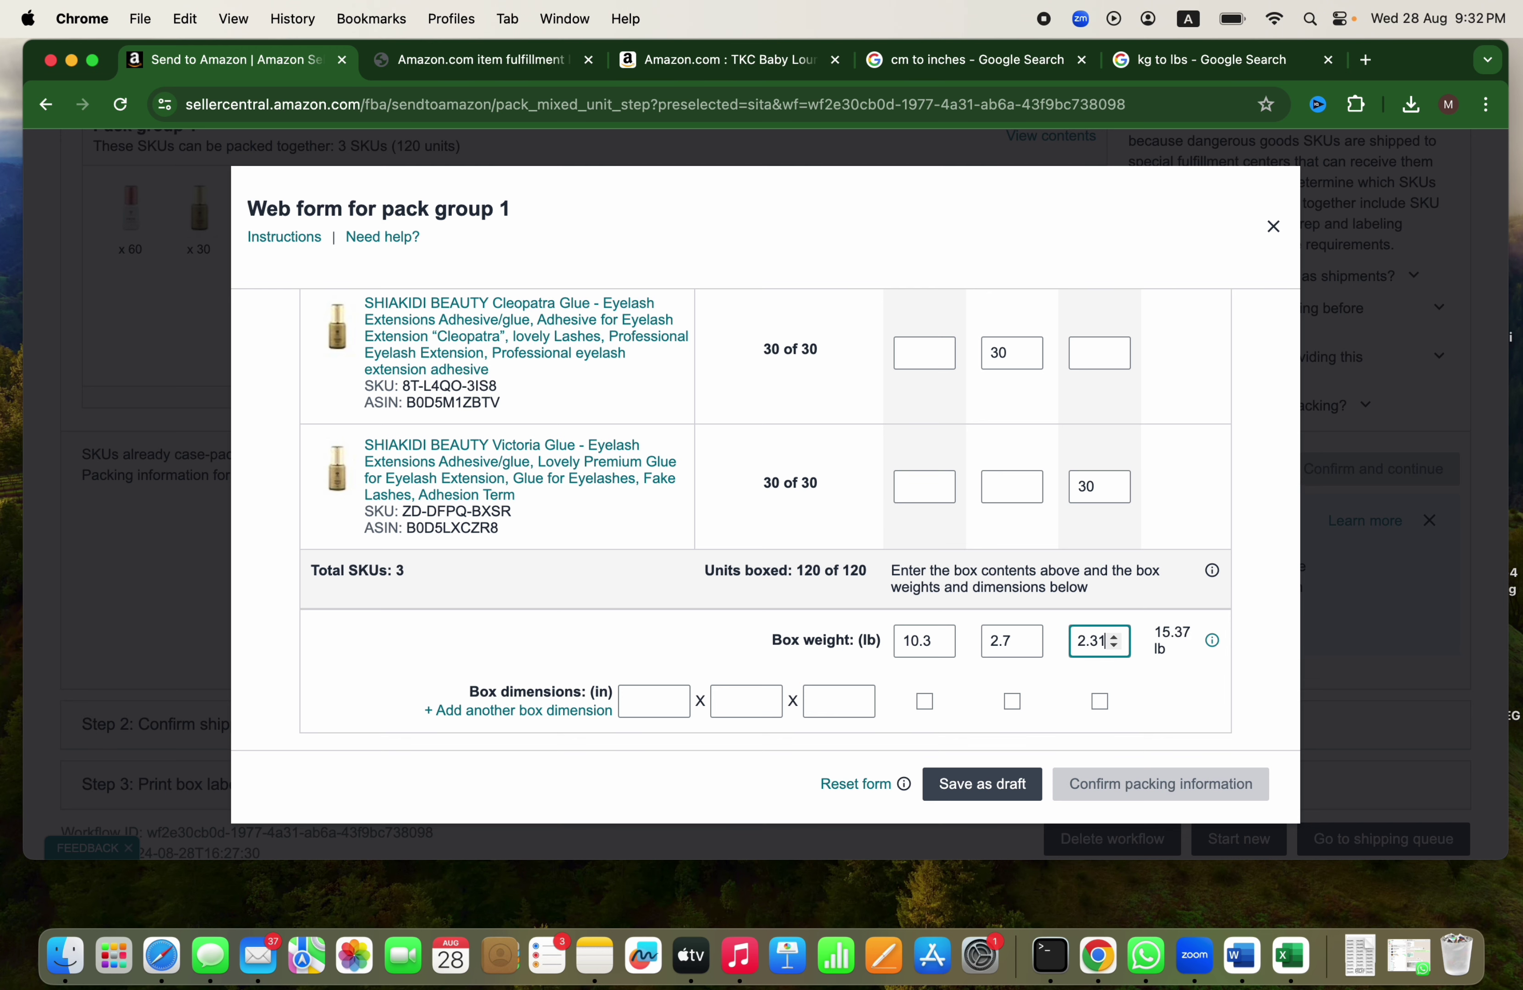
Step: Add two more box dimension rows below the box weights so that each of the three boxes has its own row
scroll(977, 781, down, 3)
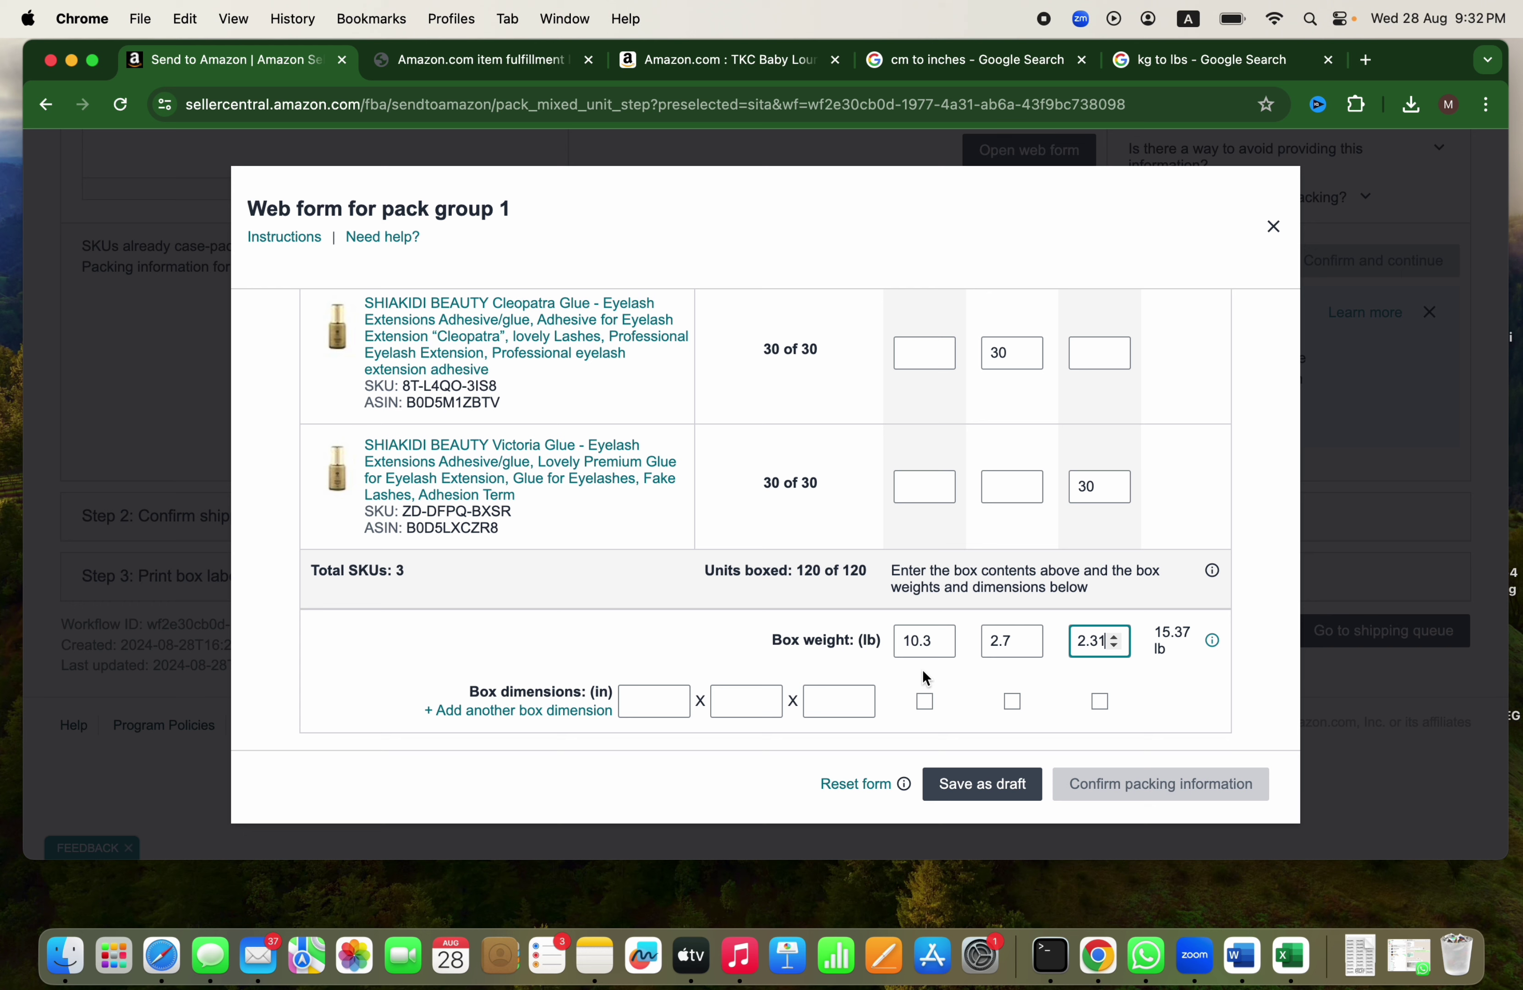
click(581, 712)
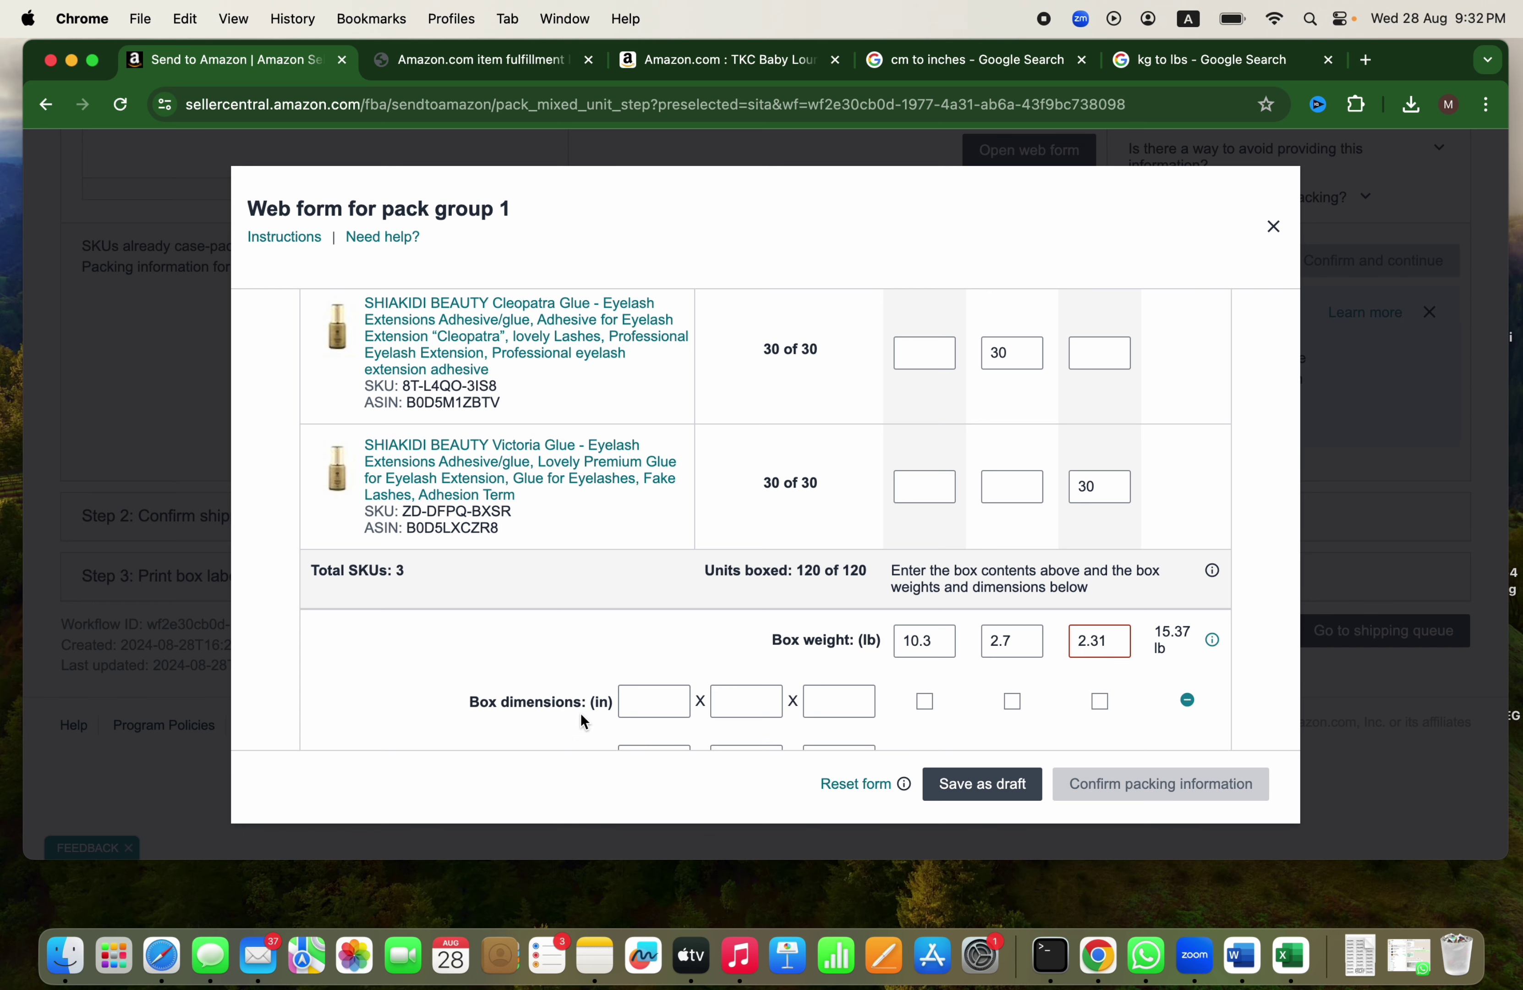
scroll(581, 712, down, 2)
click(565, 703)
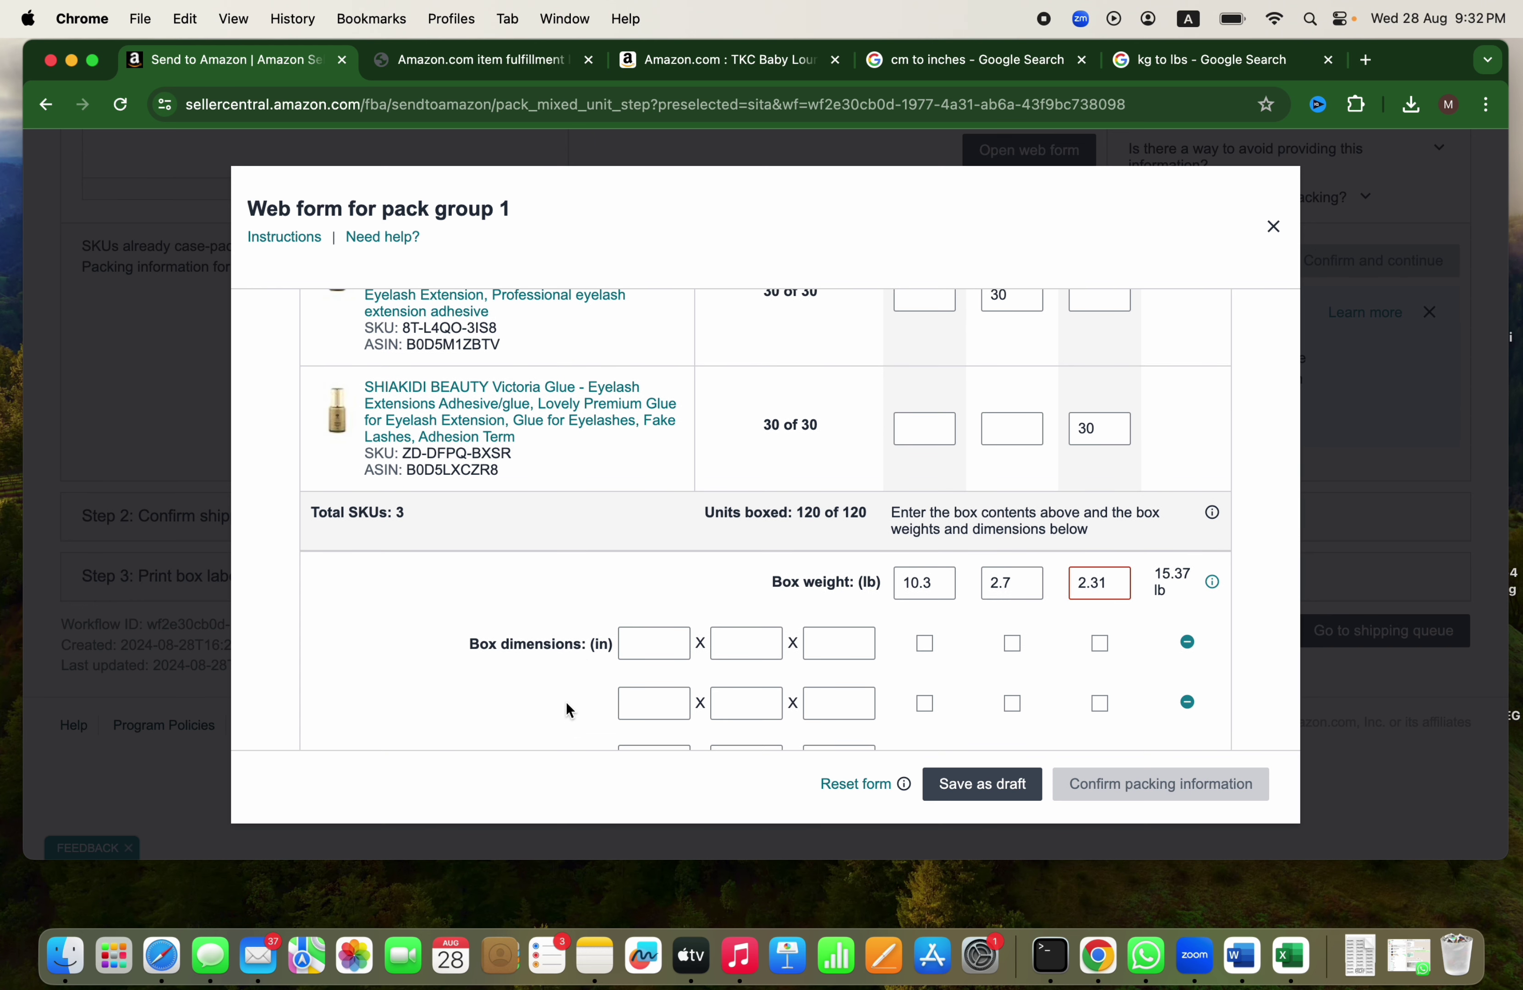
scroll(567, 704, down, 2)
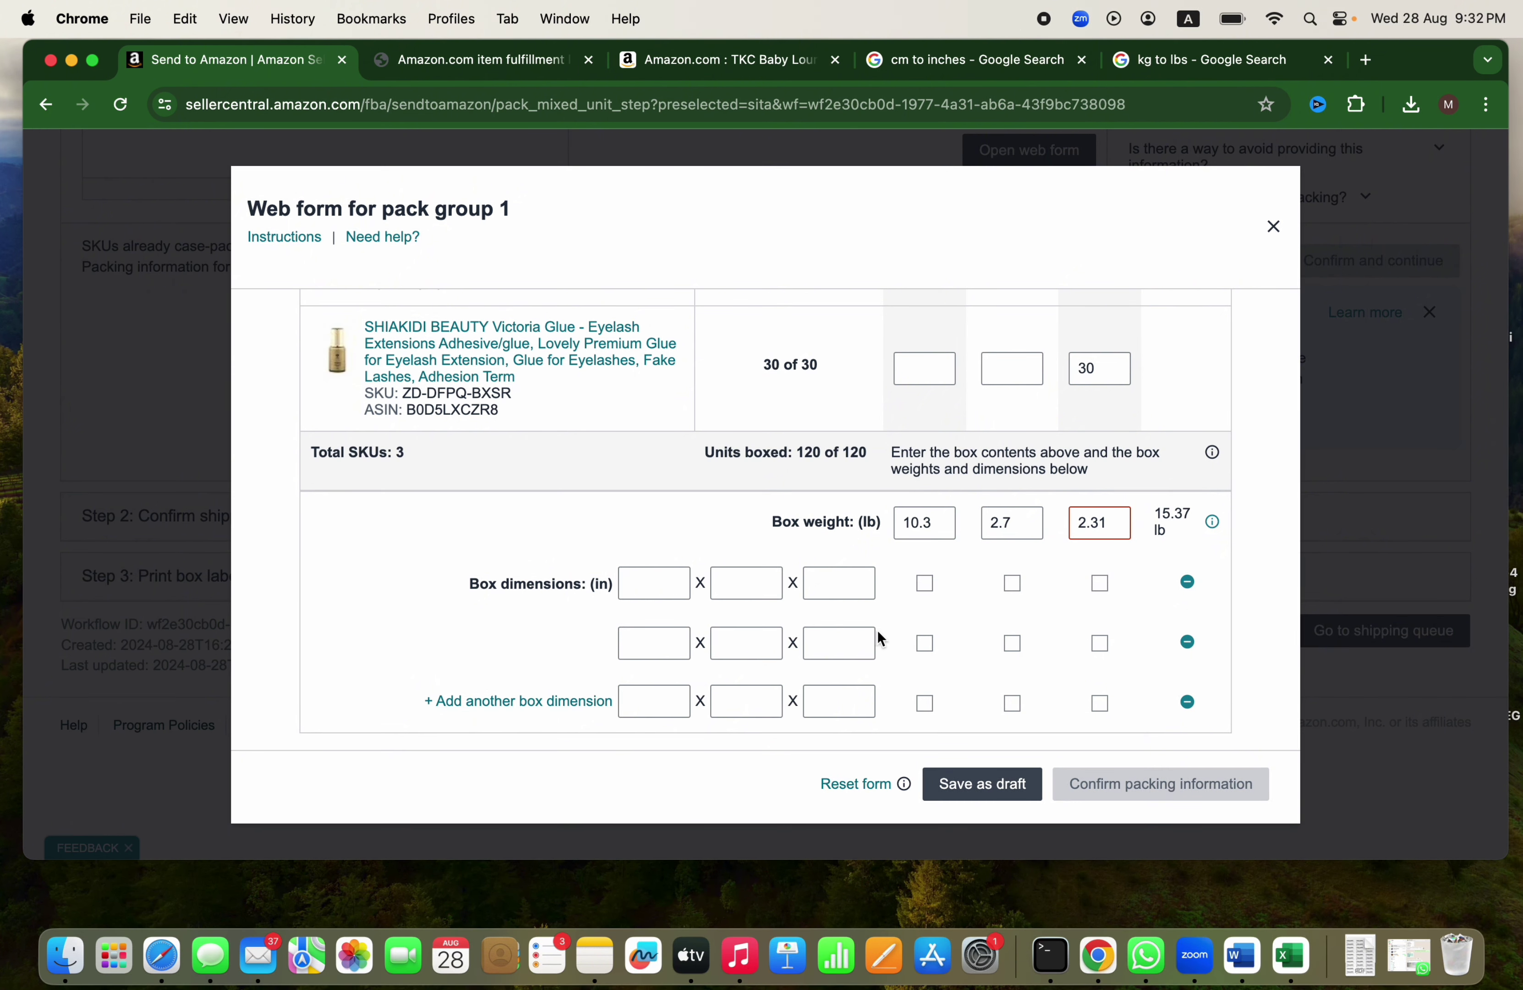
click(924, 584)
click(1012, 584)
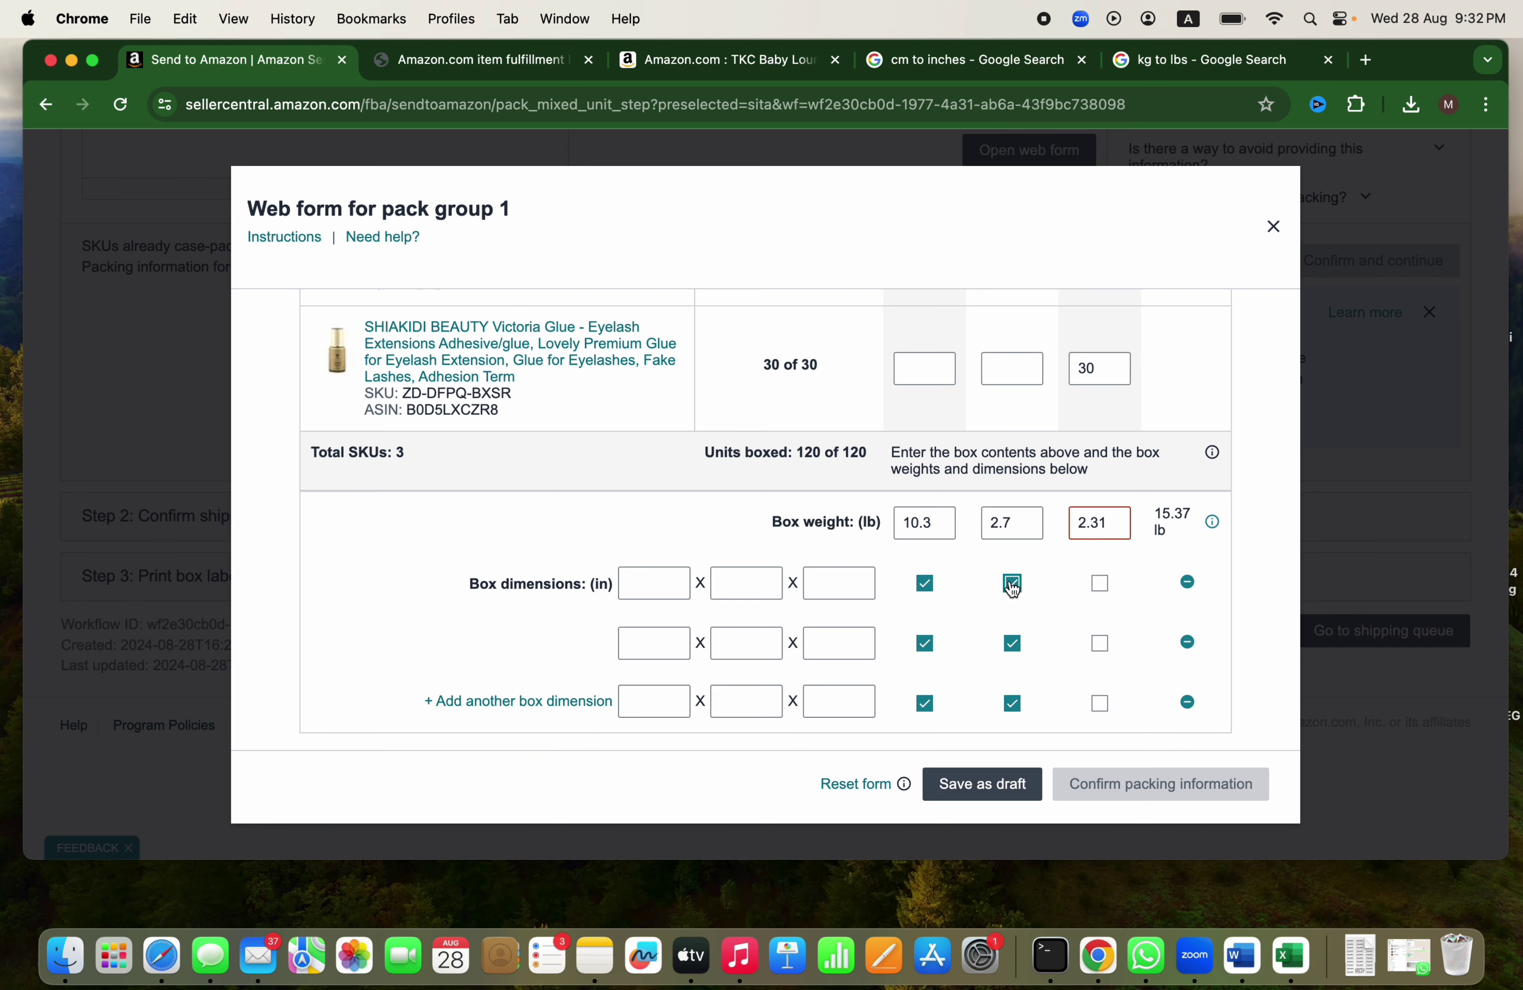
click(1098, 584)
click(1010, 585)
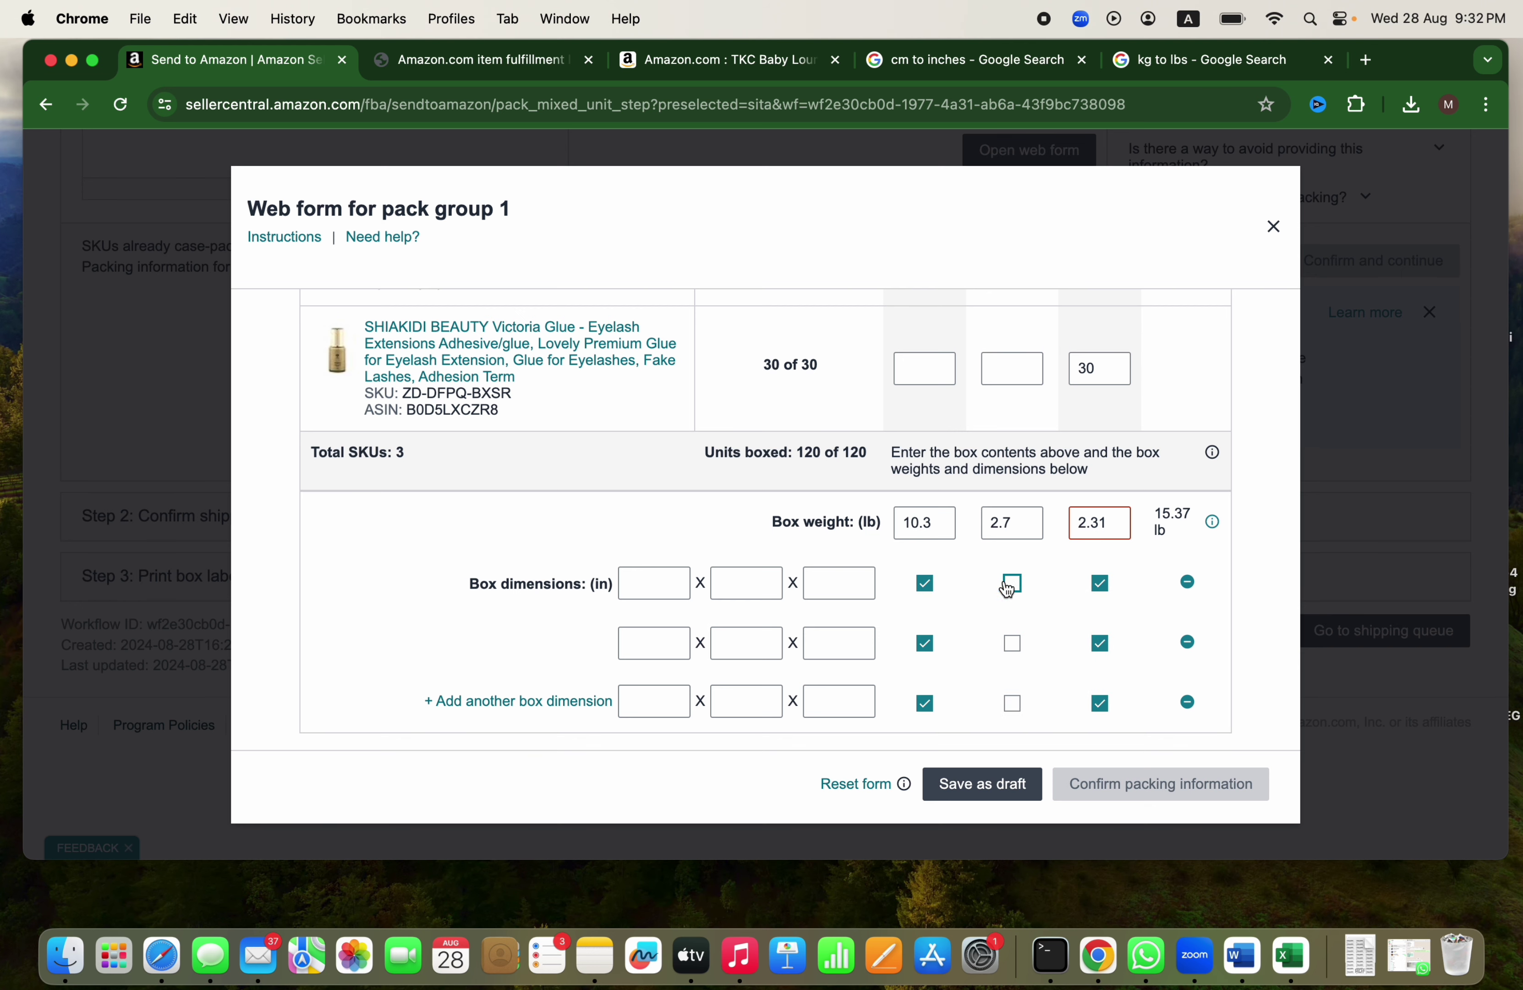
click(924, 584)
click(1100, 583)
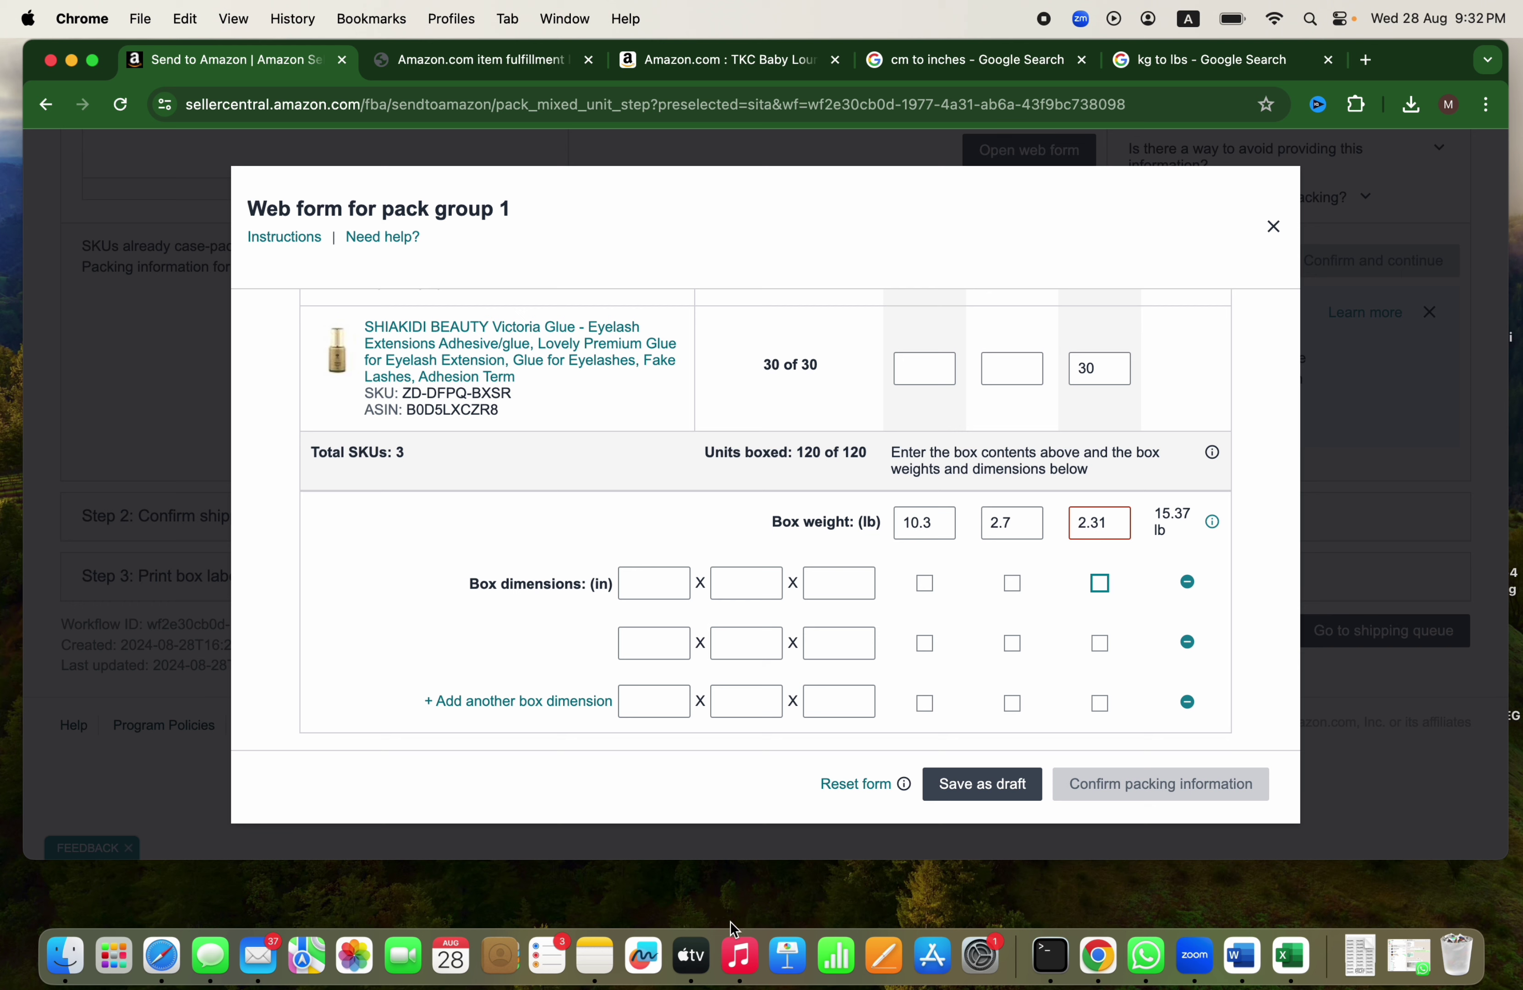
Step: Enter the first box dimension row as 20 x 9.8 x 14.5 in, taken from the Focus Glue entry in the notes
click(598, 956)
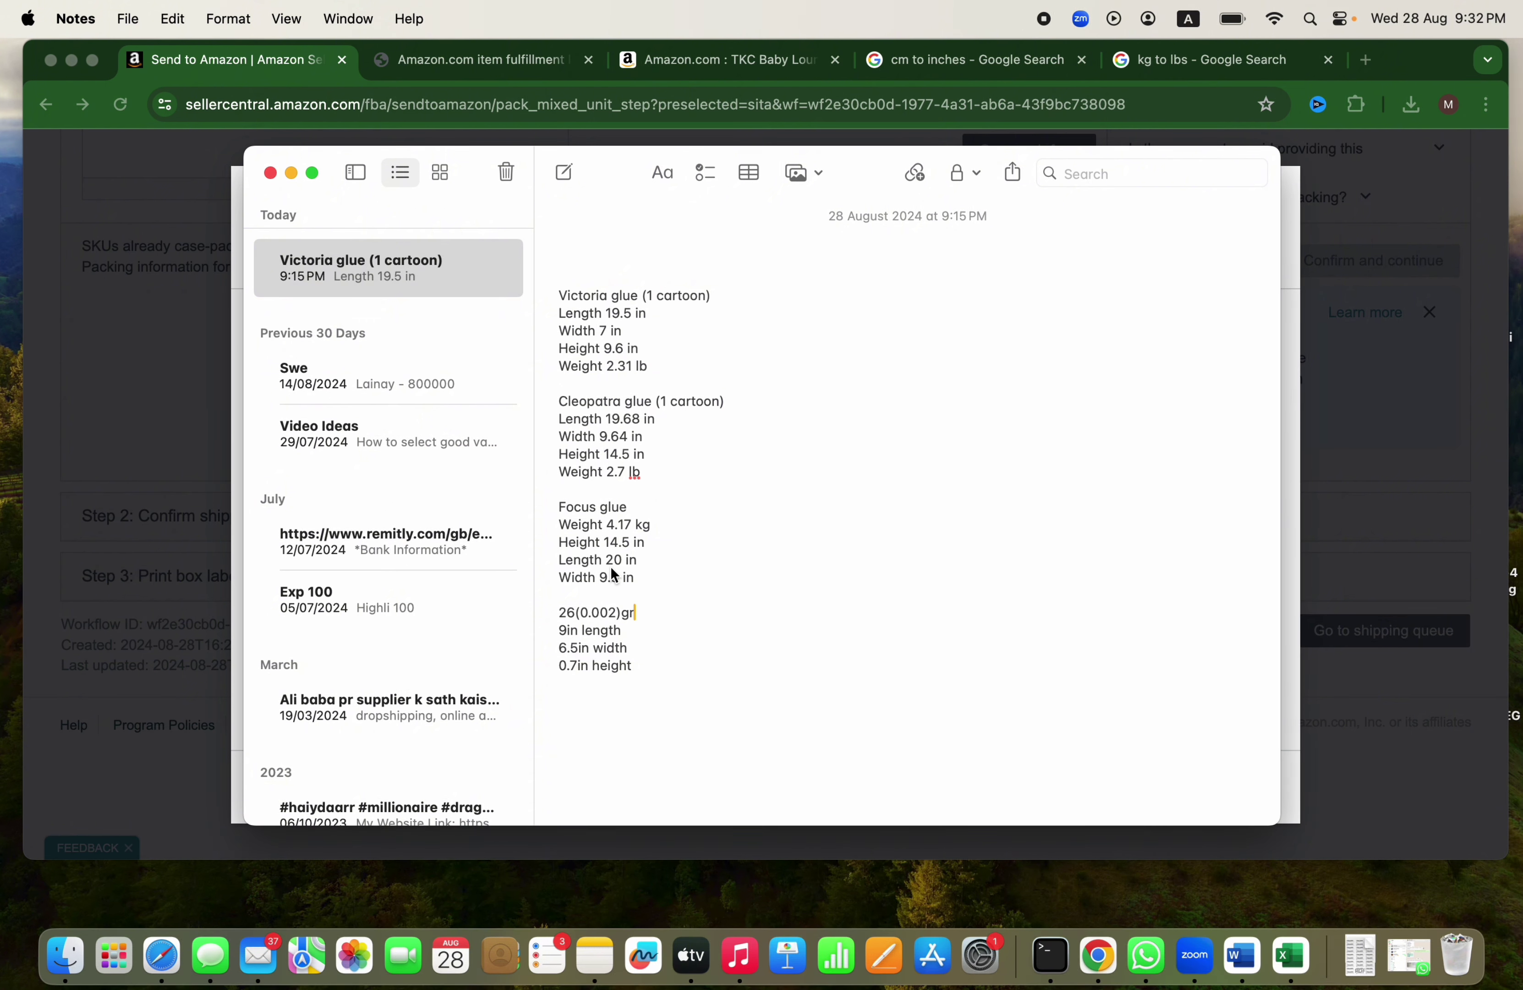
click(1297, 717)
click(660, 583)
text(20)
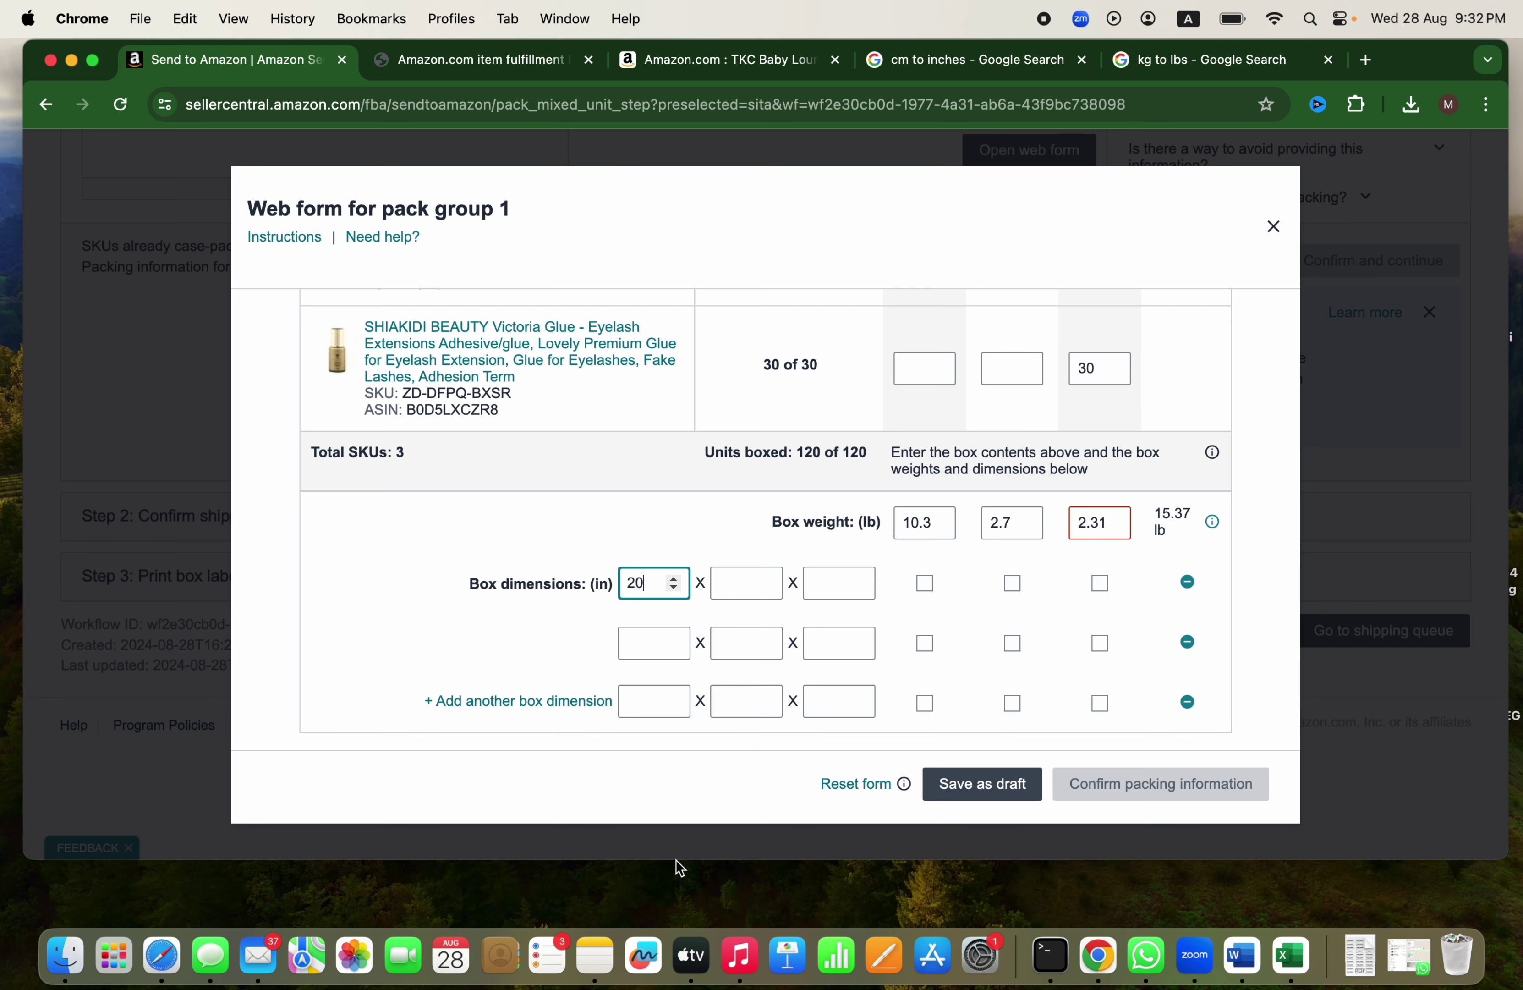
click(594, 970)
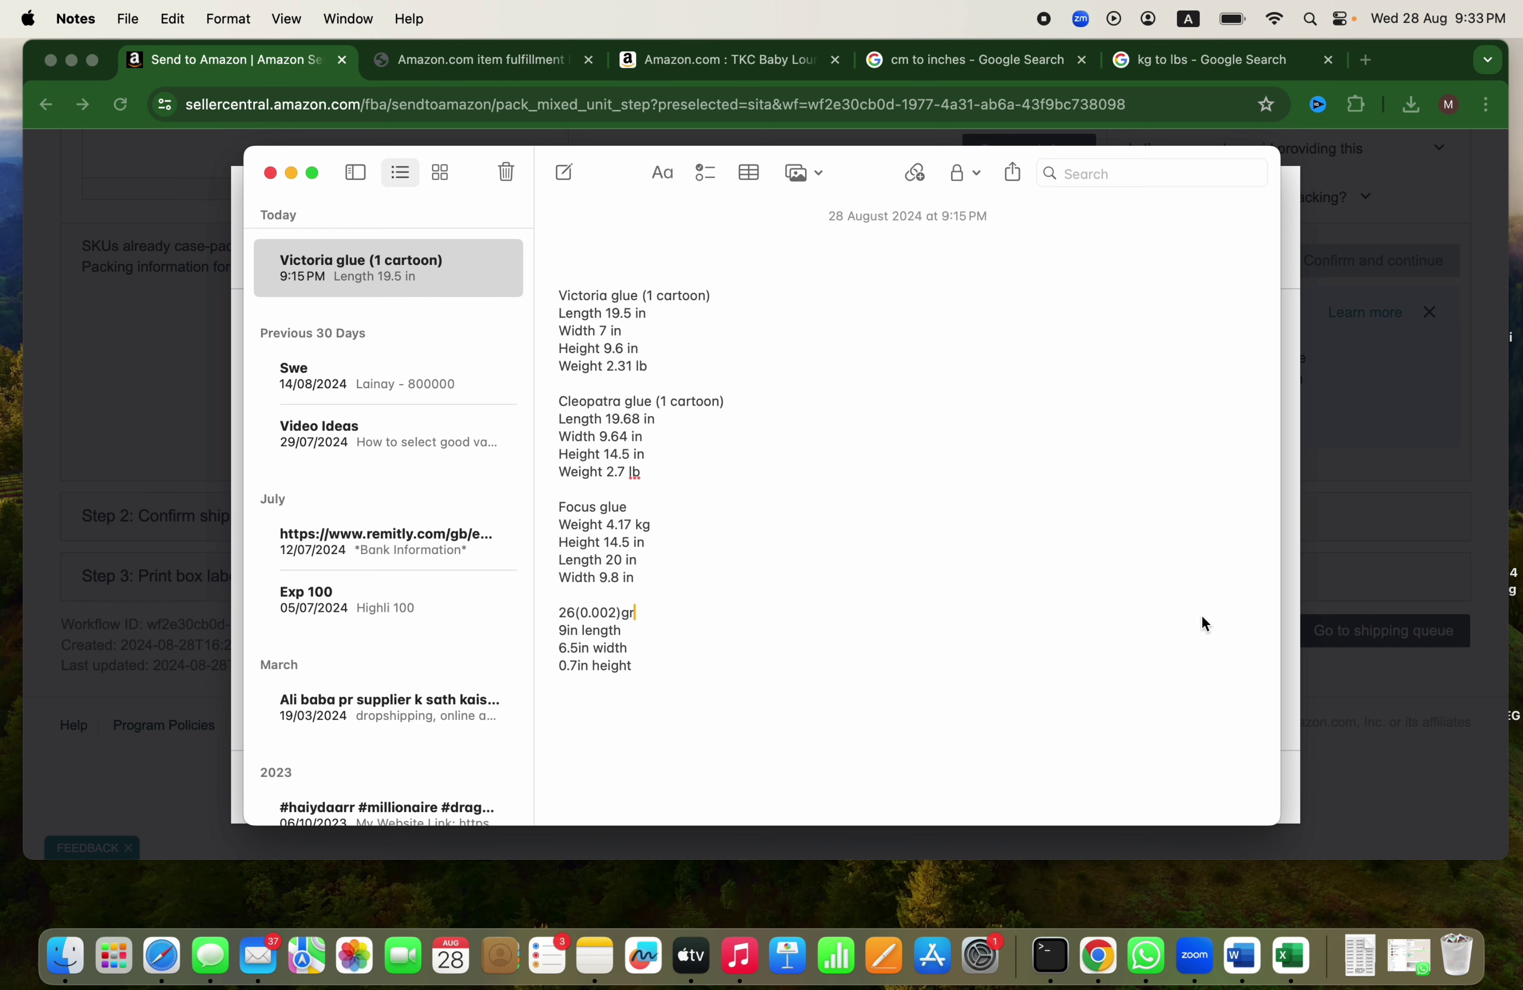
click(1290, 706)
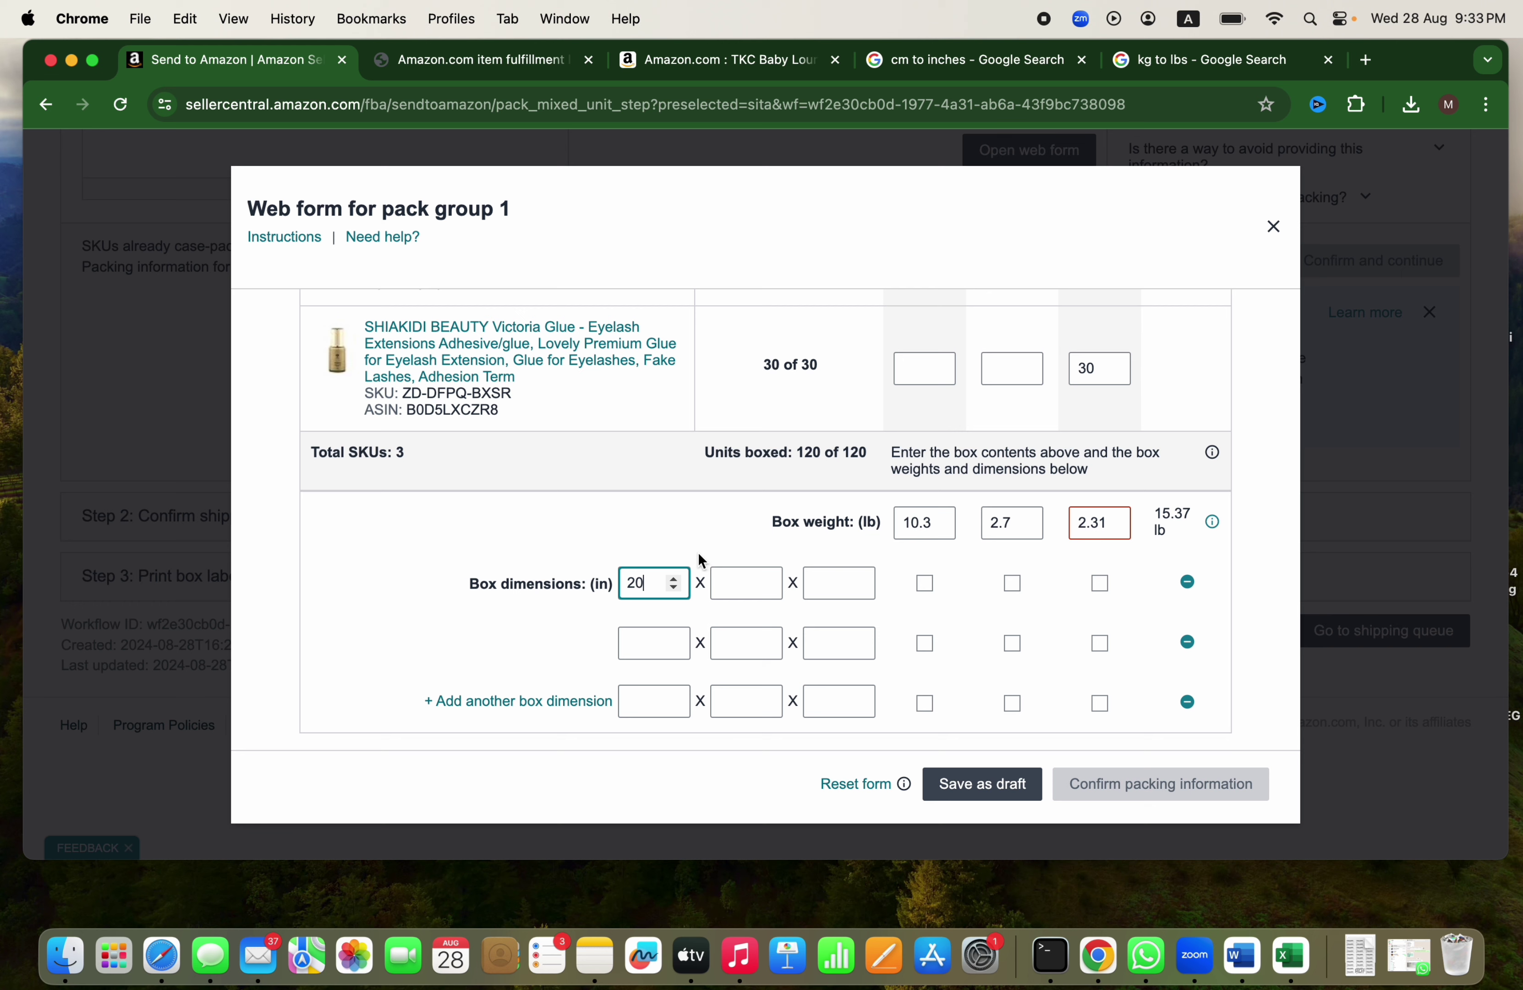
click(720, 584)
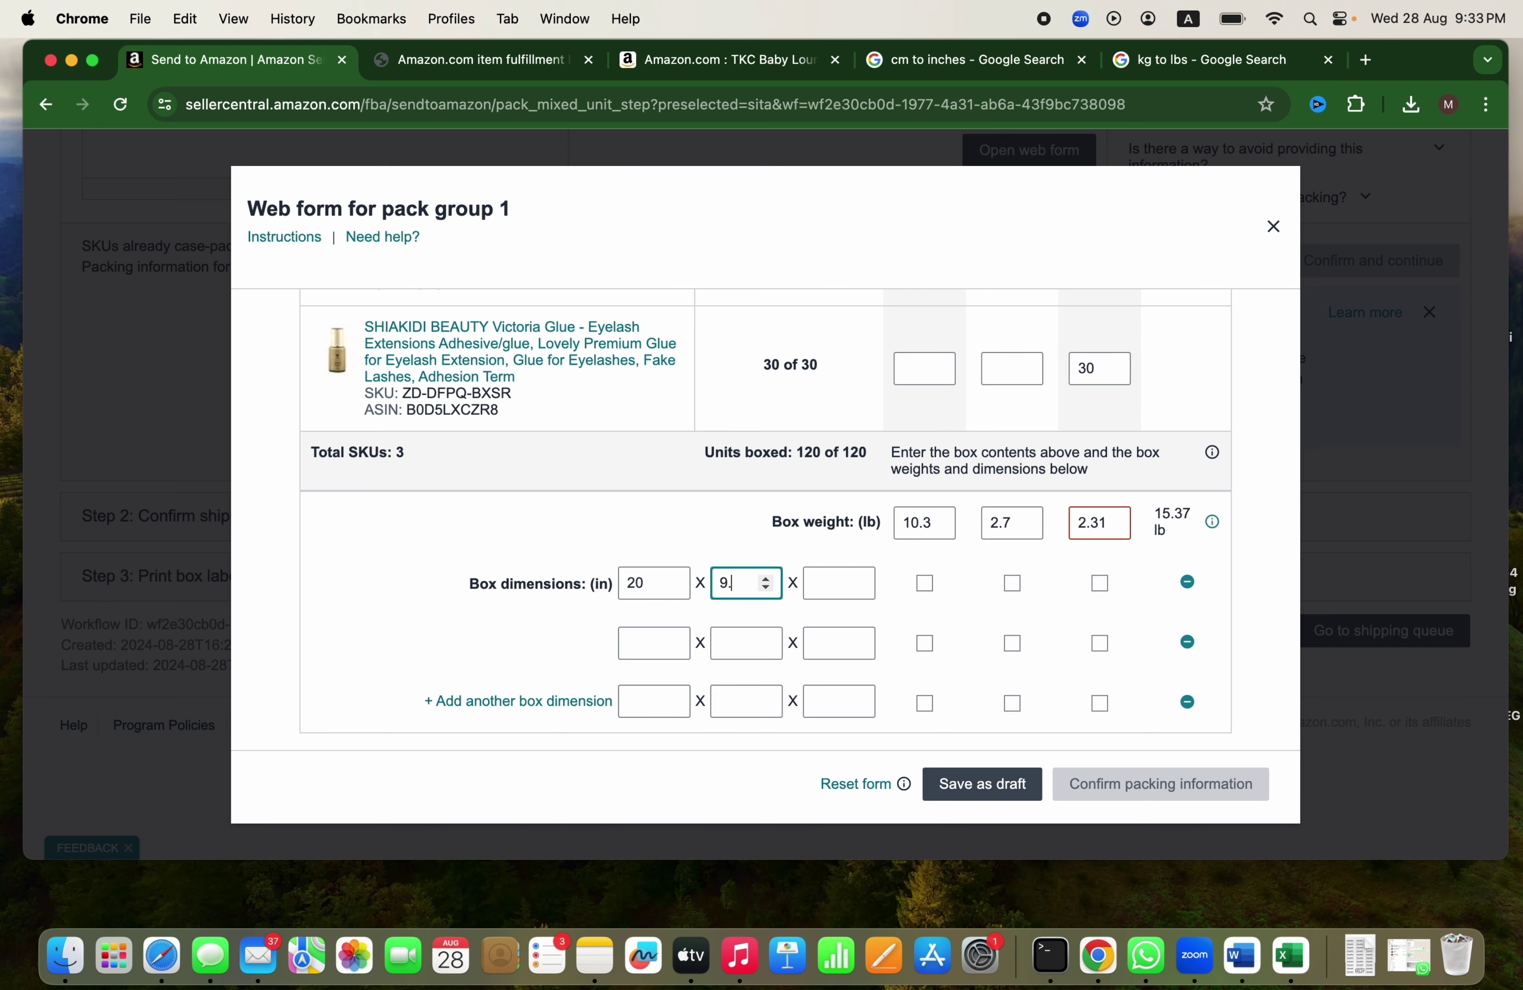
click(833, 579)
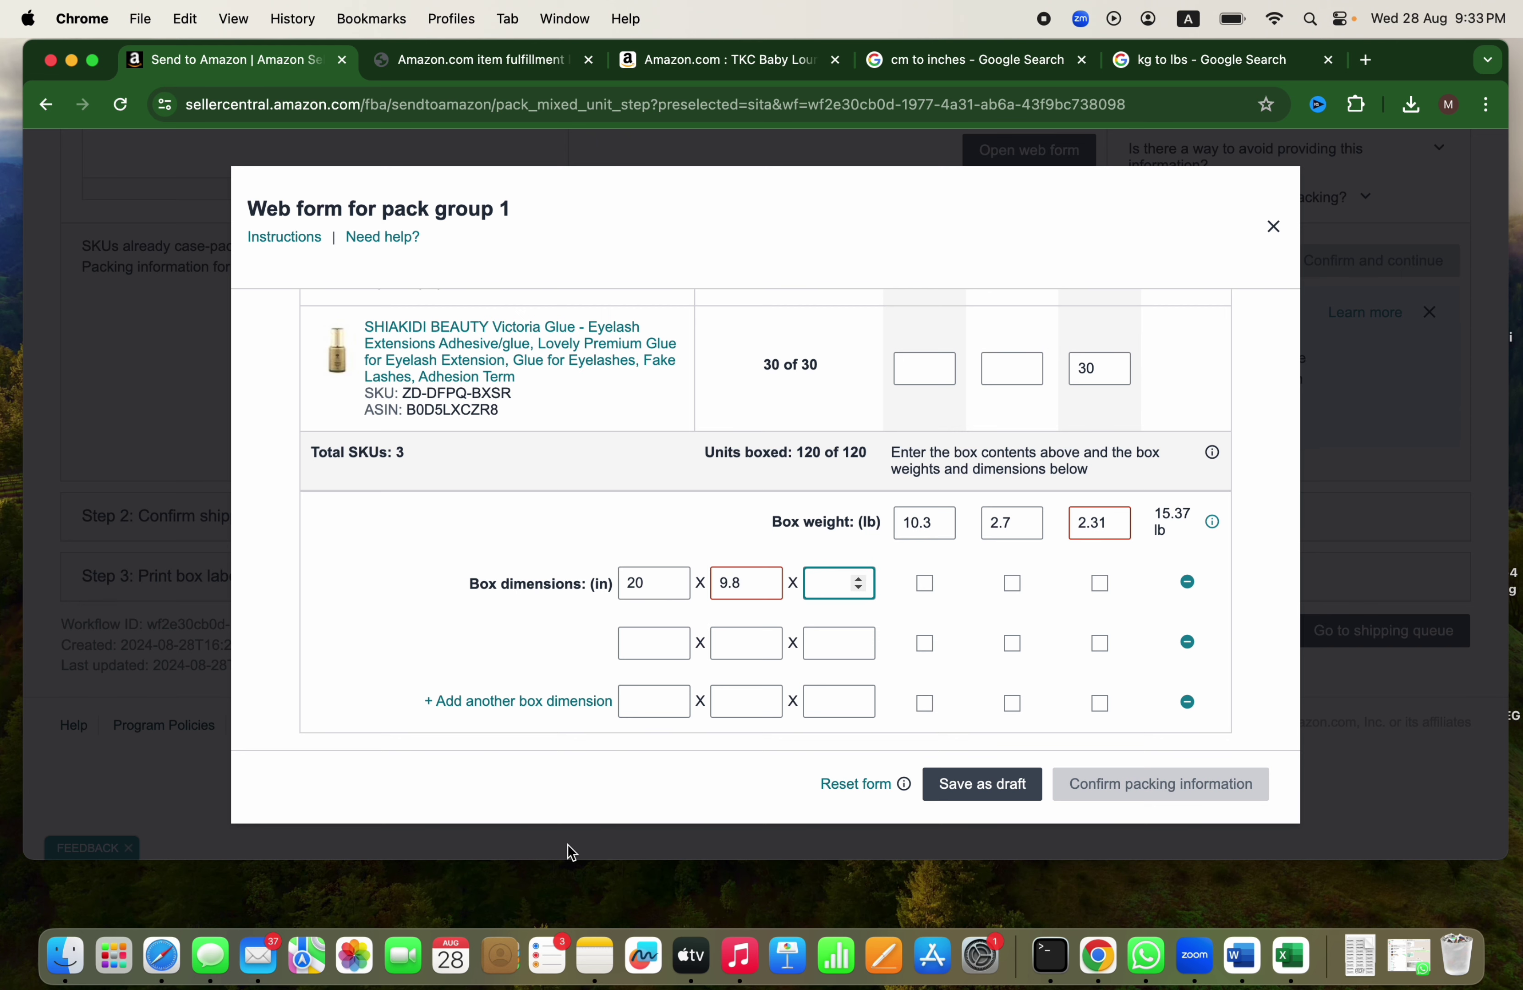
click(595, 958)
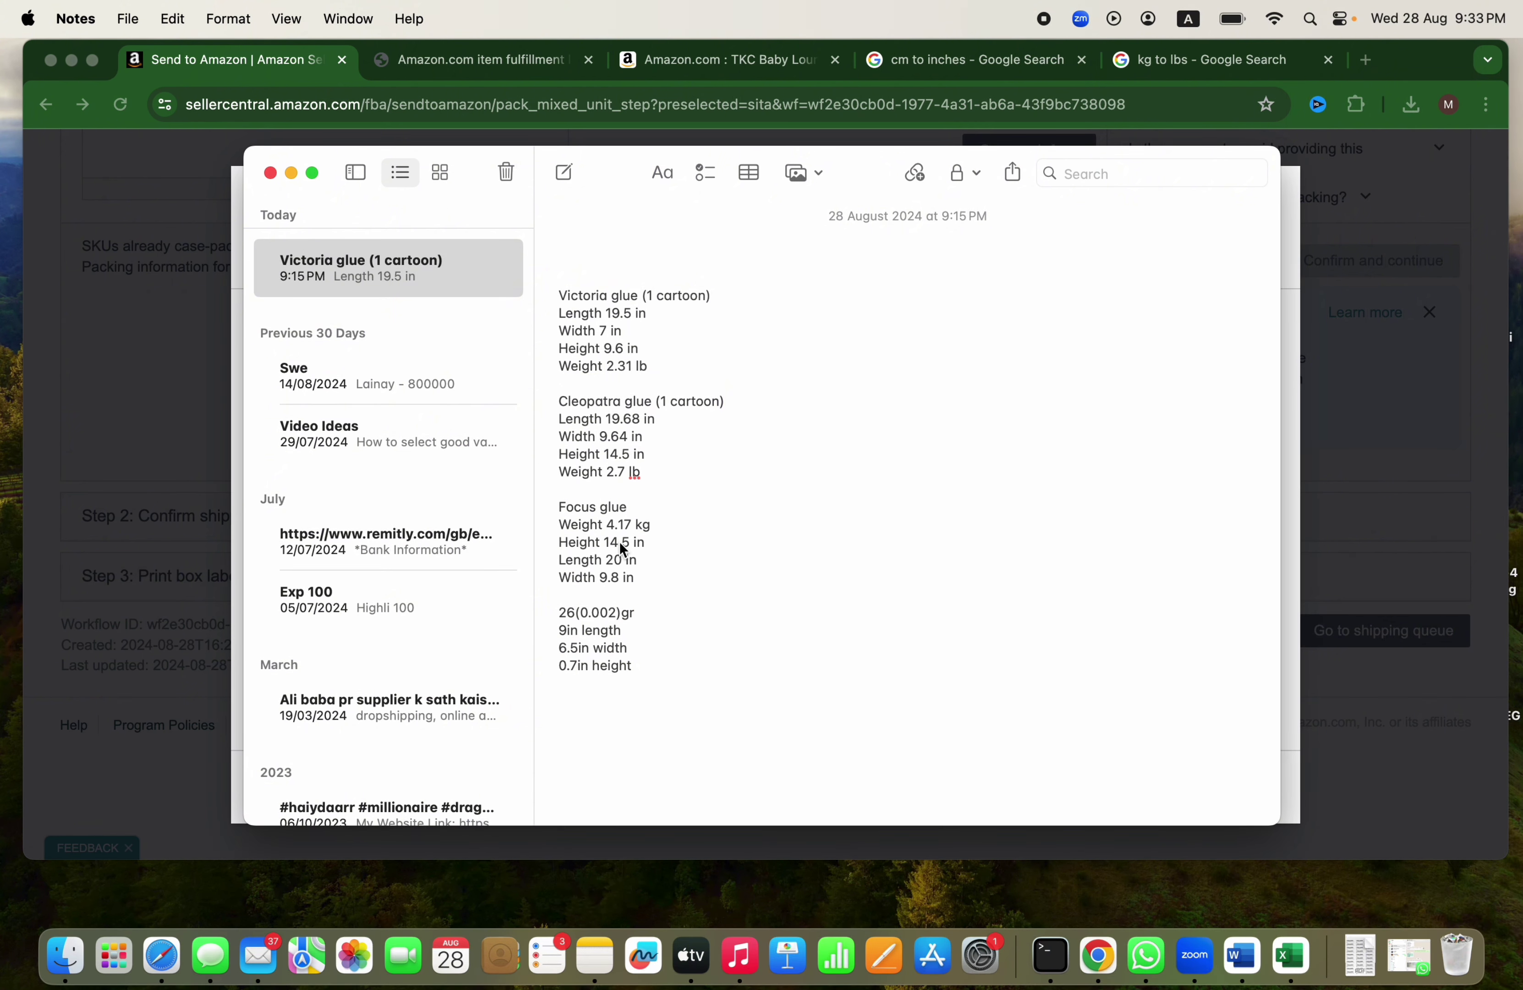
click(1296, 637)
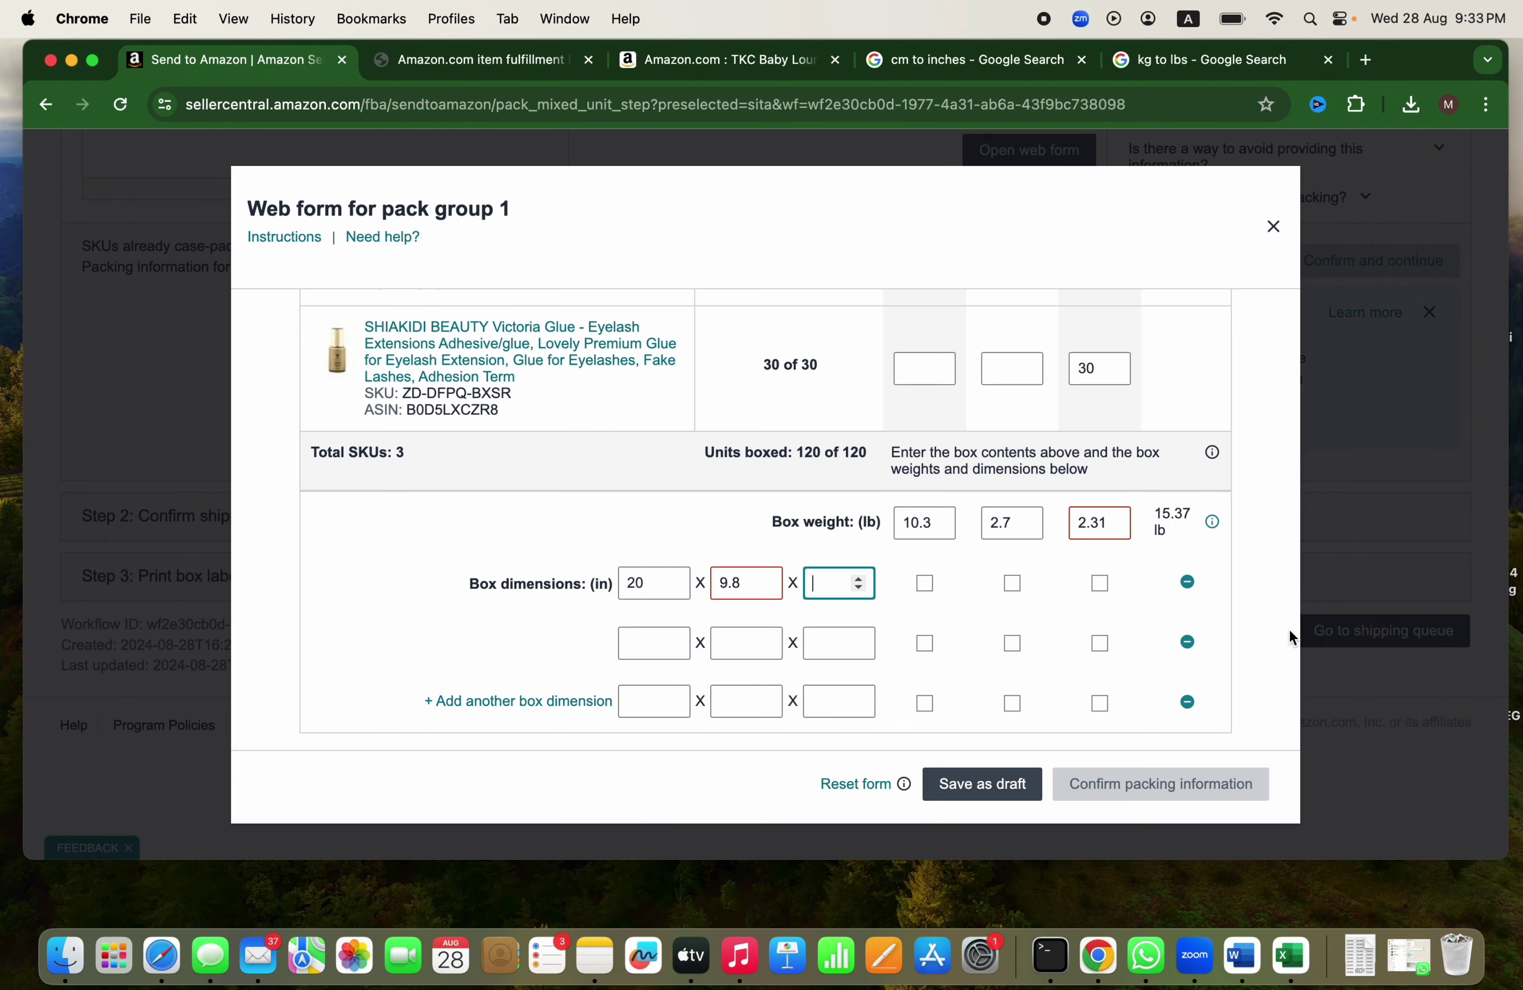
text(14.5)
Step: Look up the Cleopatra Glue carton in the notes and set the second dimension row's length to 19.68 in
click(642, 646)
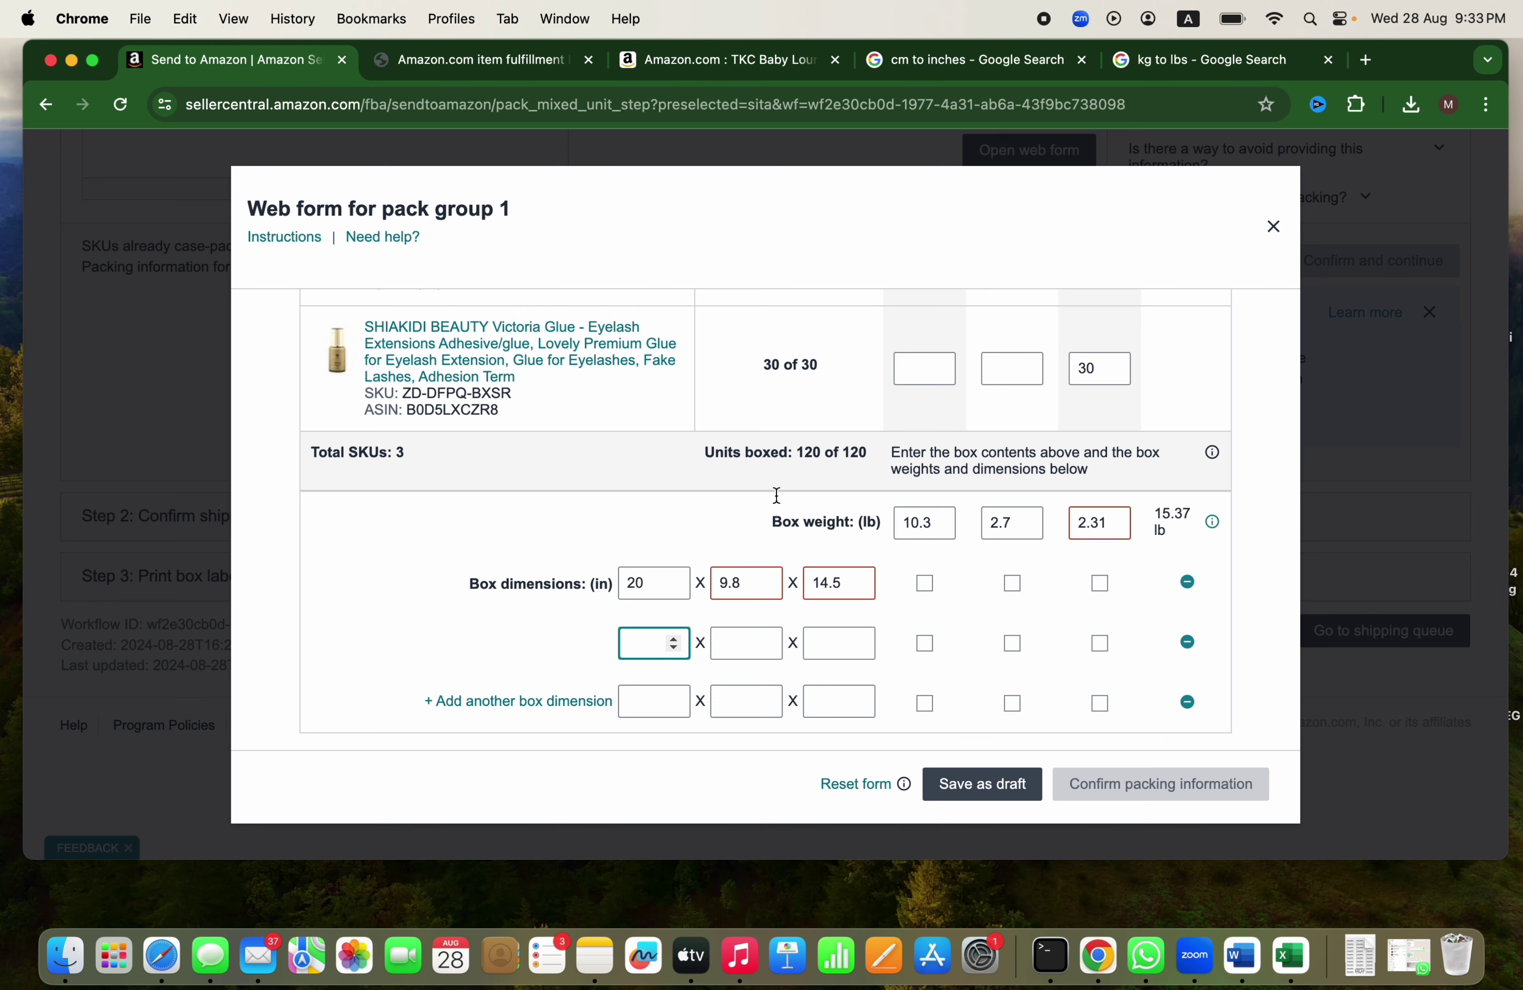
scroll(689, 450, up, 2)
scroll(689, 450, up, 2)
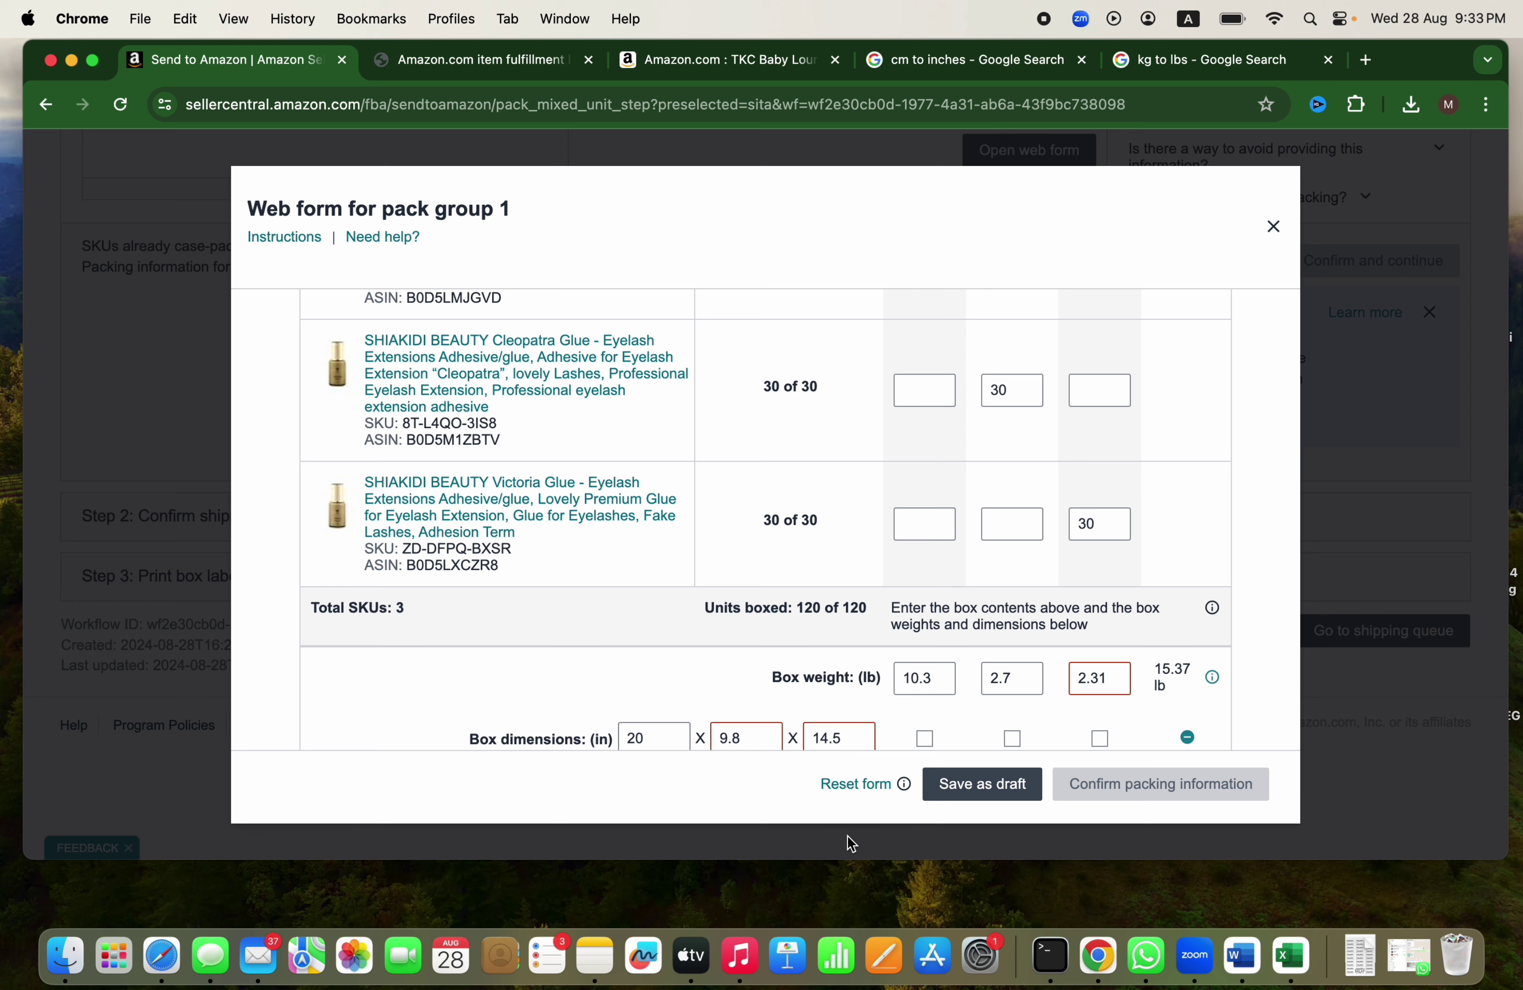
click(595, 955)
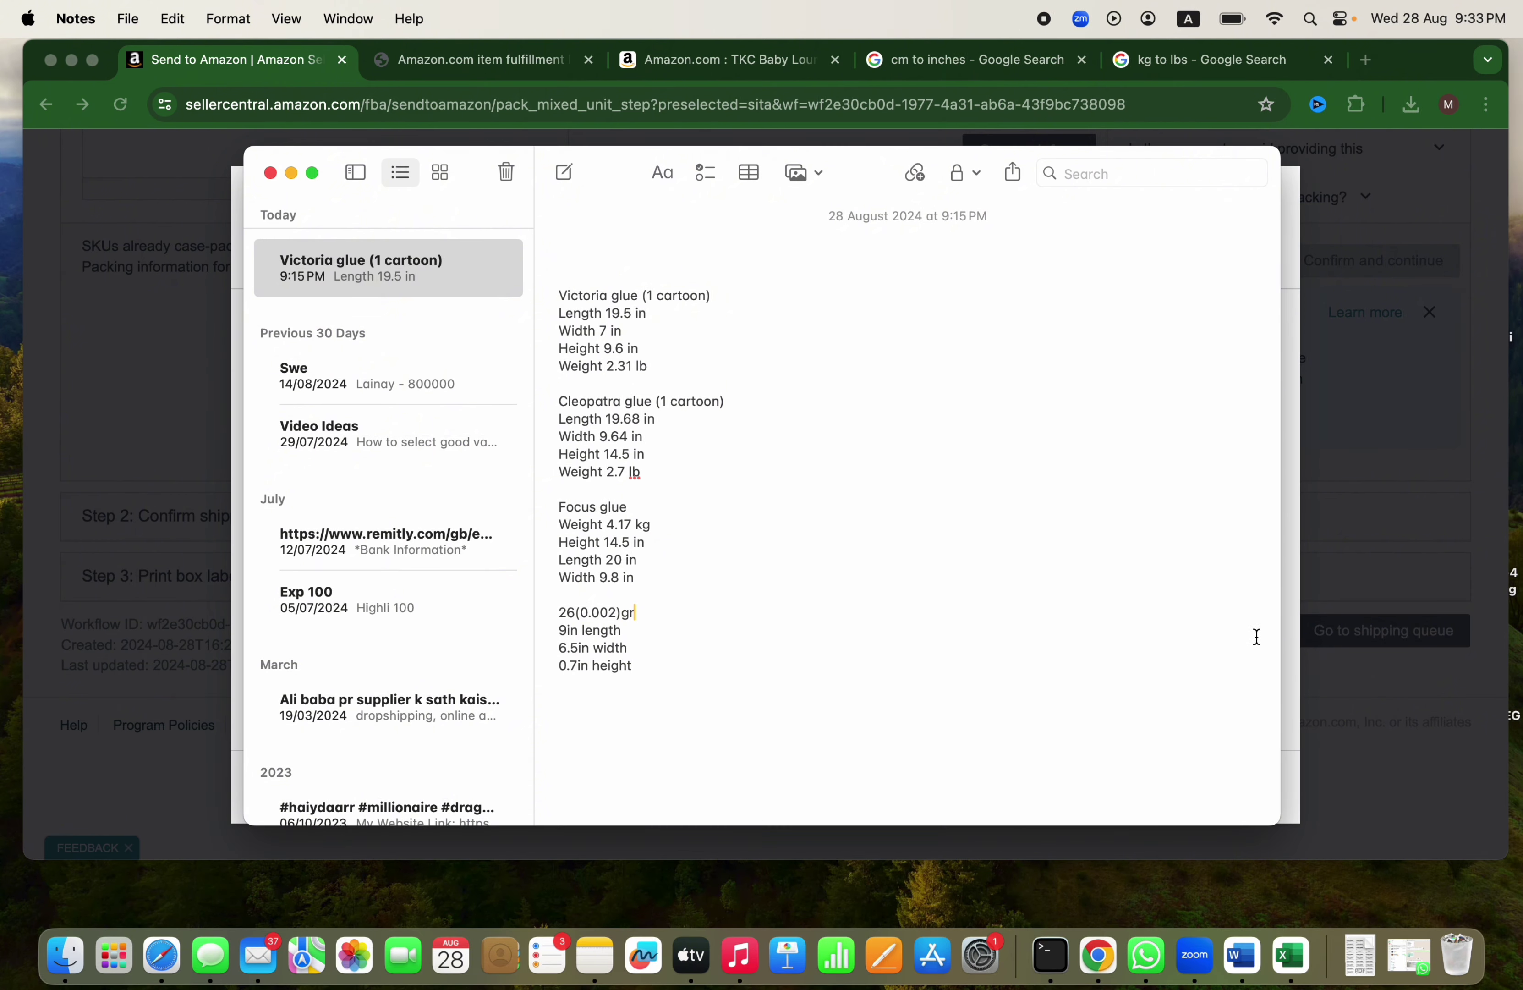
click(1293, 666)
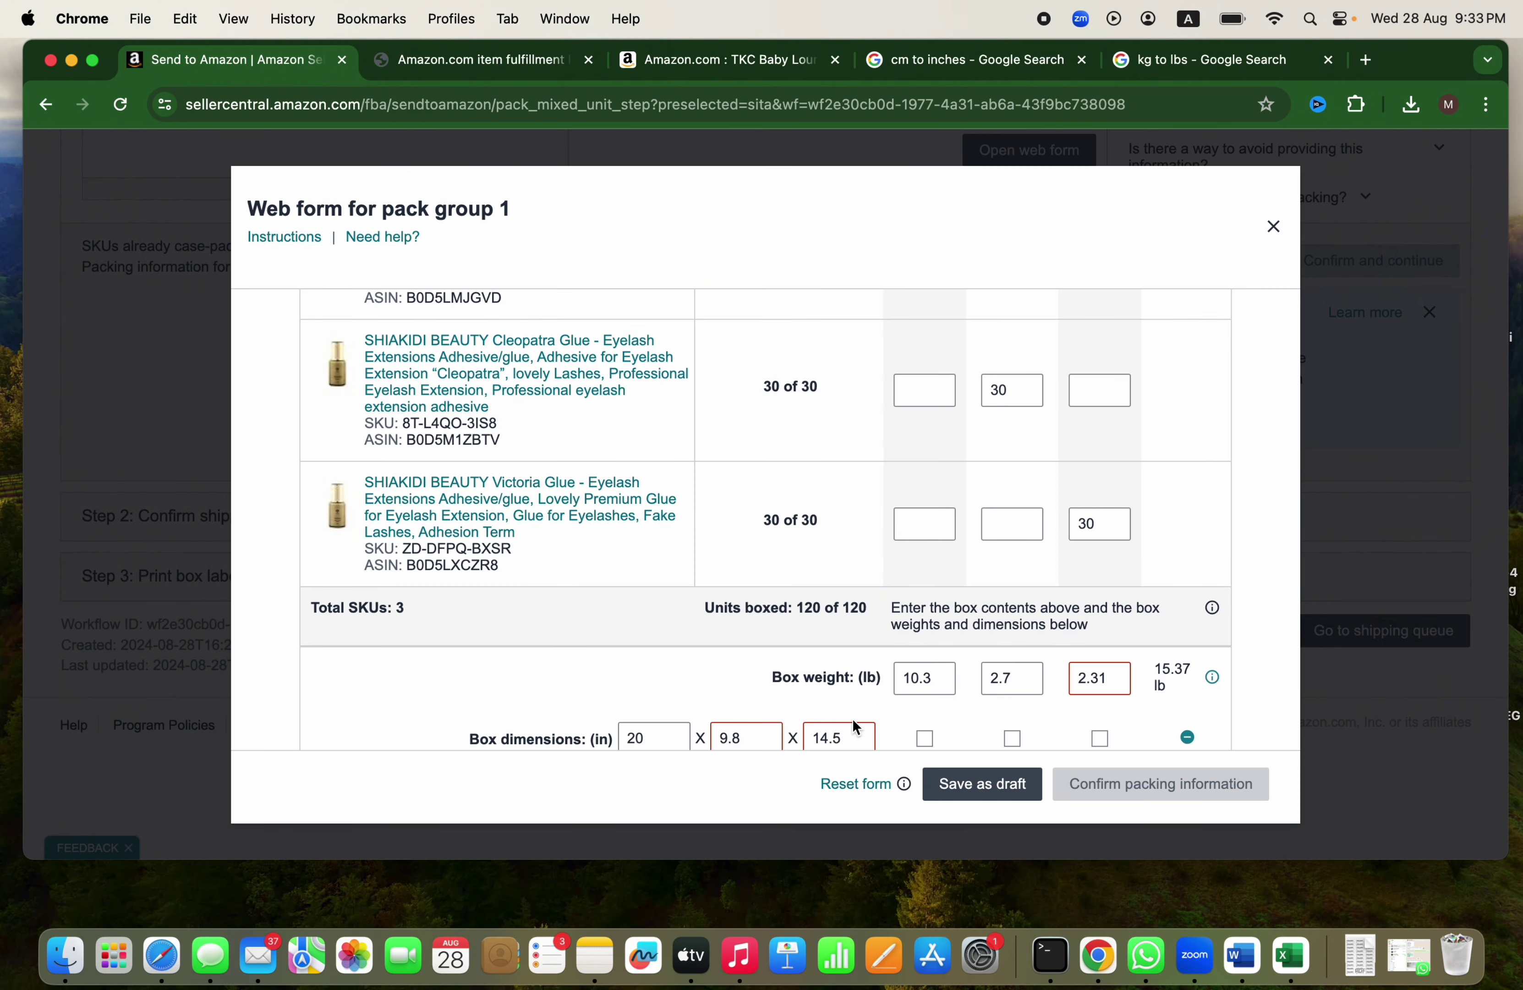
scroll(856, 726, down, 3)
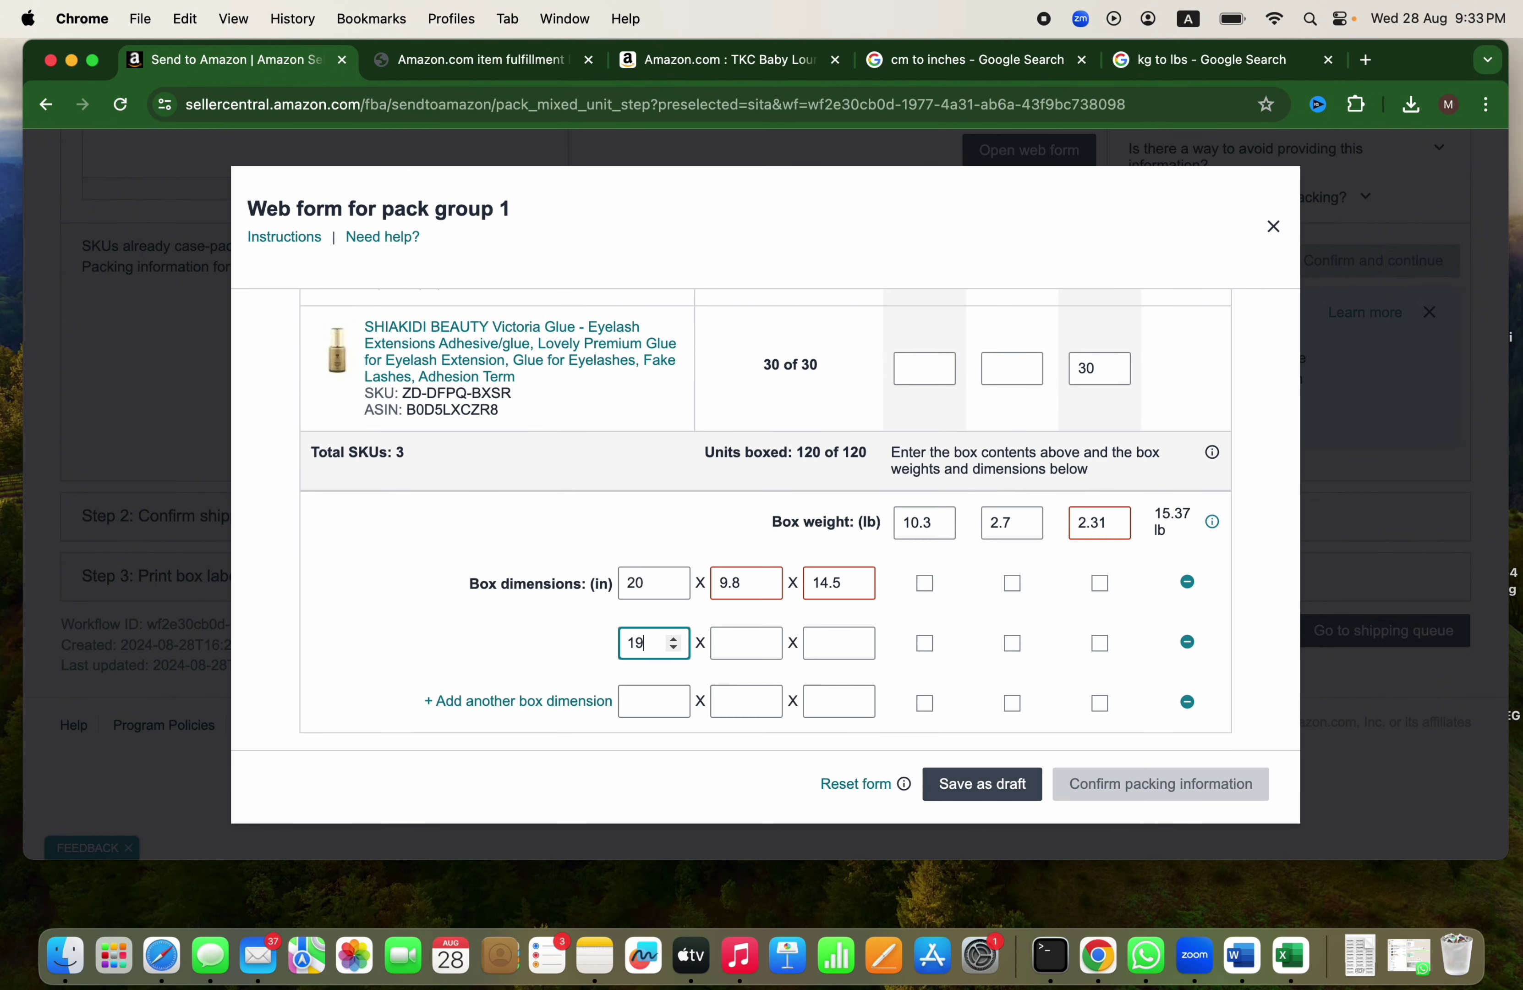
text(19.68)
click(596, 955)
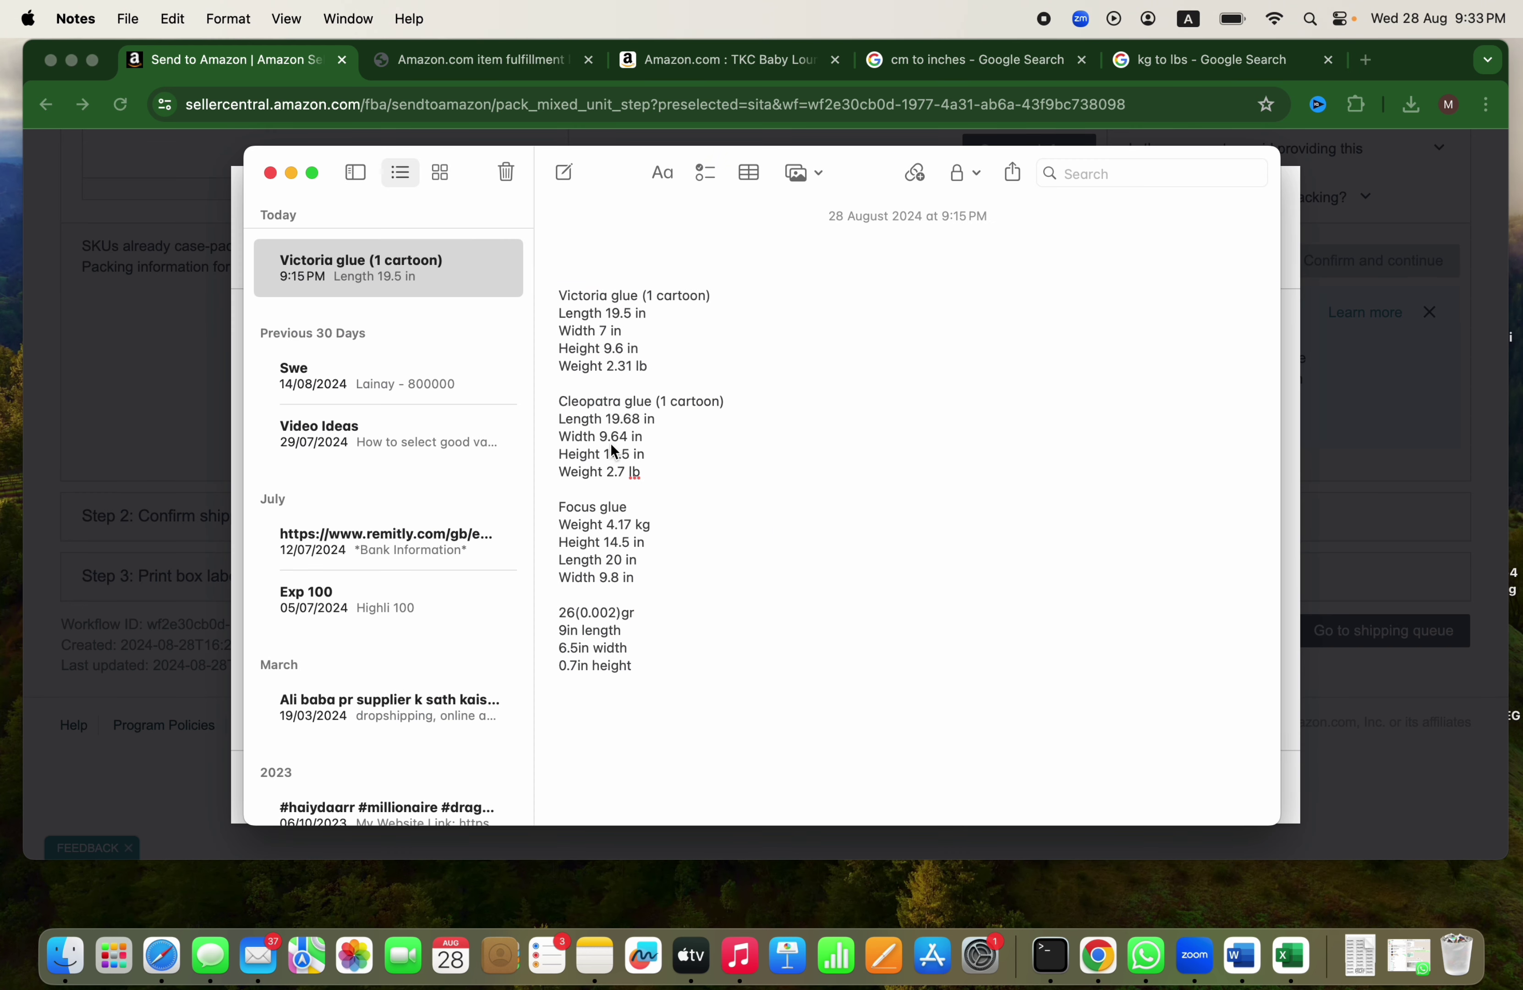
click(1287, 643)
text(8)
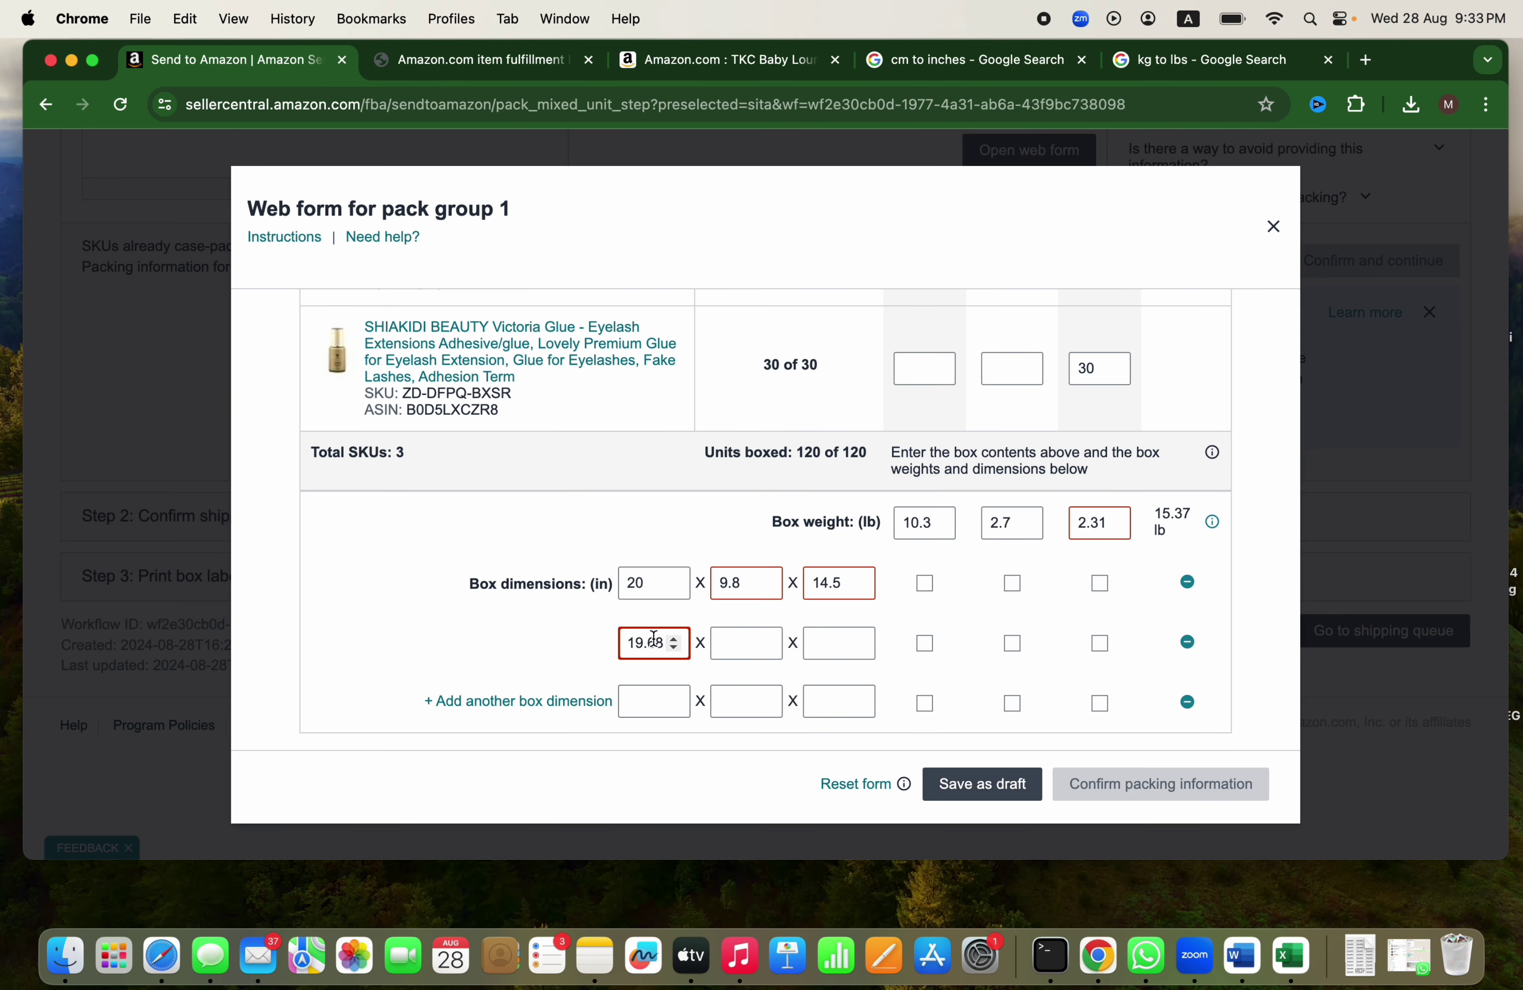
Step: Complete the second dimension row with width 9.64 in and height 14.5 in from the Cleopatra Glue notes
click(722, 649)
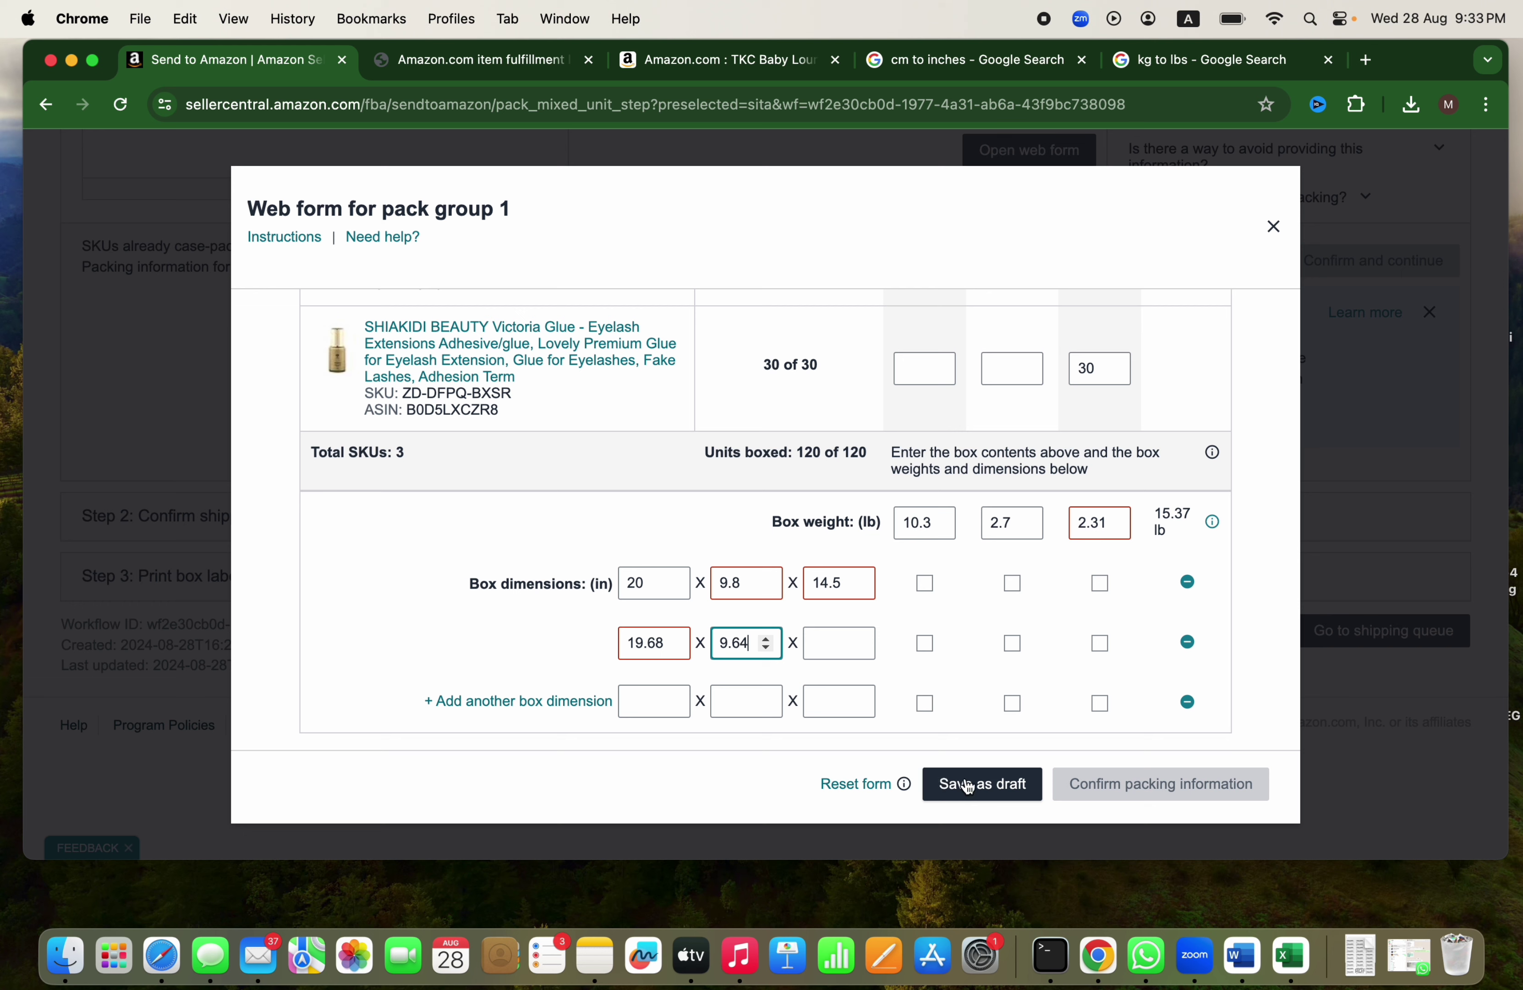
click(595, 956)
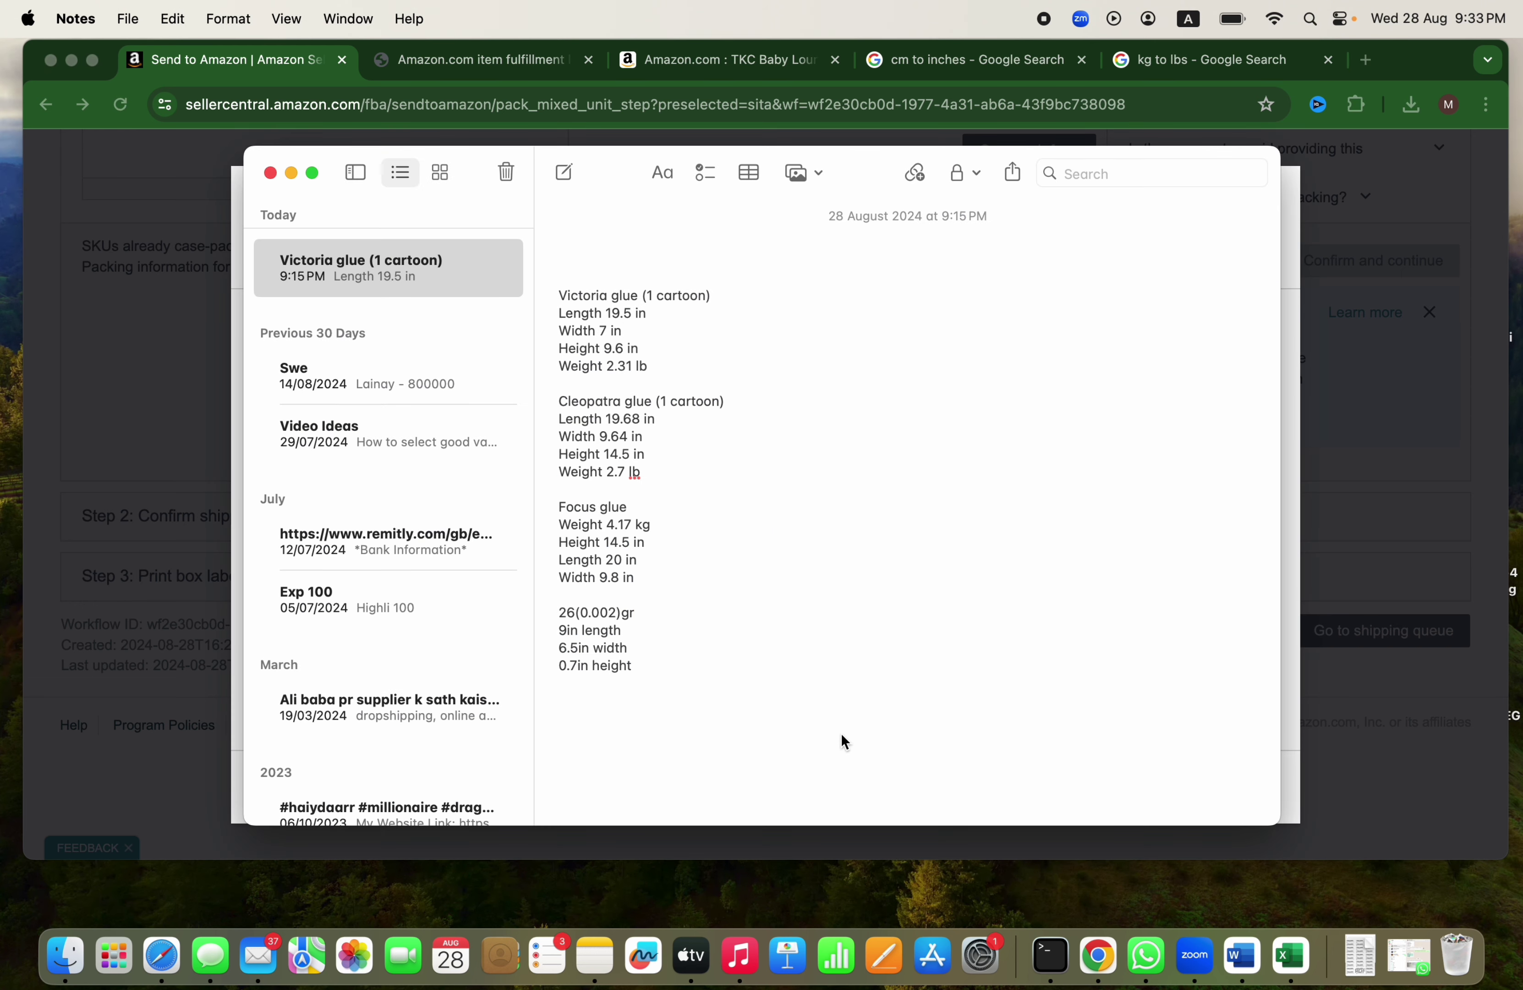
click(1299, 704)
click(823, 646)
text(1)
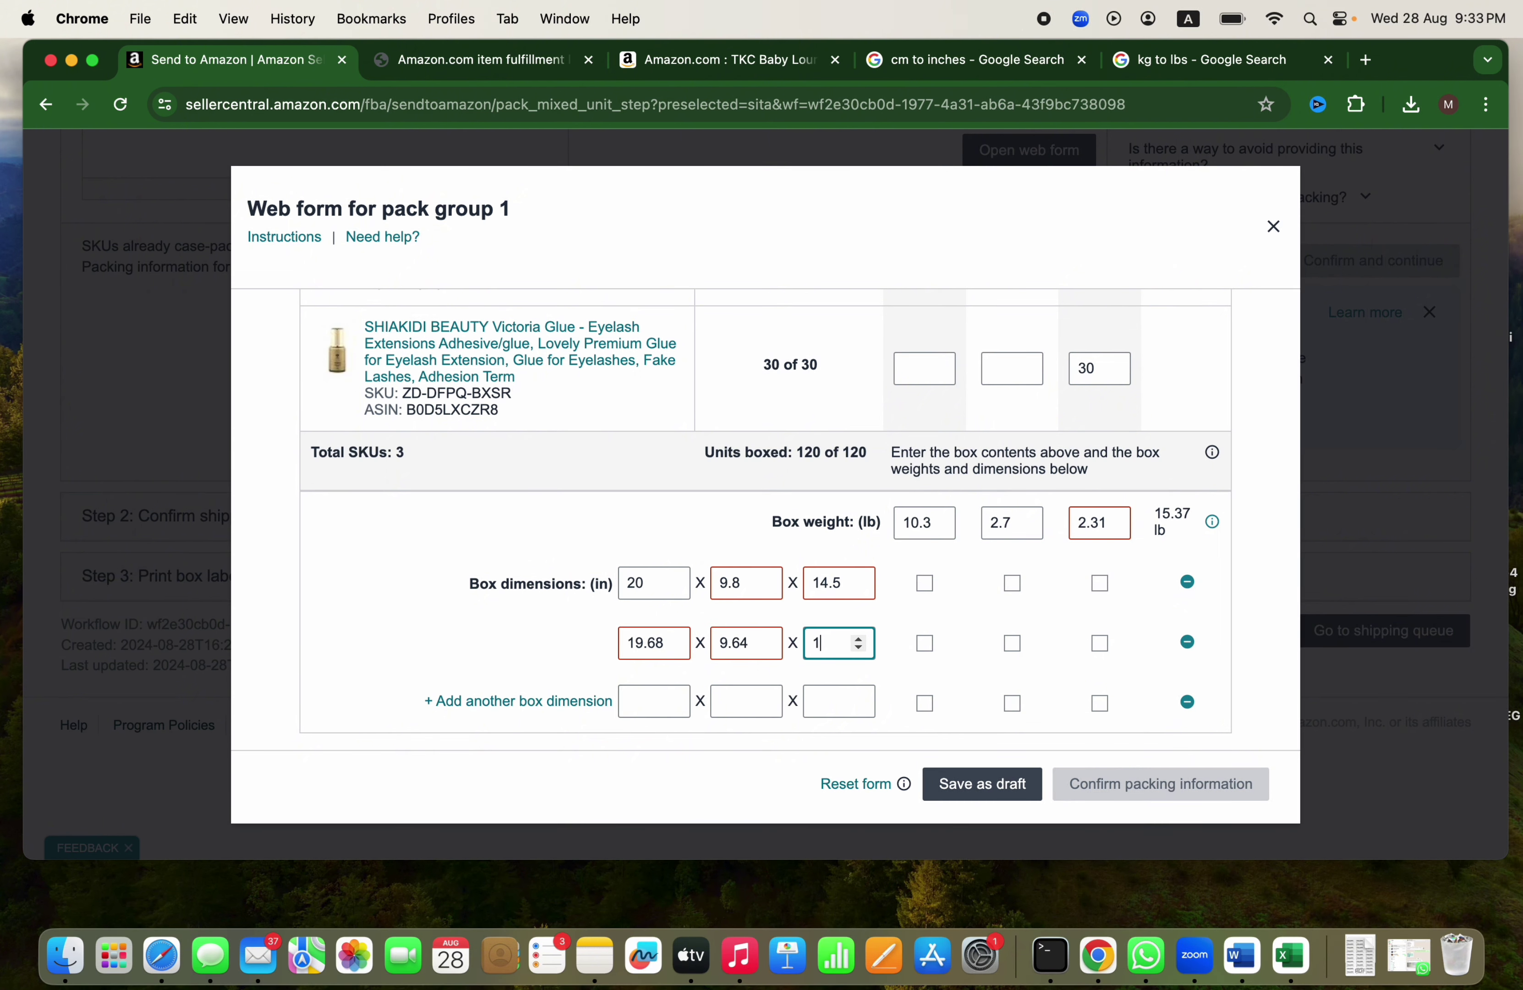
text(4.5)
Step: Fill the third dimension row with 19.5 x 7 x 9.6 in, taken from the Victoria Glue entry in the notes
click(651, 687)
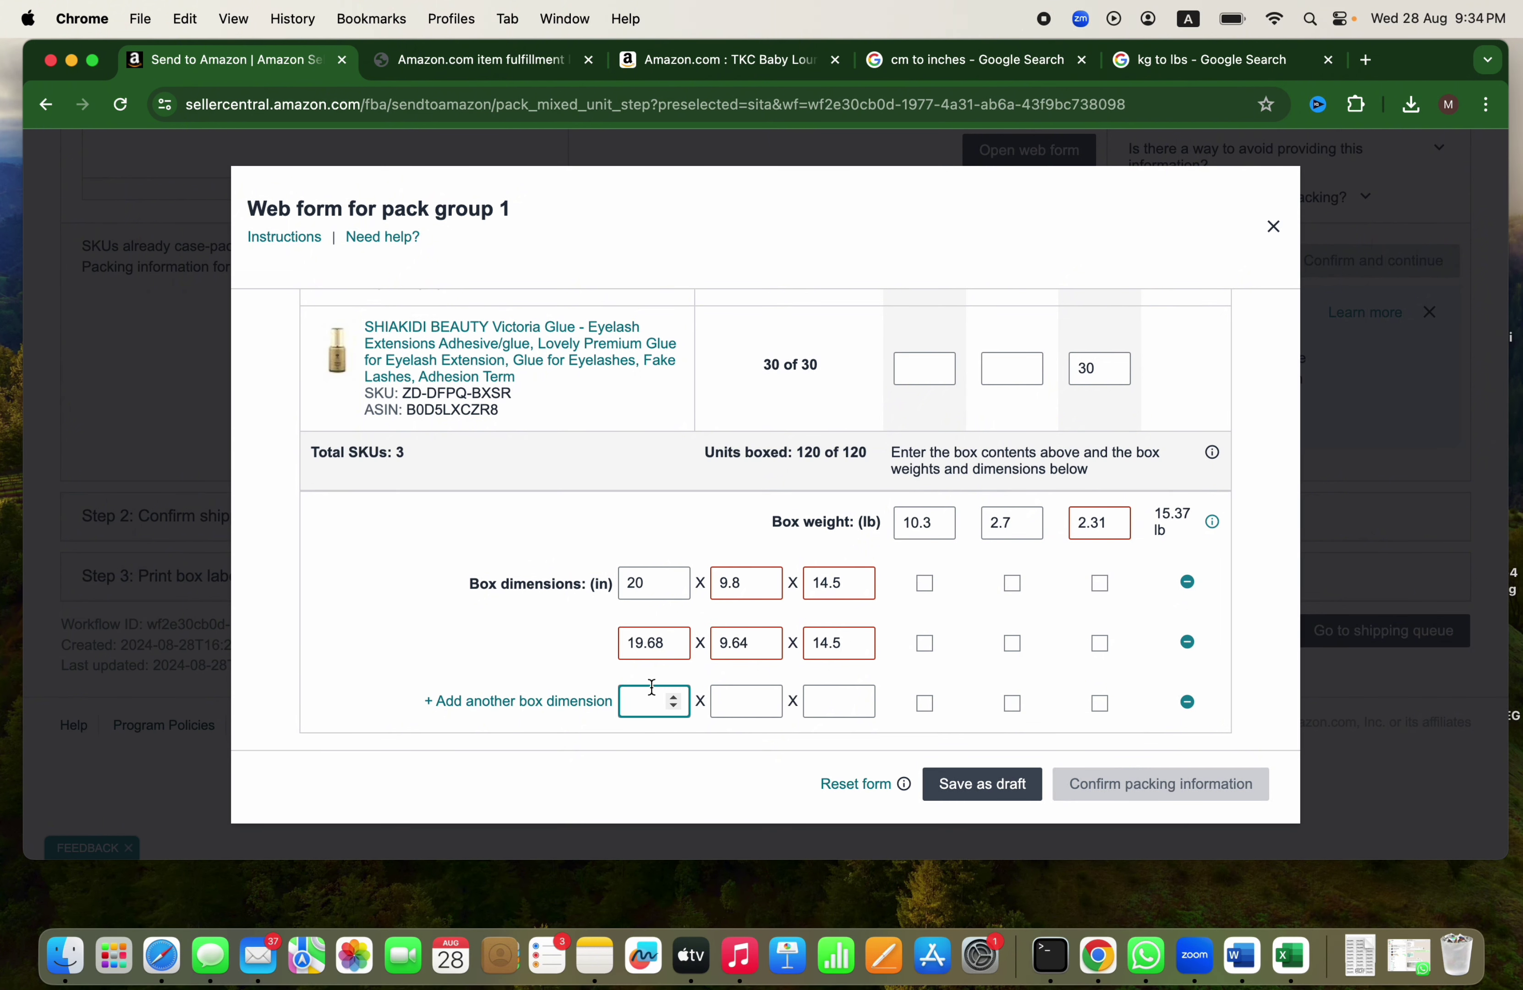
click(603, 970)
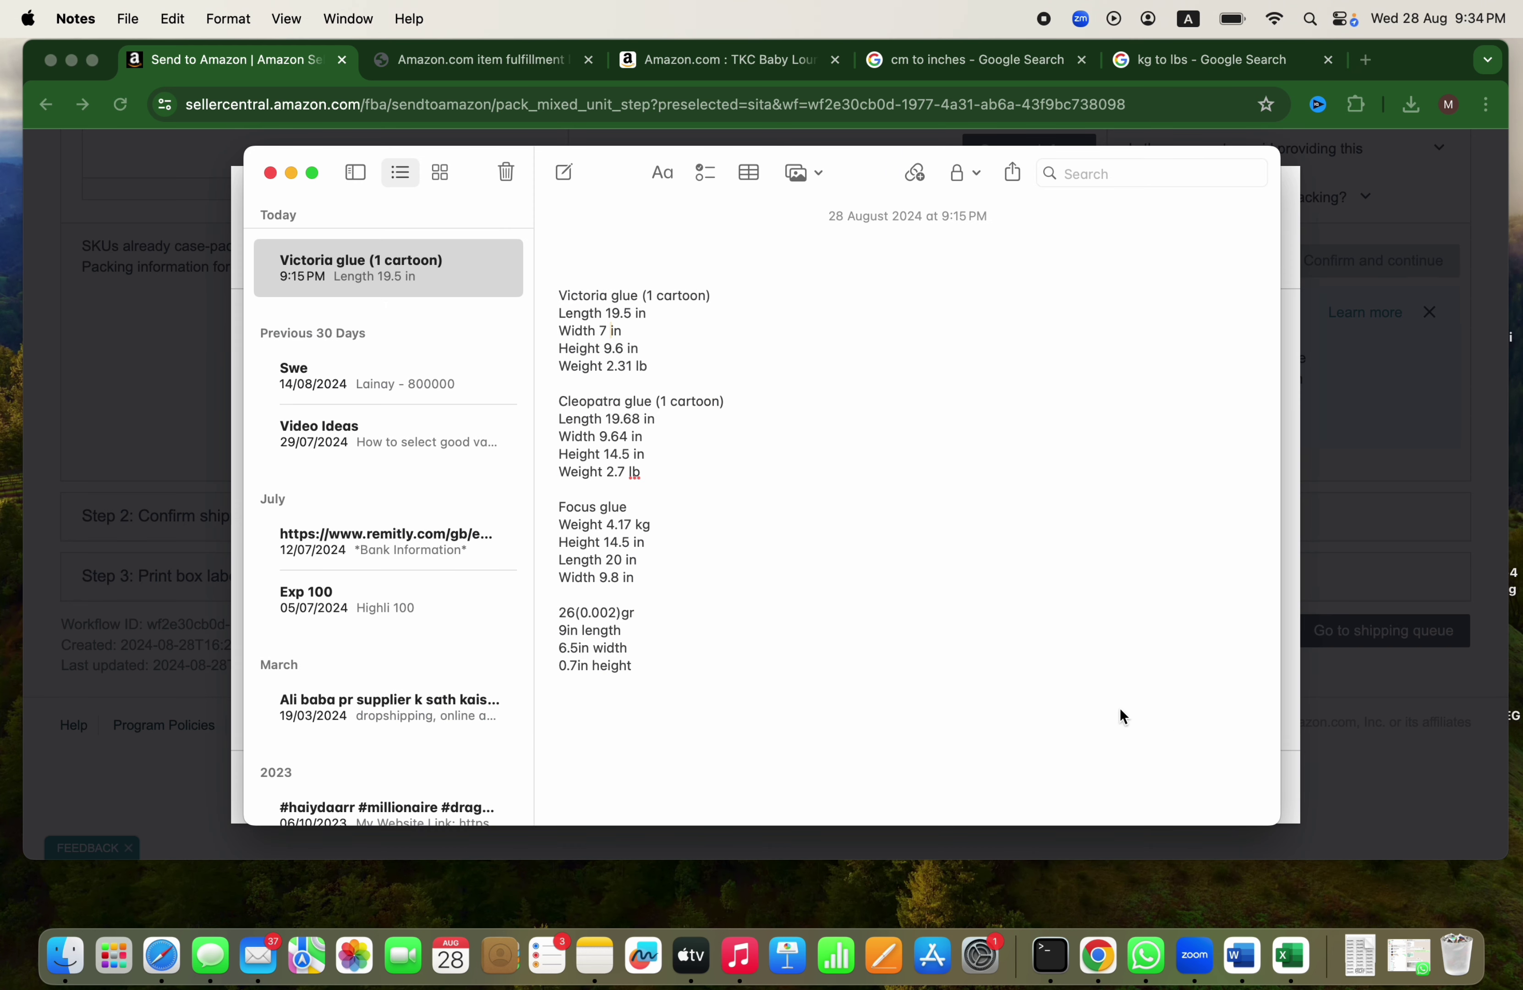
click(1288, 755)
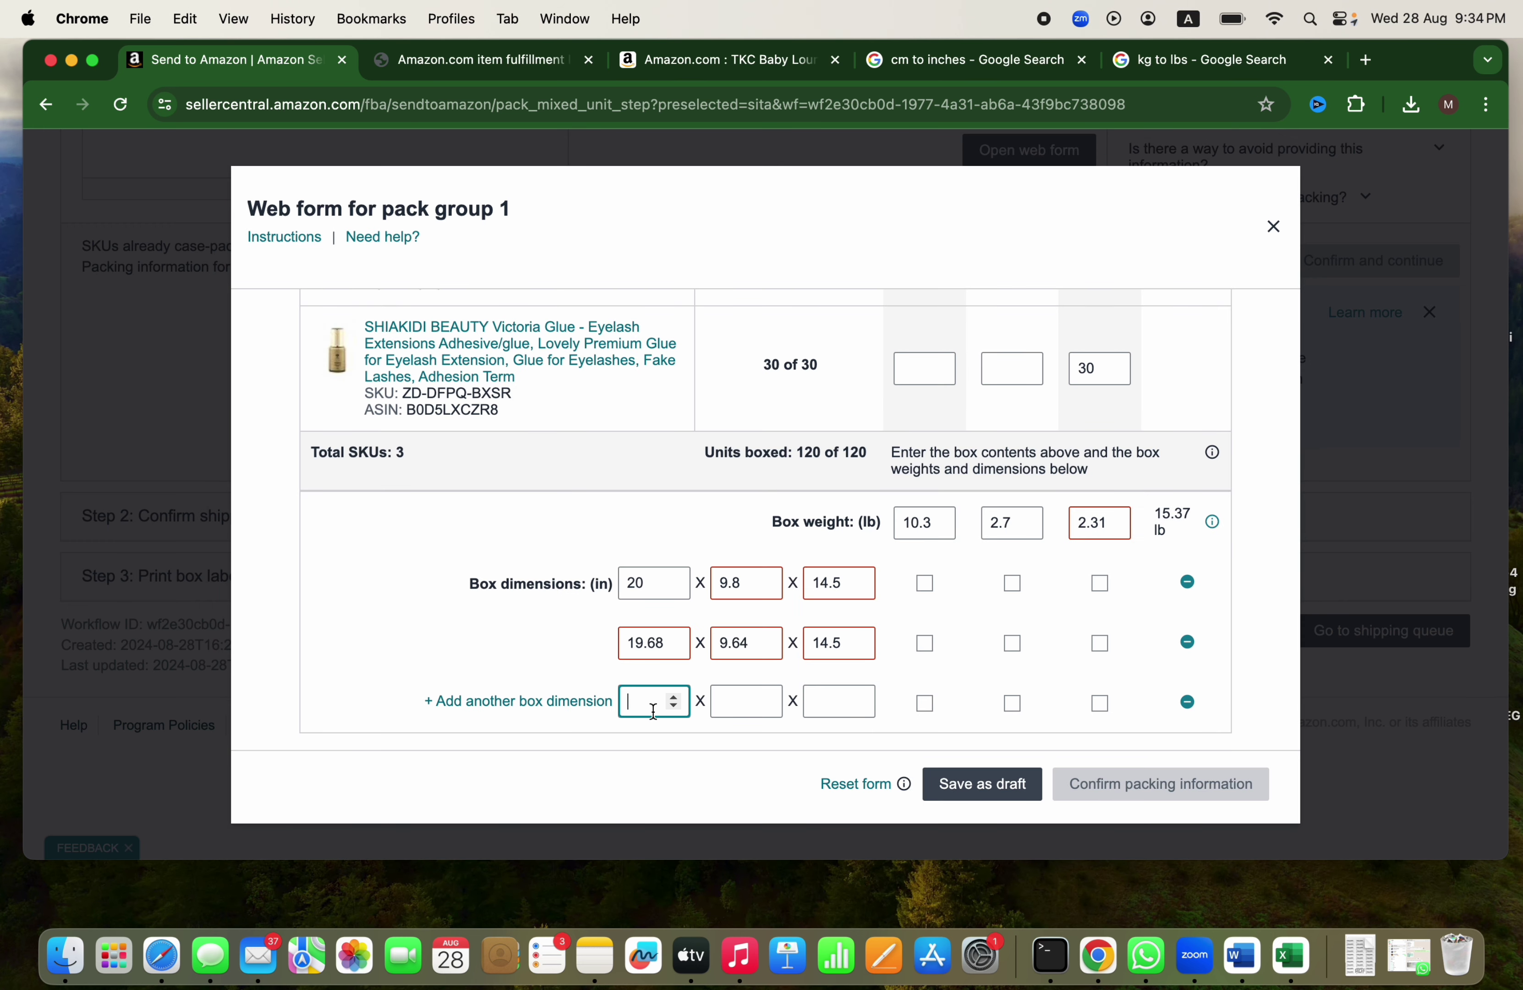
text(19.5)
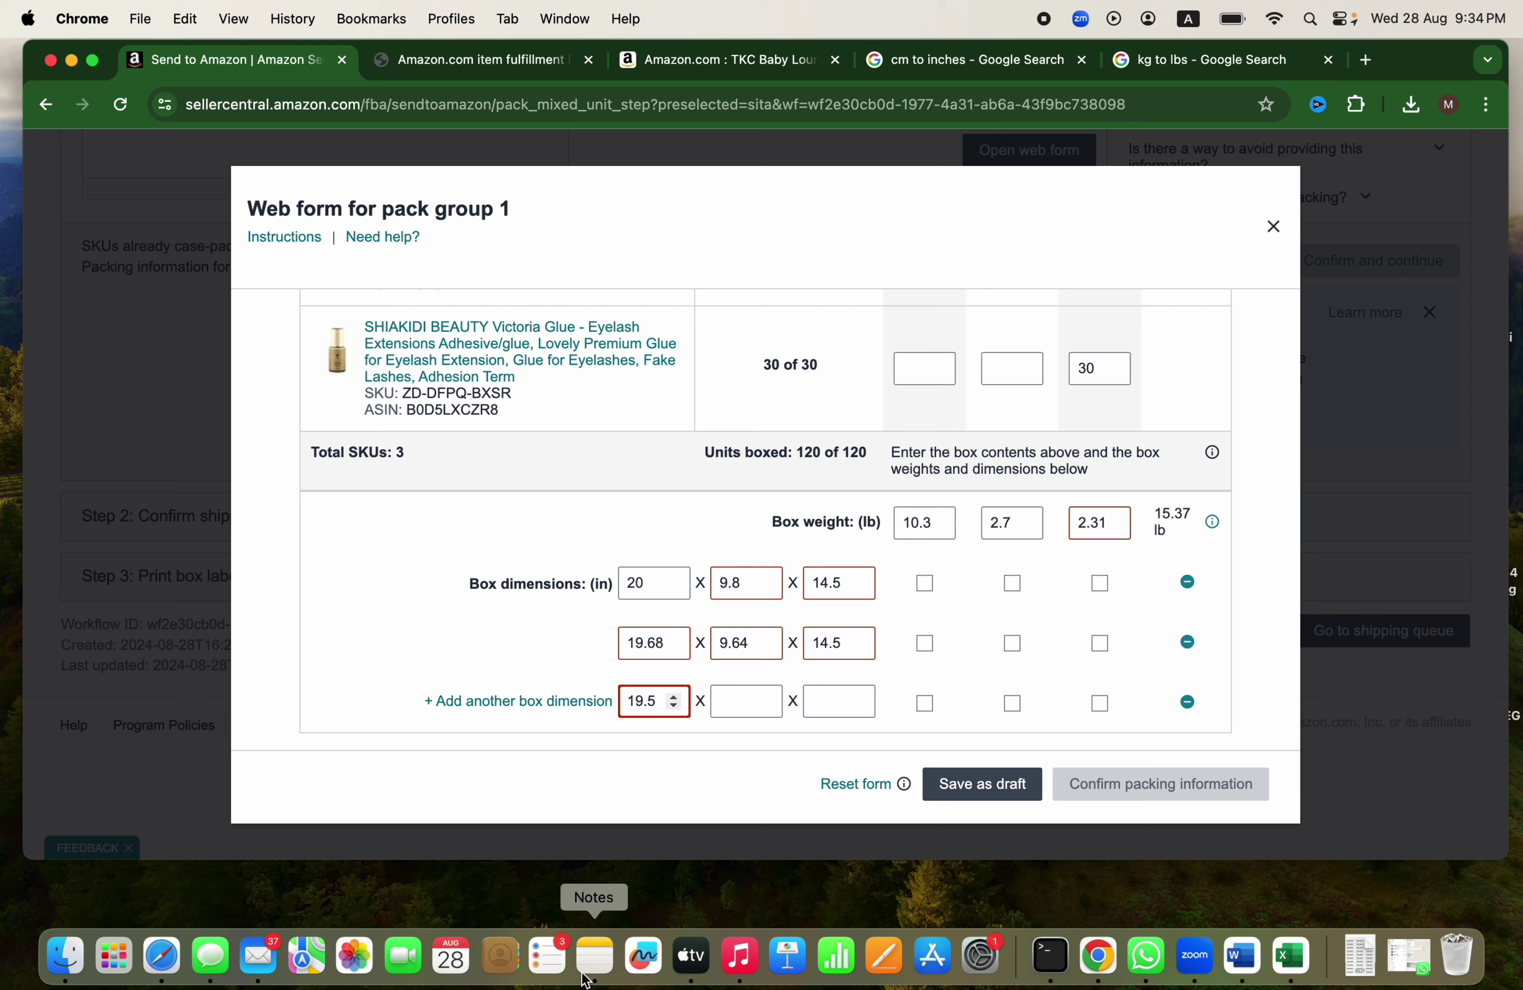
click(593, 957)
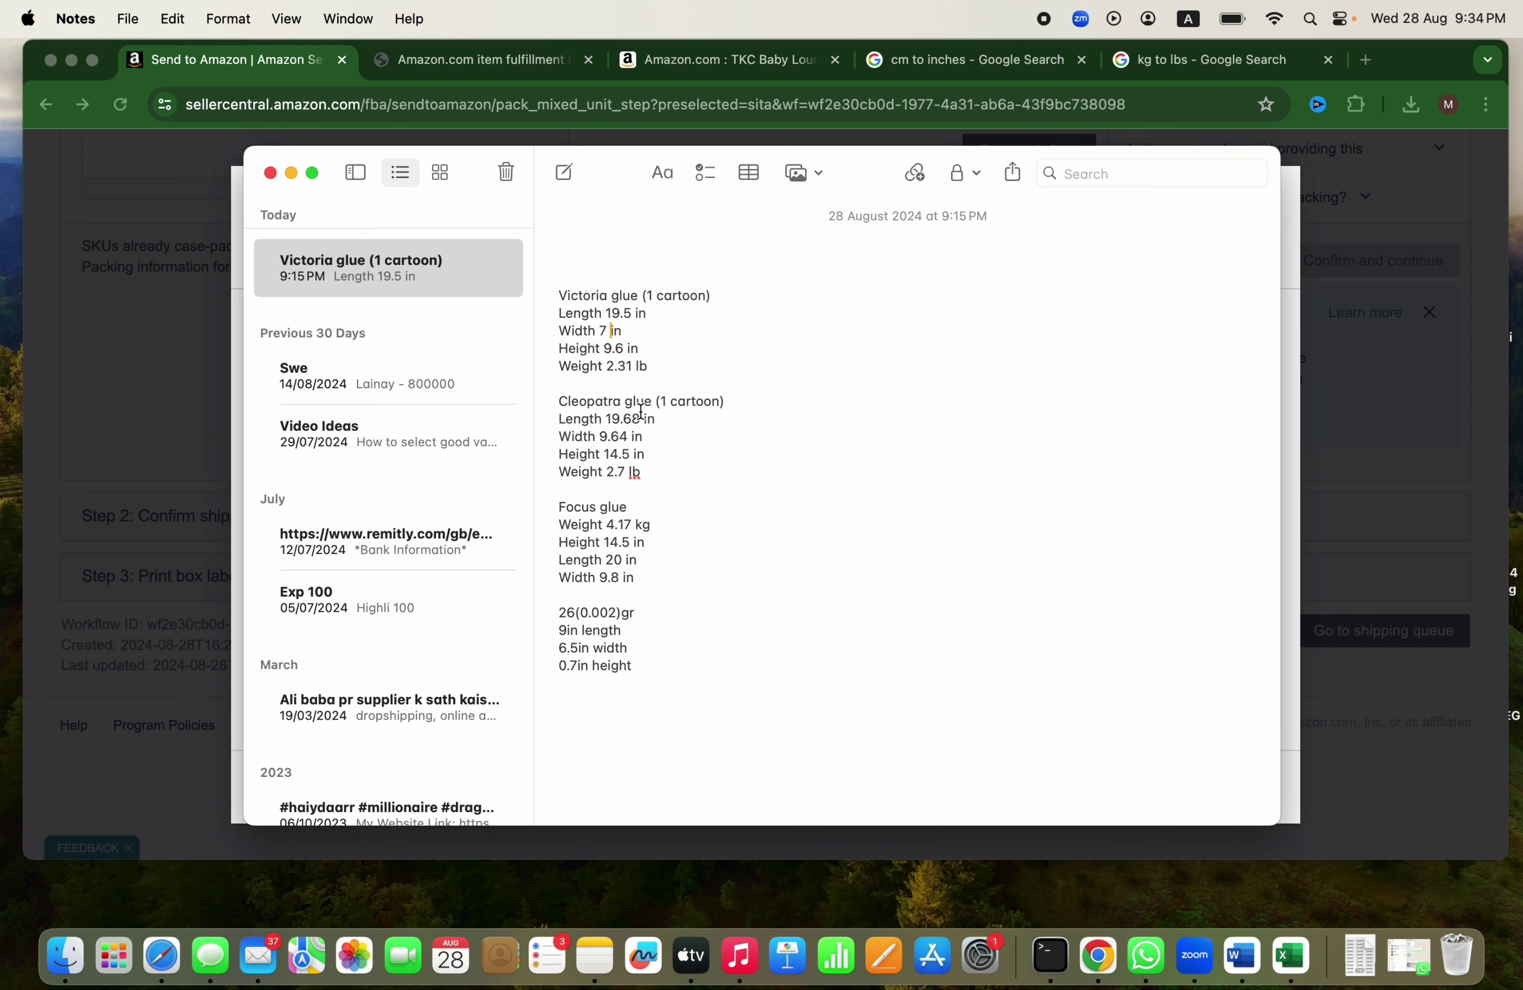
click(1288, 497)
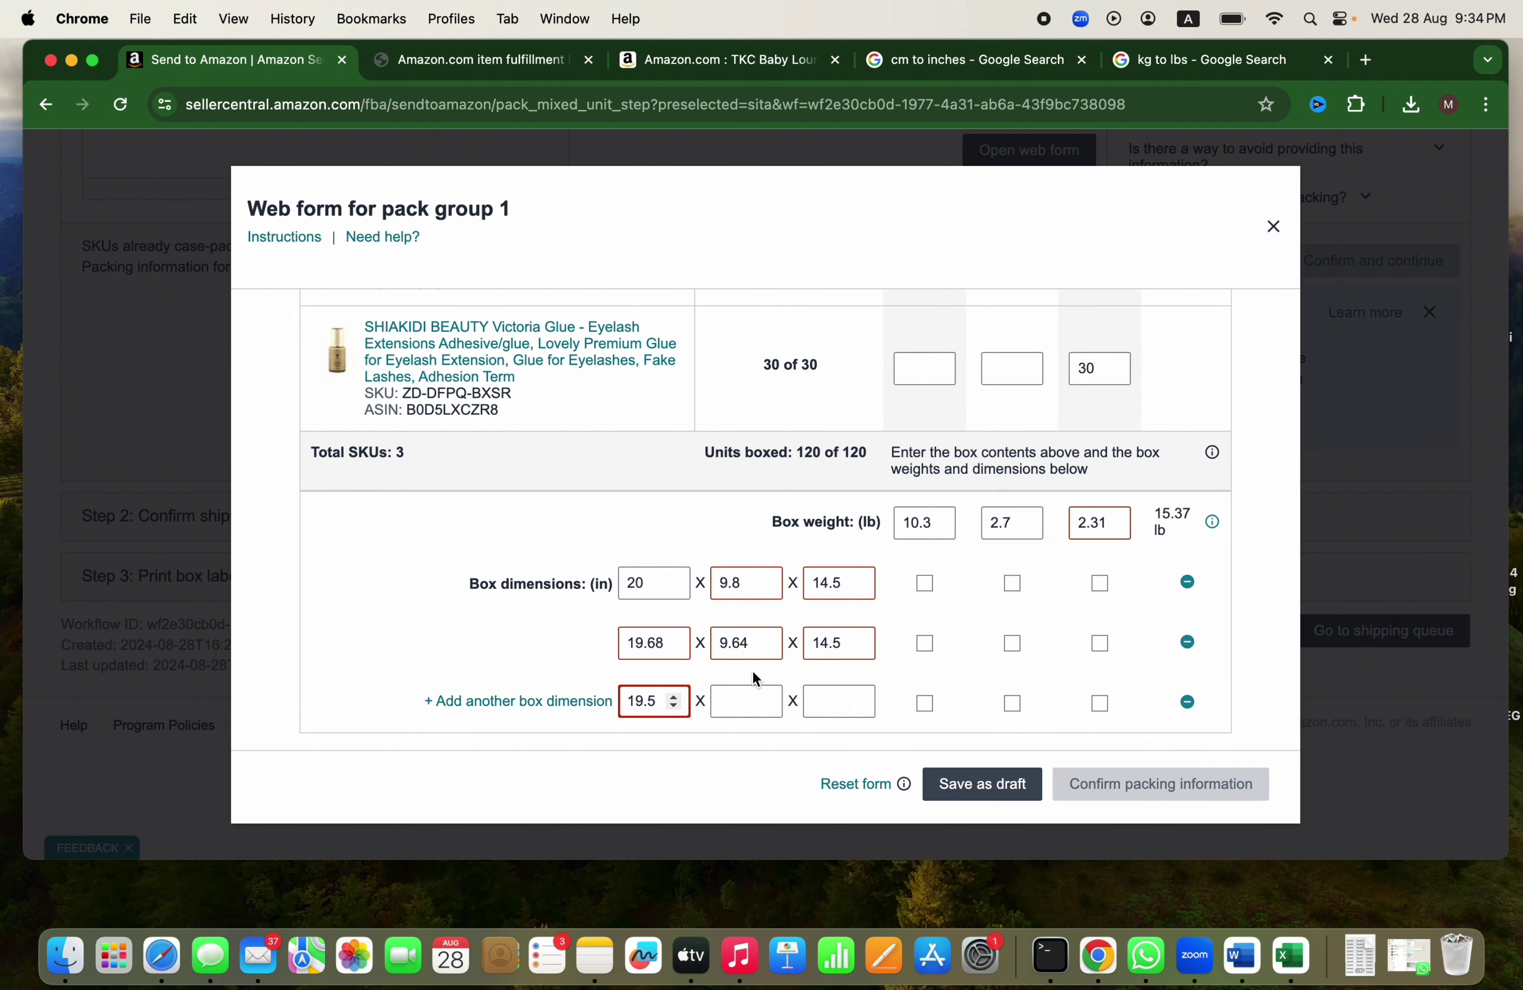
click(745, 697)
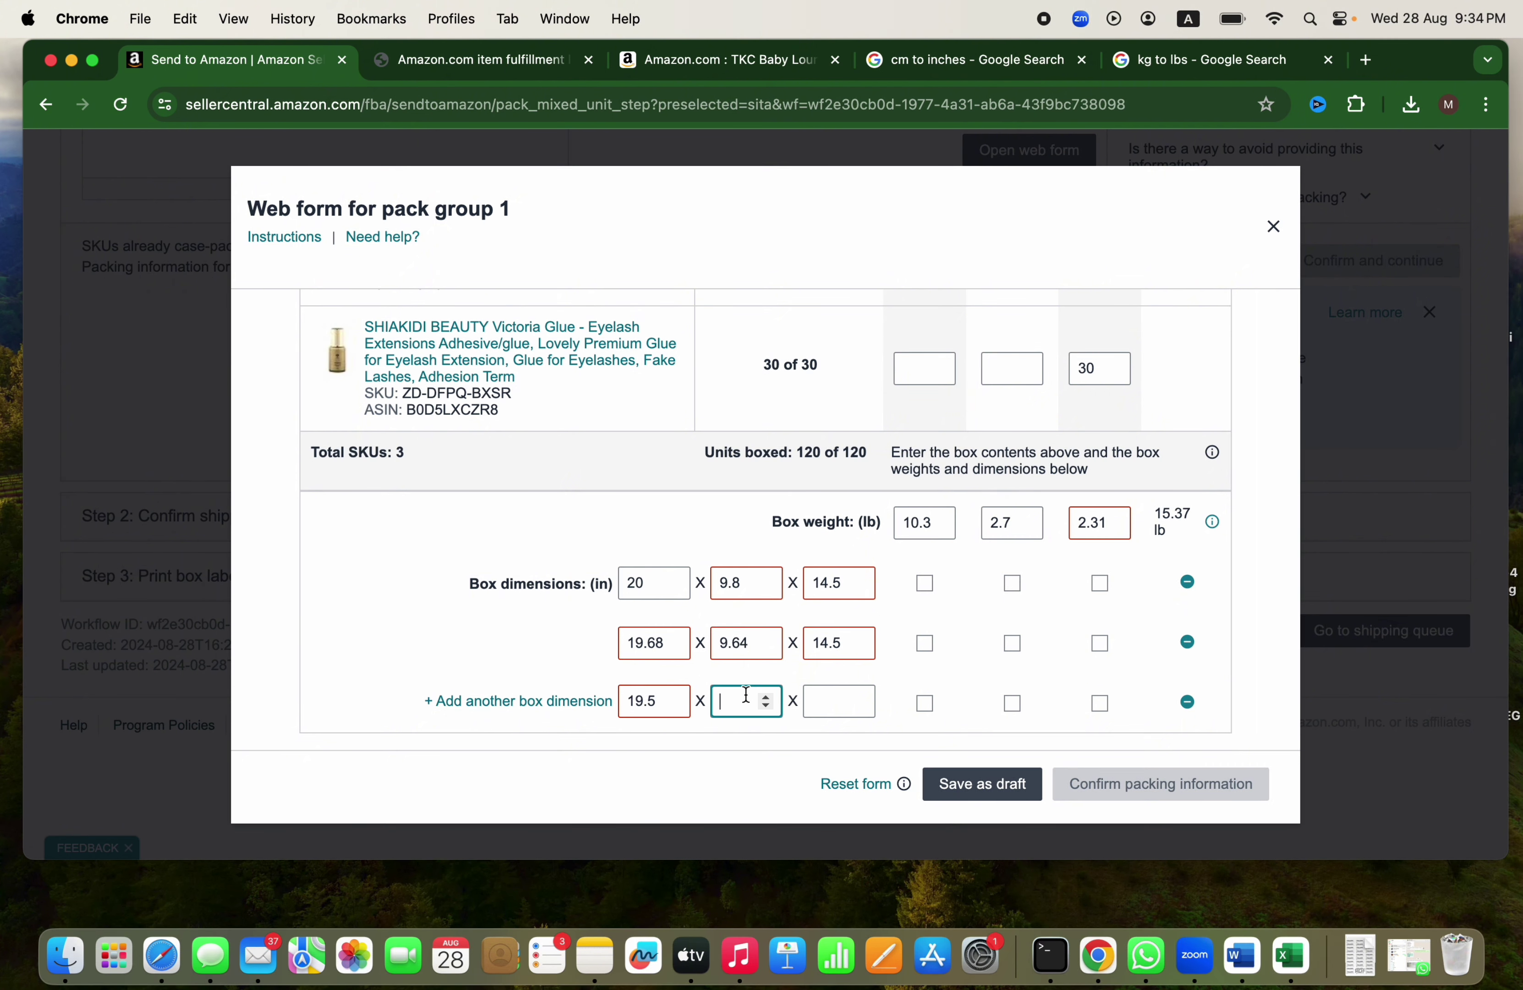
text(7)
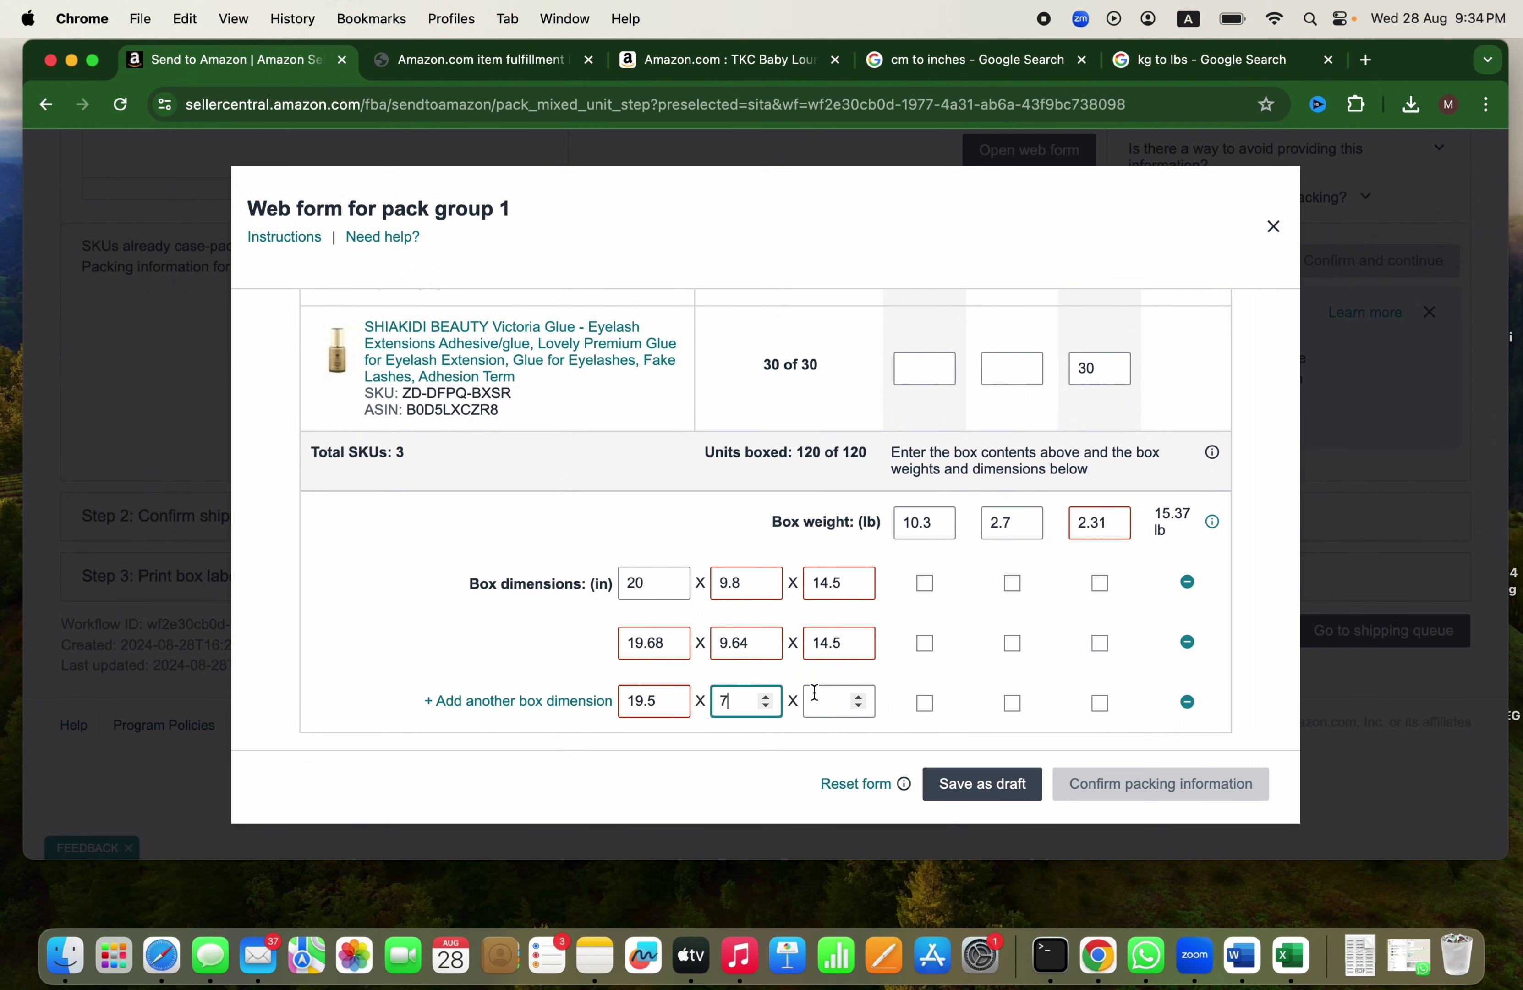
click(591, 957)
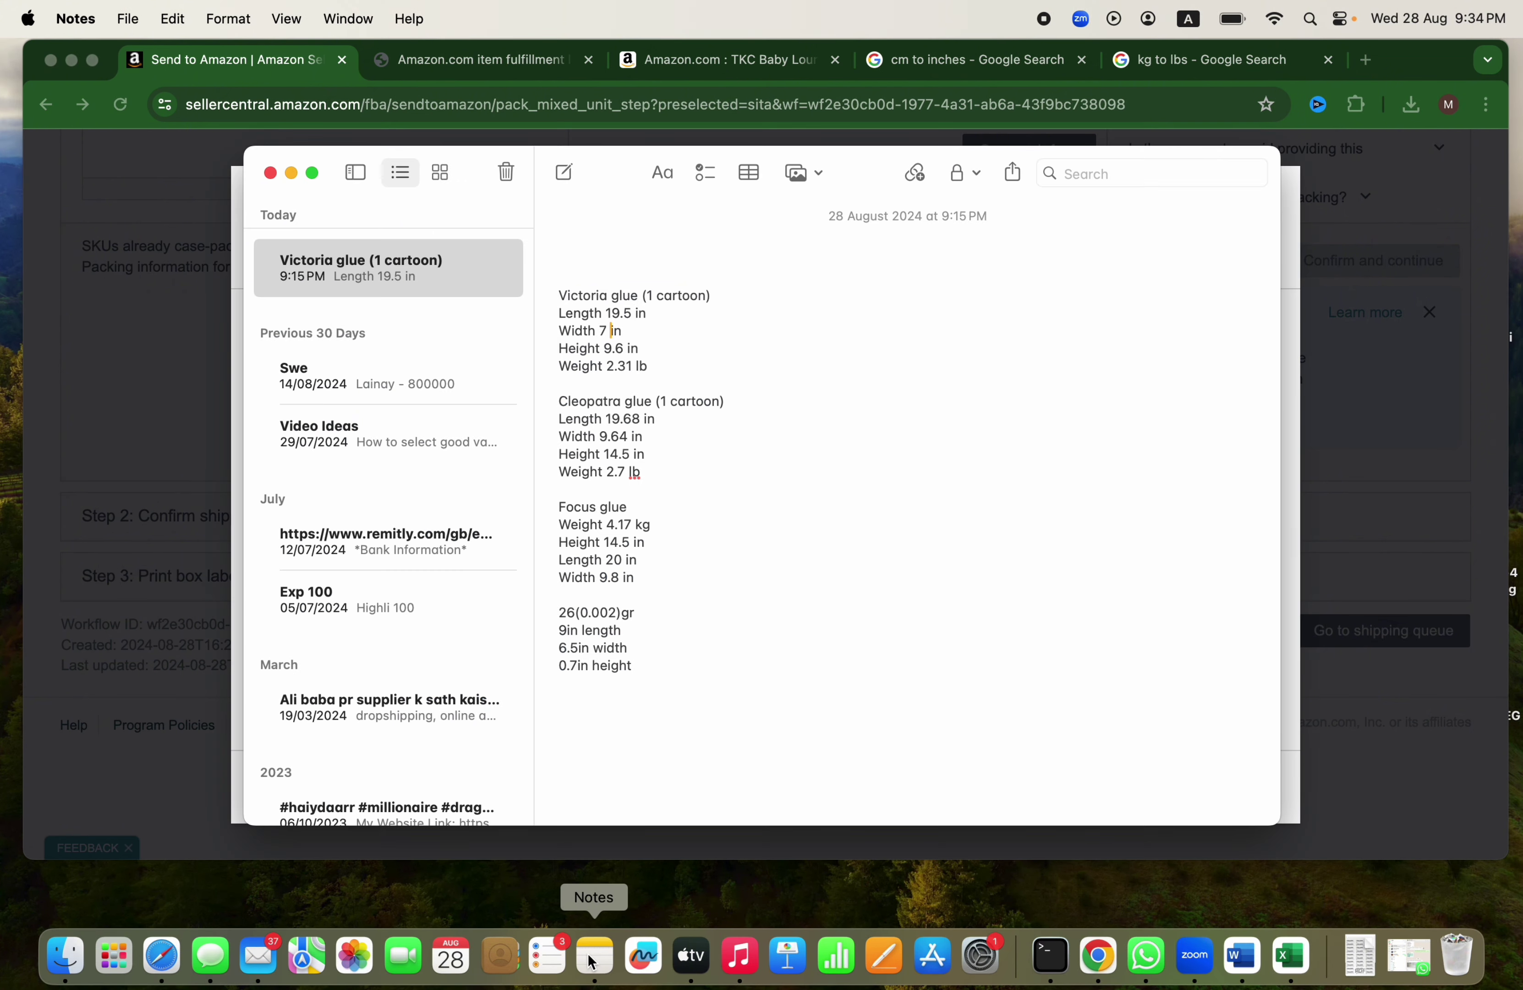
click(1296, 479)
click(834, 702)
text(9.6)
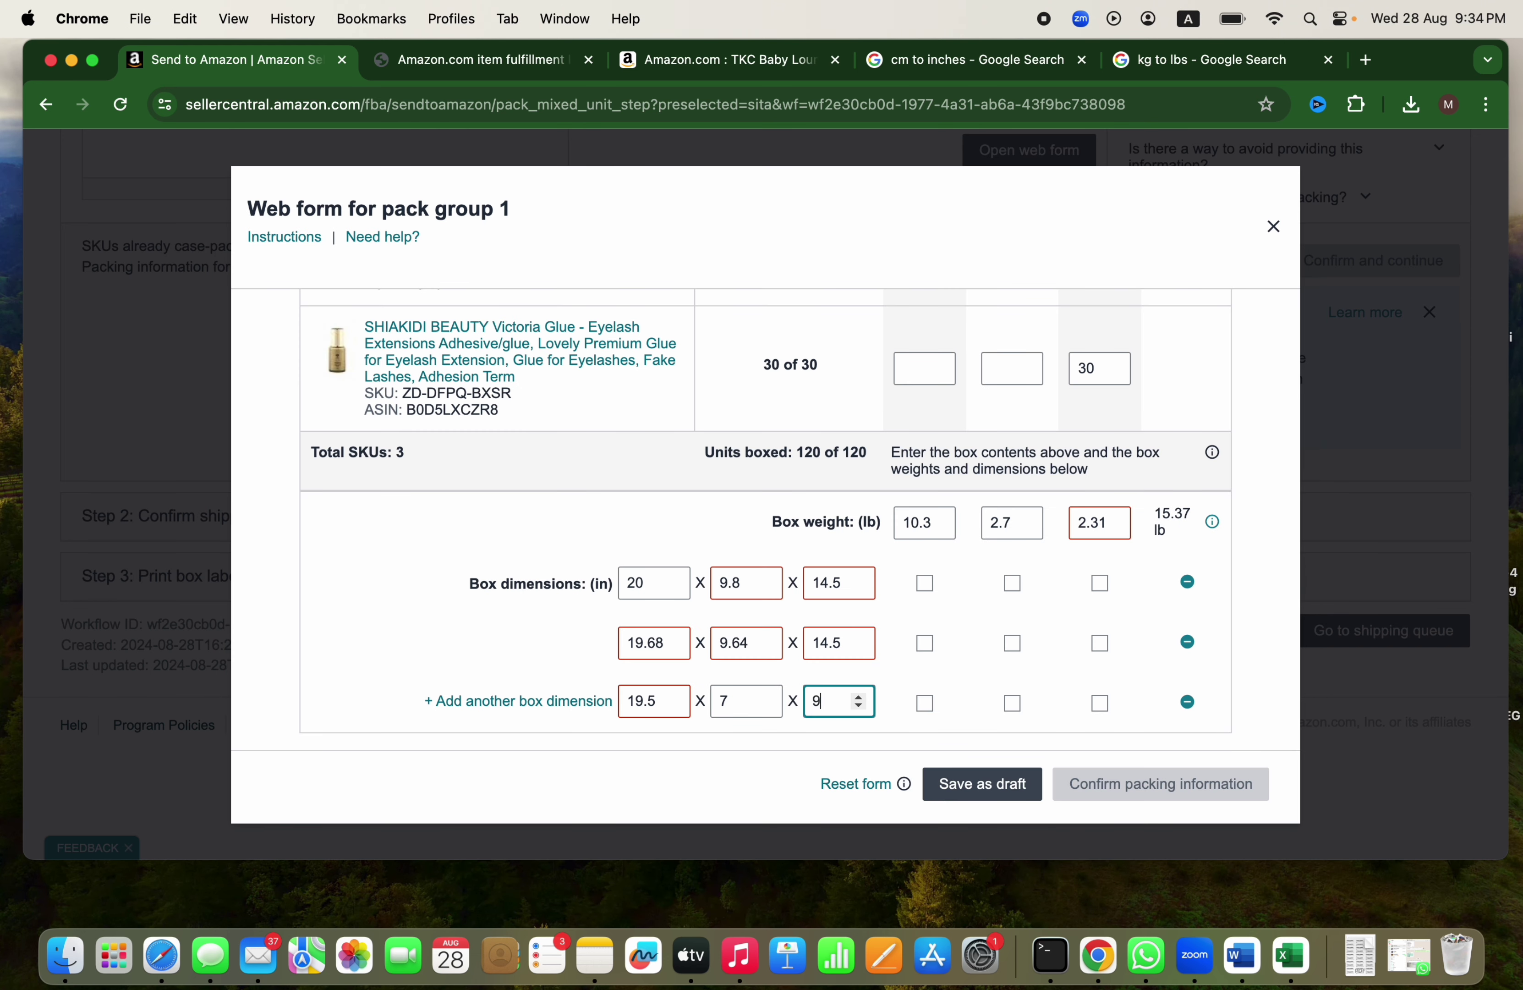
Step: Assign the first dimension row to box 1, the second to box 2 and the third to box 3
click(924, 583)
click(1013, 643)
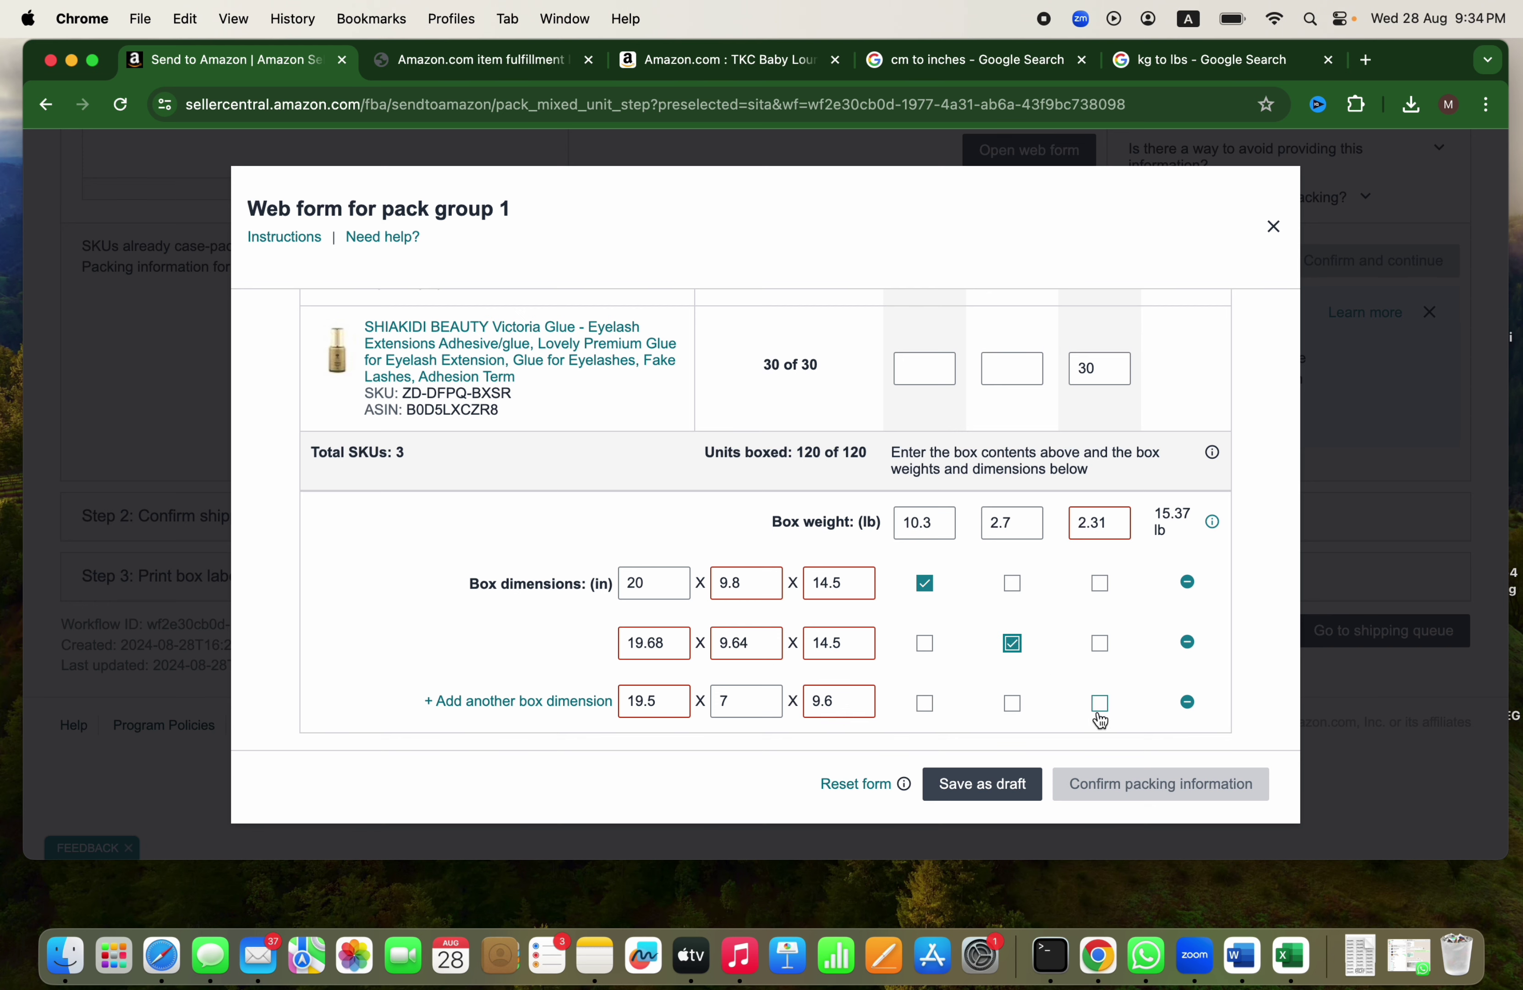
click(1101, 703)
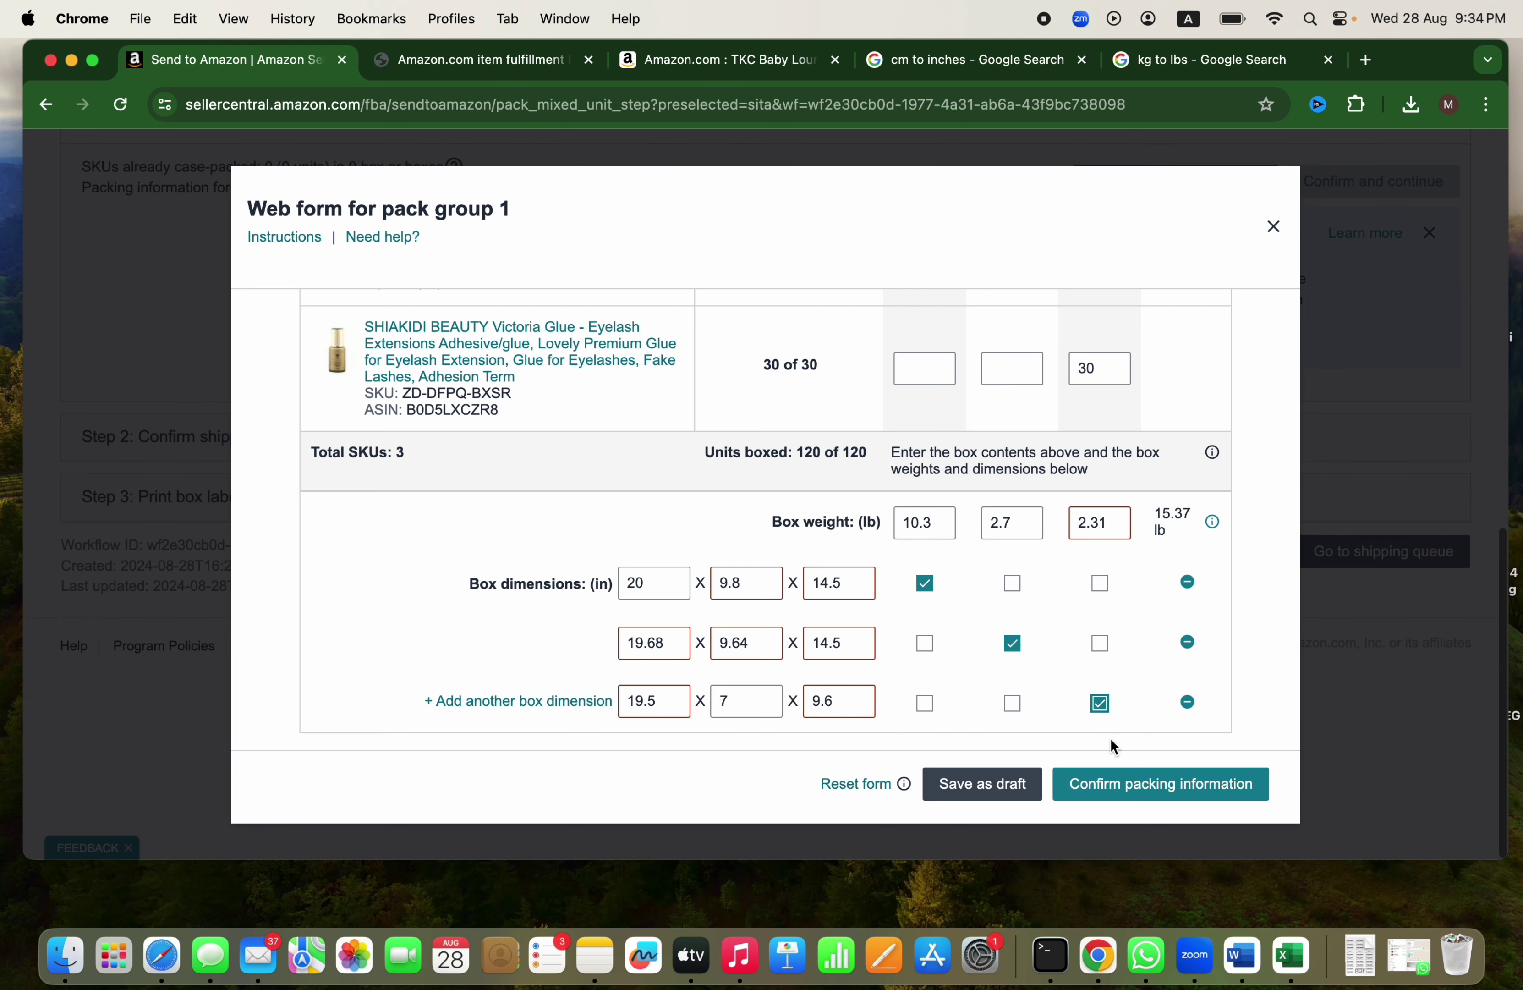
Step: Confirm the packing information for pack group 1 and continue to the shipping confirmation step
click(1132, 780)
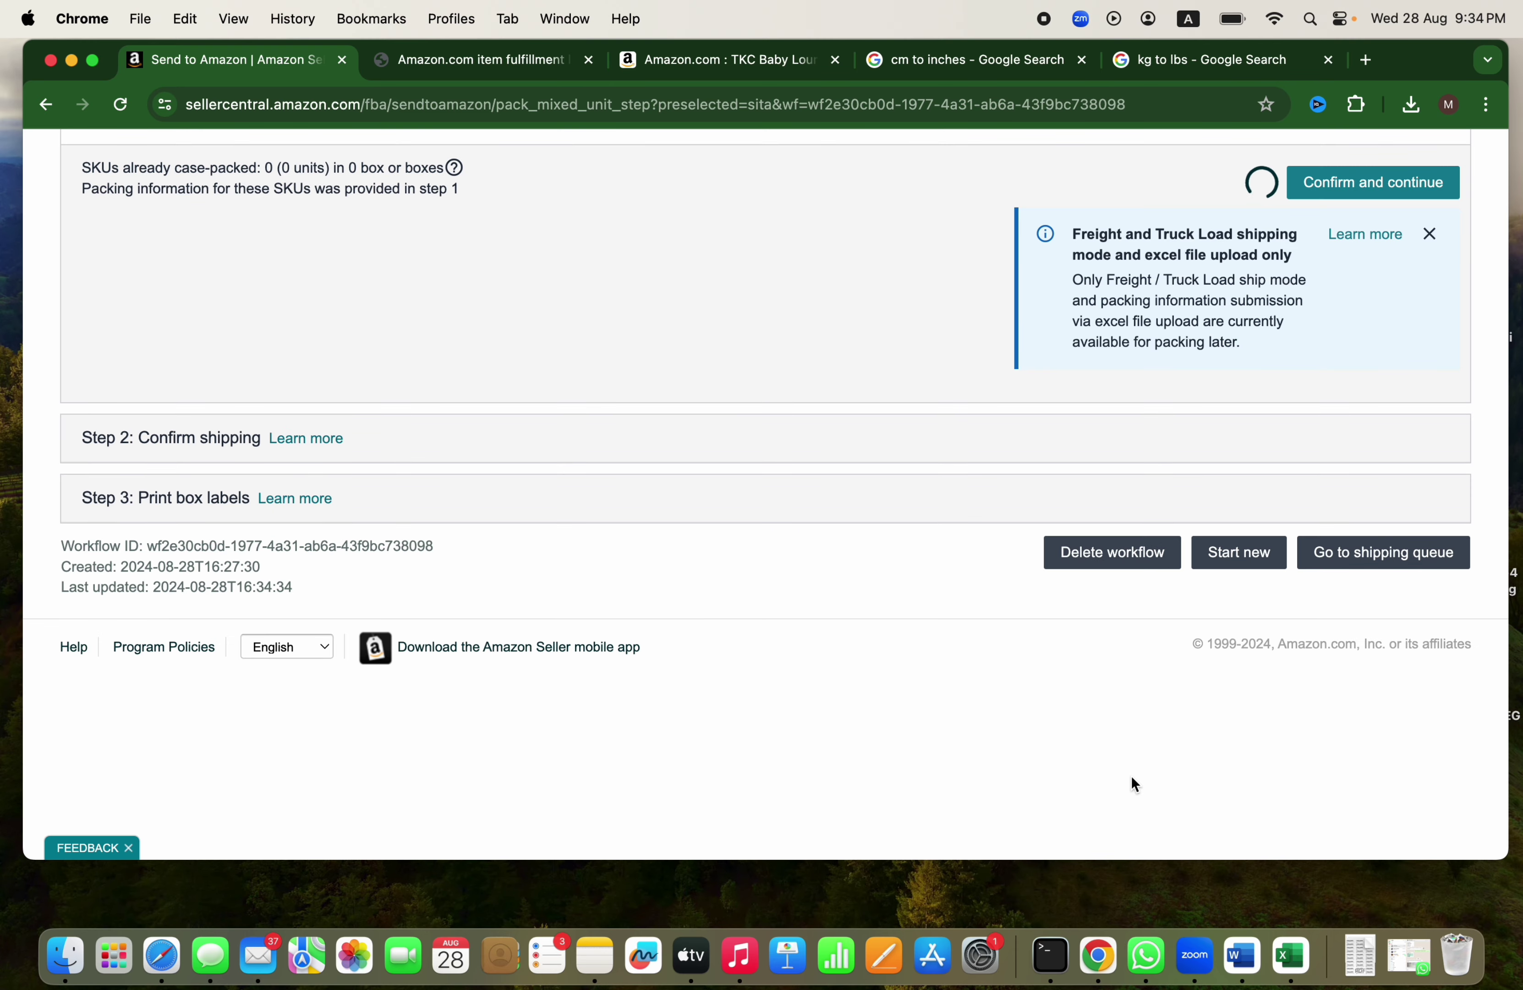
scroll(1149, 458, up, 6)
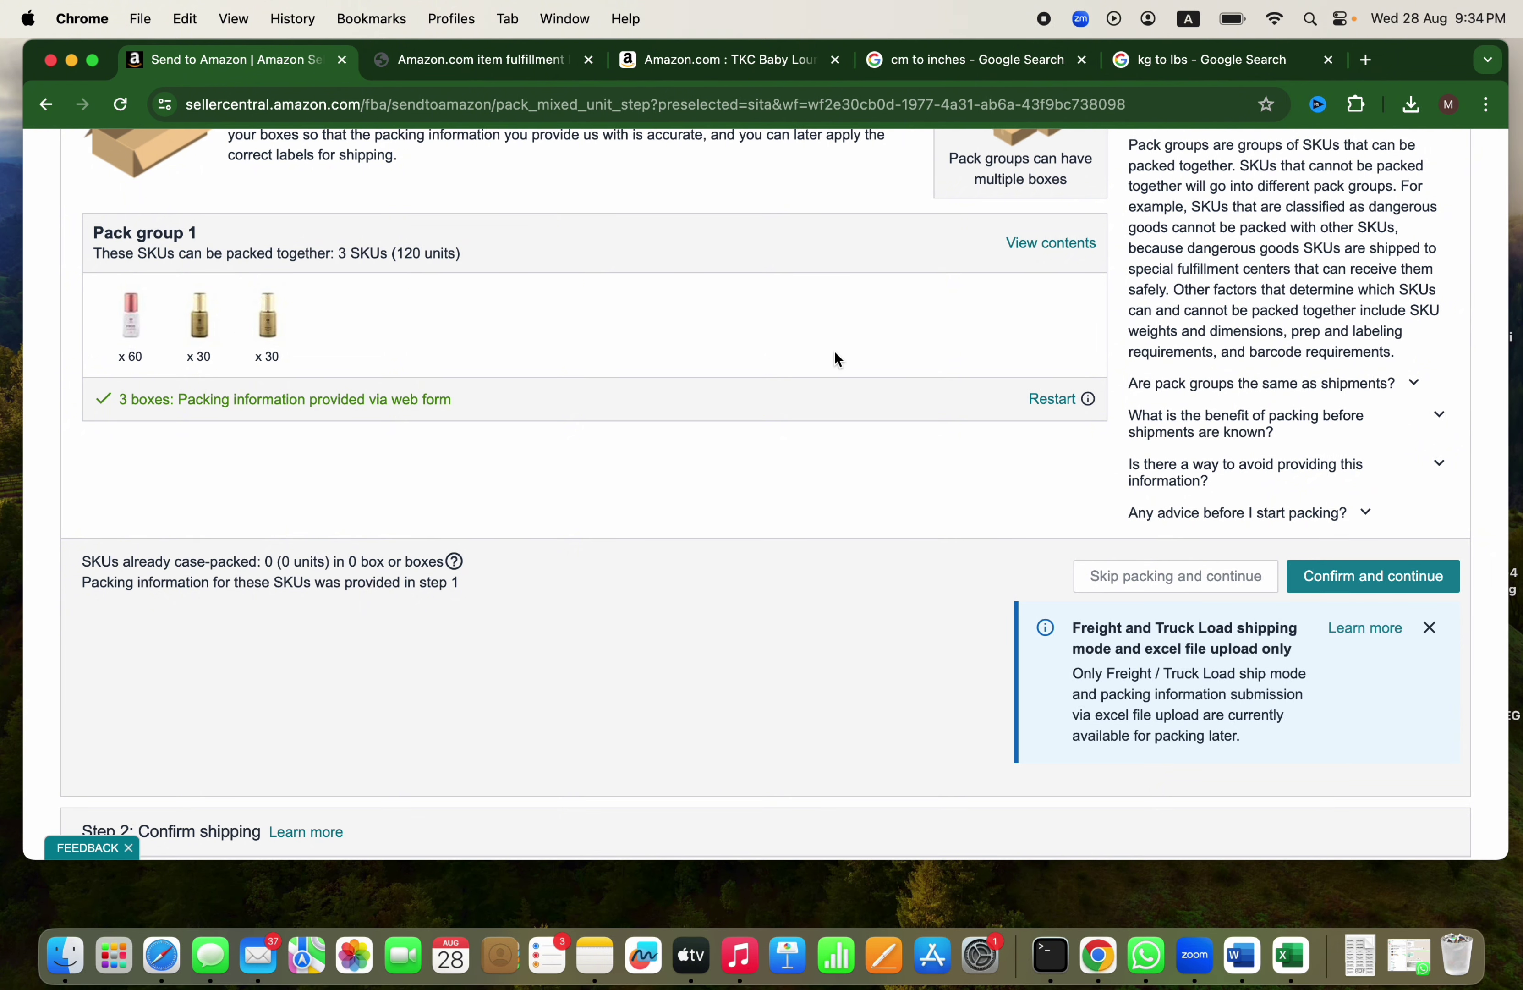
click(1387, 582)
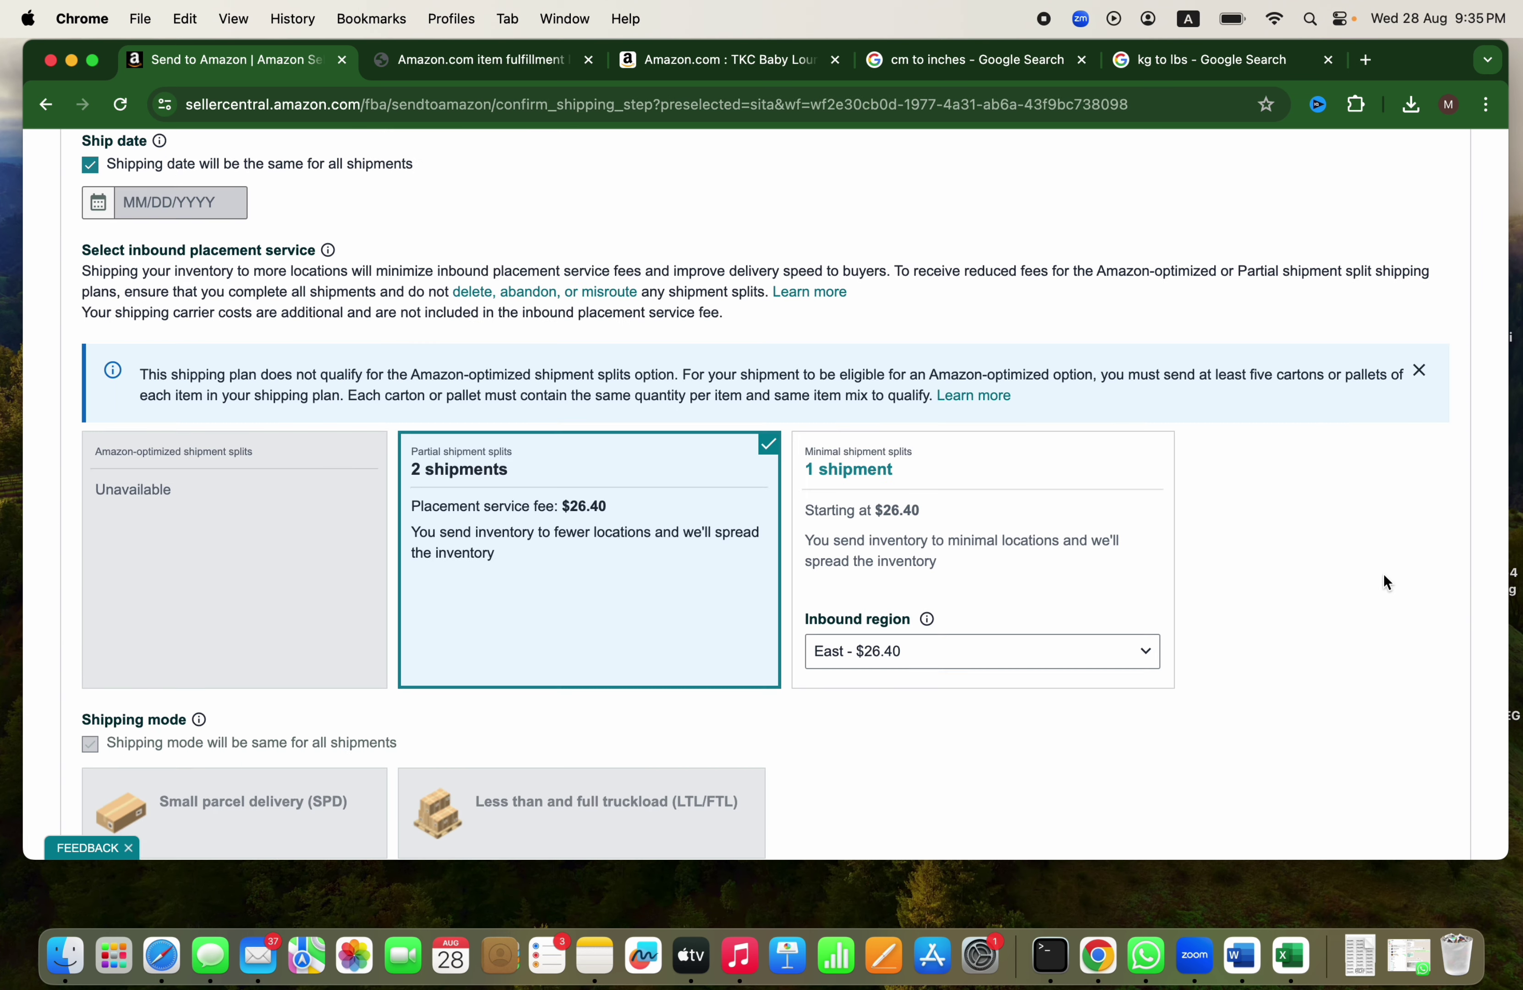
Step: Set the ship date for all shipments to 8/31/2024
scroll(1384, 573, up, 5)
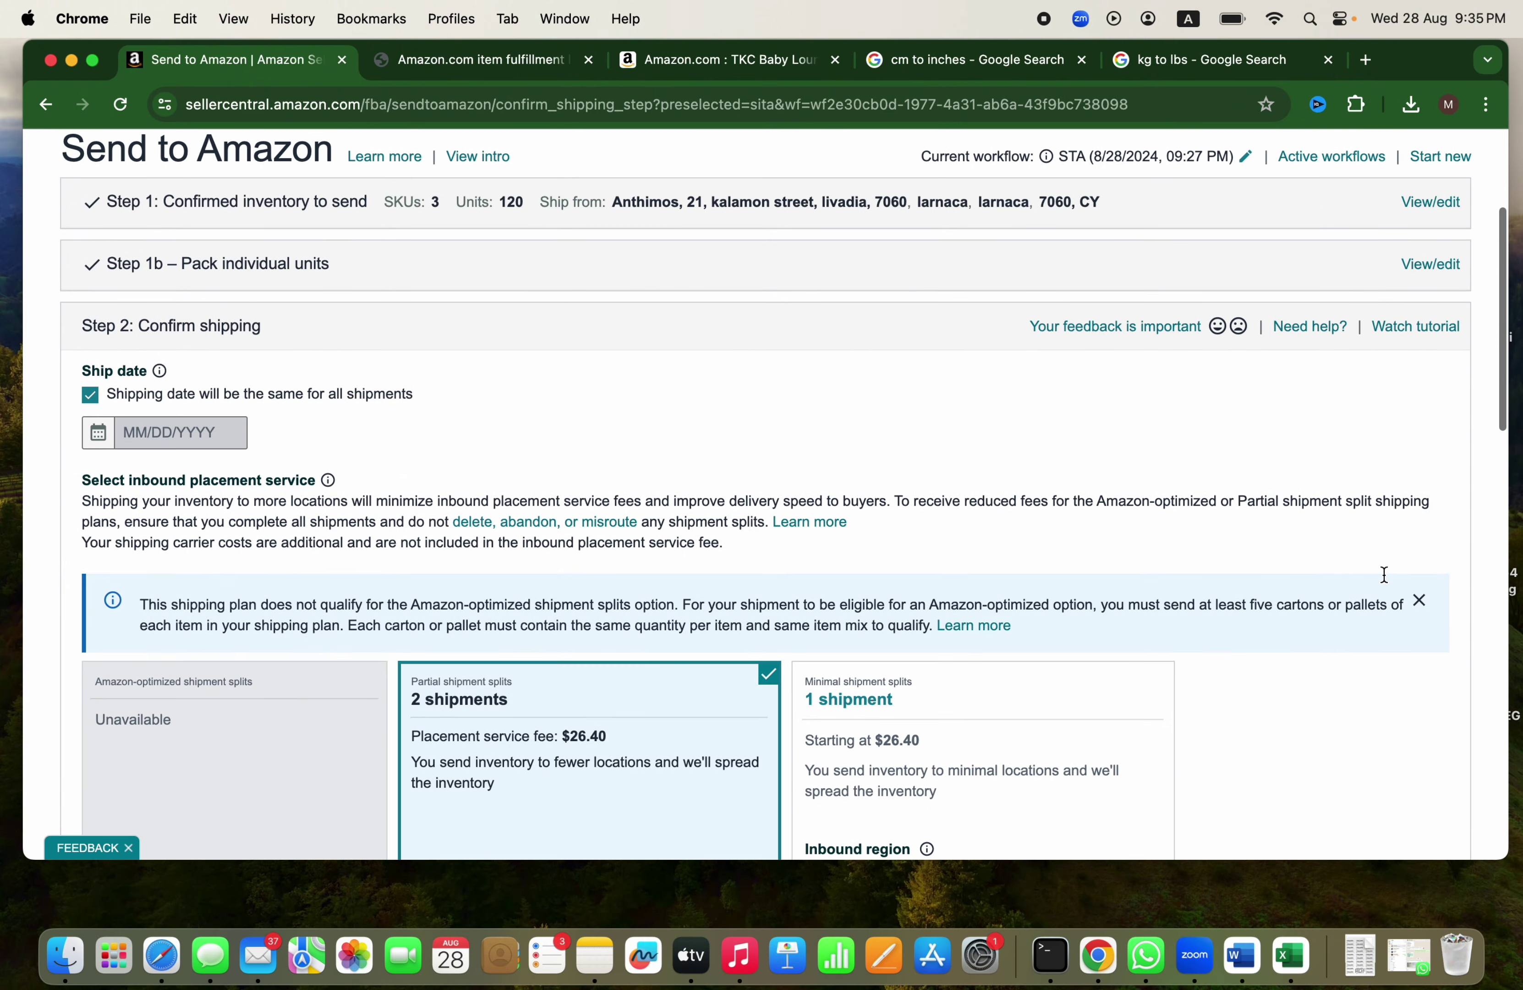
click(243, 429)
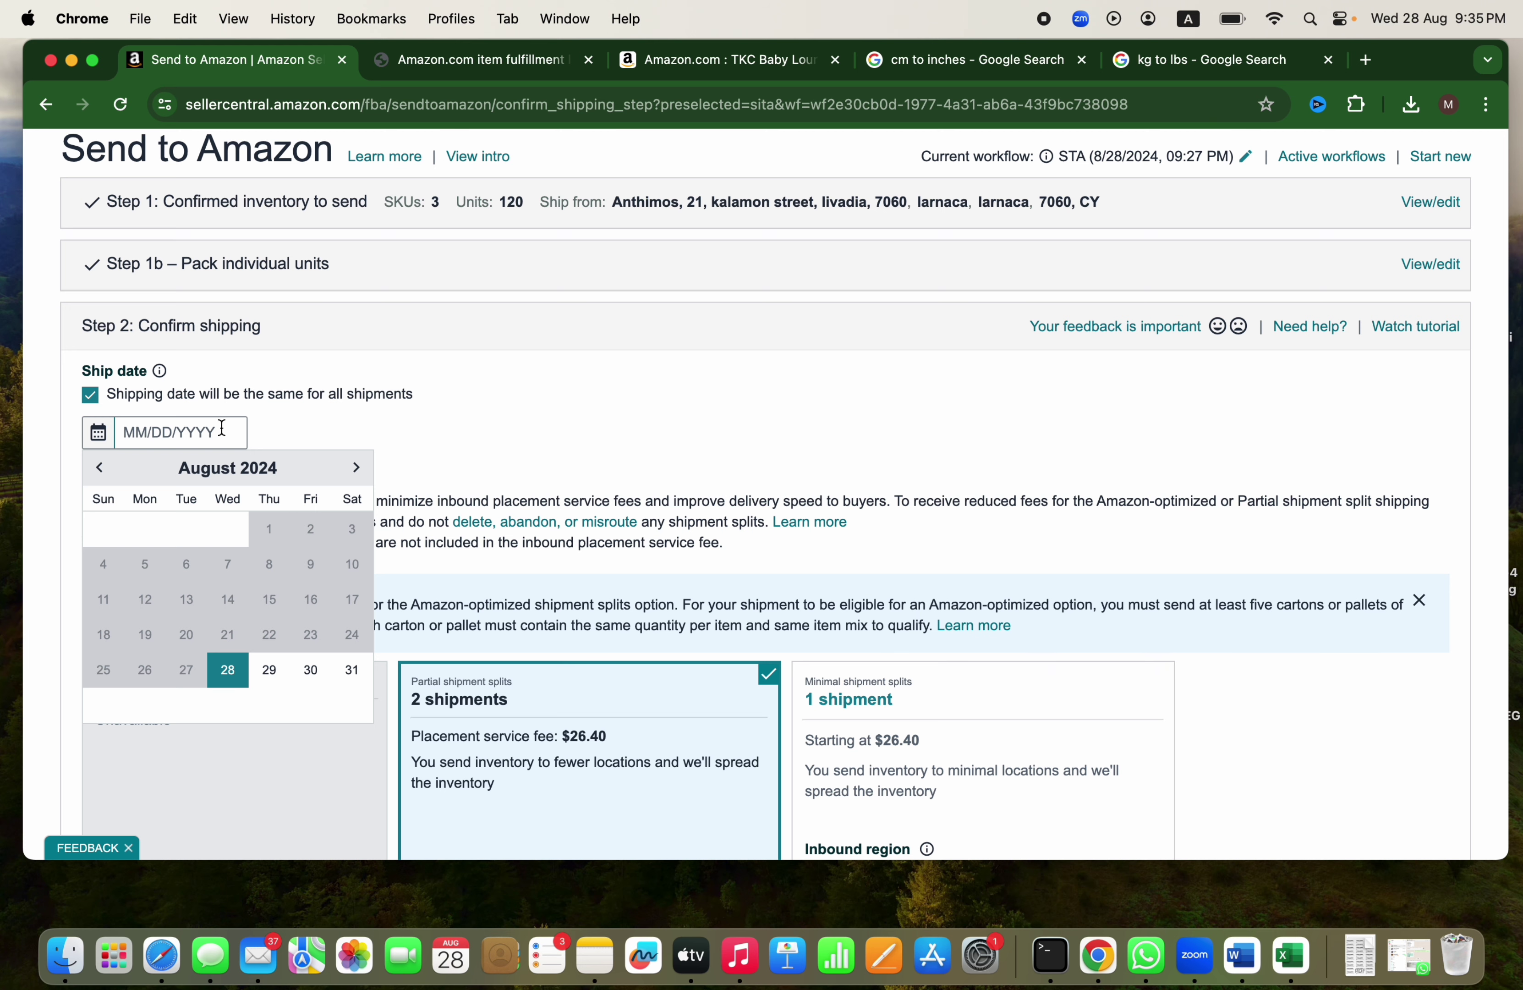
click(352, 670)
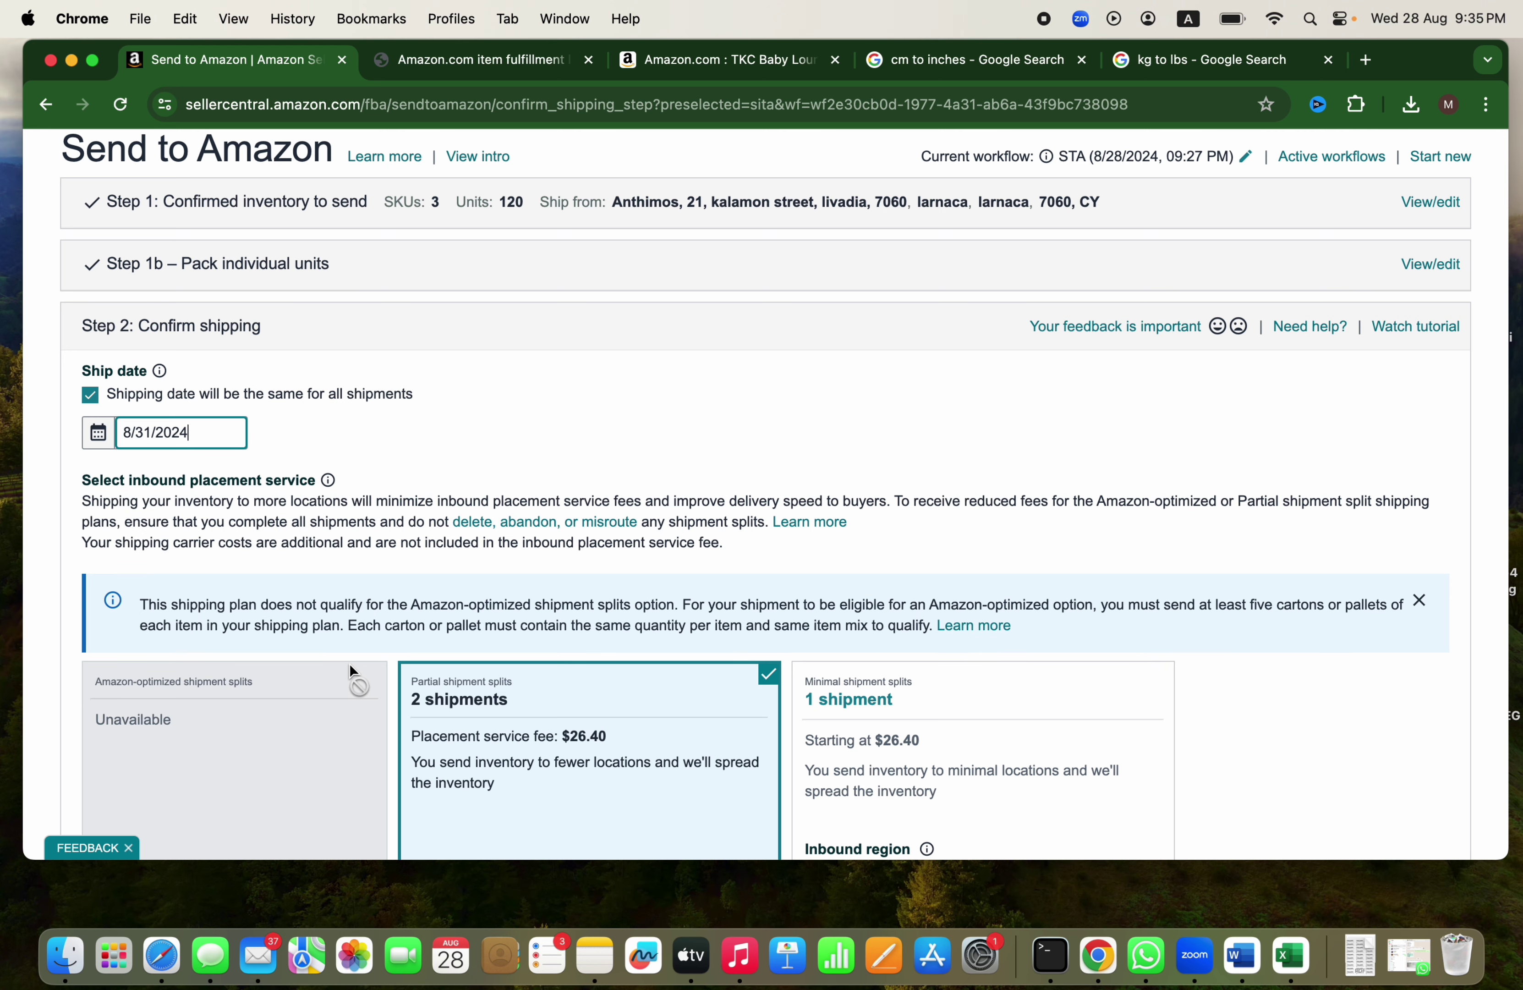
Step: Compare the minimal and partial shipment split options and review the destinations of the two-shipment plan
scroll(549, 525, down, 3)
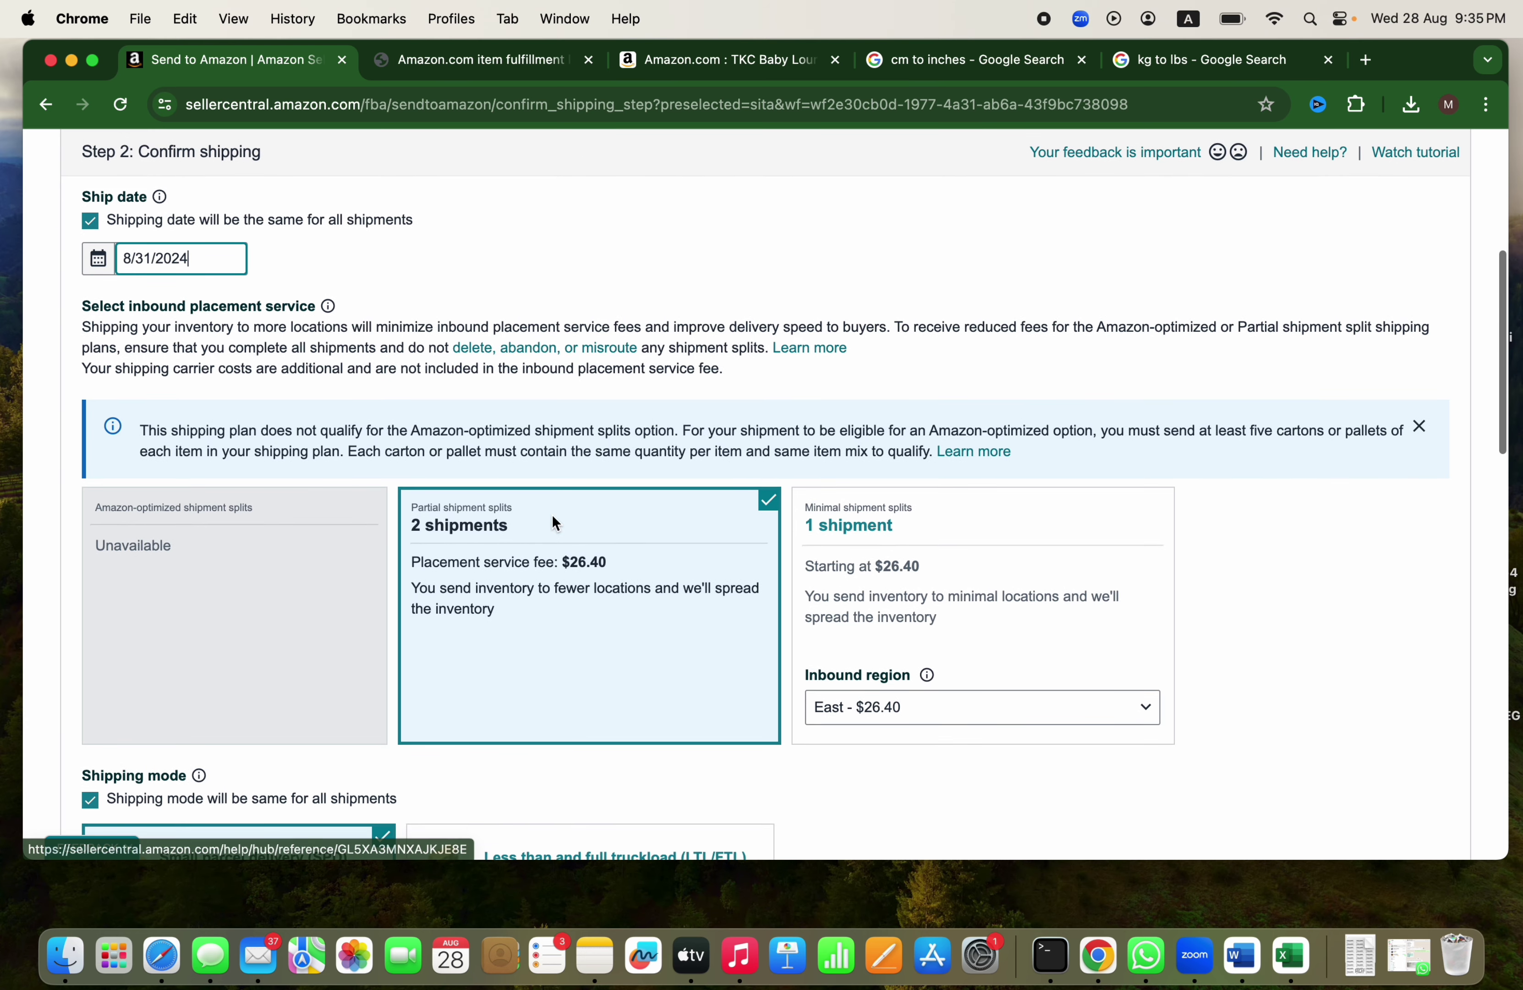
scroll(553, 517, down, 1)
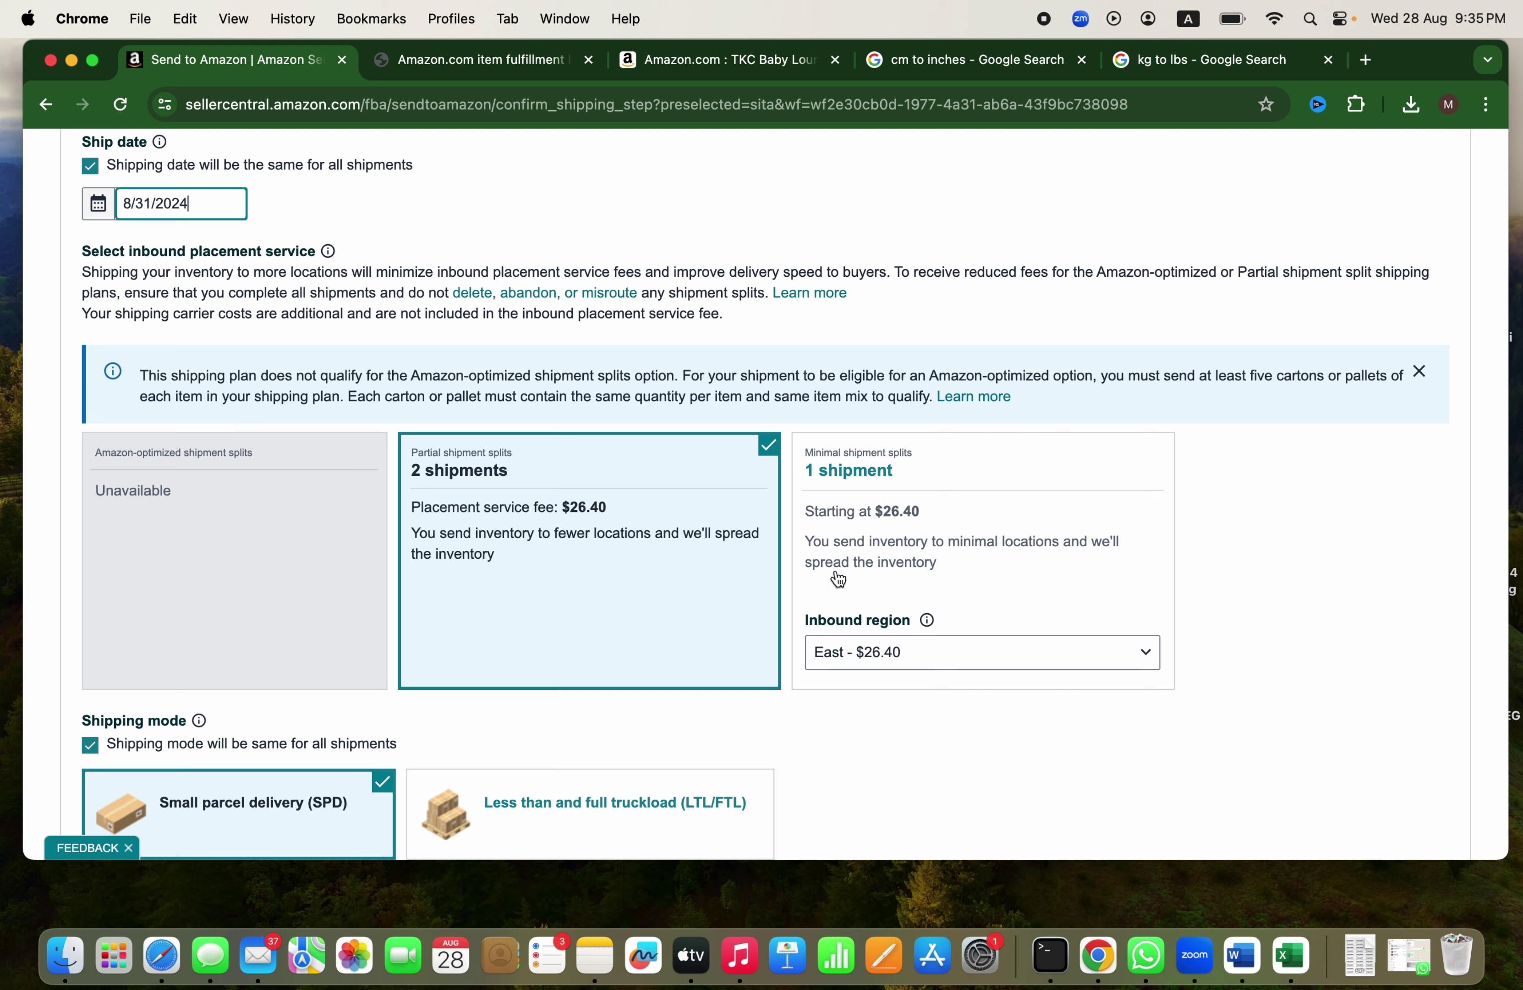
click(982, 606)
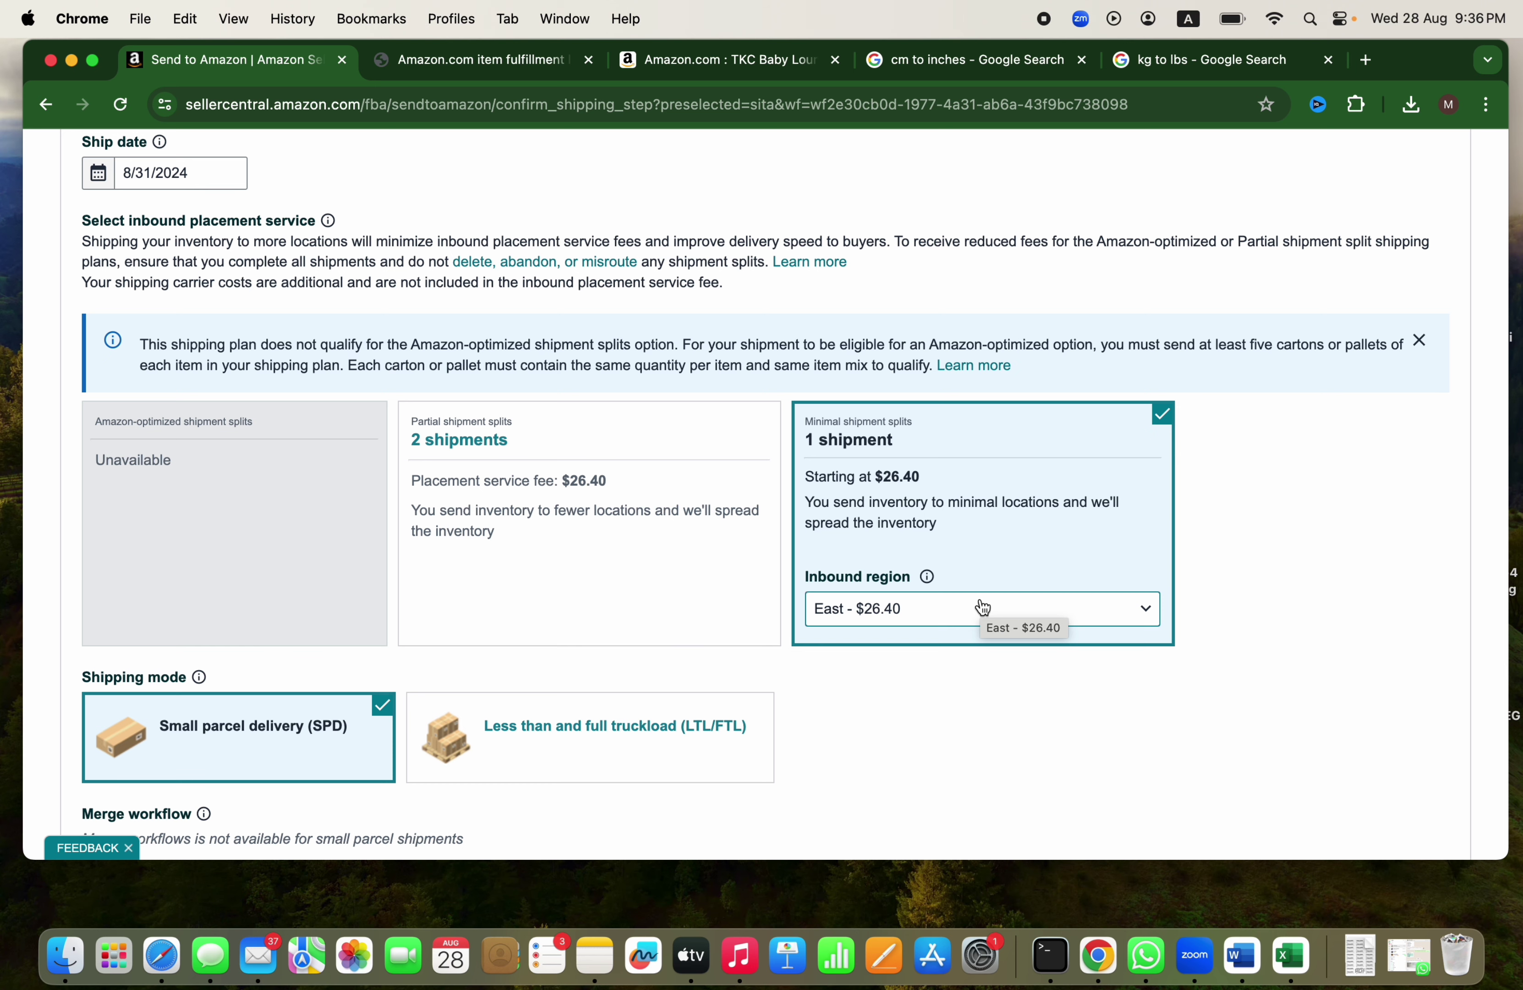
click(626, 561)
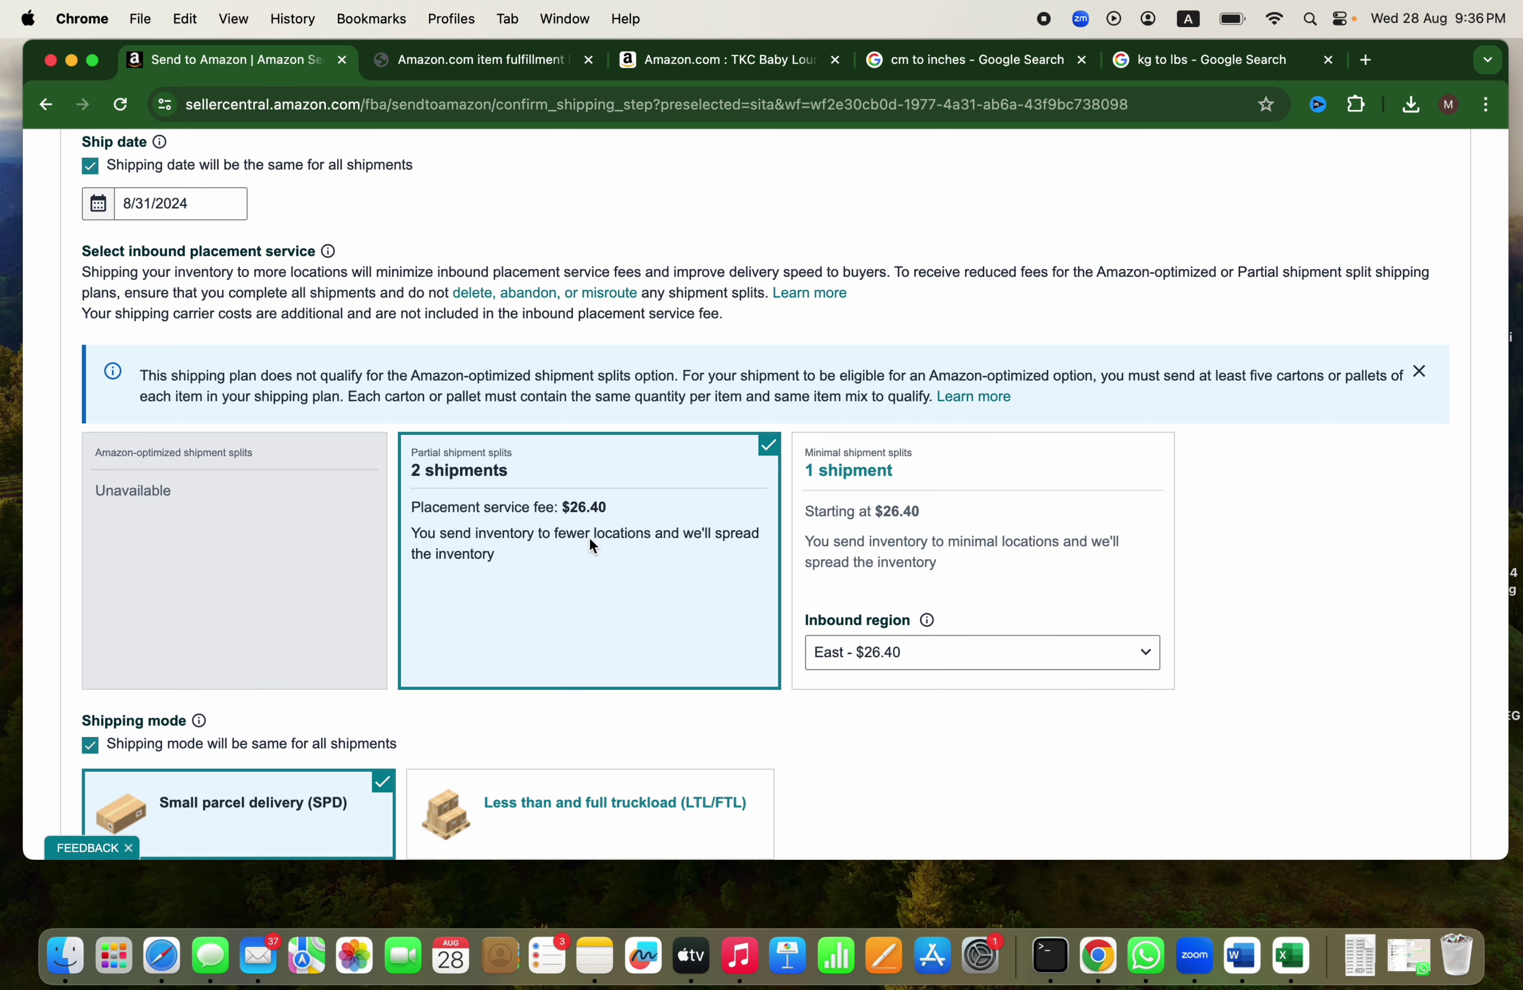
click(1093, 507)
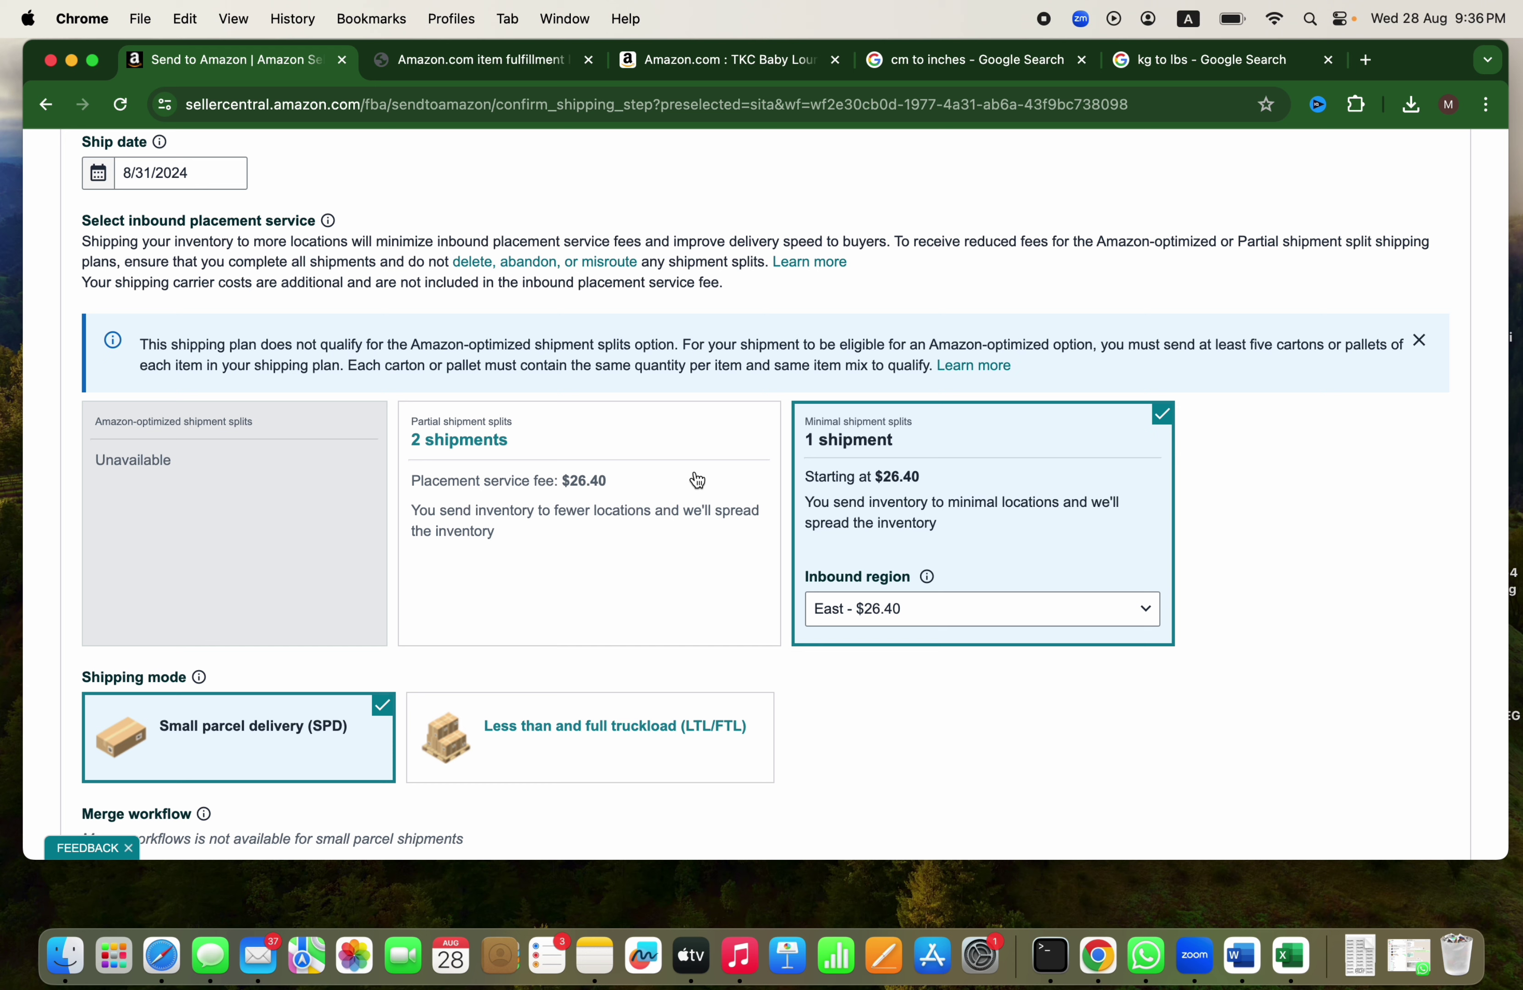
click(568, 487)
scroll(567, 481, down, 12)
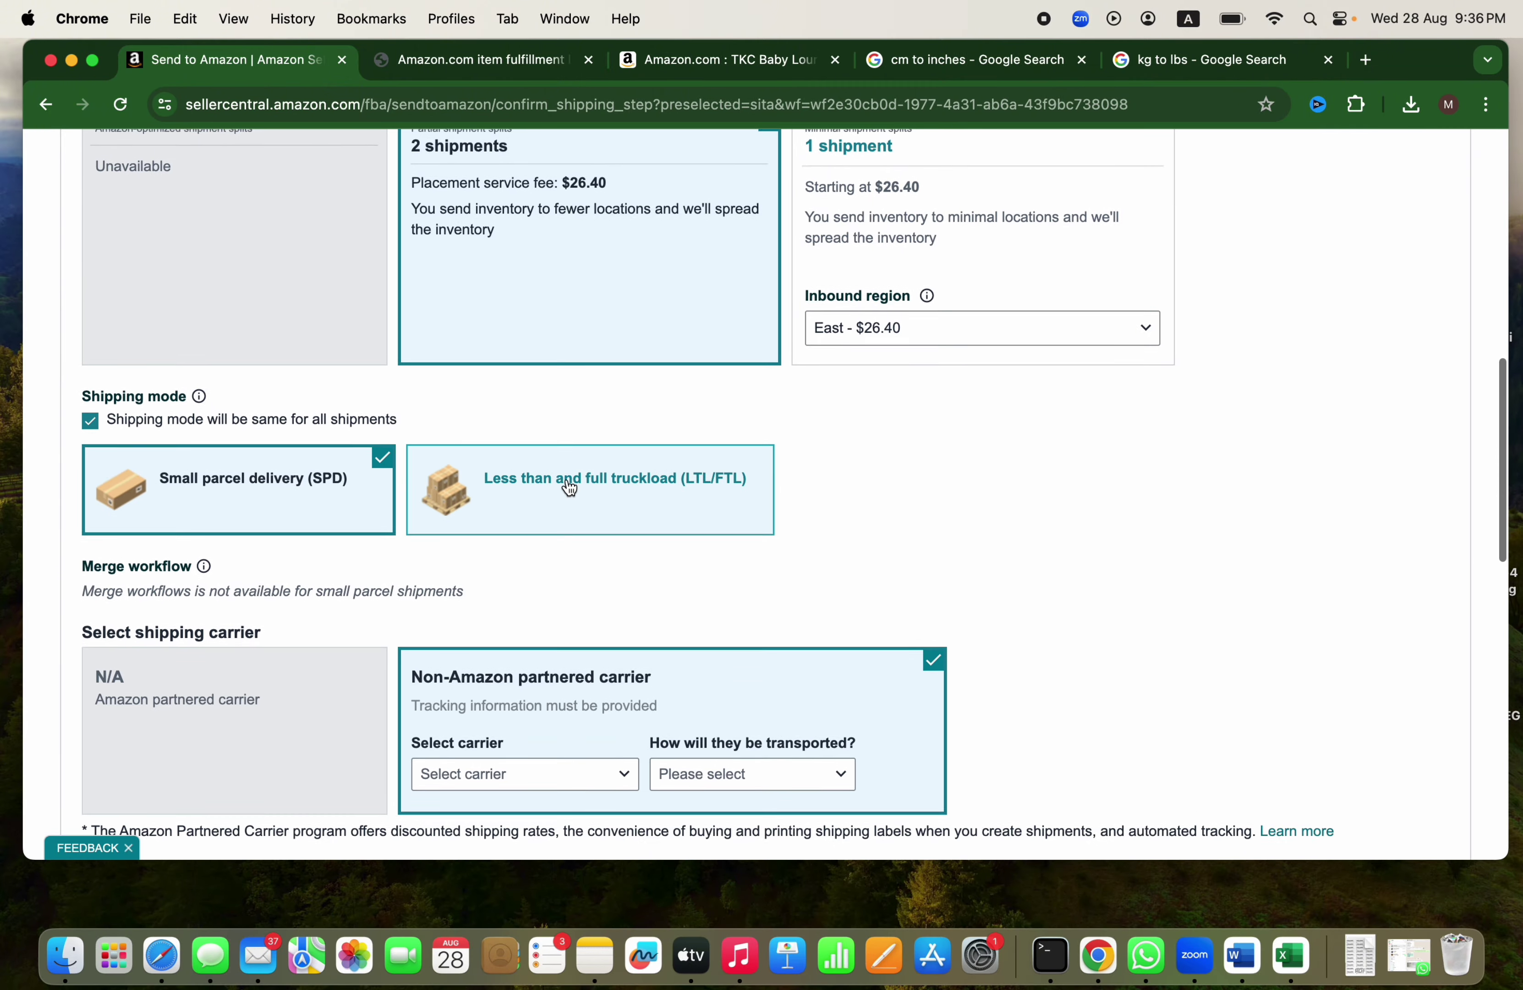
scroll(568, 487, down, 3)
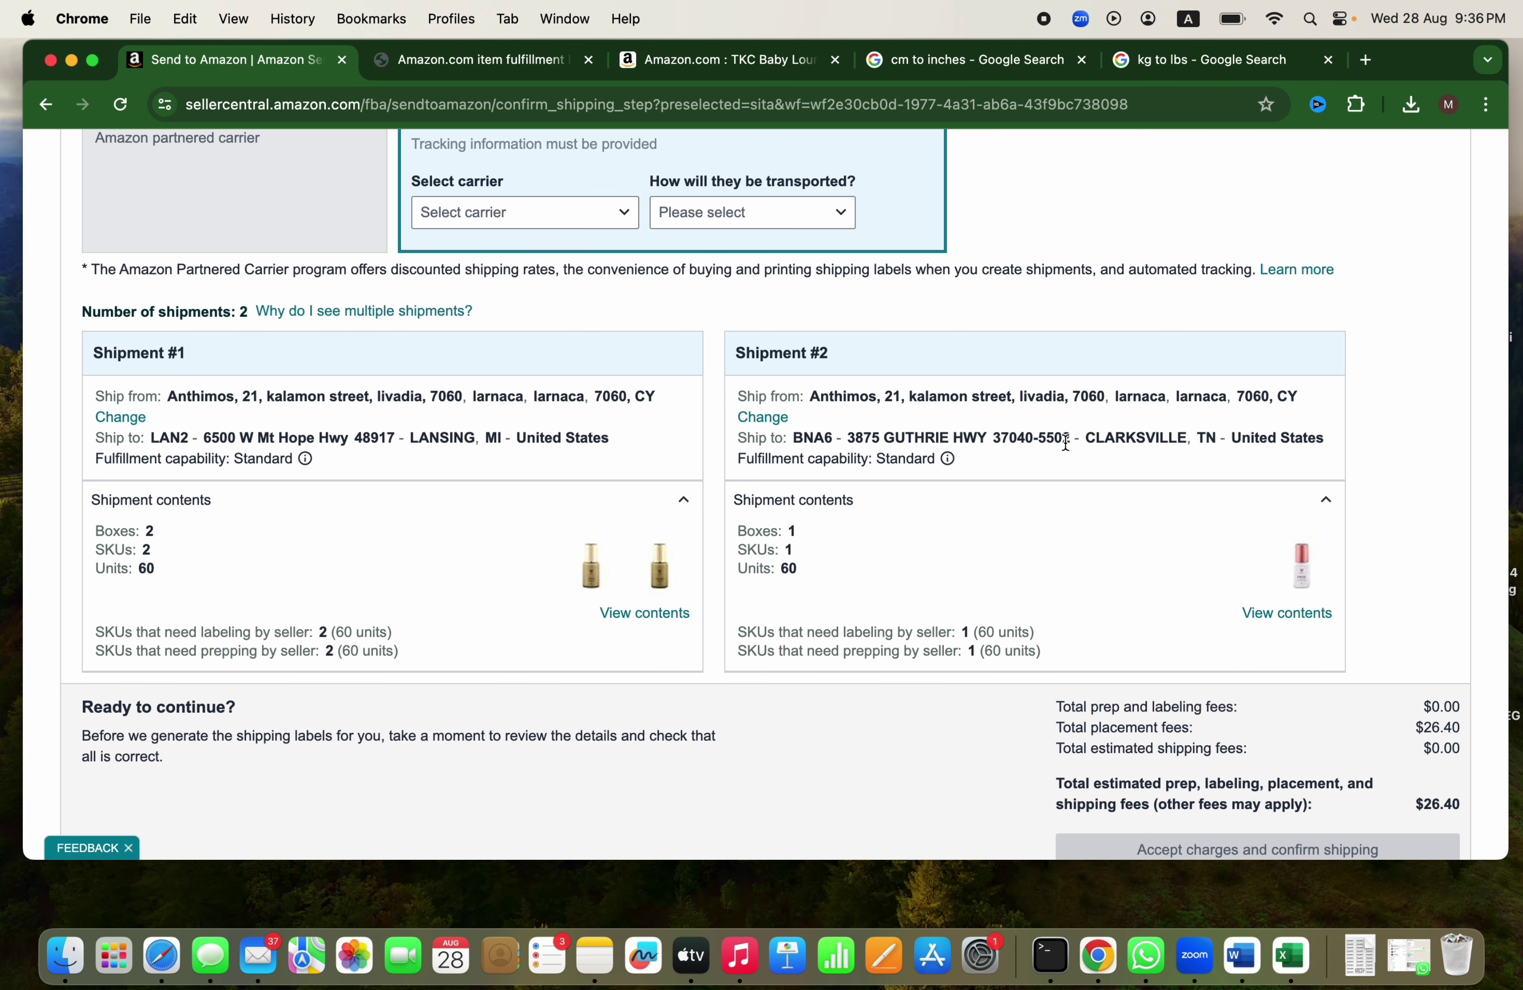
scroll(1066, 442, up, 10)
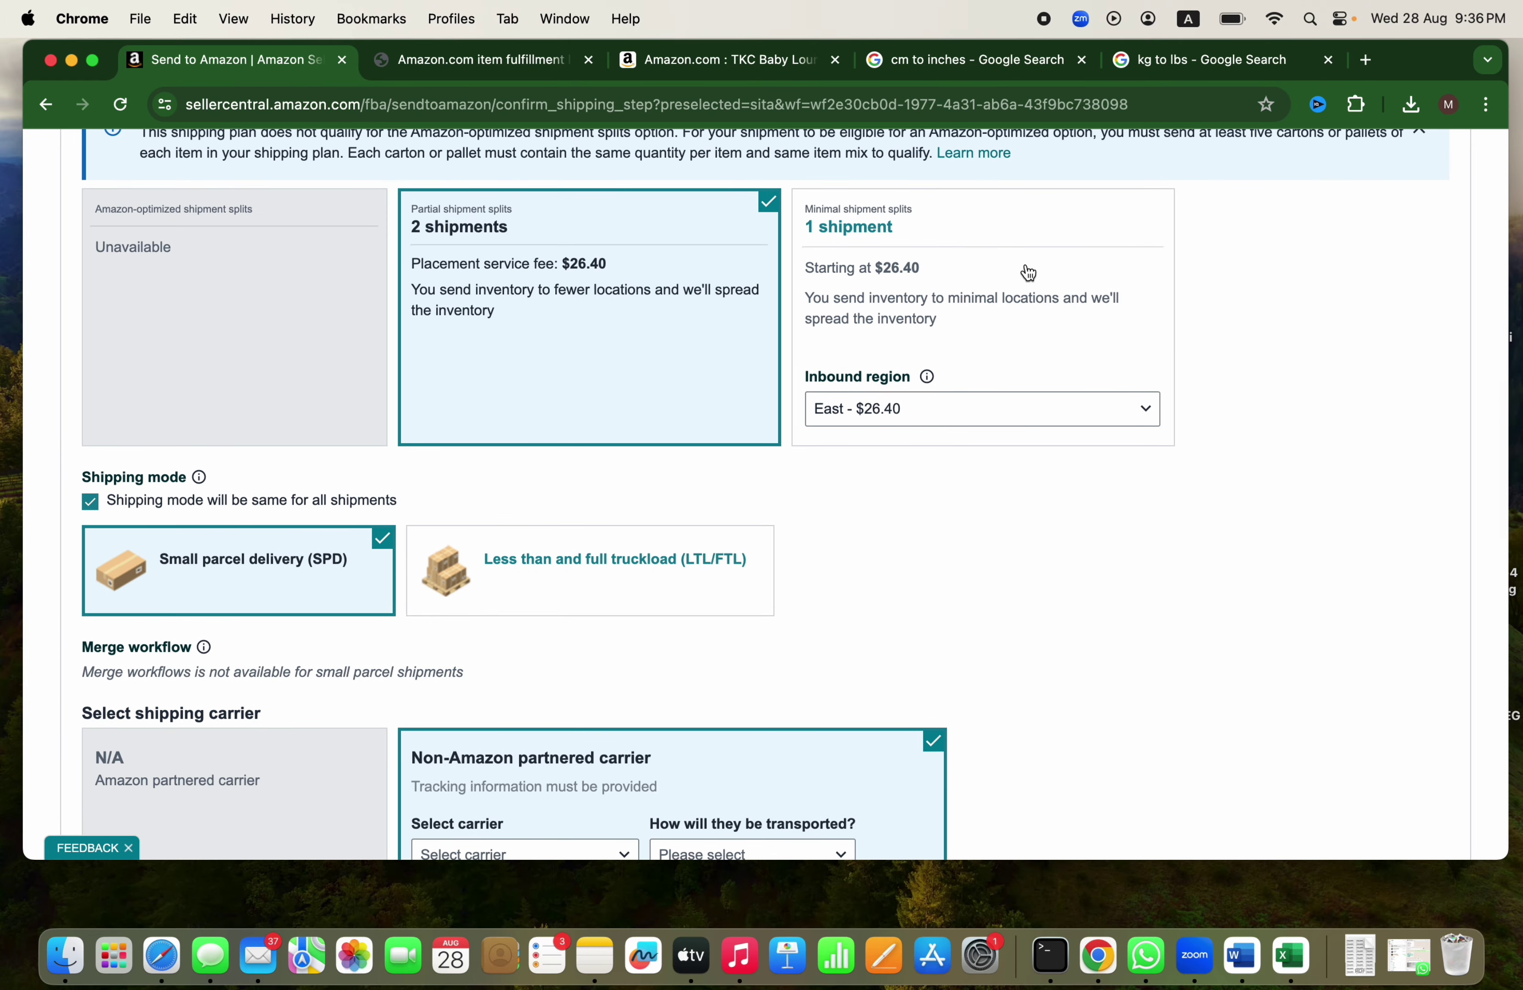
Step: Choose the minimal split with one shipment for the East inbound region and review its destination
click(1027, 273)
scroll(1027, 273, down, 8)
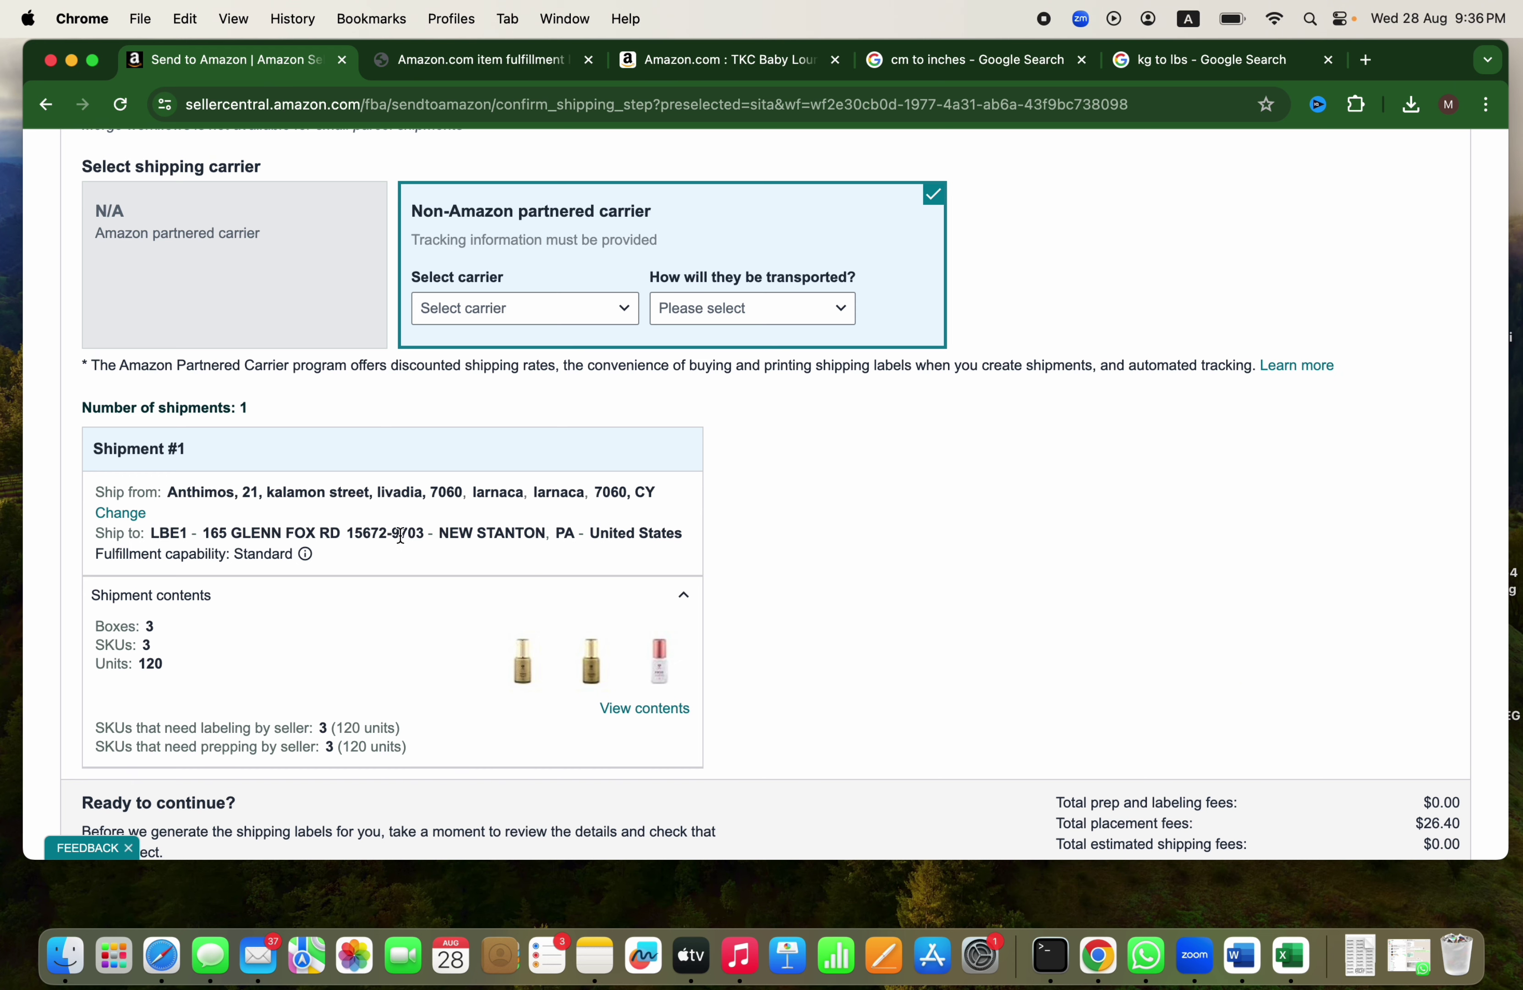
scroll(400, 535, up, 10)
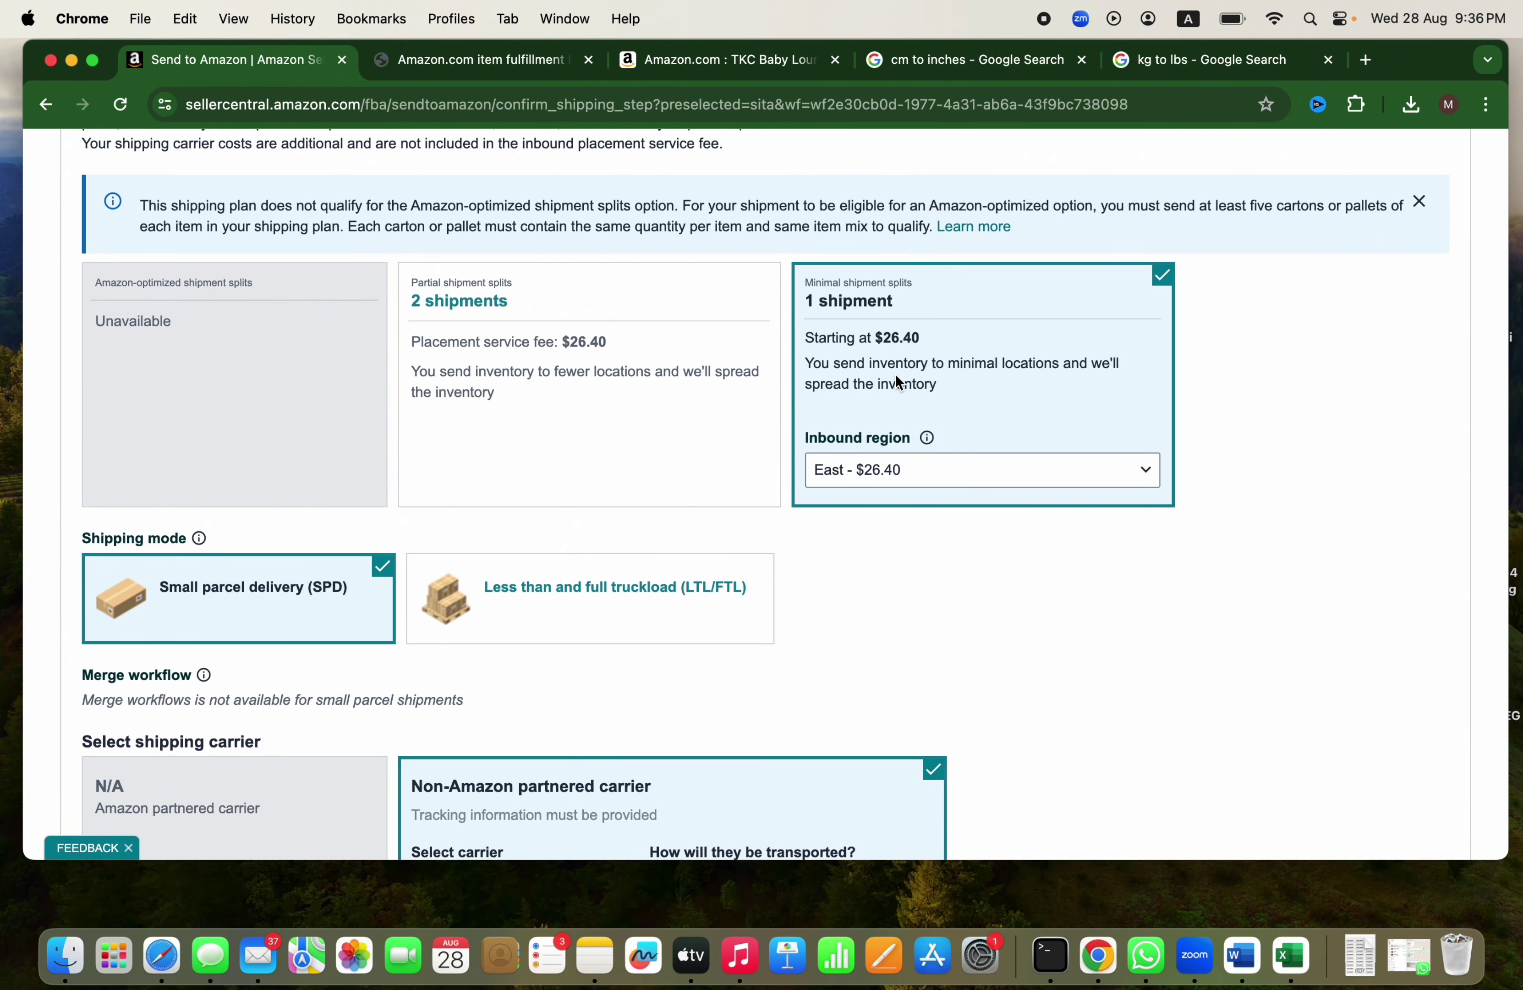
Step: For the non-Amazon partnered carrier, choose Other as the carrier and Ground as the transport method
scroll(898, 382, down, 4)
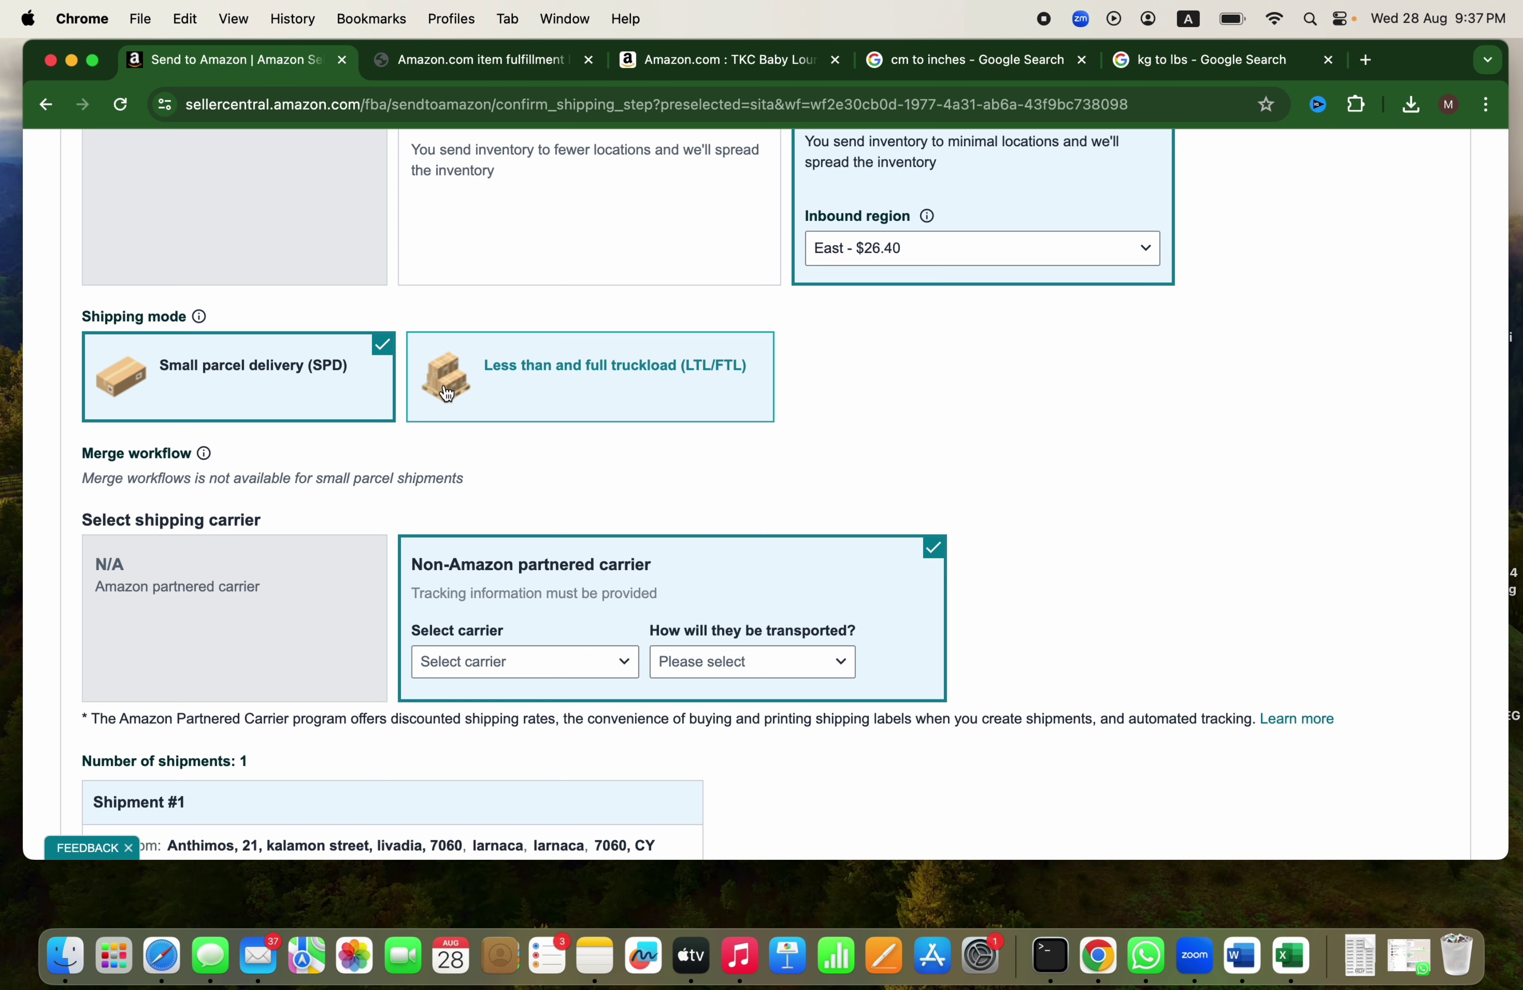
scroll(448, 393, down, 5)
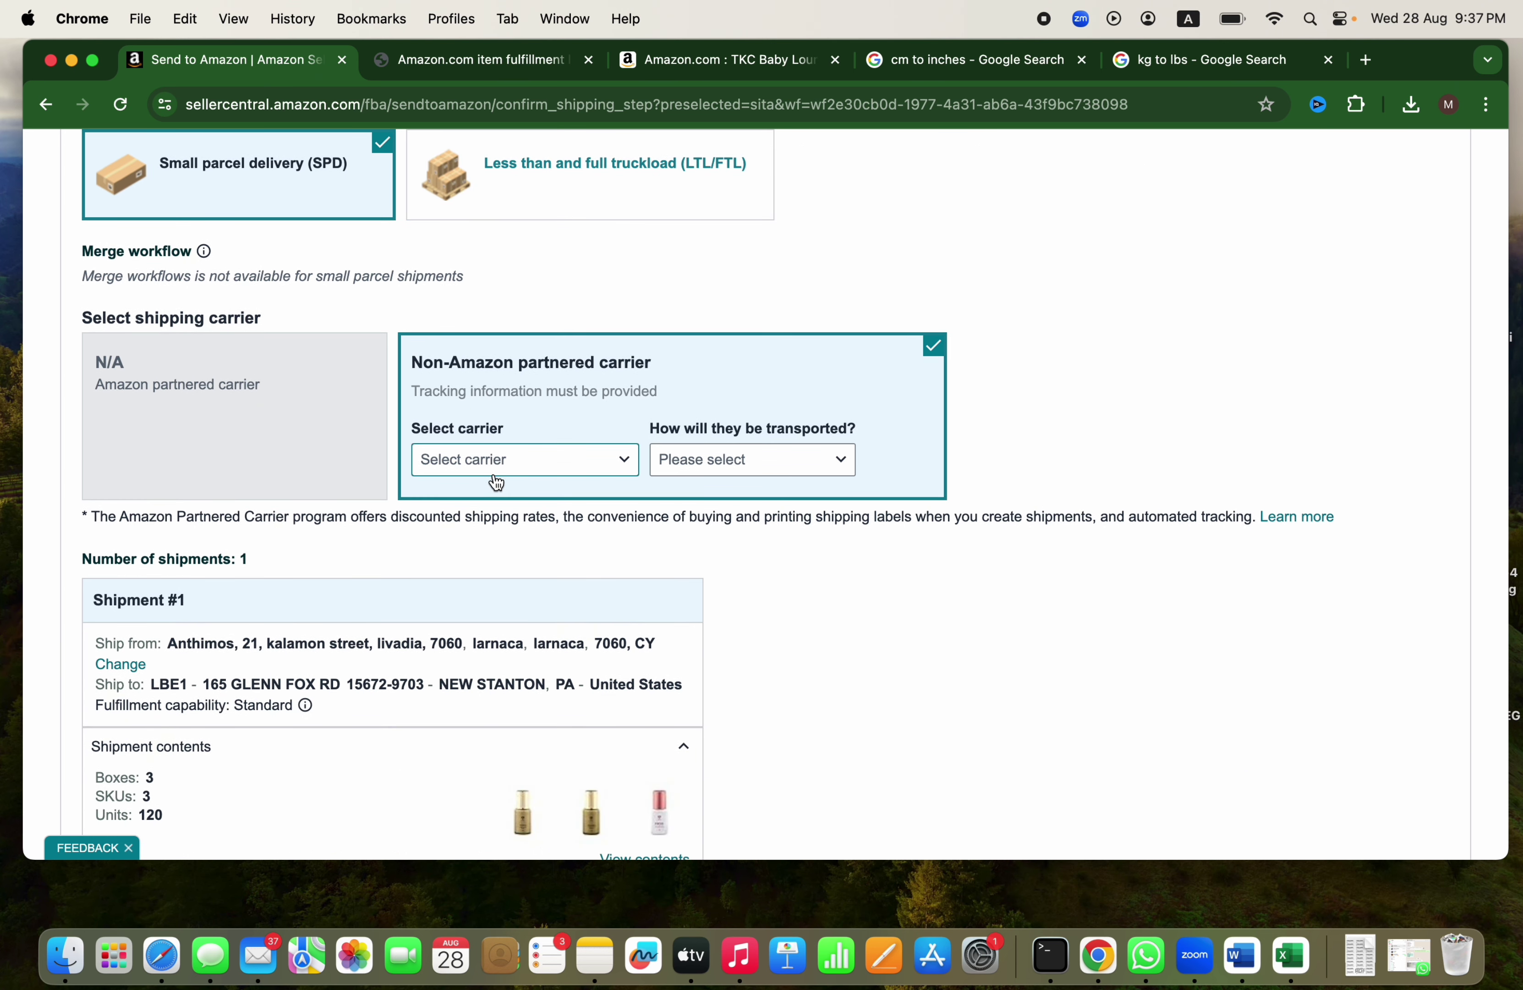
click(496, 482)
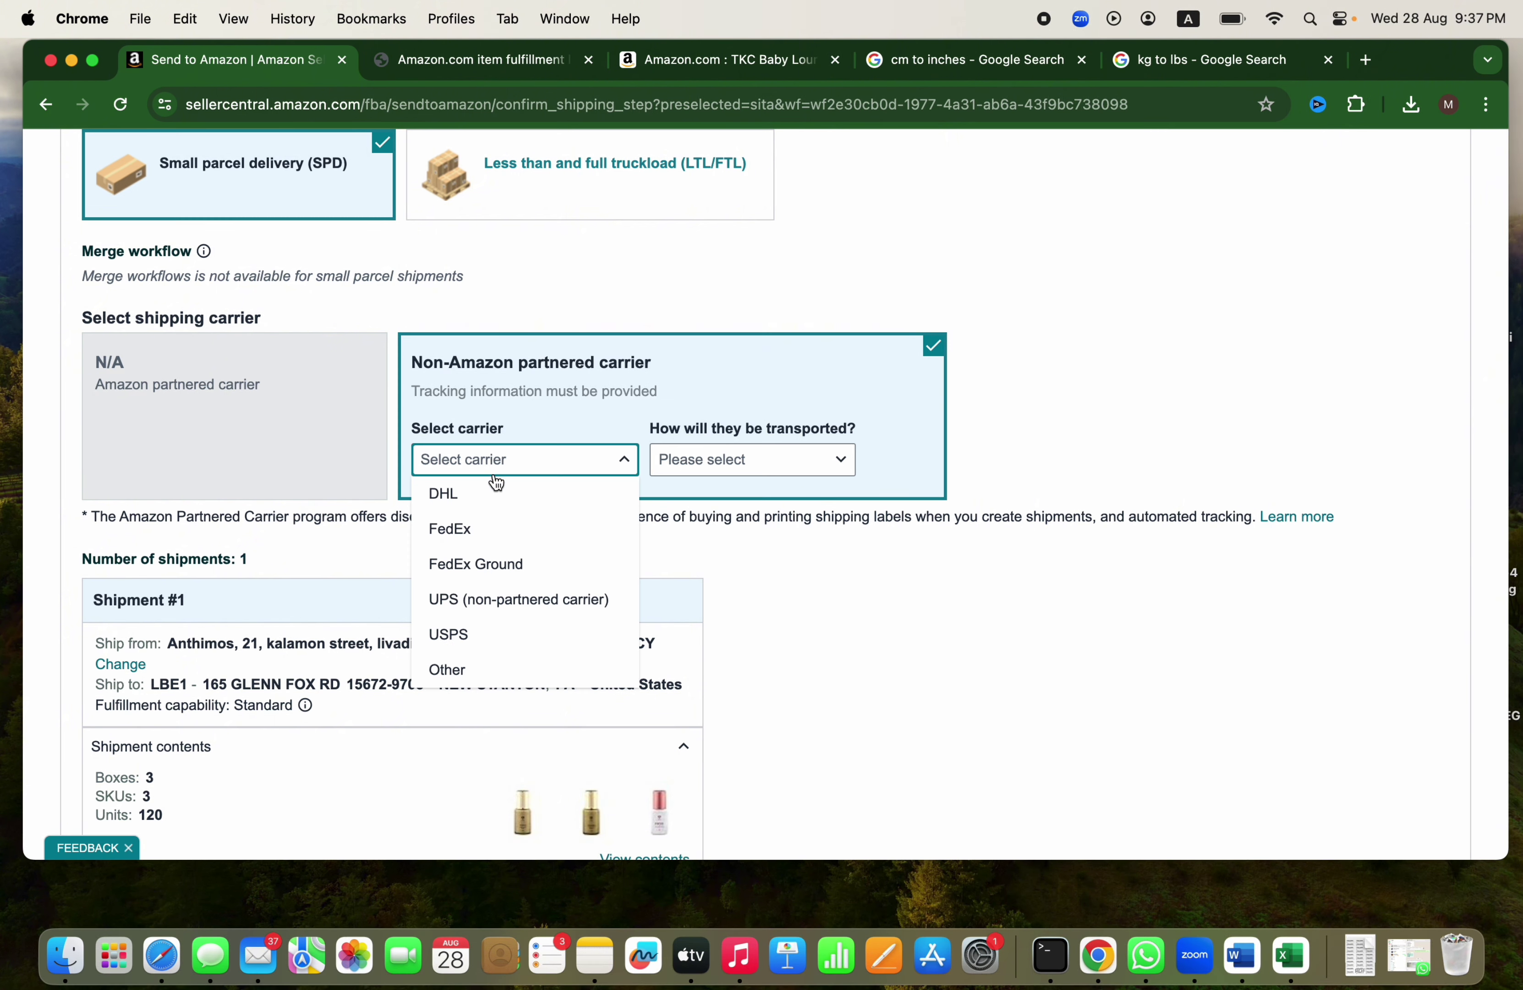
scroll(489, 578, down, 3)
click(471, 544)
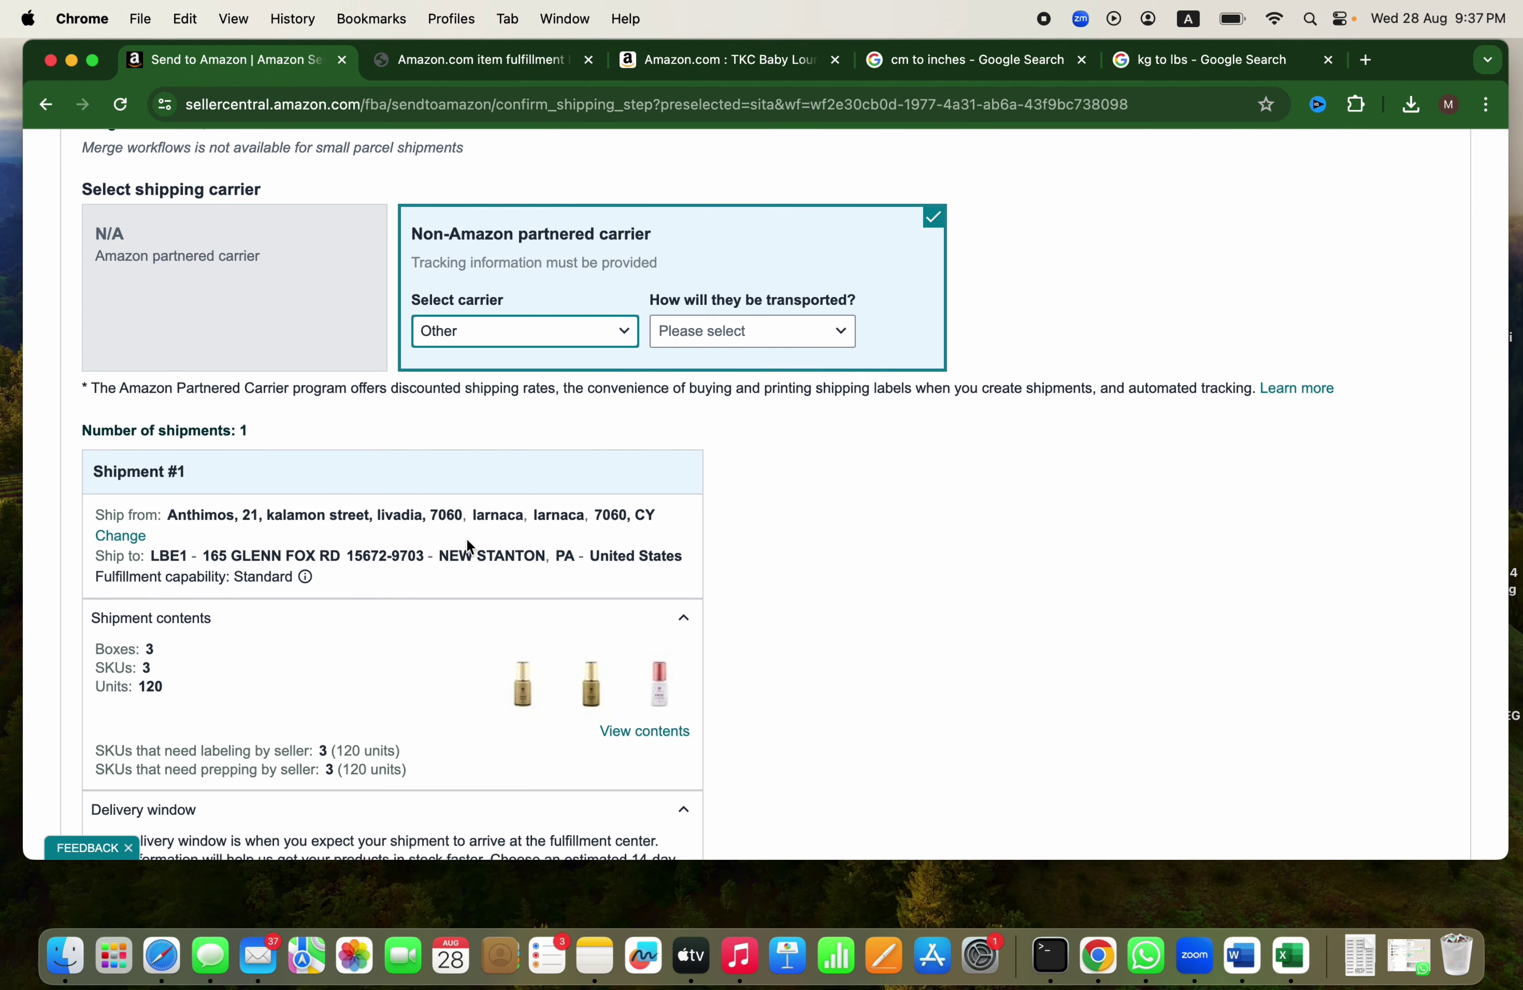
click(757, 330)
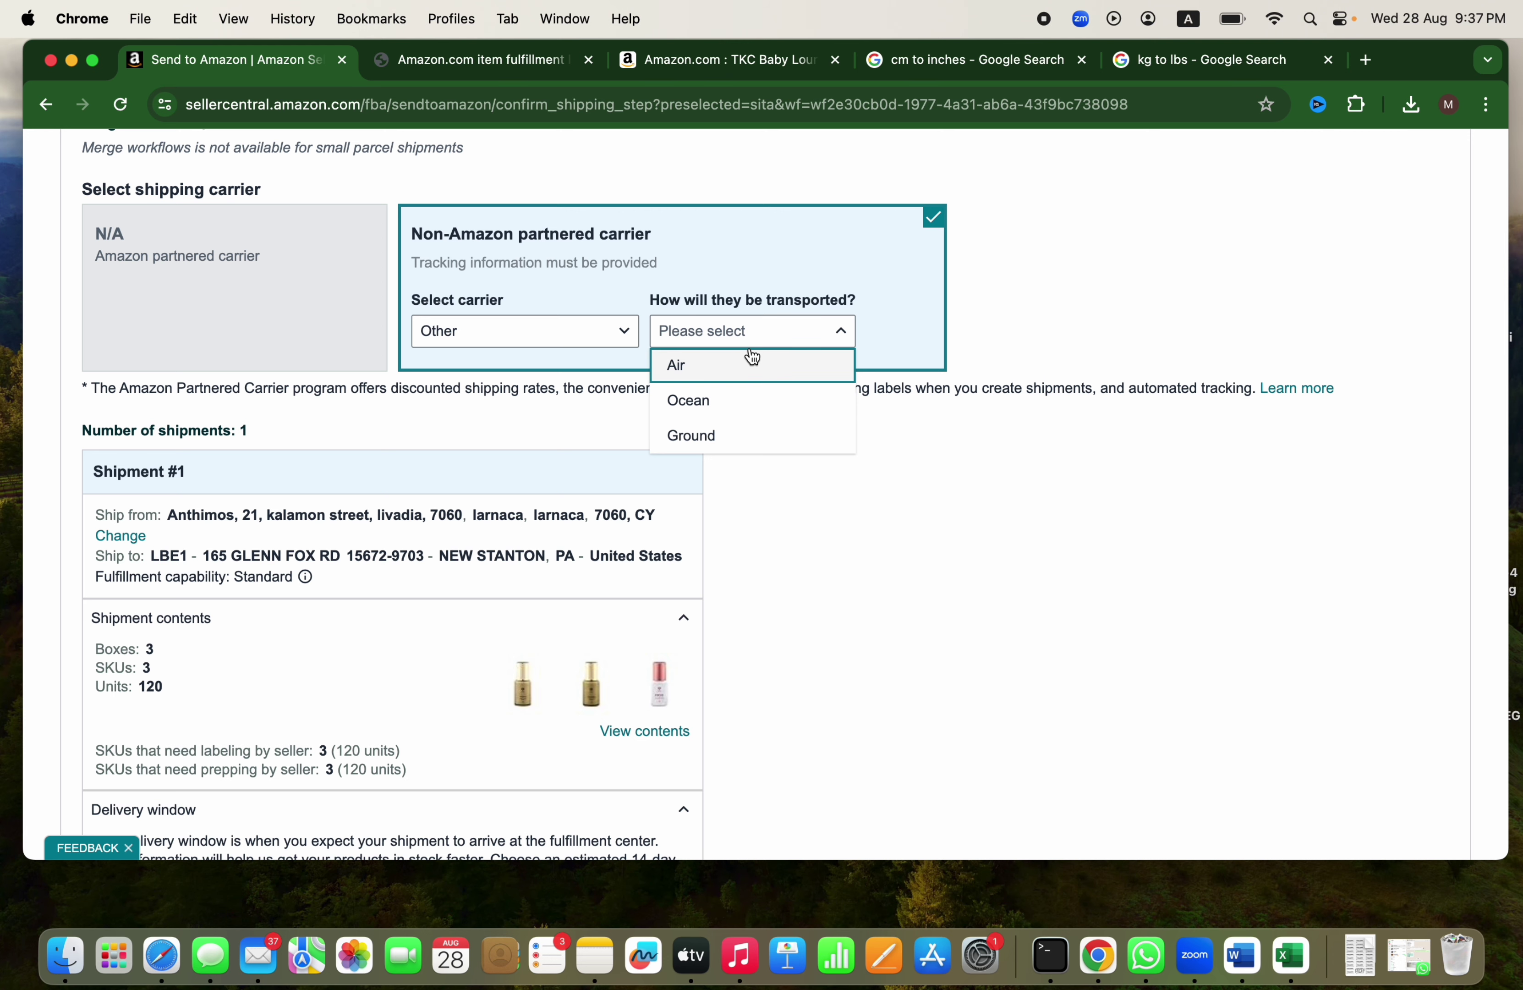
click(712, 435)
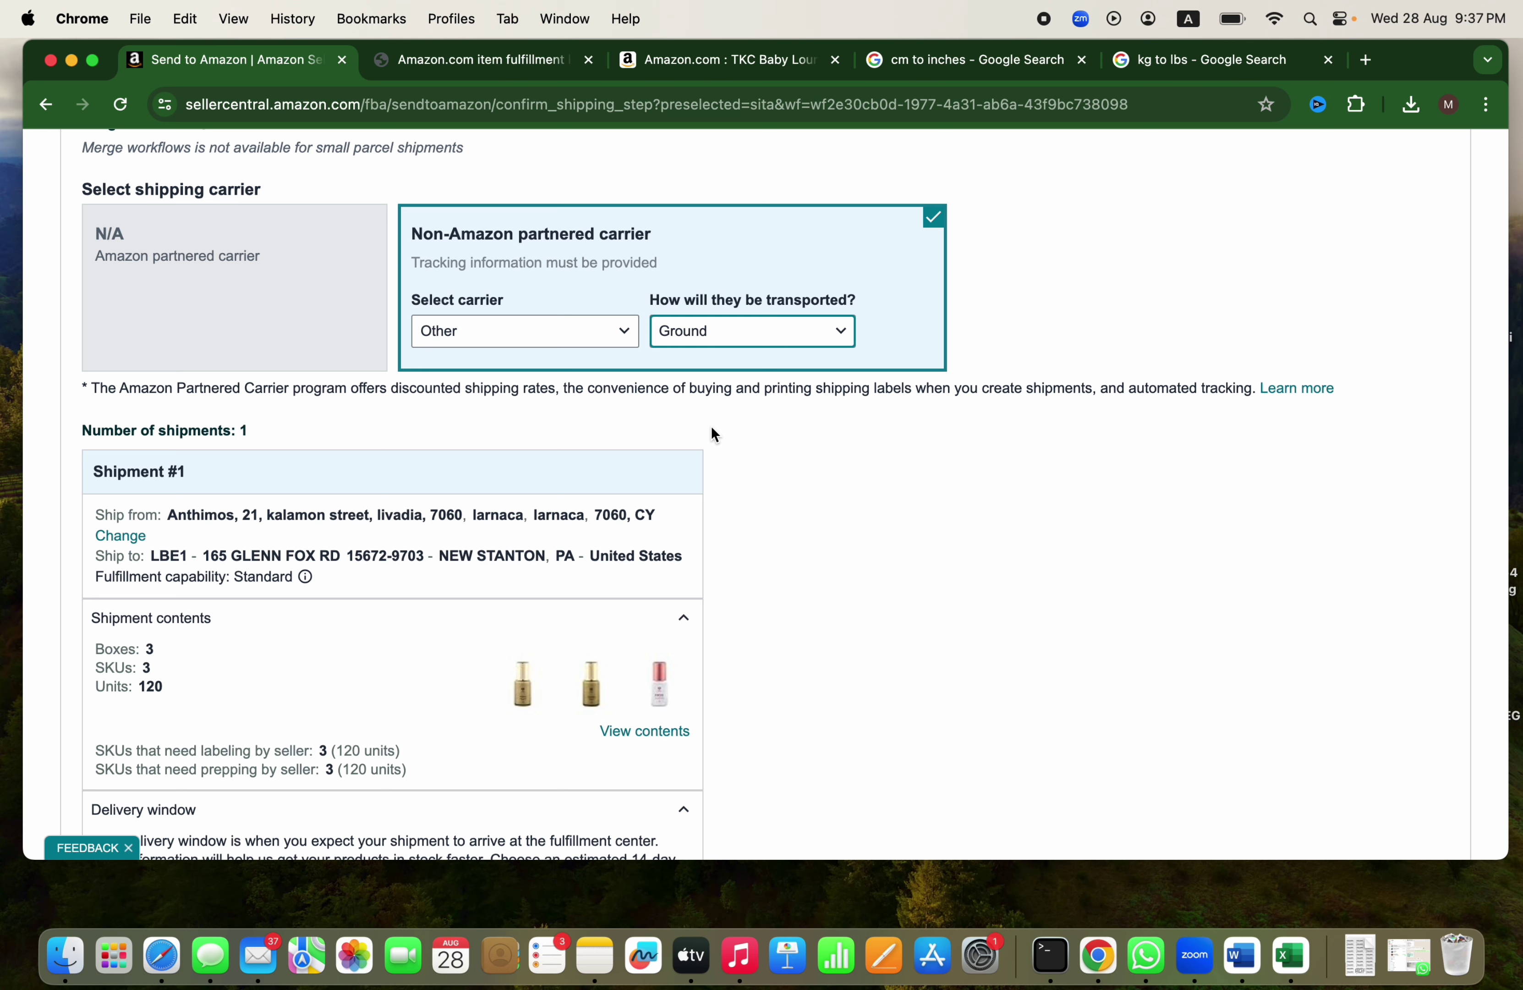
Step: Set the start date of Shipment #1's delivery window to 09/12/2024
scroll(710, 428, down, 5)
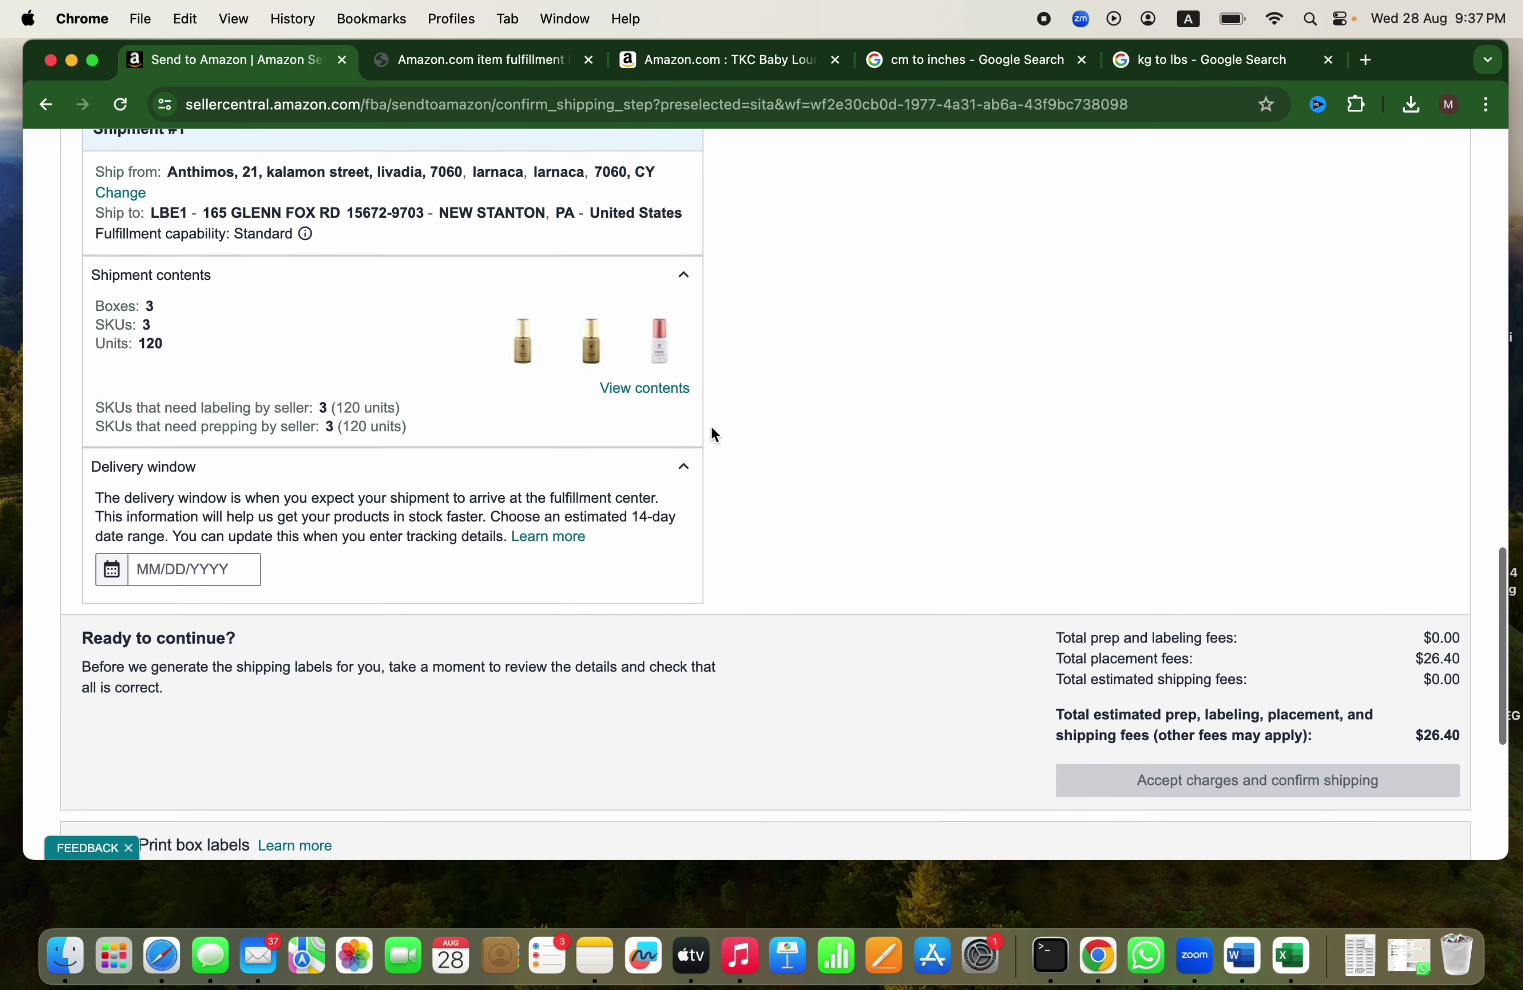
click(153, 571)
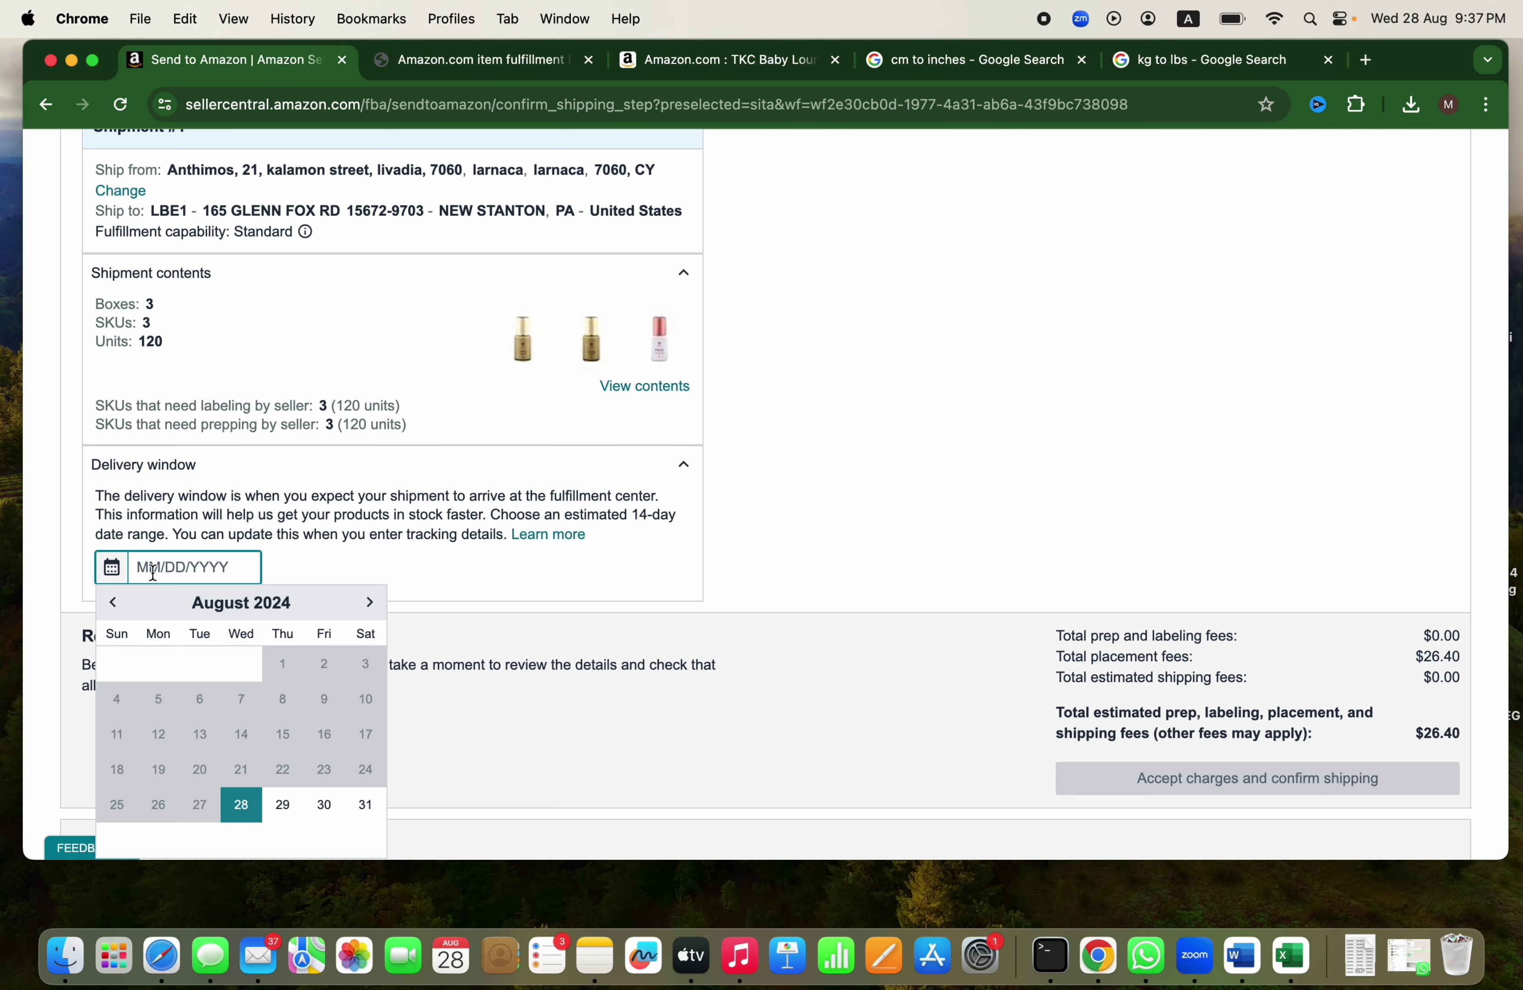
click(369, 602)
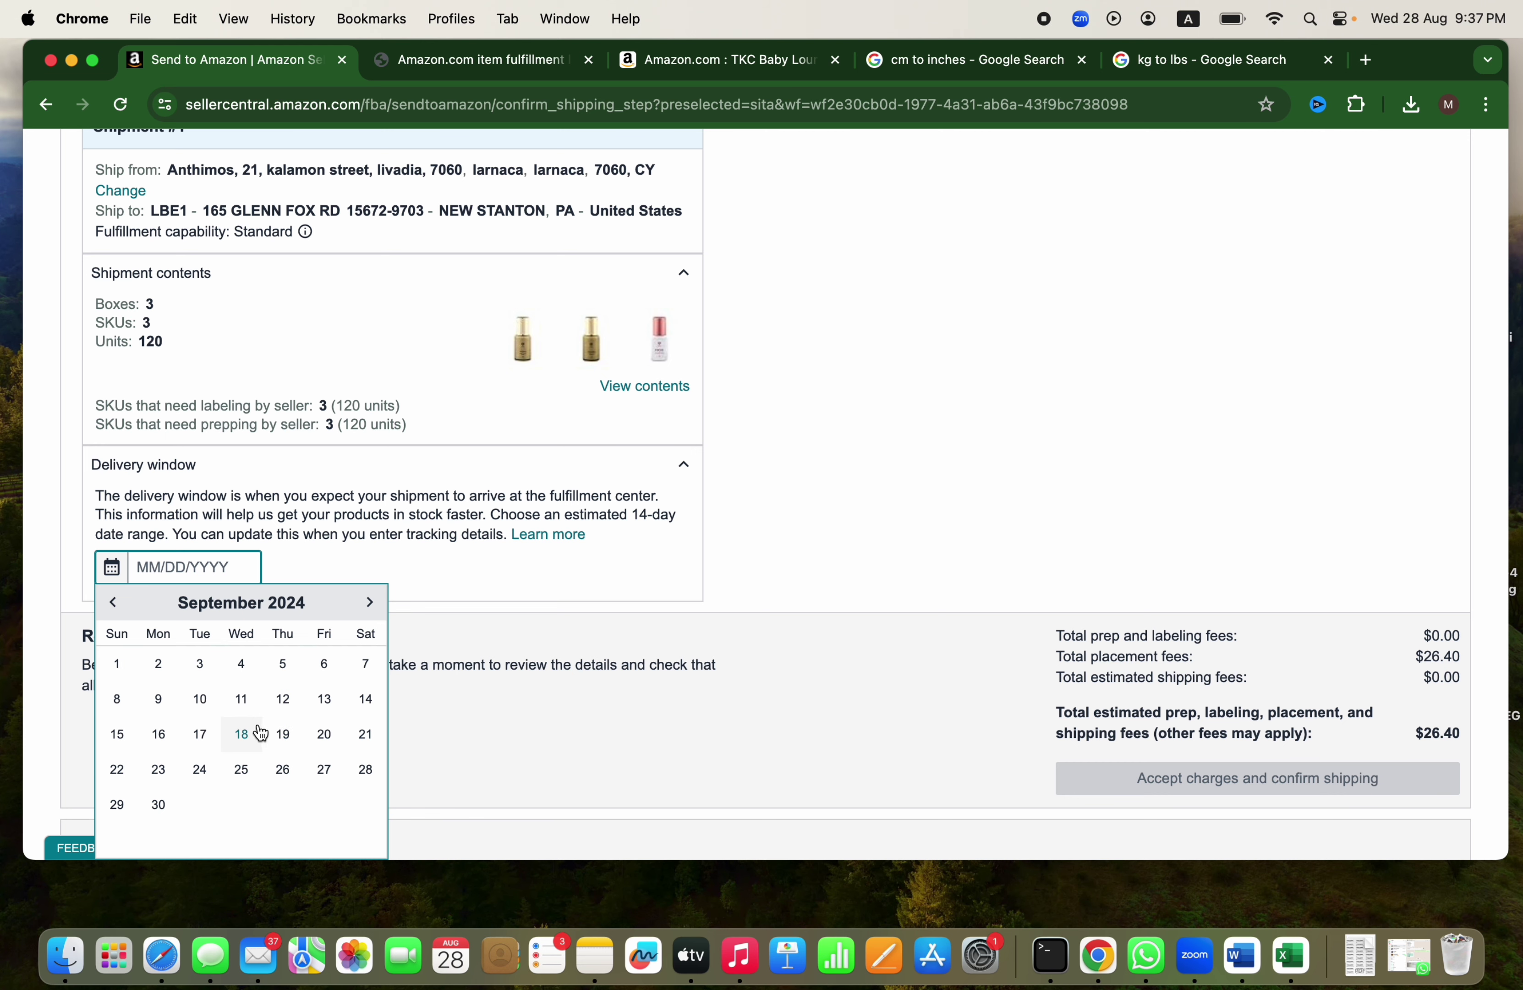
click(158, 733)
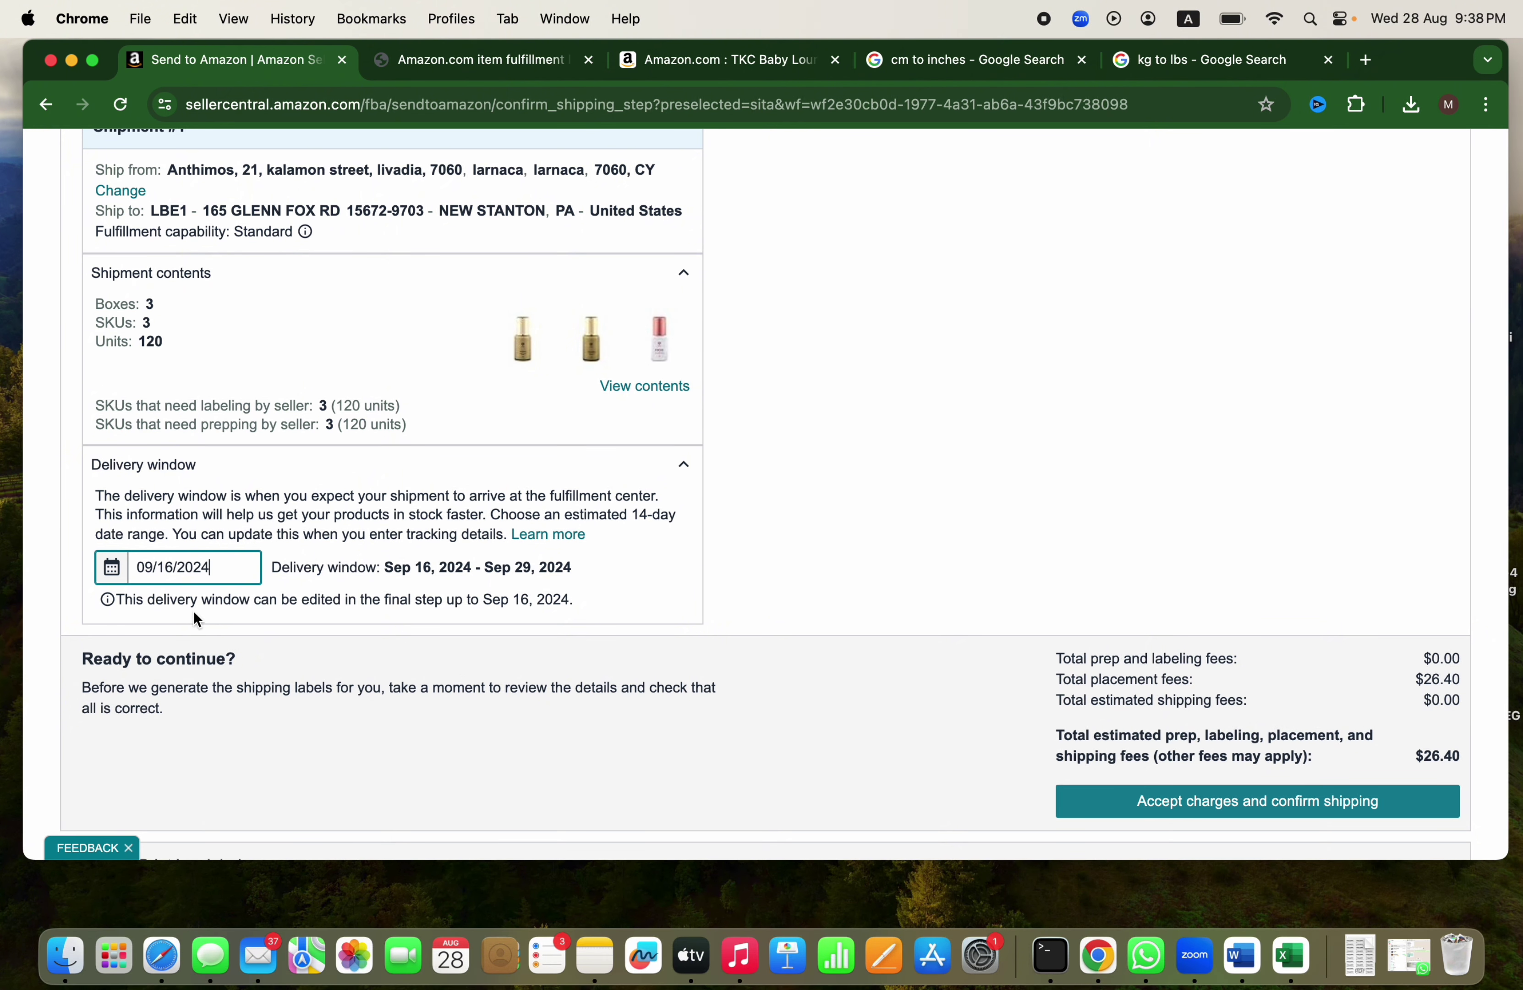
click(157, 567)
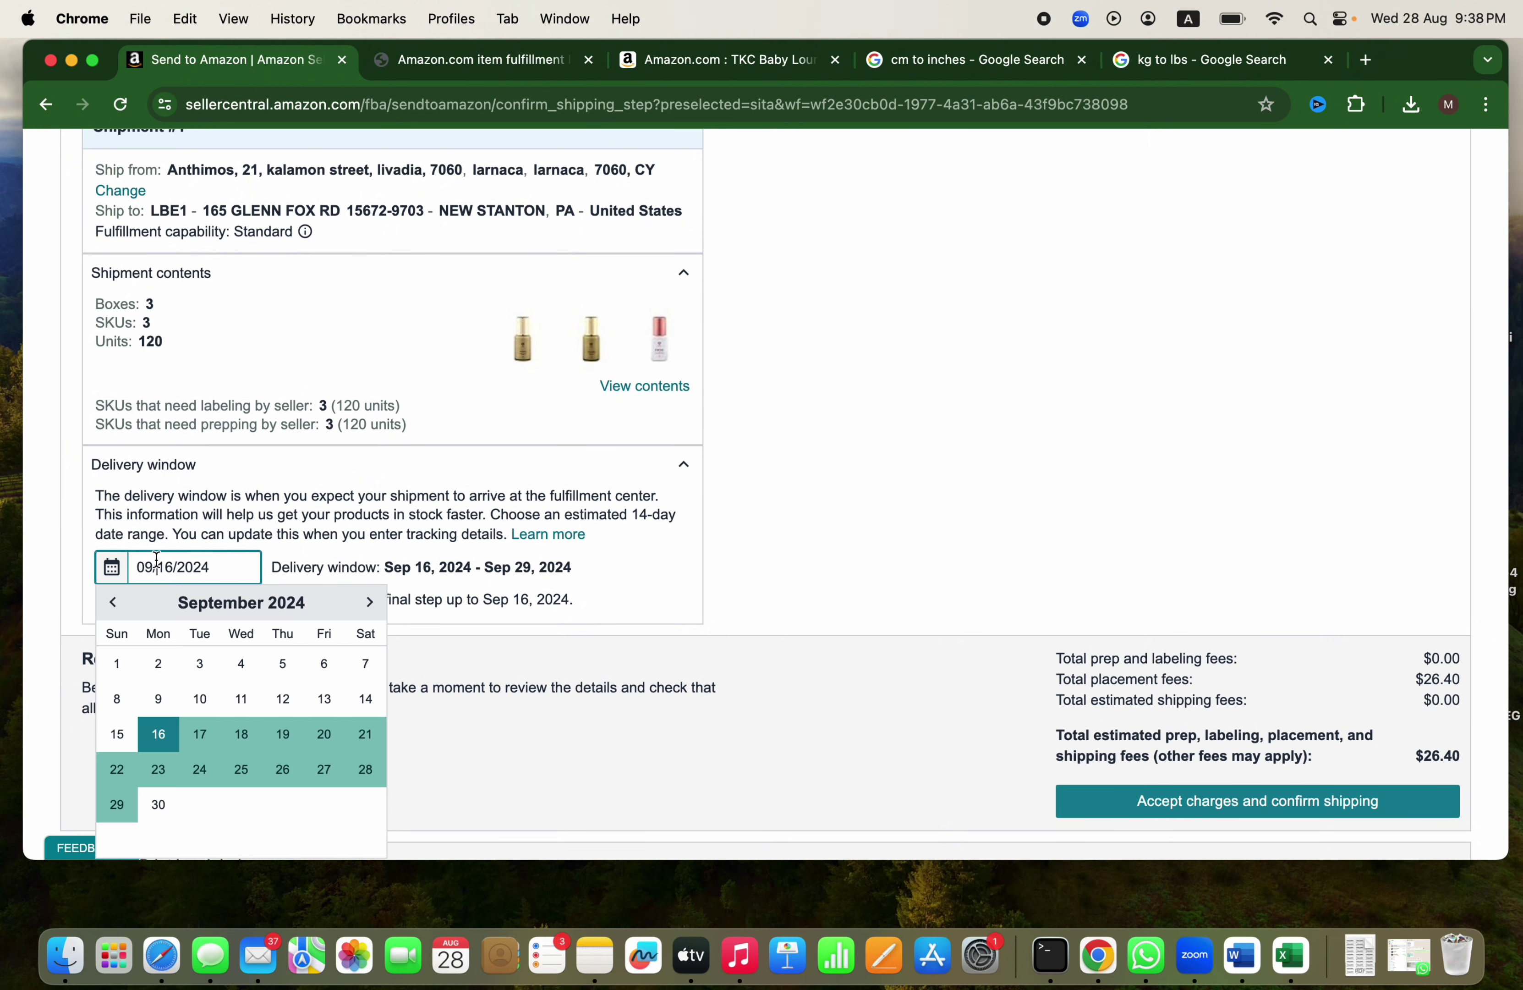
click(209, 698)
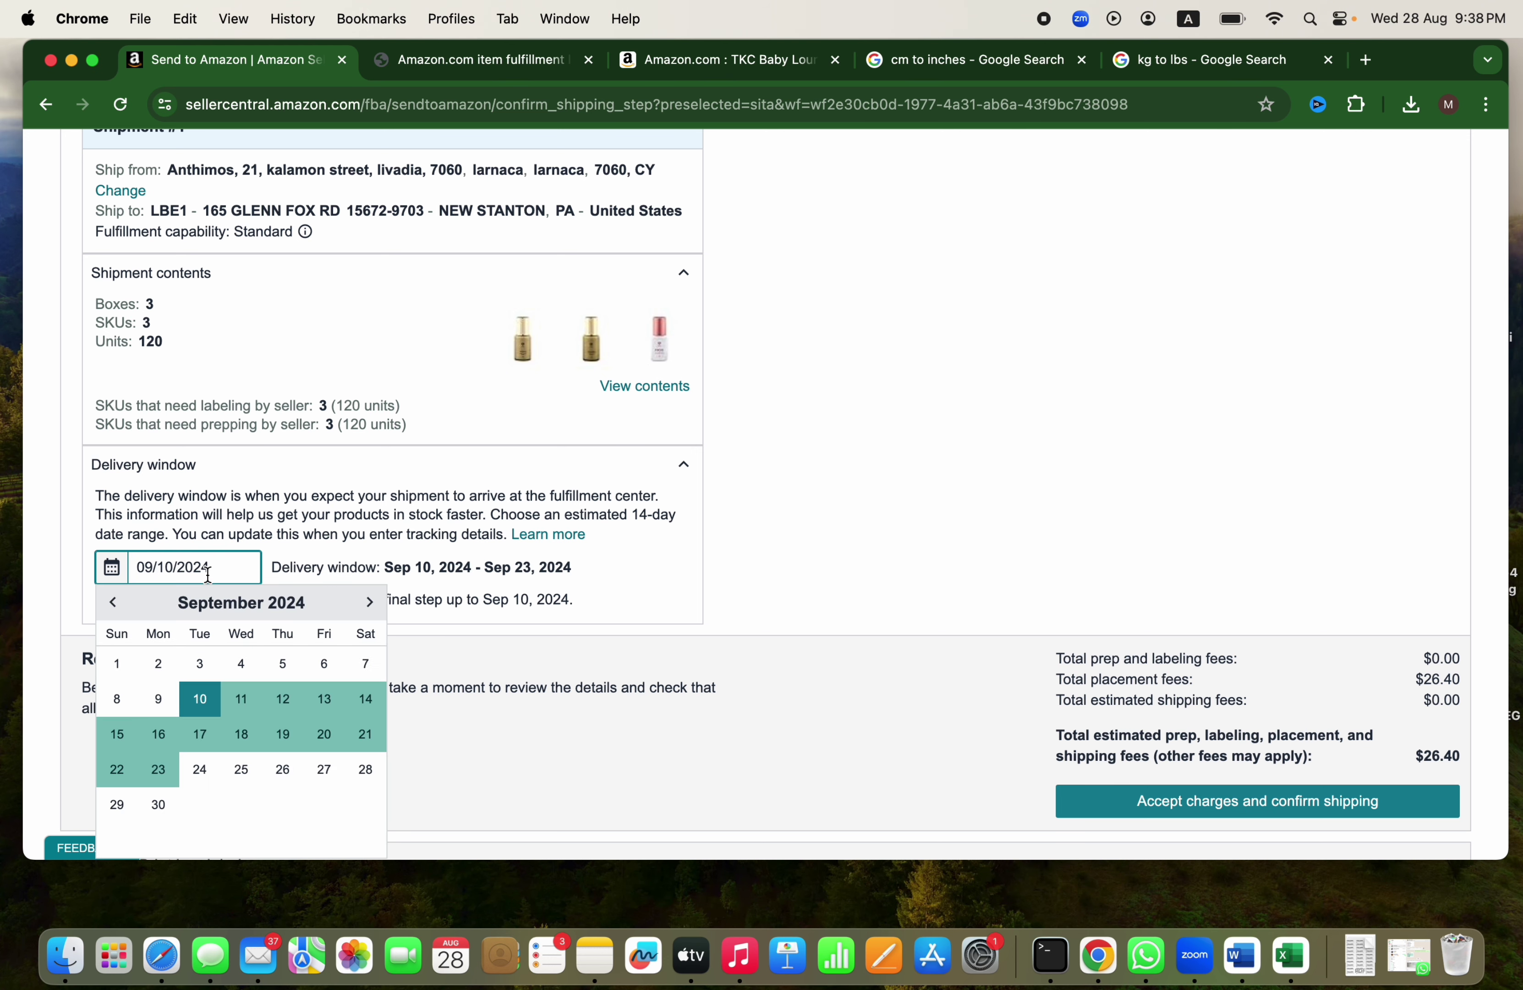
click(275, 703)
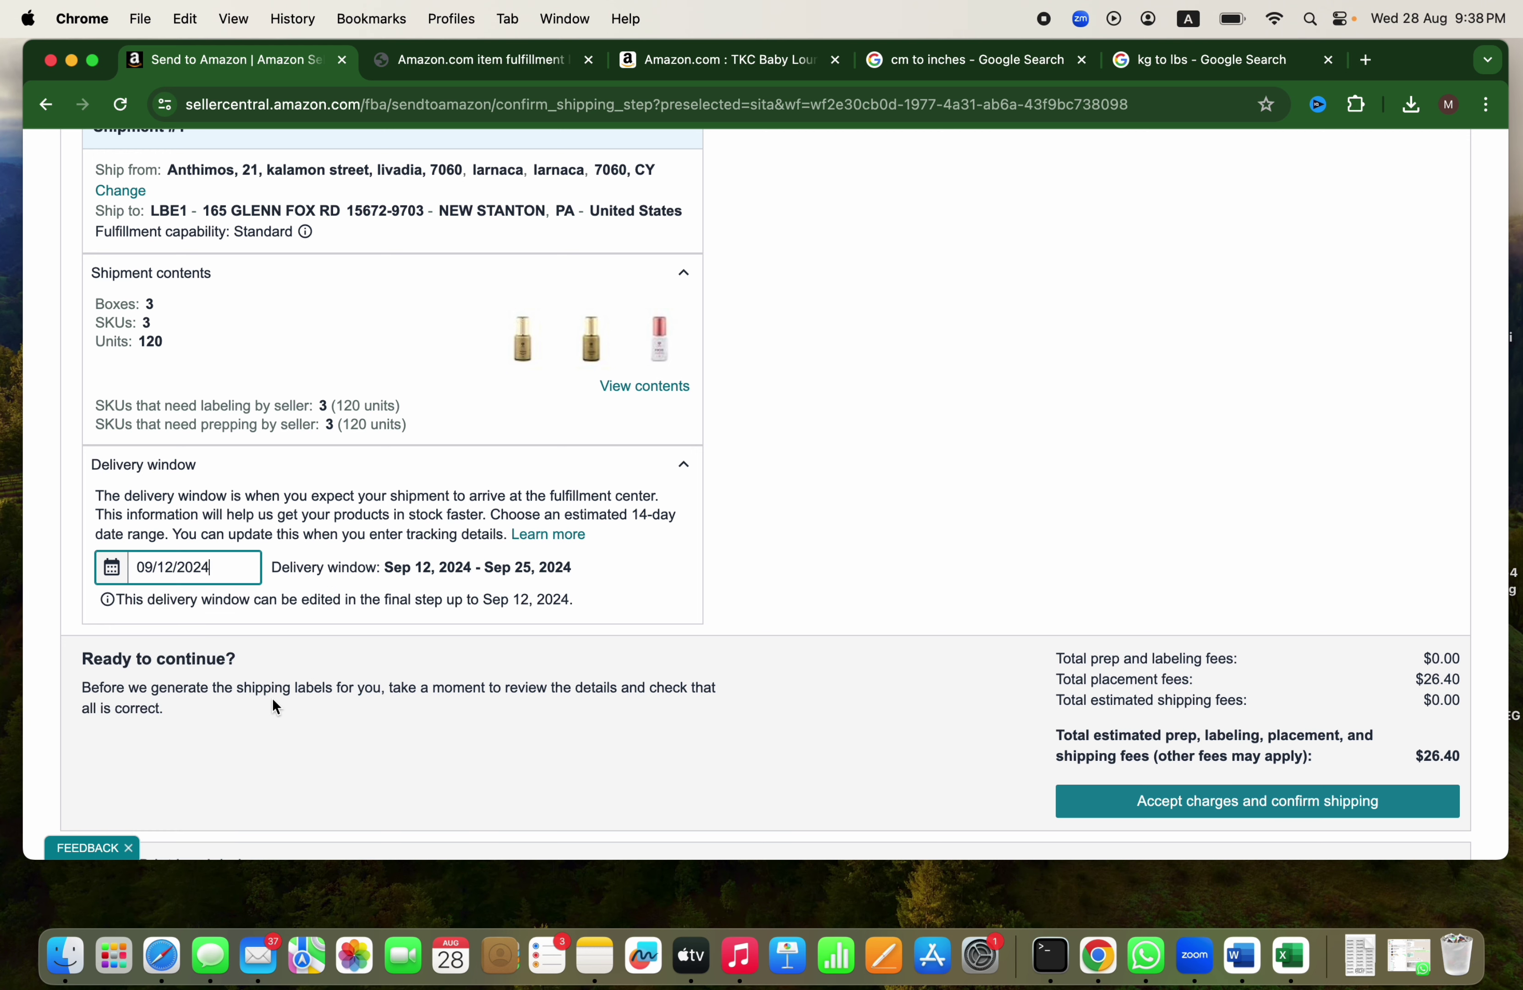
Step: Accept the charges and confirm shipping for the single shipment
scroll(275, 705, down, 2)
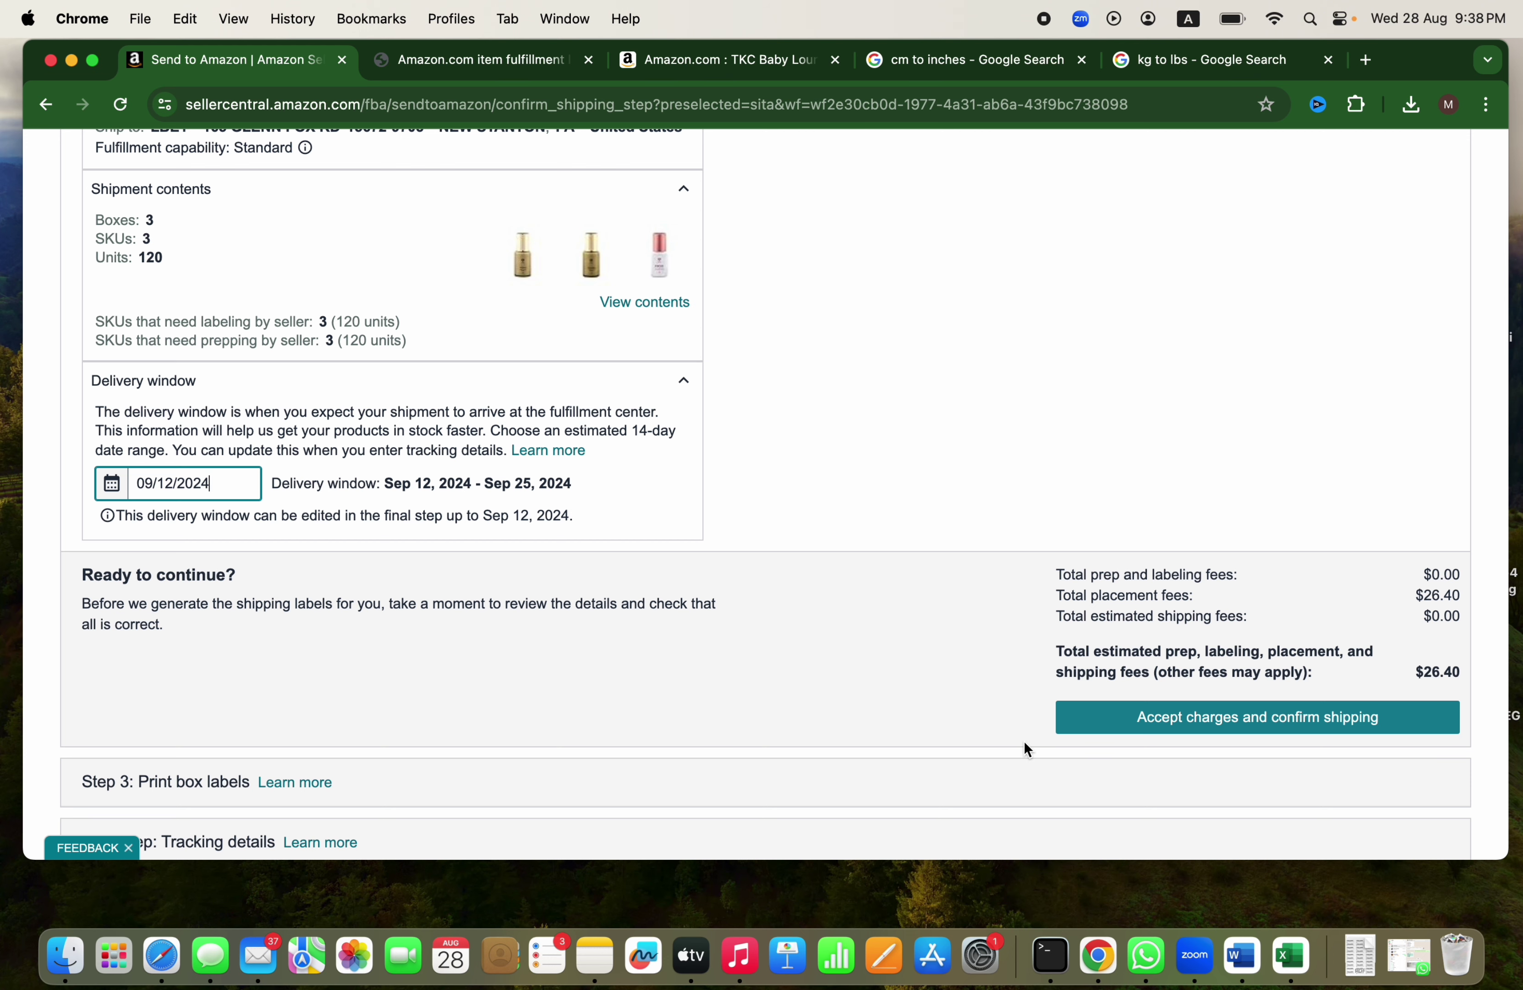
click(1219, 725)
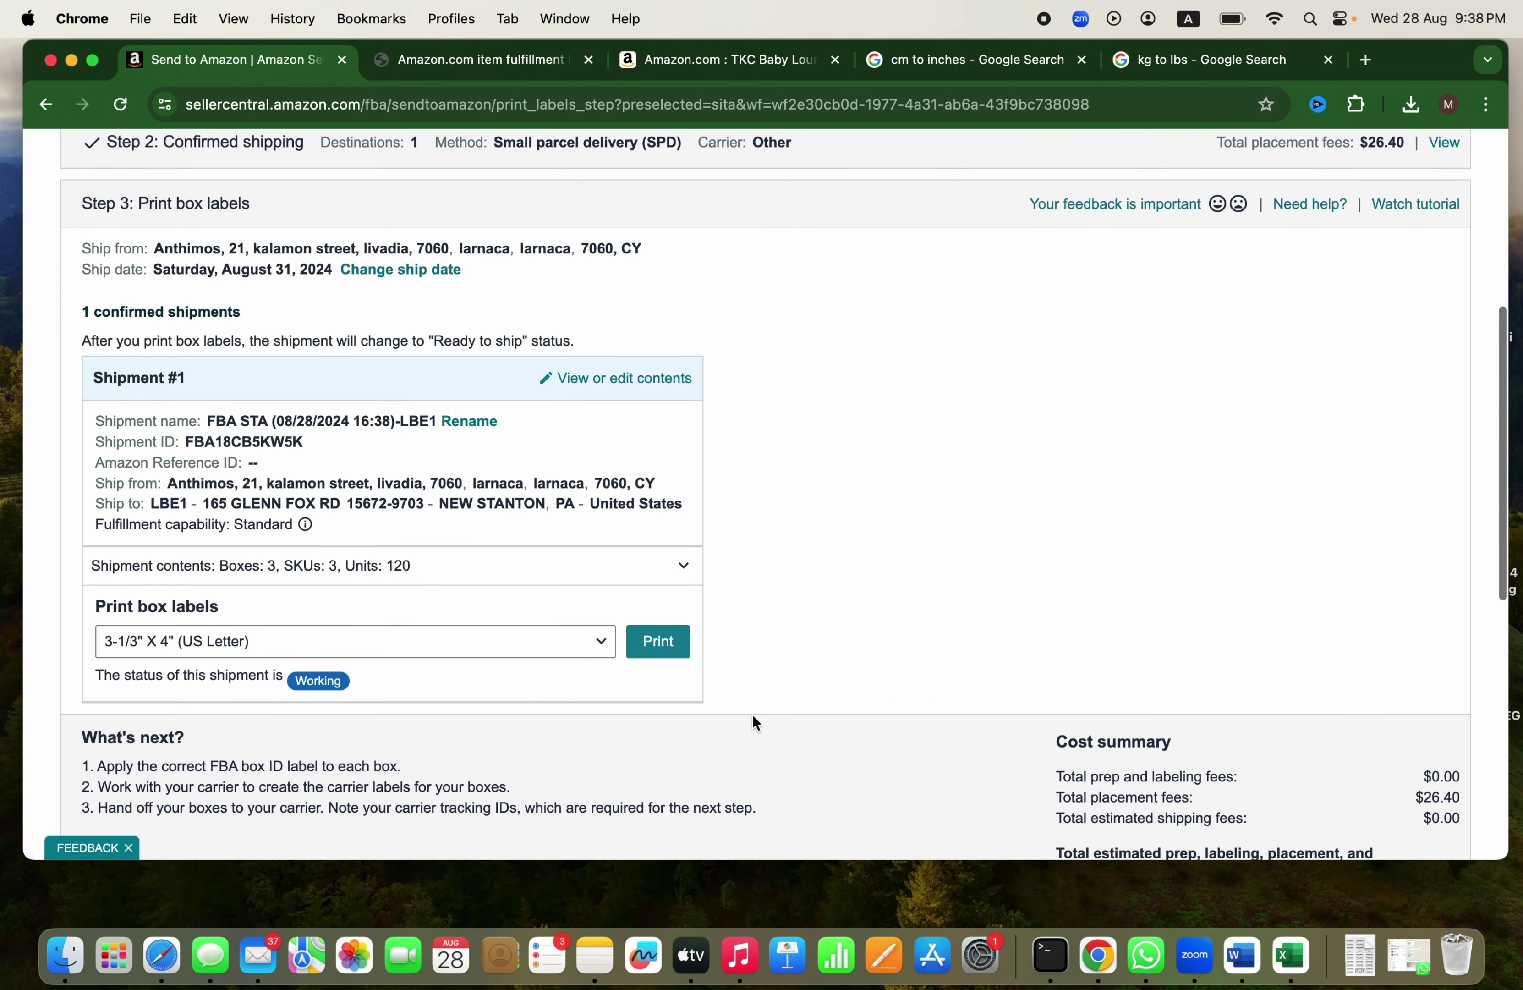
Step: Generate the printable 3-1/3" x 4" (US Letter) box labels for Shipment #1 and check the labels for all three boxes
click(668, 648)
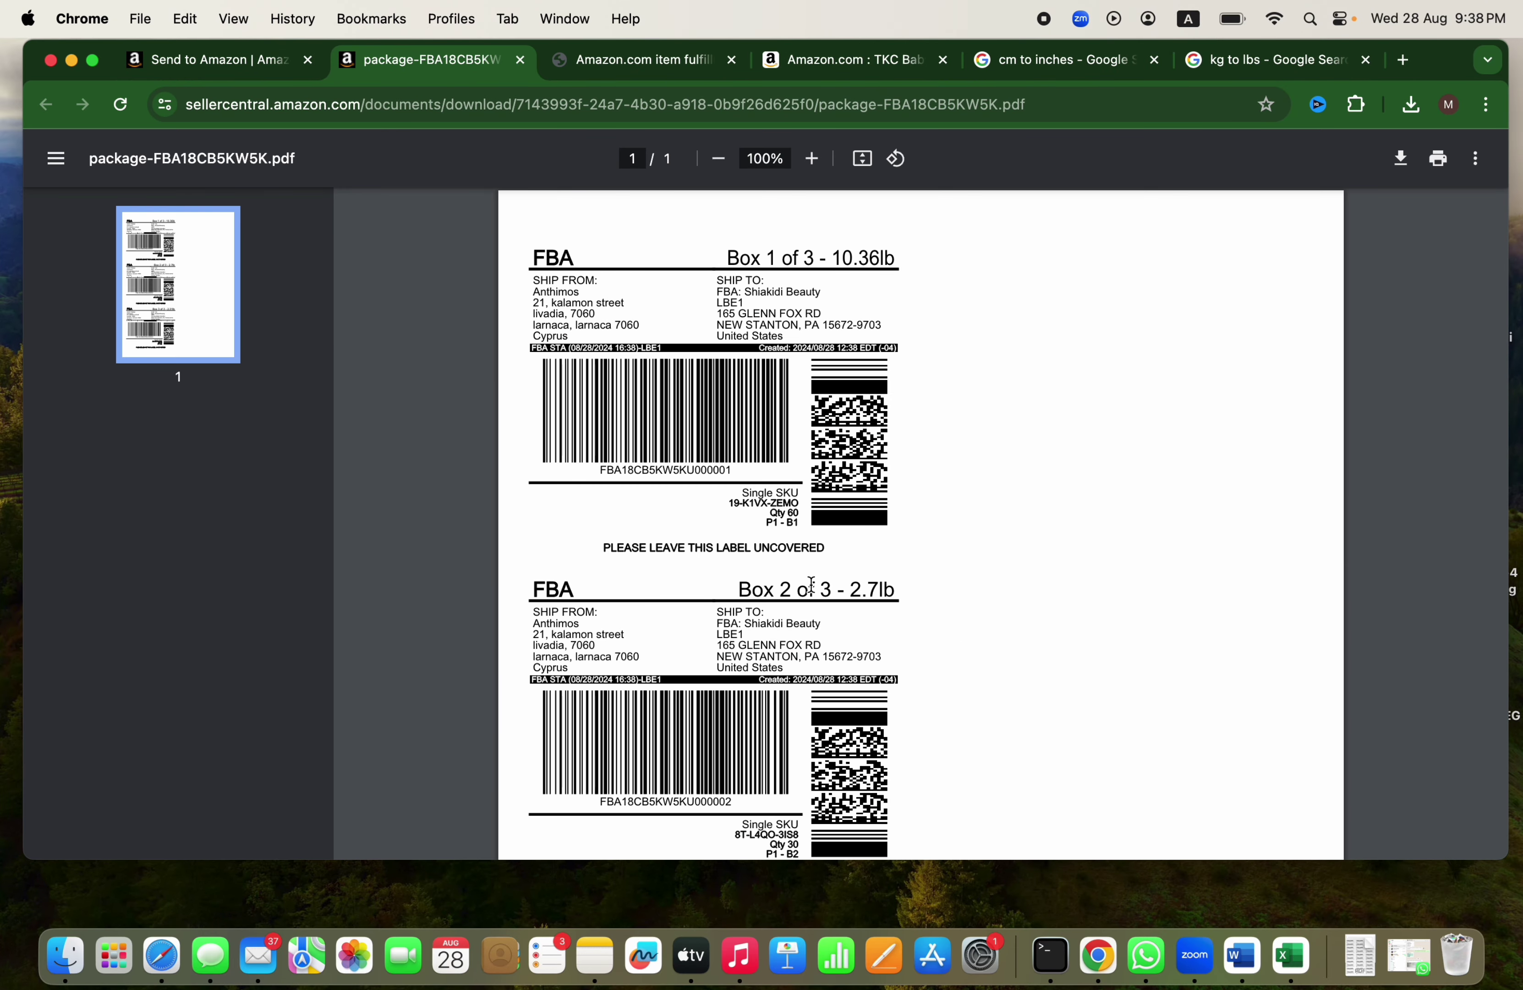
scroll(811, 584, down, 5)
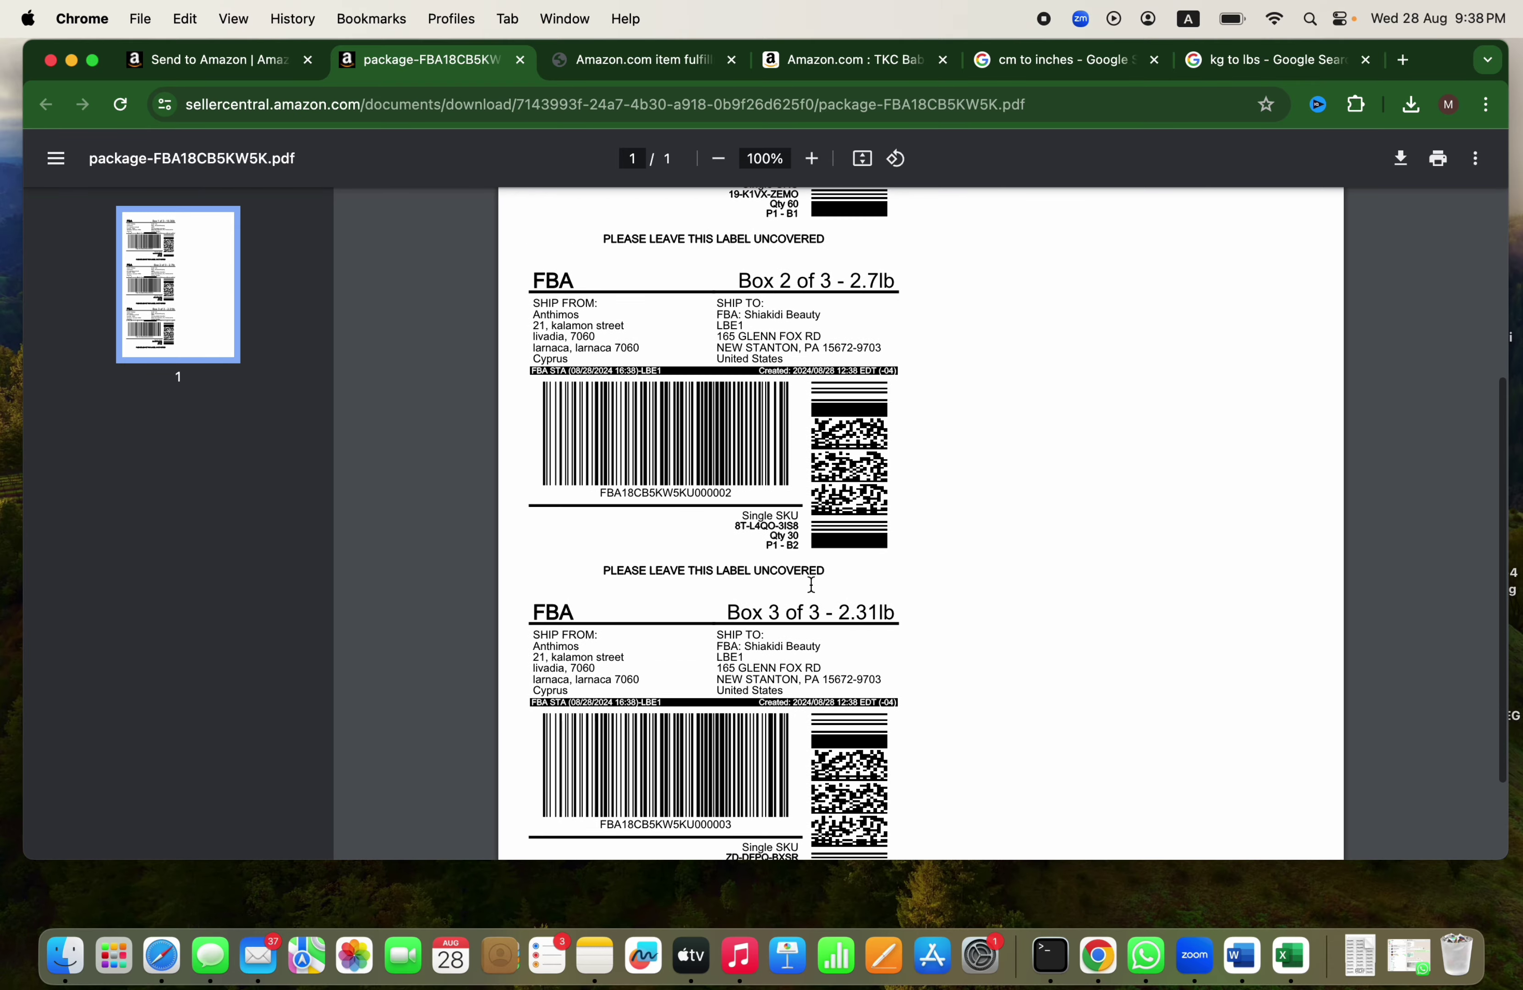
scroll(811, 584, down, 2)
scroll(880, 393, up, 5)
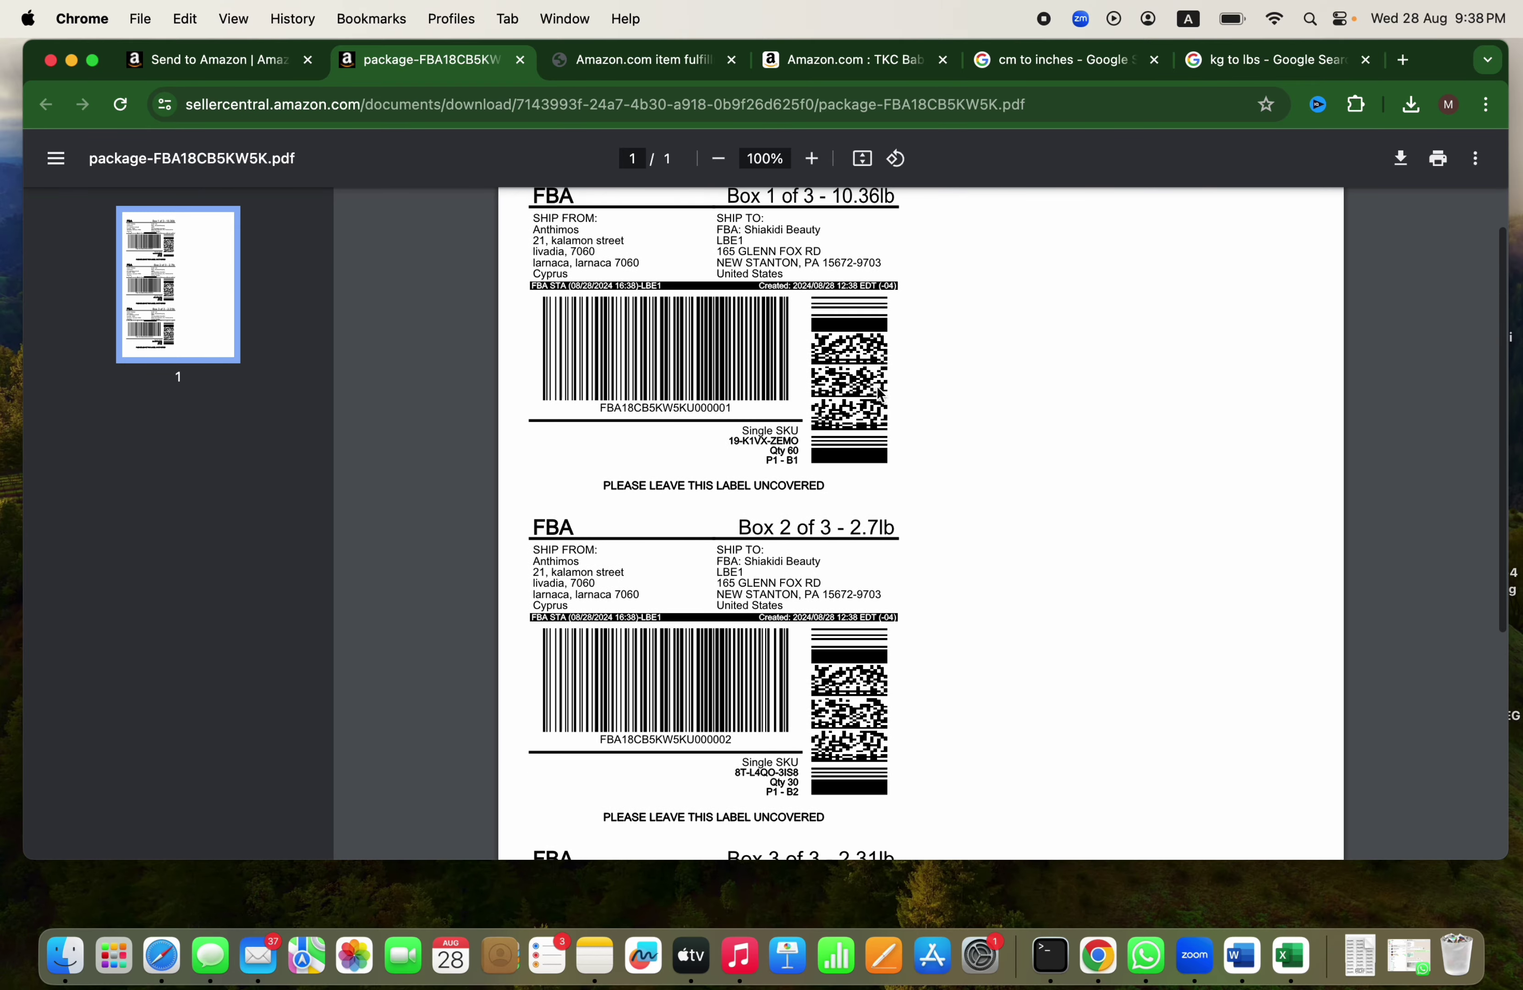
scroll(753, 414, down, 5)
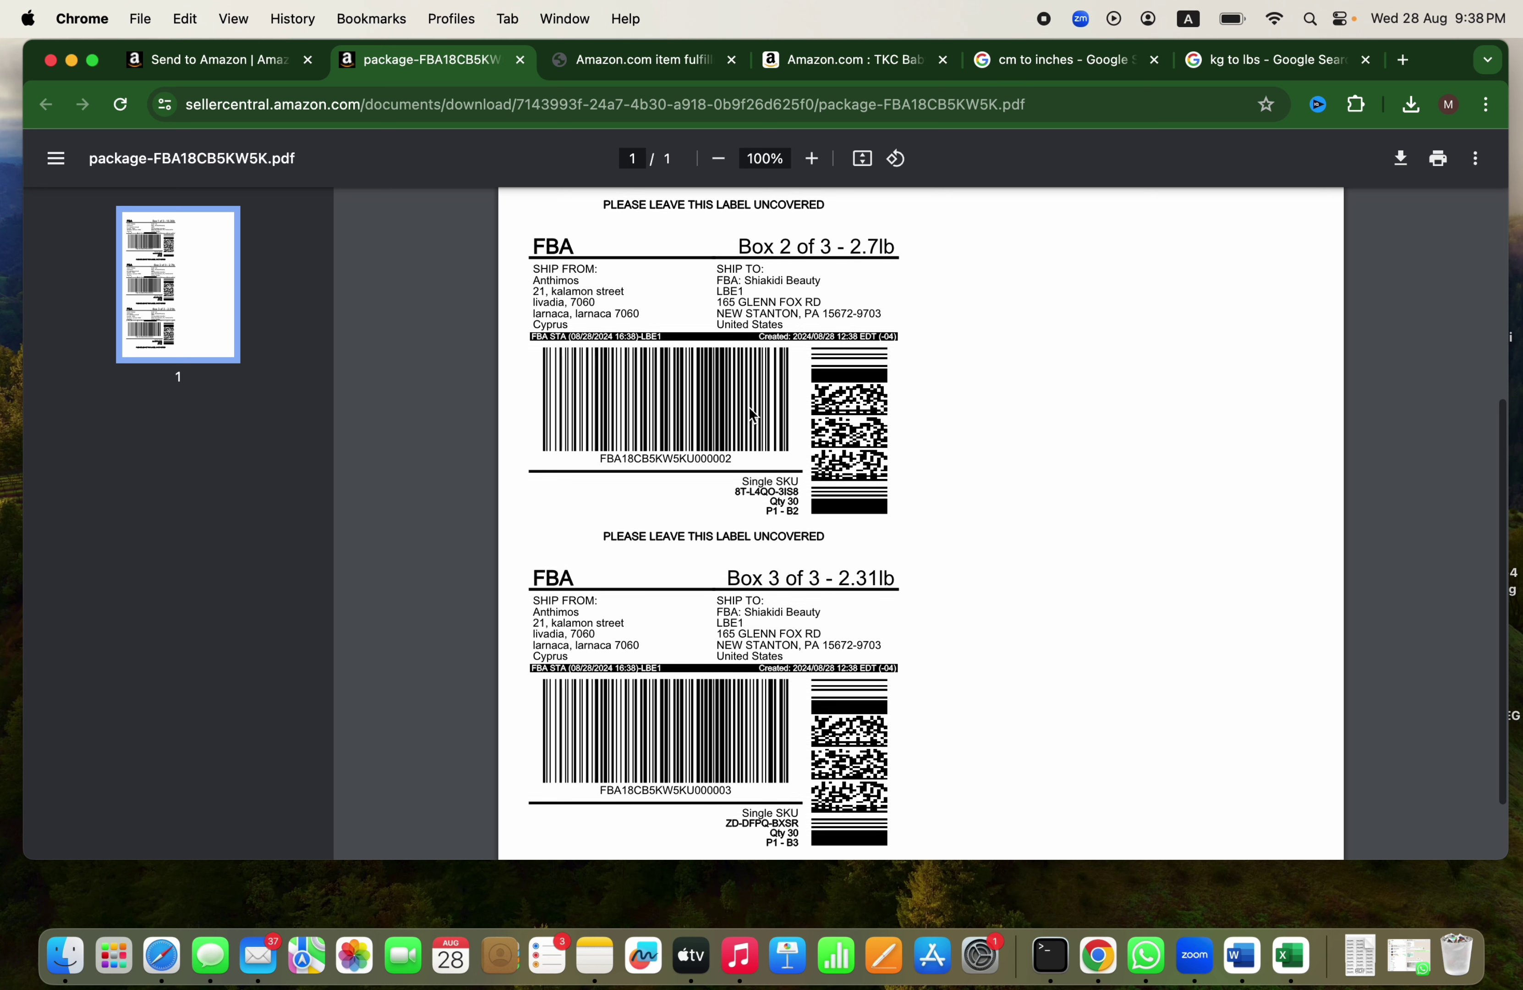
scroll(753, 415, down, 2)
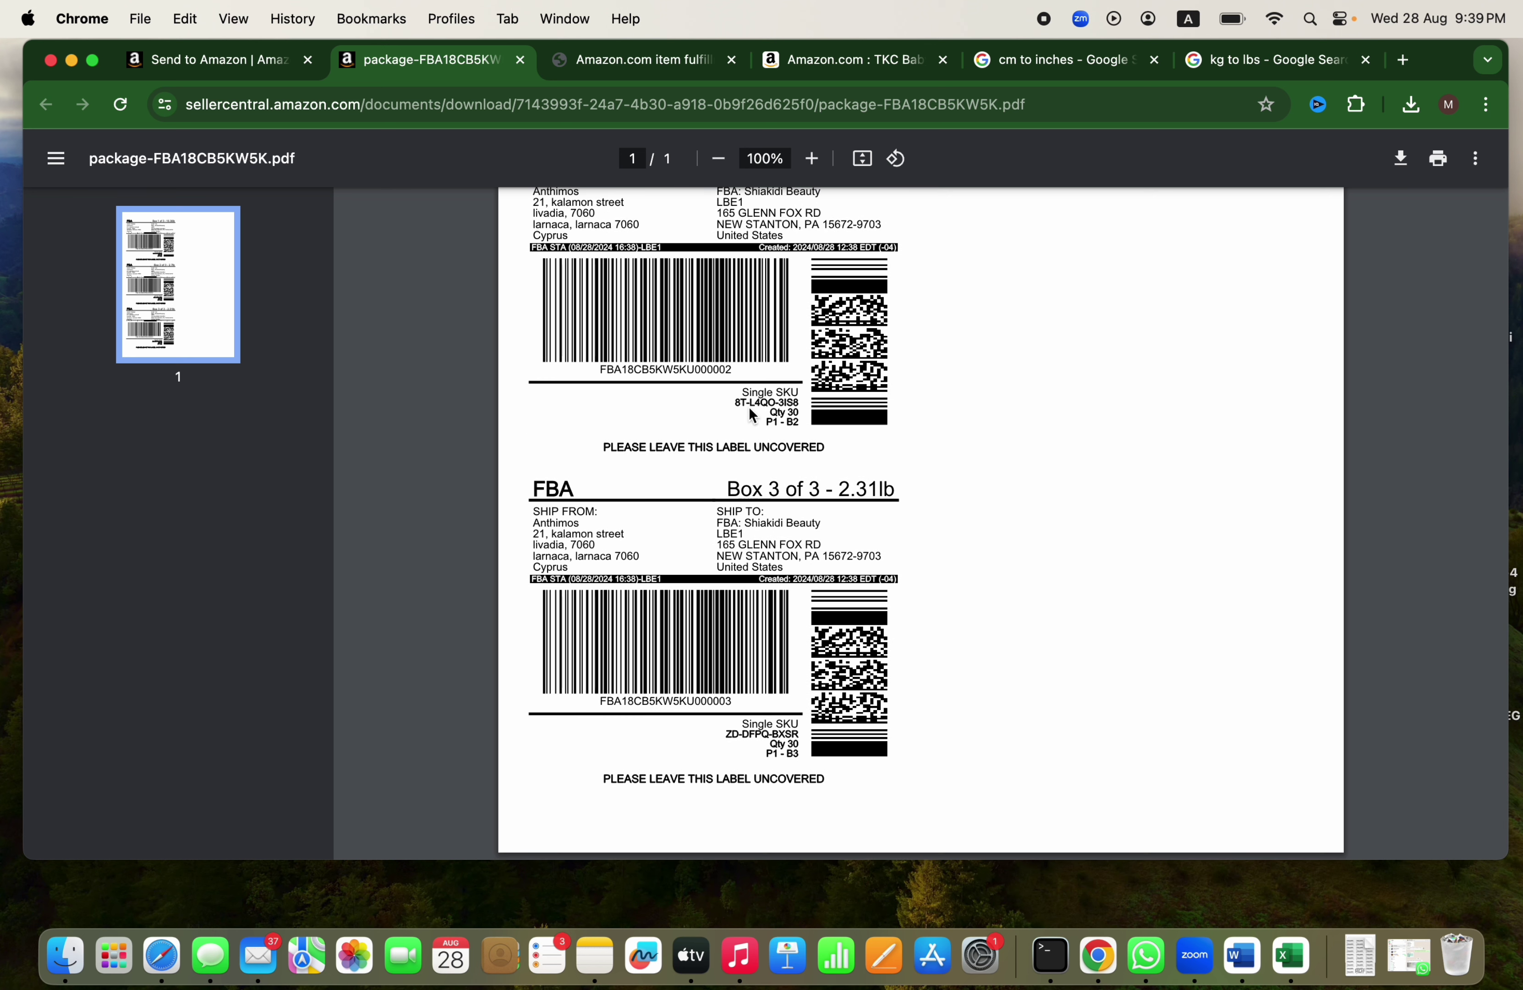